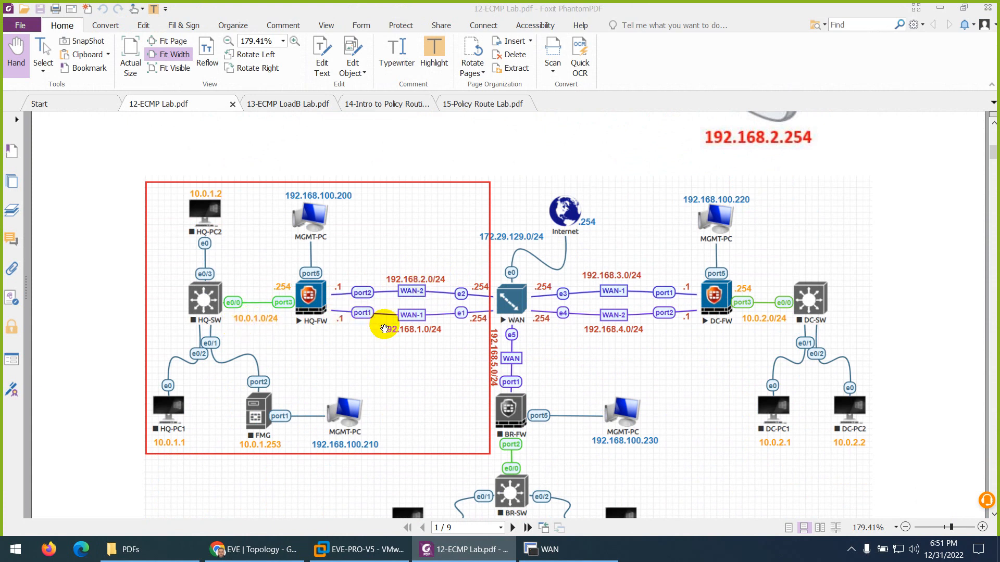
Step: Review the lab PDF's WAN gateway table, marking the WAN-1 gateway address, then bring up the EVE topology
{"action": "scroll", "coordinate": [383, 328], "scroll_direction": "down", "scroll_amount": 5}
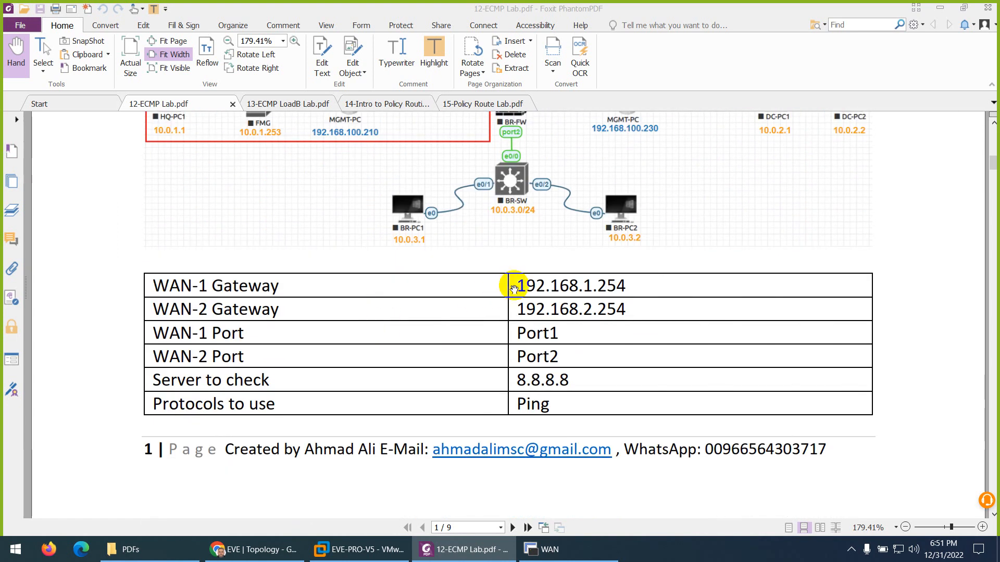
{"action": "left_click_drag", "start_coordinate": [584, 293], "coordinate": [600, 293]}
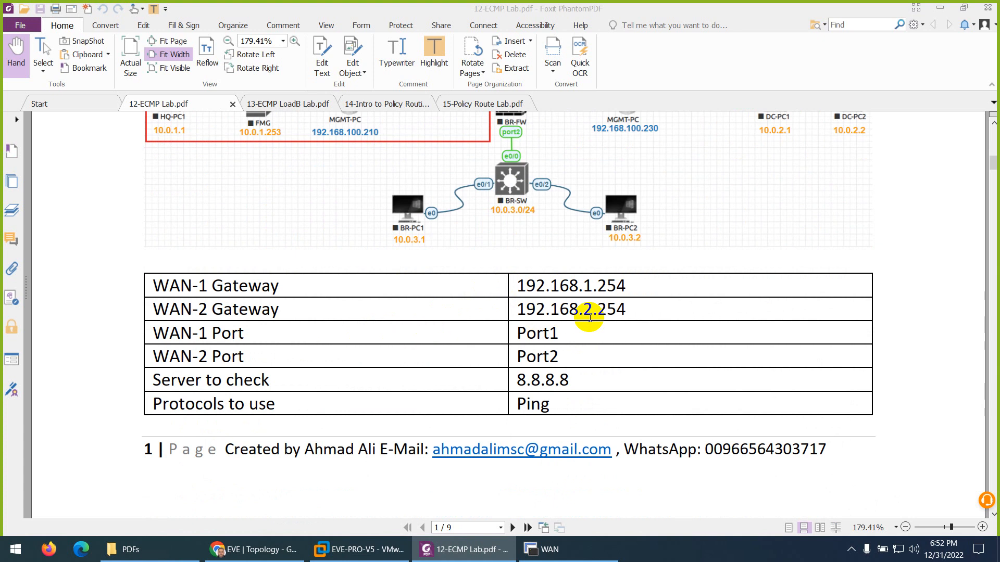
{"action": "left_click", "coordinate": [590, 307]}
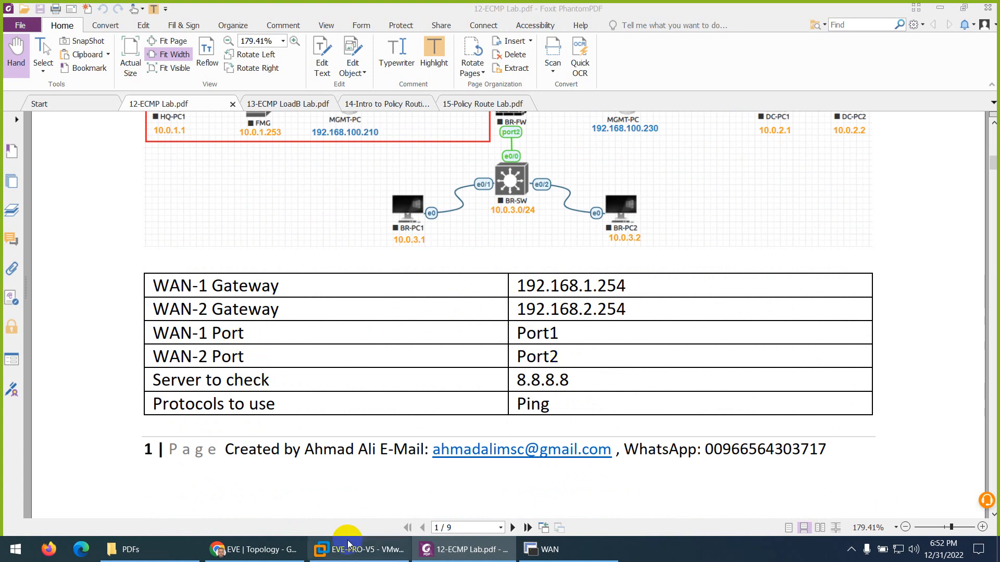
{"action": "left_click", "coordinate": [260, 550]}
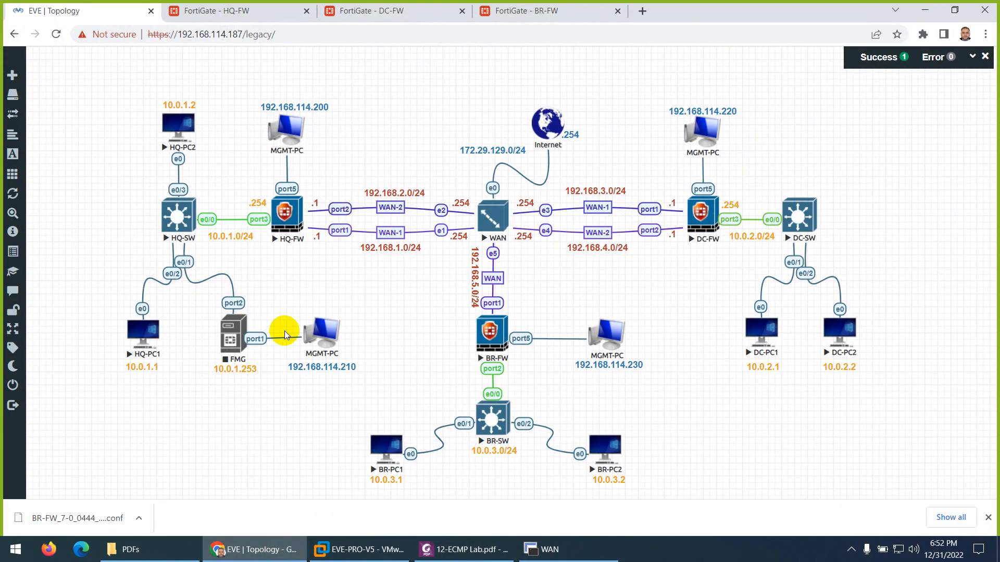
Step: Switch to the HQ-FW firewall page and close the DC-FW and BR-FW pages
{"action": "left_click", "coordinate": [241, 9]}
{"action": "left_click", "coordinate": [462, 12]}
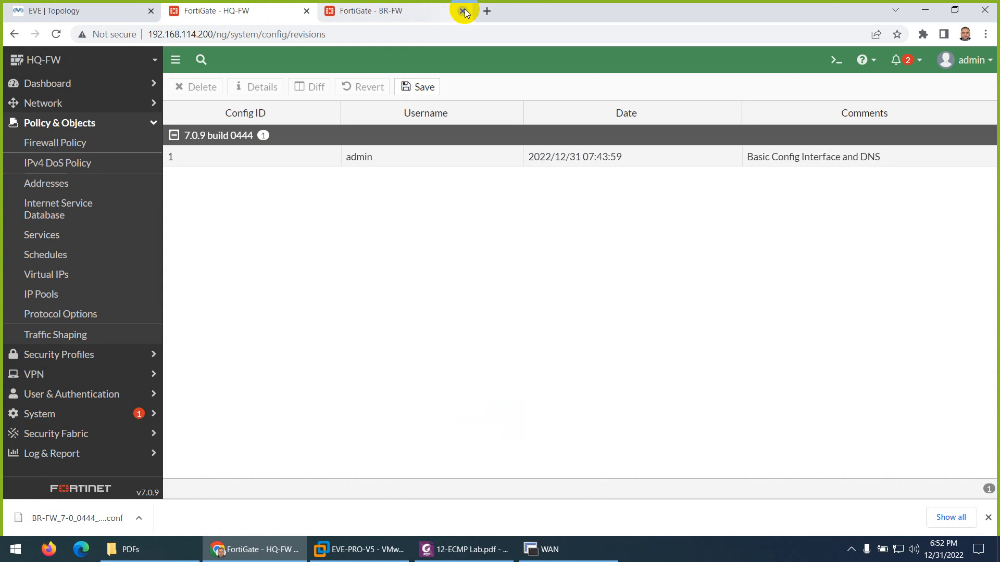
{"action": "left_click", "coordinate": [462, 11]}
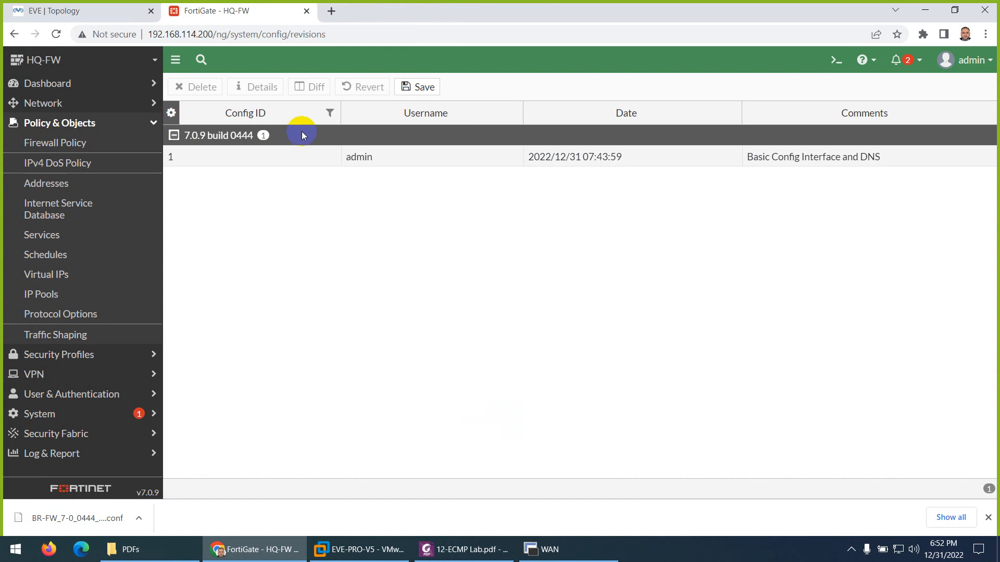
Step: Check HQ-FW's Network > Interfaces addresses for WAN-1 and WAN-2, then return to the lab PDF
{"action": "left_click", "coordinate": [43, 104]}
{"action": "left_click", "coordinate": [47, 124]}
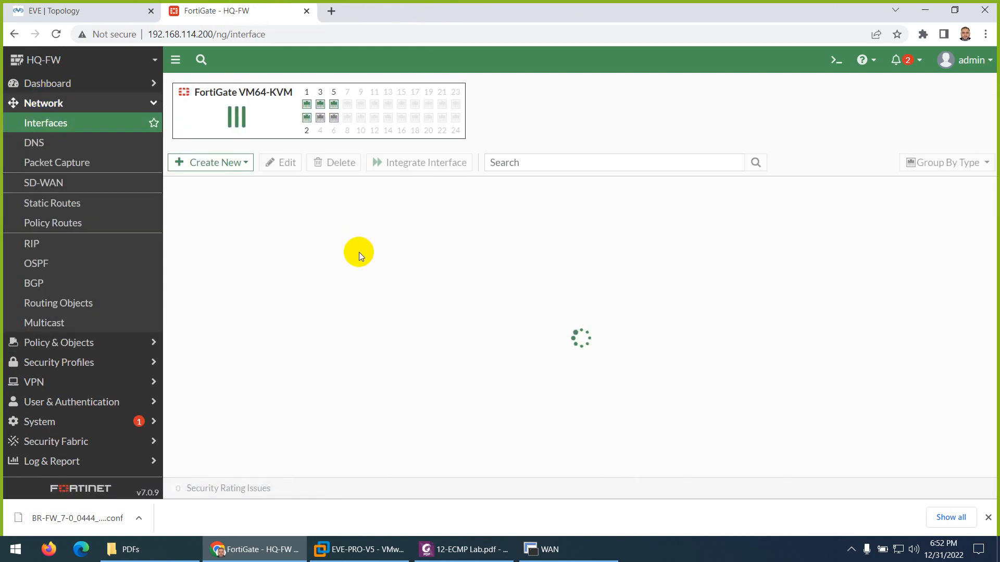
{"action": "left_click", "coordinate": [987, 517]}
{"action": "mouse_move", "coordinate": [241, 435]}
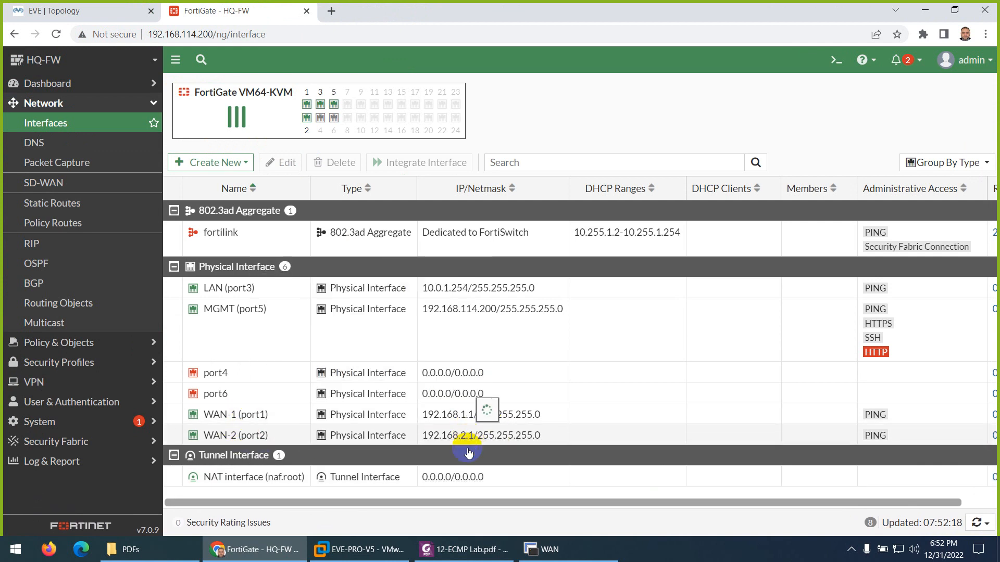
{"action": "left_click", "coordinate": [461, 550]}
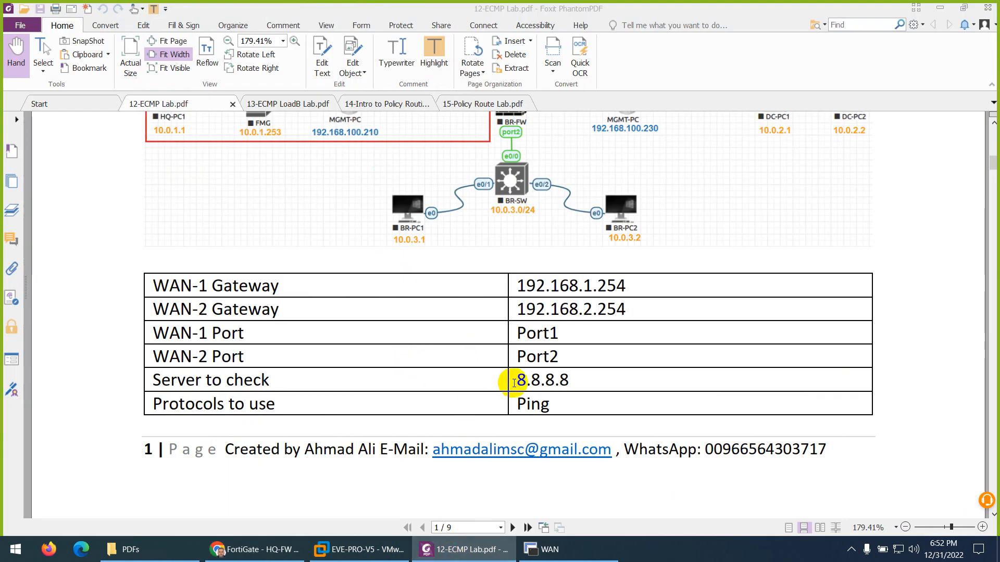
Step: Mark the 8.8.8.8 check server, read page 2's Default Routes section, then return to HQ-FW interfaces
{"action": "left_click_drag", "start_coordinate": [514, 383], "coordinate": [576, 384]}
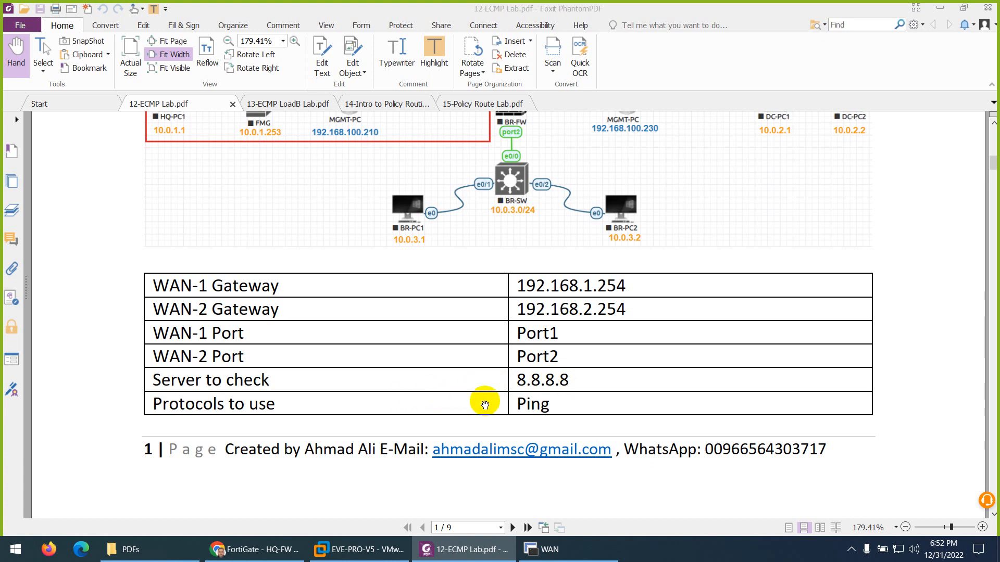
{"action": "scroll", "coordinate": [484, 405], "scroll_direction": "up", "scroll_amount": 10}
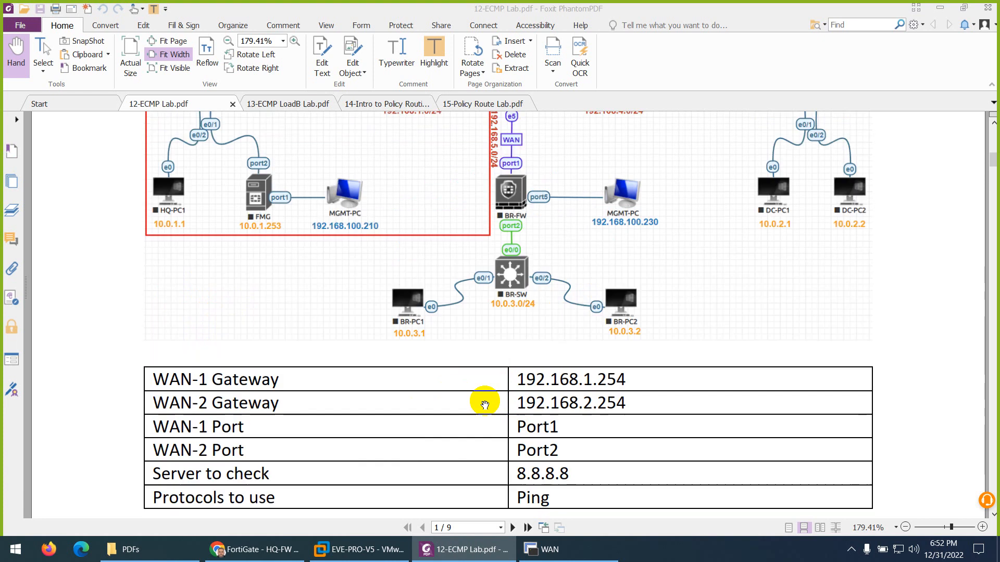
{"action": "scroll", "coordinate": [484, 405], "scroll_direction": "up", "scroll_amount": 5}
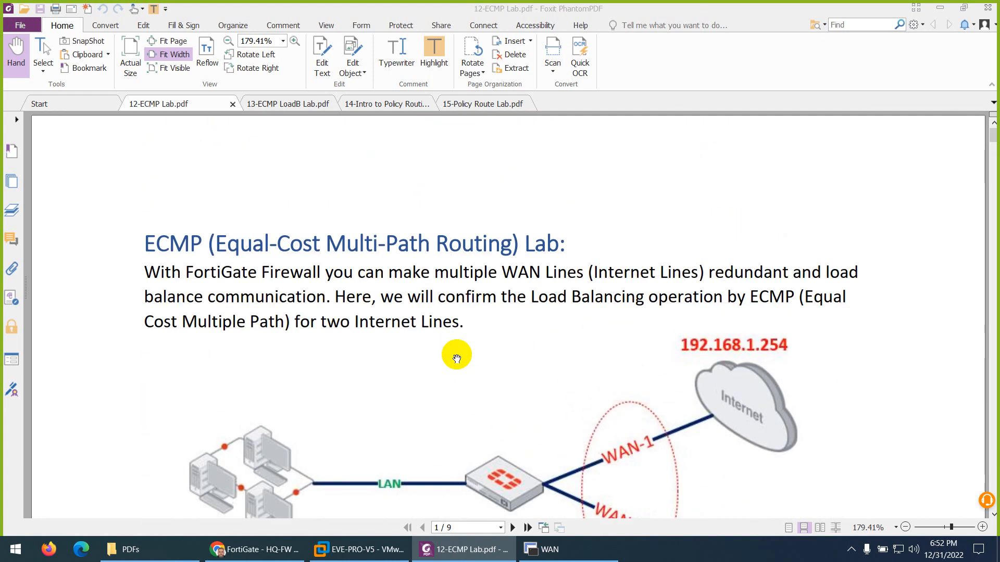
{"action": "scroll", "coordinate": [456, 358], "scroll_direction": "down", "scroll_amount": 10}
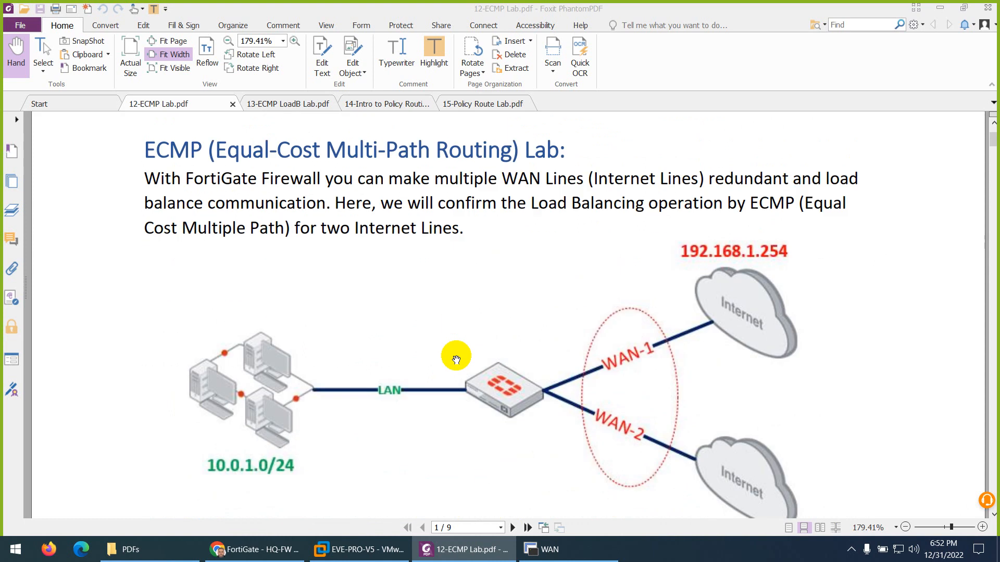
{"action": "scroll", "coordinate": [456, 359], "scroll_direction": "down", "scroll_amount": 18}
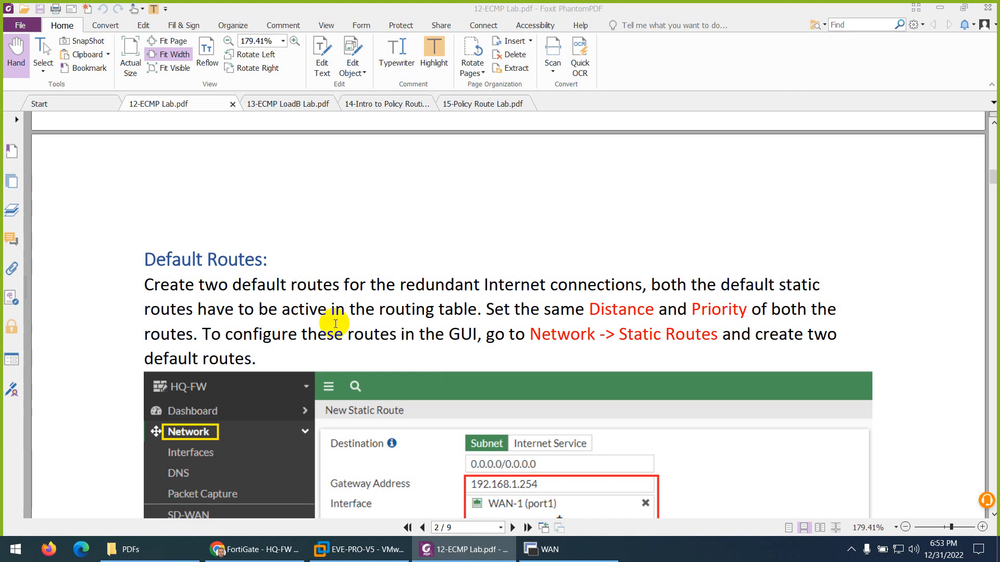
{"action": "left_click", "coordinate": [254, 549]}
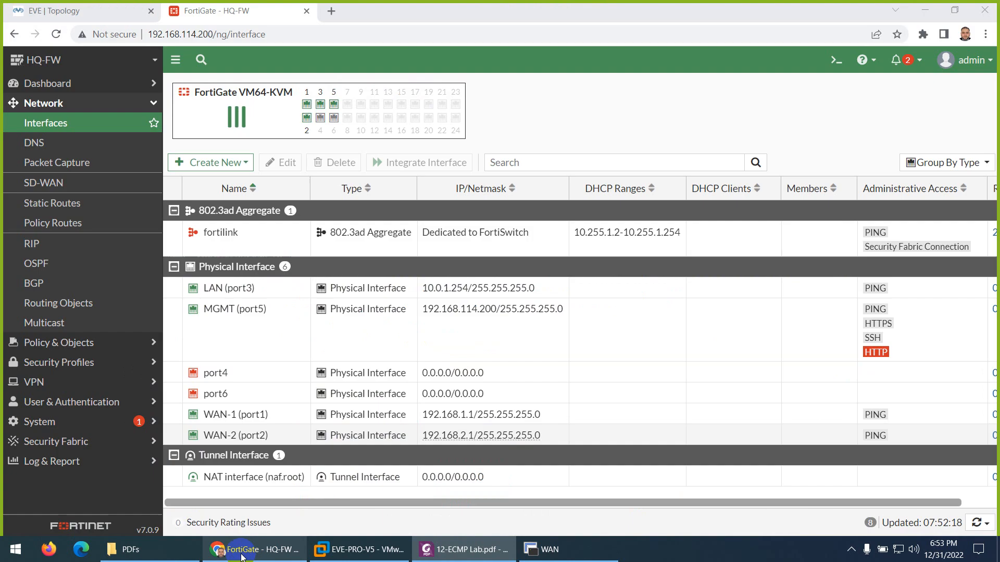
Step: Create a 0.0.0.0/0 static route via 192.168.1.254 on WAN-1 (port1), distance 10, priority 1
{"action": "left_click", "coordinate": [102, 13]}
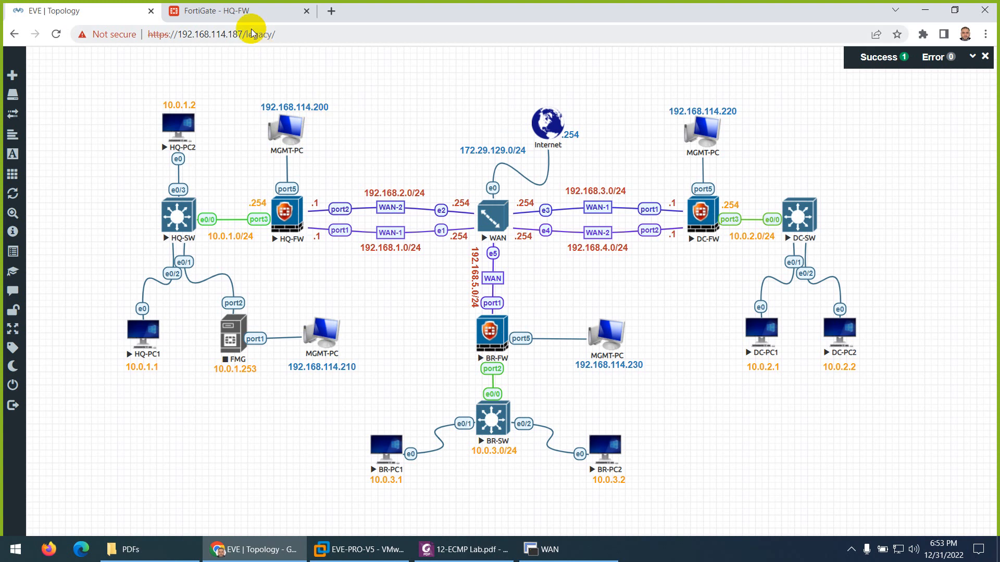
{"action": "left_click", "coordinate": [248, 15]}
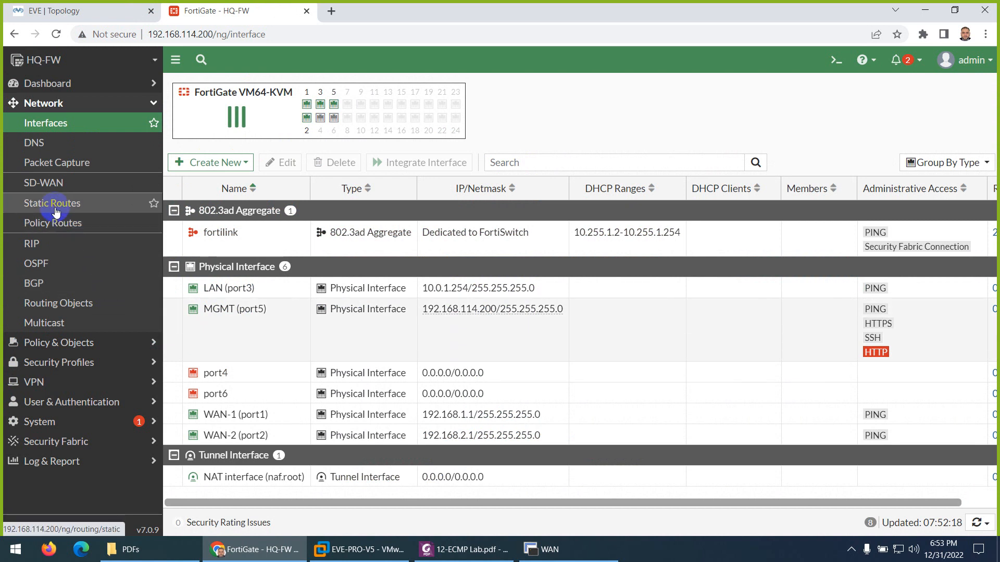
{"action": "left_click", "coordinate": [56, 209]}
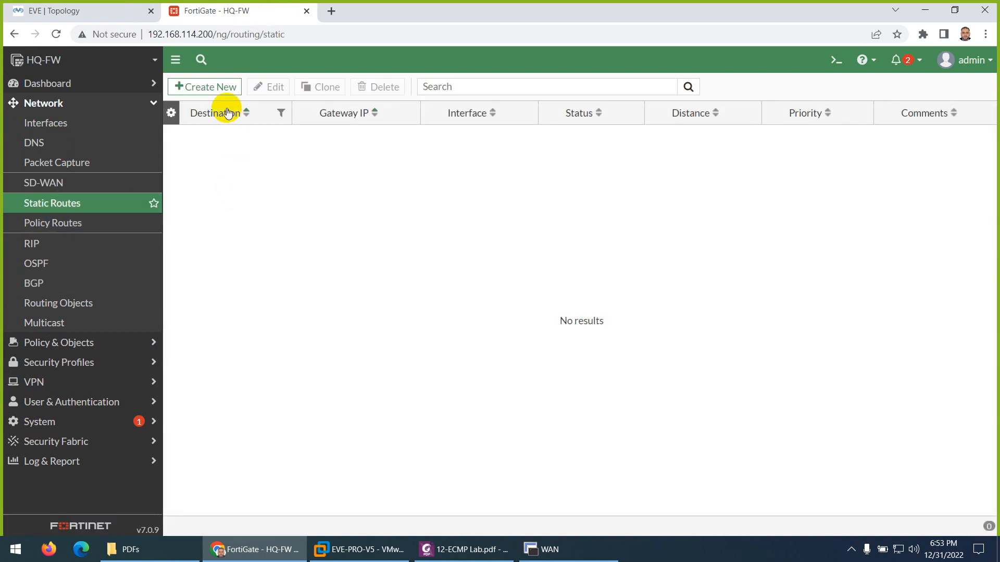
{"action": "left_click", "coordinate": [207, 88]}
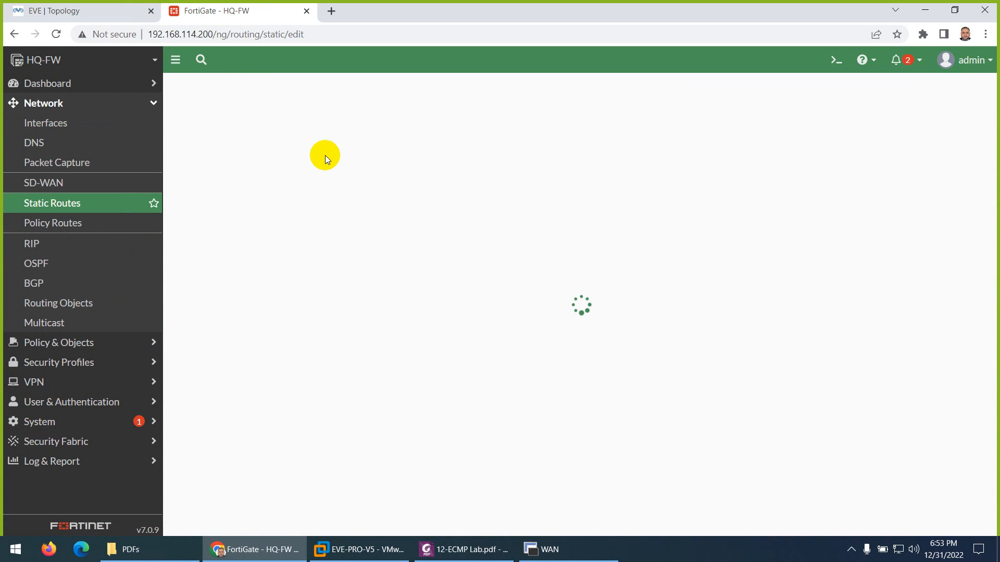
{"action": "double_click", "coordinate": [354, 148]}
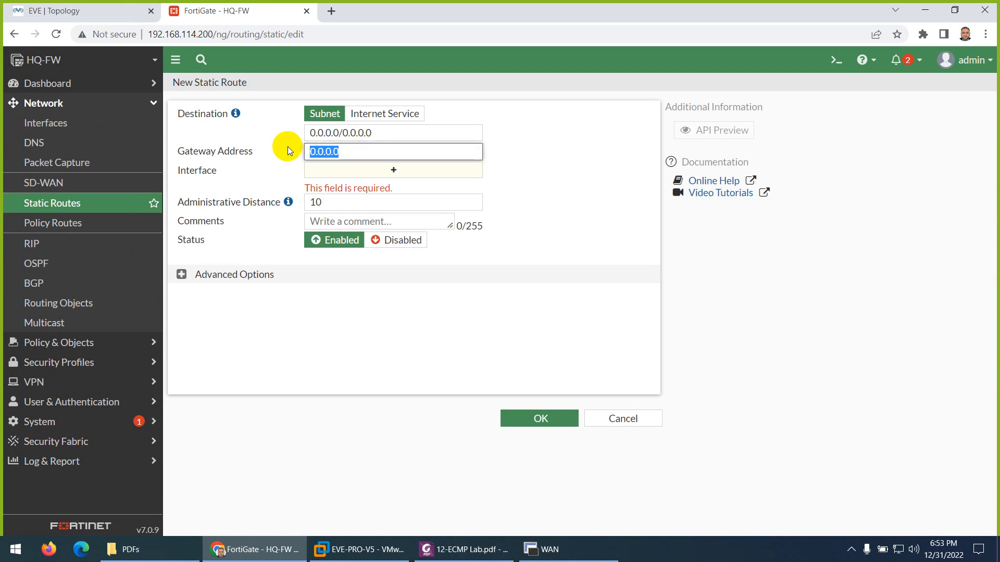
{"action": "type", "text": "192.168.1.254"}
{"action": "left_click", "coordinate": [593, 167]}
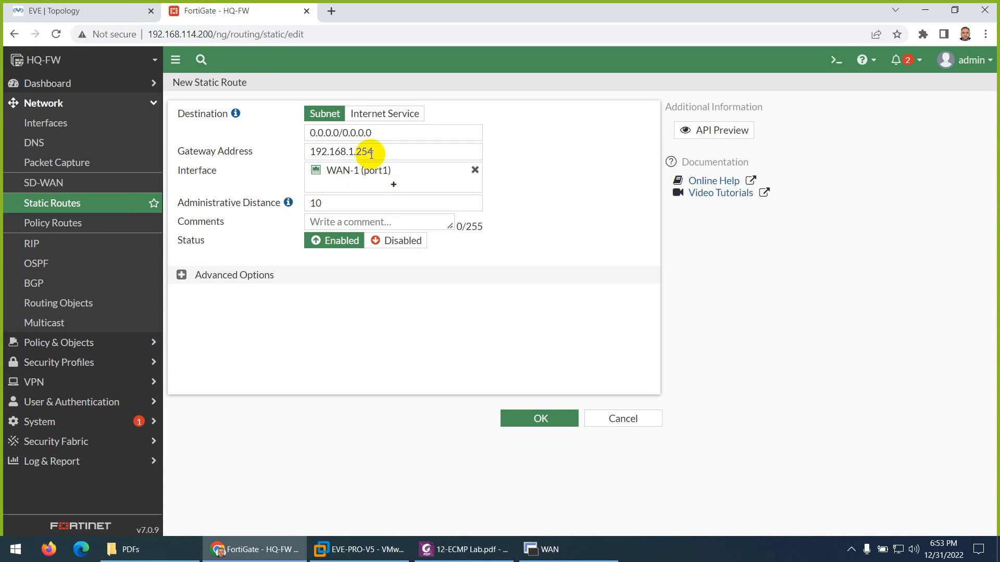
{"action": "left_click_drag", "start_coordinate": [375, 152], "coordinate": [296, 151]}
{"action": "key", "text": "ctrl+c"}
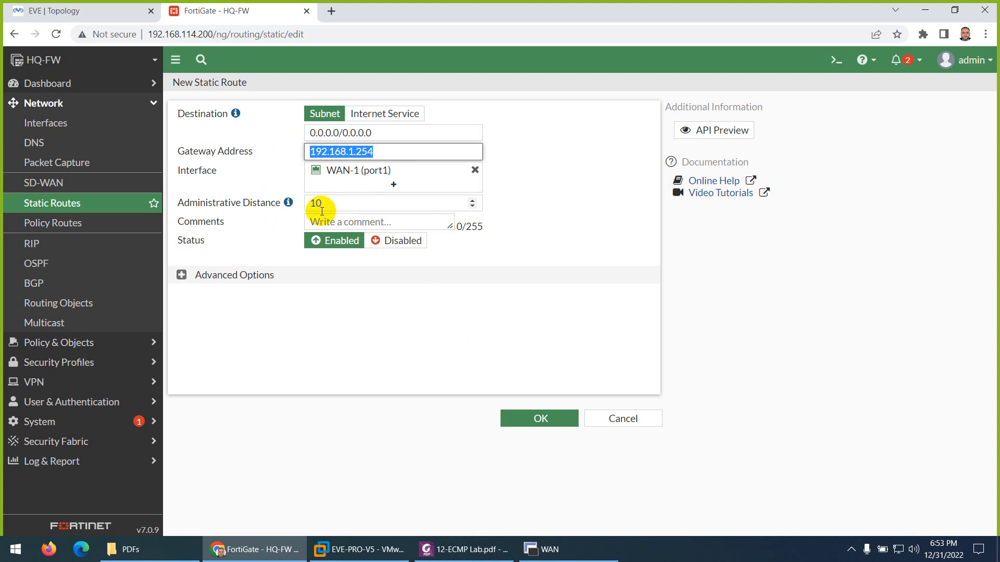
{"action": "left_click", "coordinate": [181, 274]}
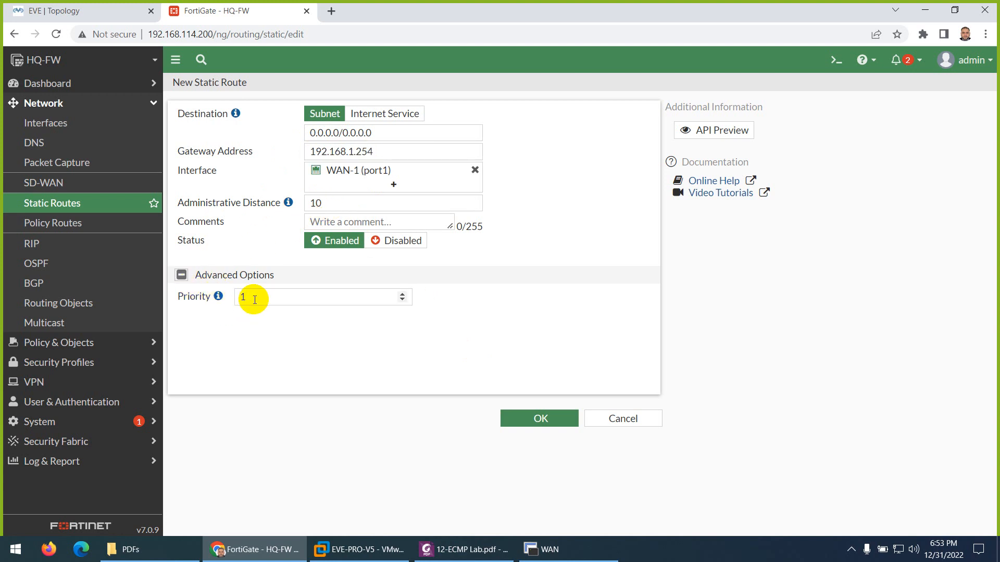
{"action": "left_click", "coordinate": [536, 419]}
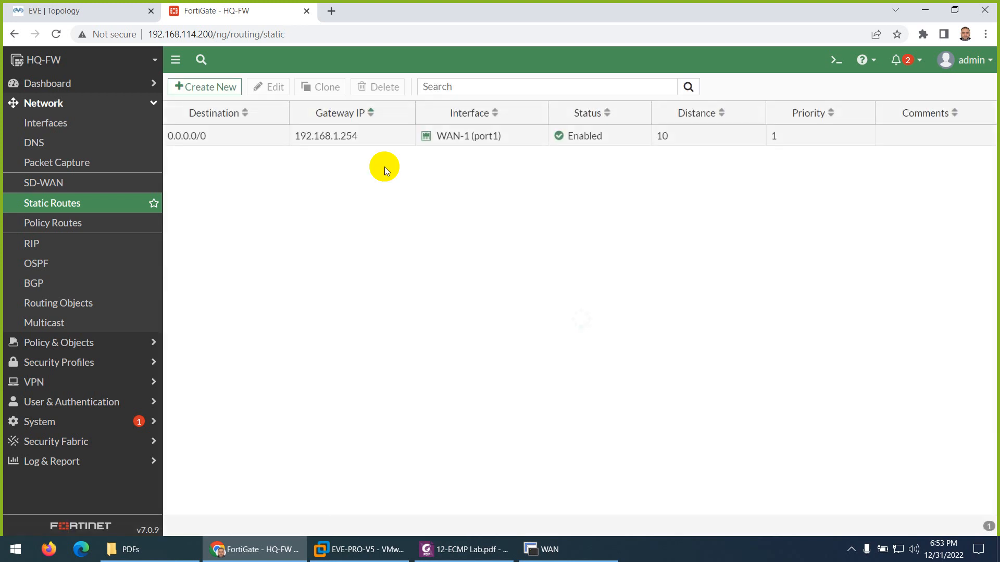
Step: Add a second default route via 192.168.2.254 on WAN-2 (port2), distance 10, priority 1
{"action": "left_click", "coordinate": [221, 88]}
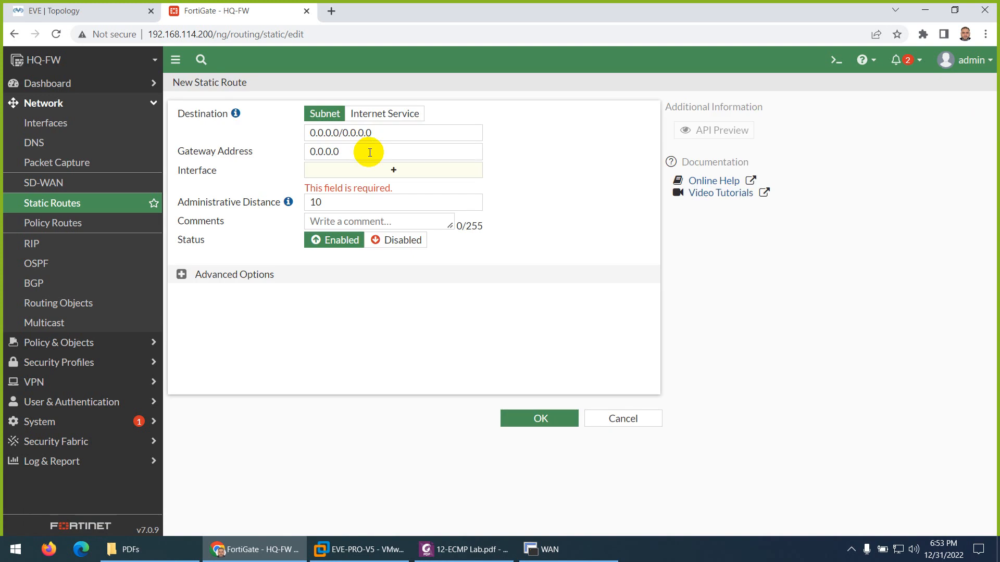
{"action": "left_click_drag", "start_coordinate": [364, 150], "coordinate": [297, 150]}
{"action": "key", "text": "ctrl+v"}
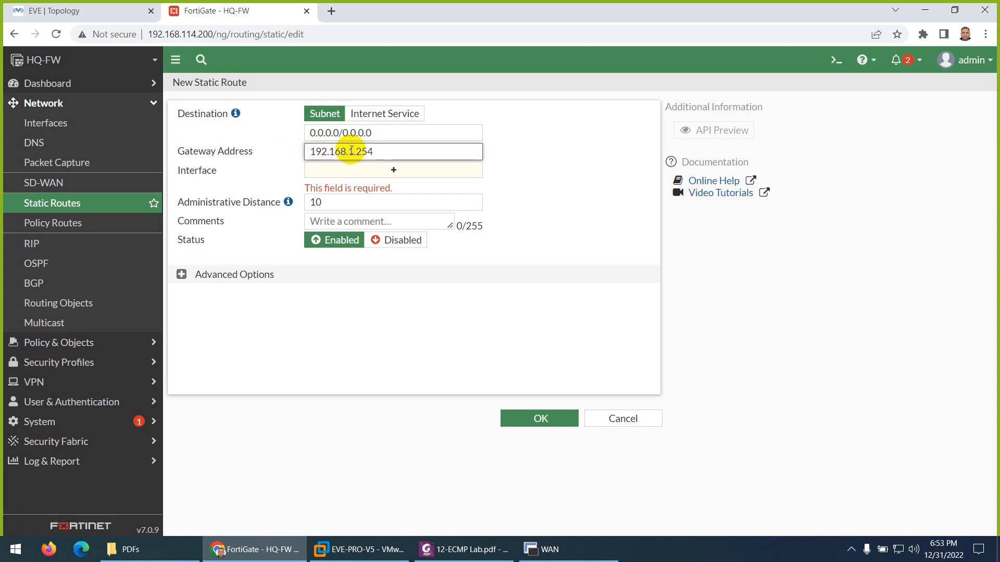
{"action": "left_click", "coordinate": [539, 181]}
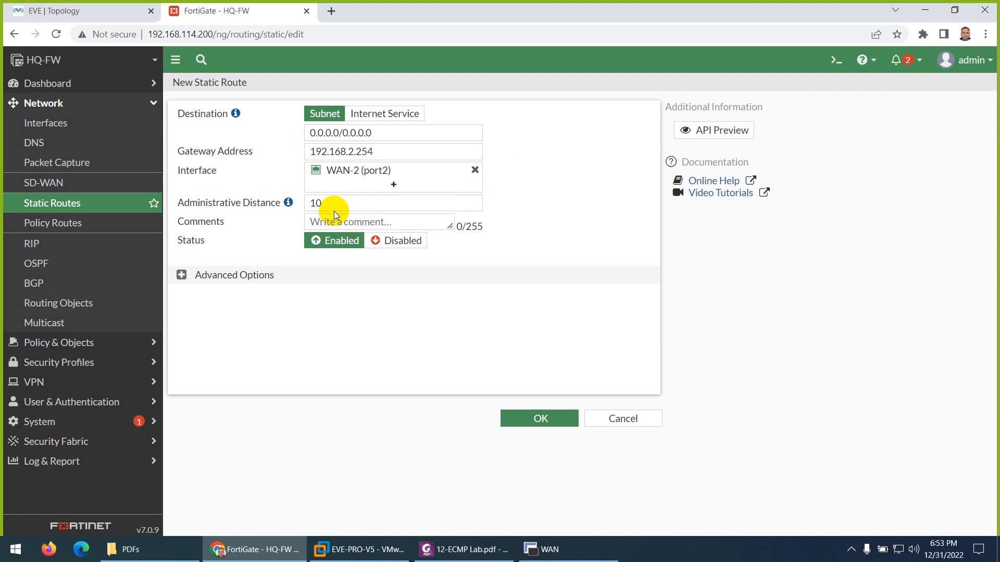
{"action": "left_click", "coordinate": [181, 275]}
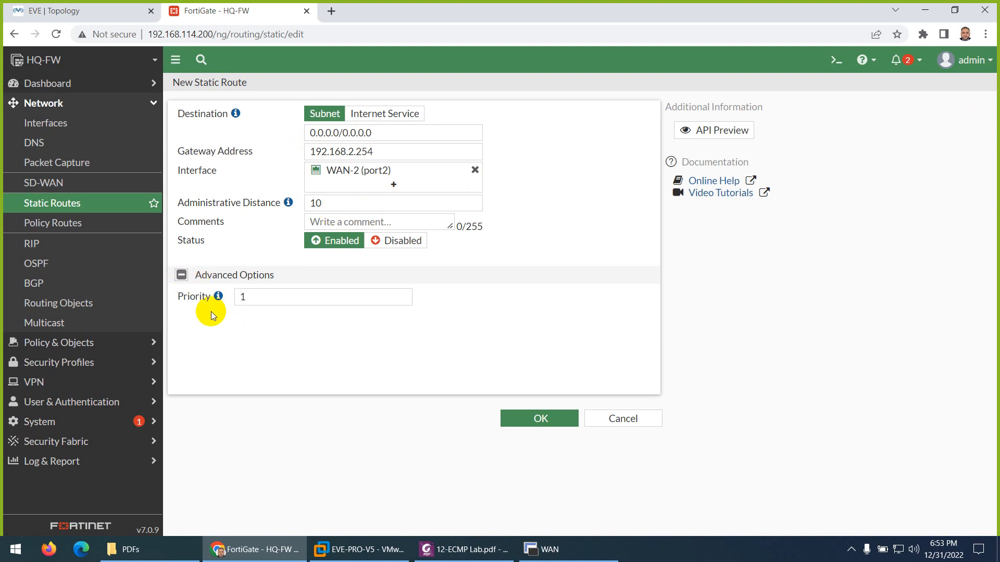
{"action": "left_click", "coordinate": [526, 415]}
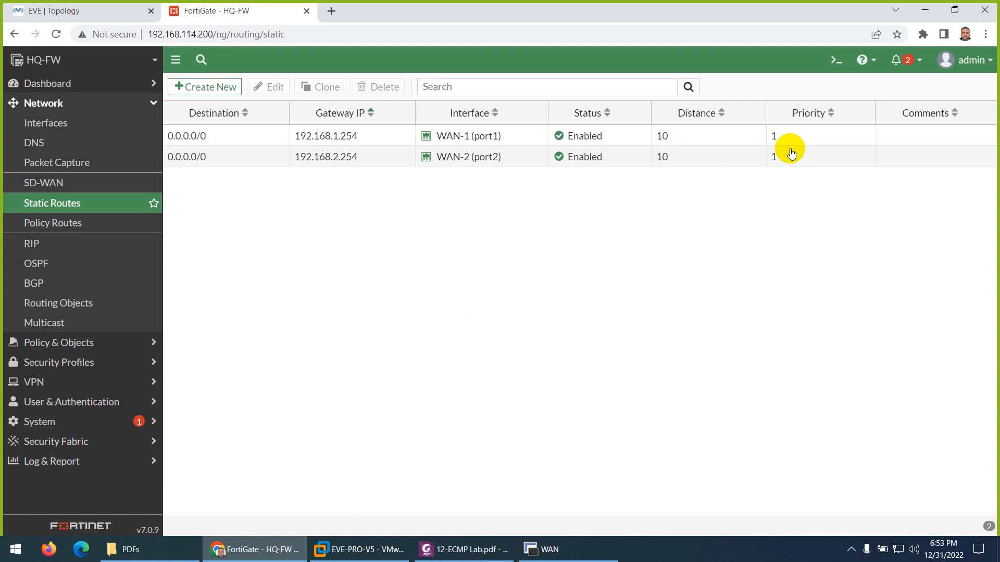
{"action": "left_click", "coordinate": [836, 60]}
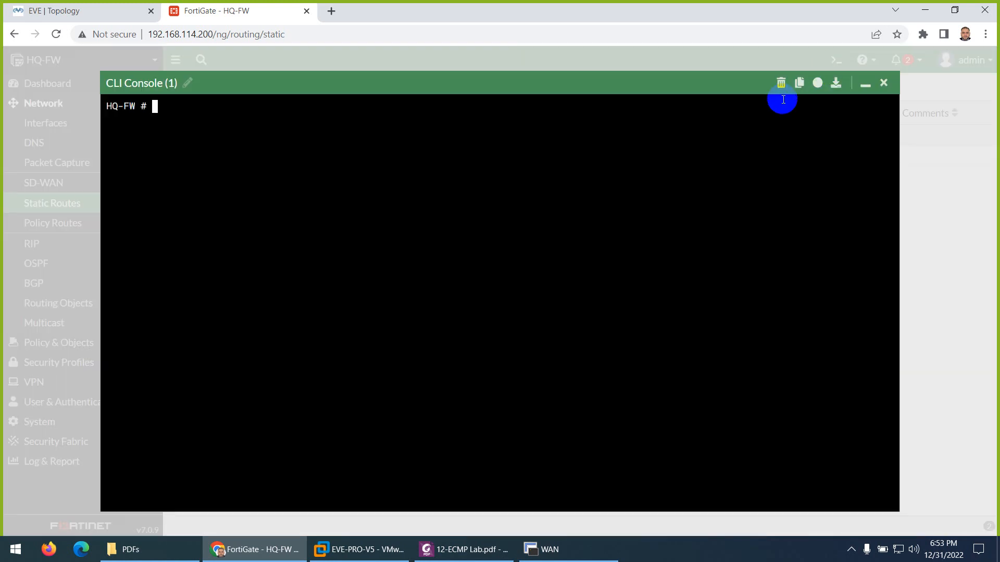
Step: Run 'get router info routing-table static' and review both default routes' distance 10, priority and gateways
{"action": "type", "text": "get router info routing-table "}
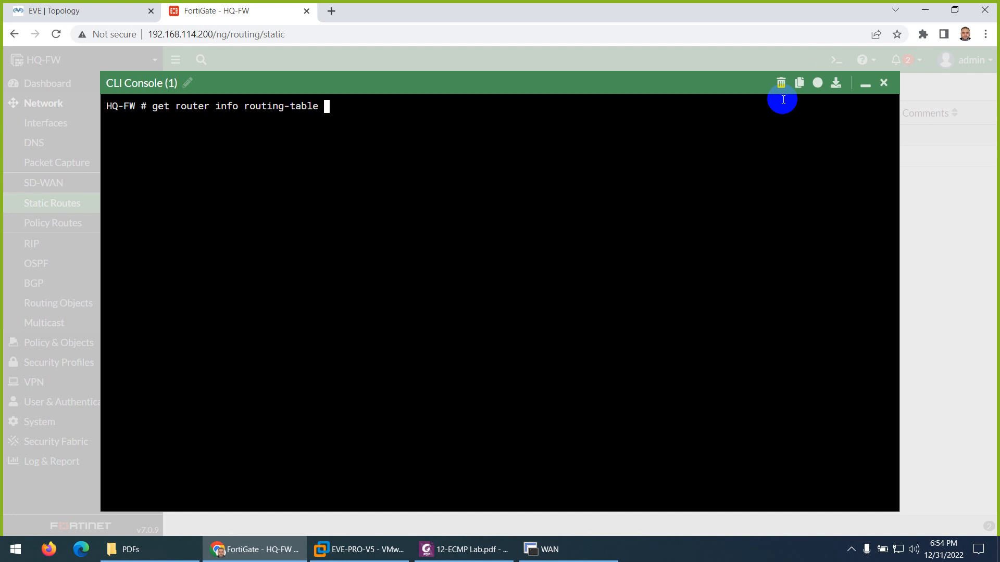
{"action": "type", "text": "static"}
{"action": "key", "text": "Return"}
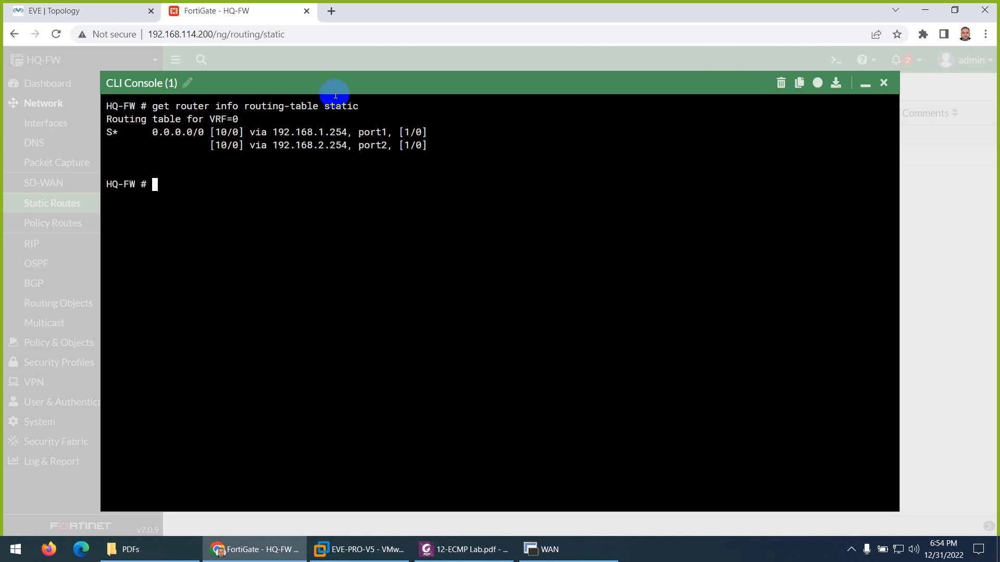
{"action": "double_click", "coordinate": [221, 132]}
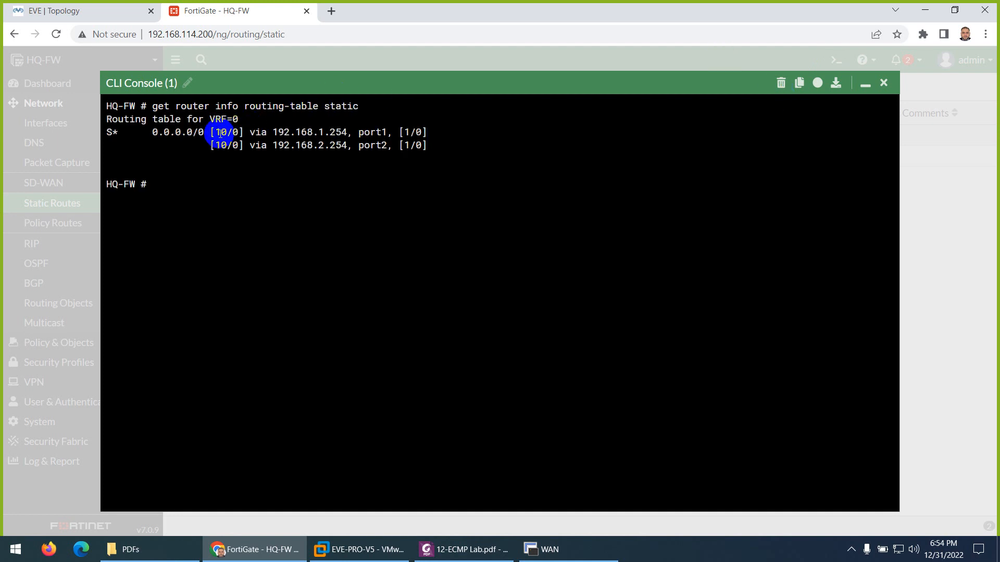
{"action": "double_click", "coordinate": [406, 135]}
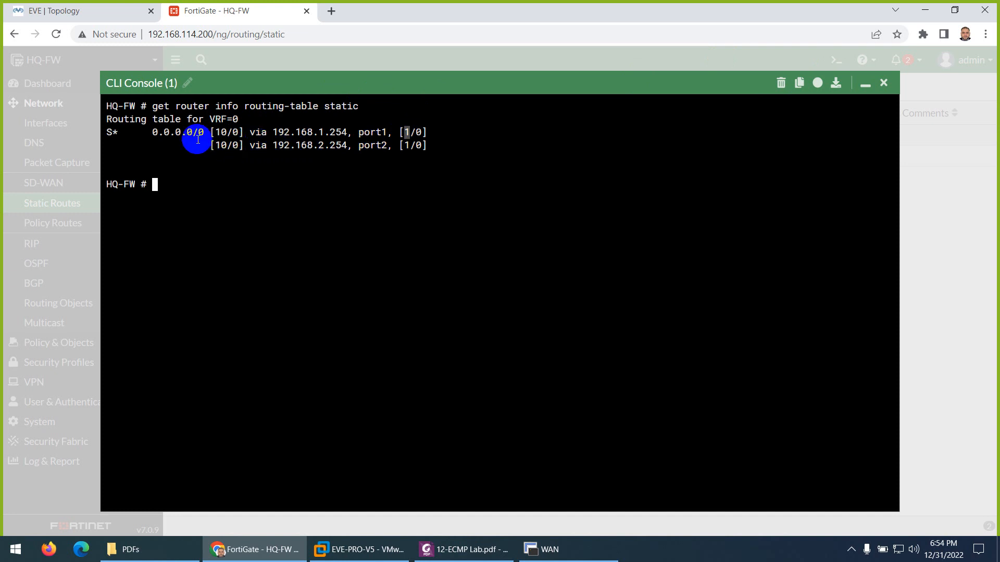
{"action": "left_click_drag", "start_coordinate": [200, 133], "coordinate": [158, 135]}
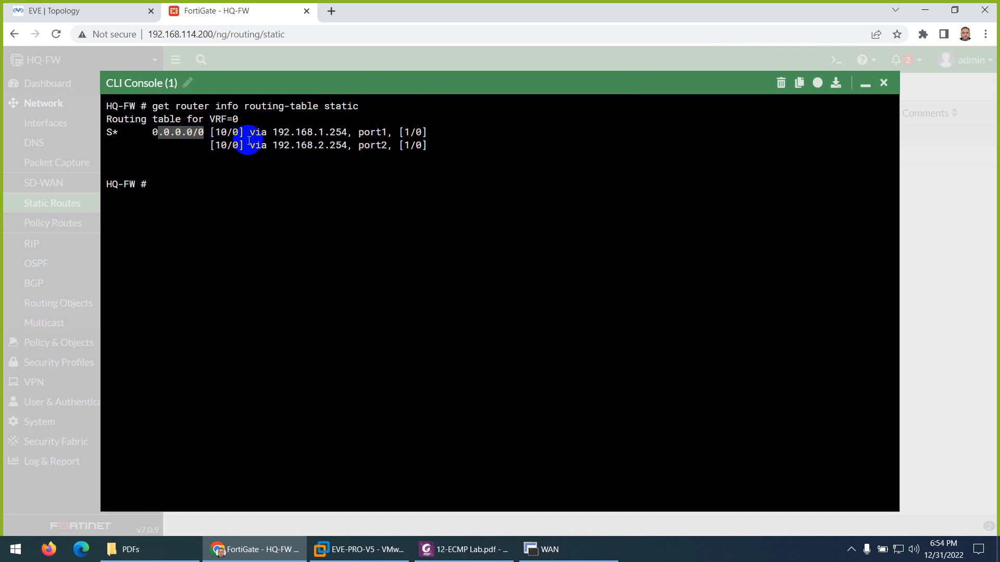
{"action": "left_click_drag", "start_coordinate": [272, 132], "coordinate": [329, 133]}
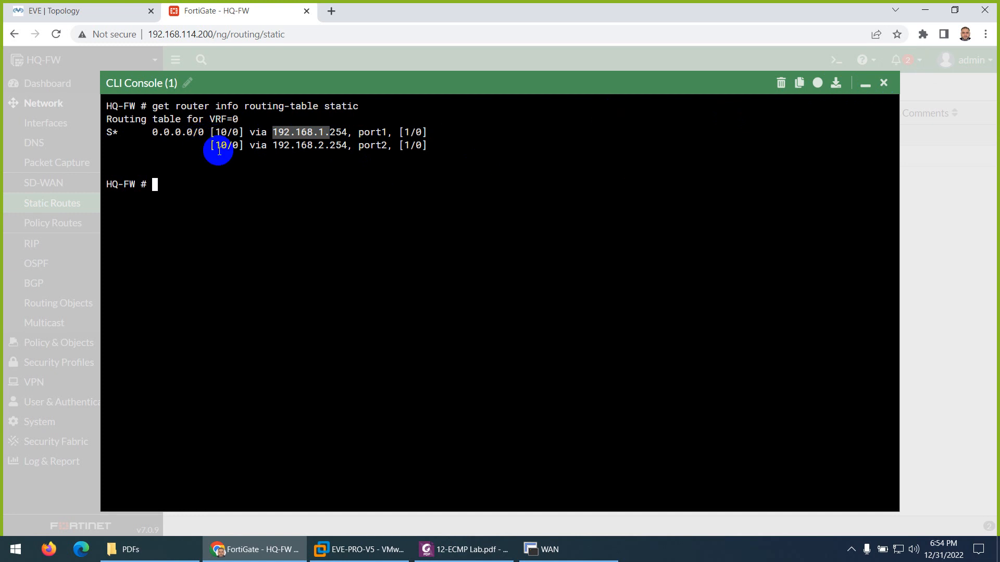
{"action": "left_click", "coordinate": [884, 84]}
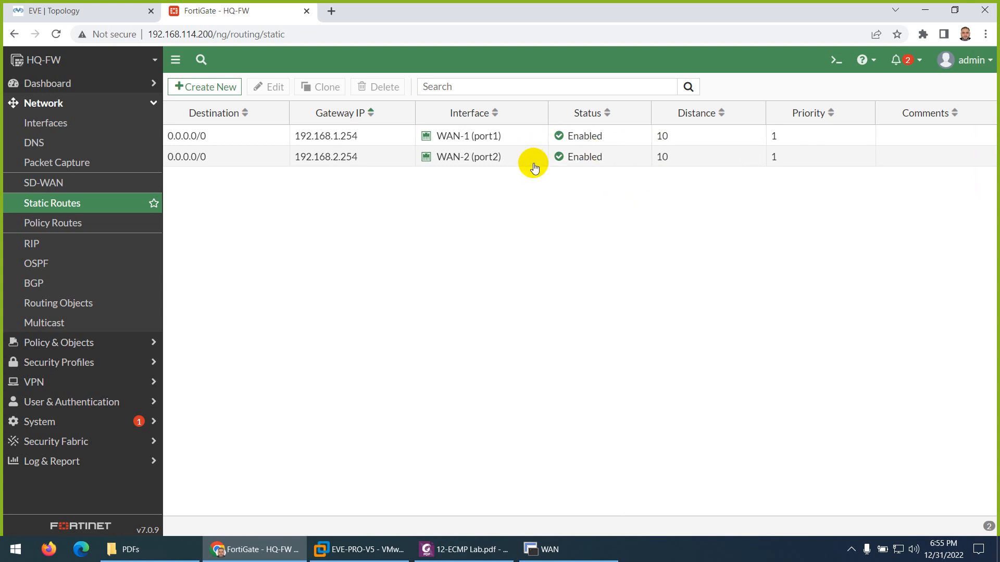
Step: Raise the WAN-1 (port1) default route's administrative distance from 10 to 20
{"action": "double_click", "coordinate": [486, 136]}
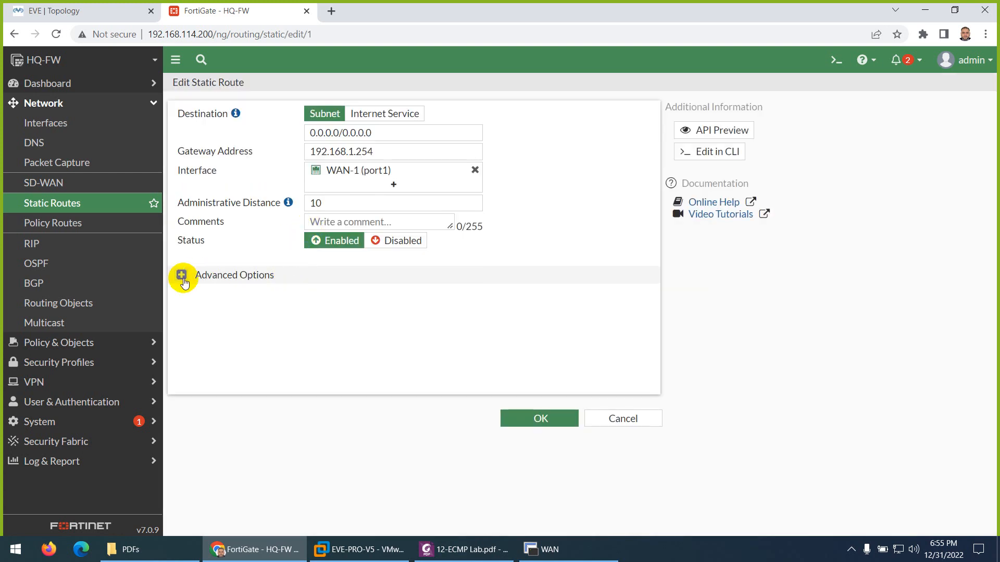
{"action": "left_click", "coordinate": [181, 275]}
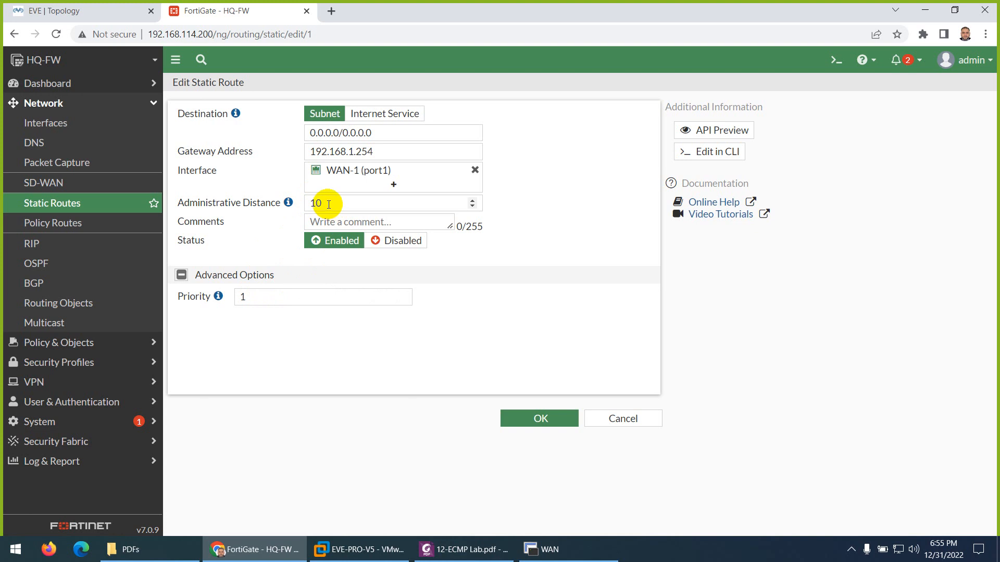
{"action": "left_click_drag", "start_coordinate": [329, 204], "coordinate": [305, 204]}
{"action": "type", "text": "2"}
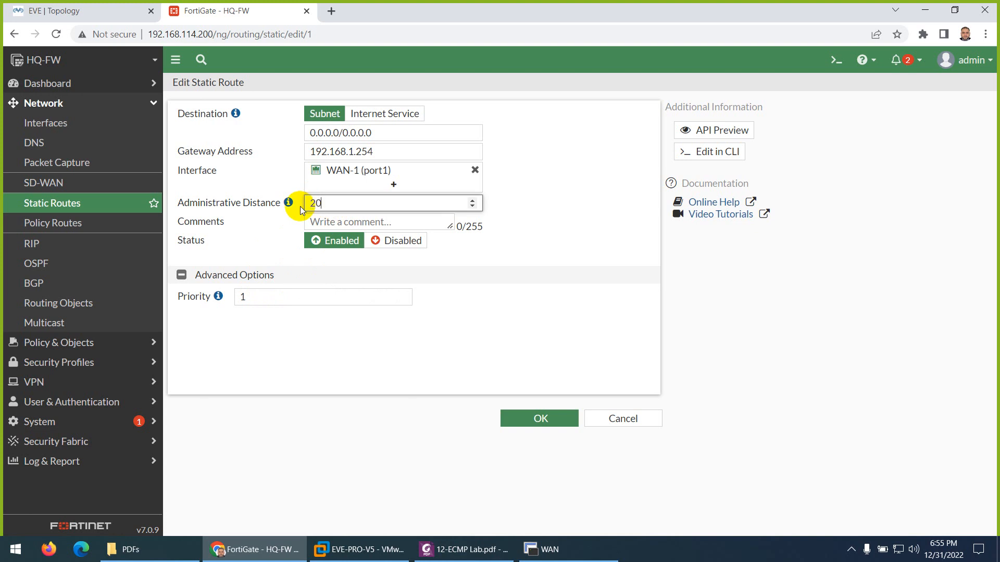
{"action": "left_click", "coordinate": [540, 418]}
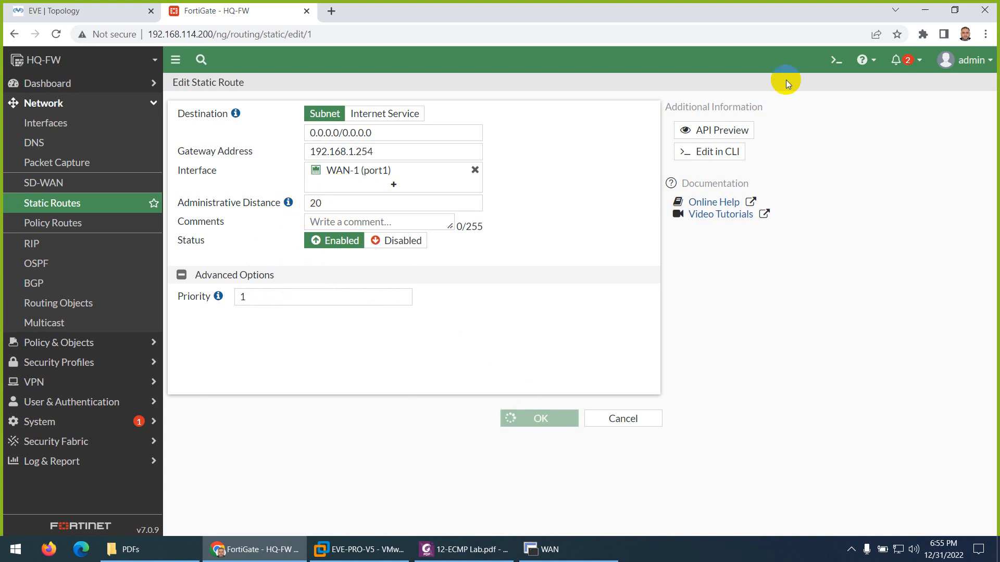
{"action": "left_click", "coordinate": [842, 62]}
Step: Query the static routing table, confirming only the port2 default route via 192.168.2.254 remains
{"action": "type", "text": "g"}
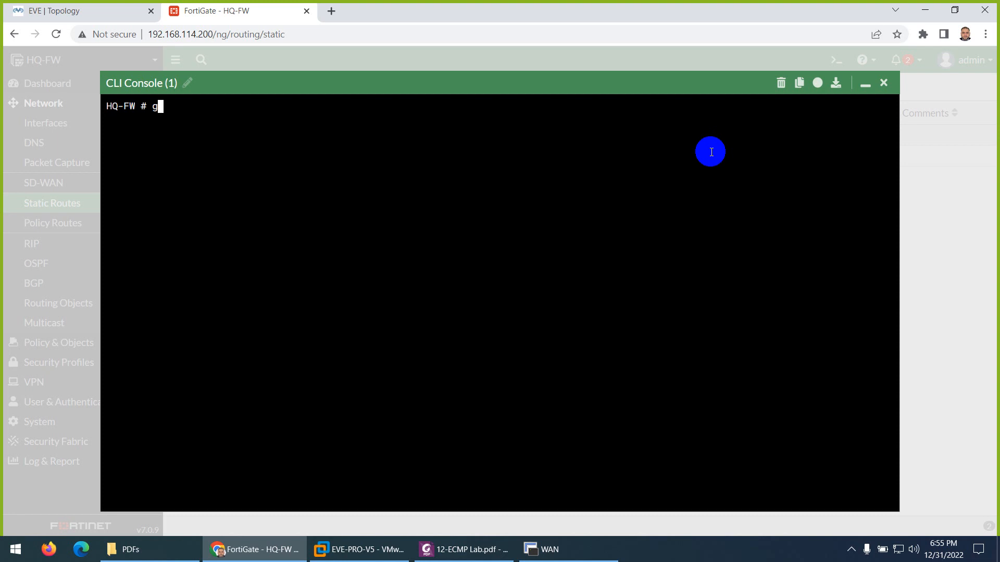
{"action": "type", "text": "et router  info rou"}
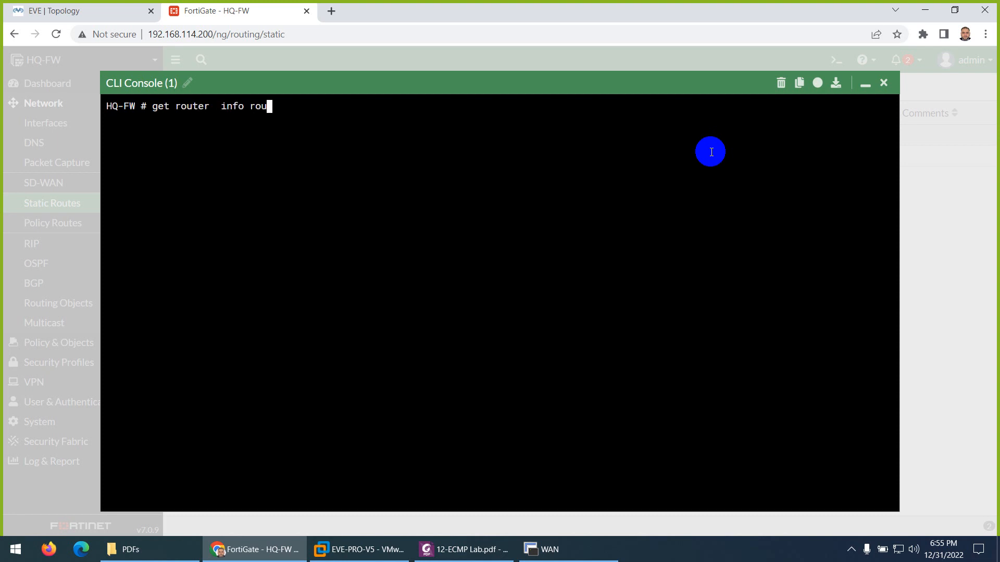
{"action": "type", "text": "ting-table static"}
{"action": "key", "text": "Return"}
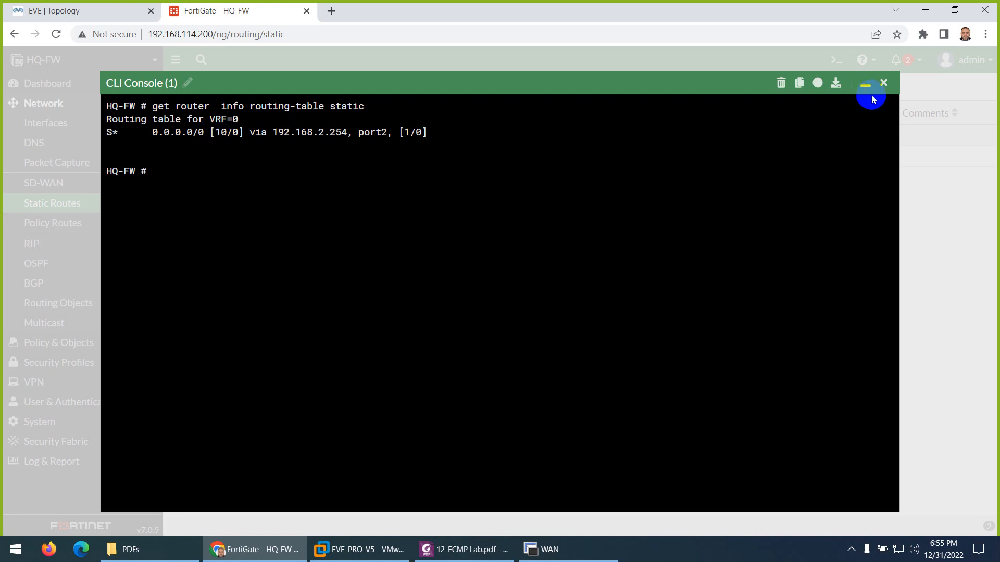
{"action": "left_click", "coordinate": [884, 84]}
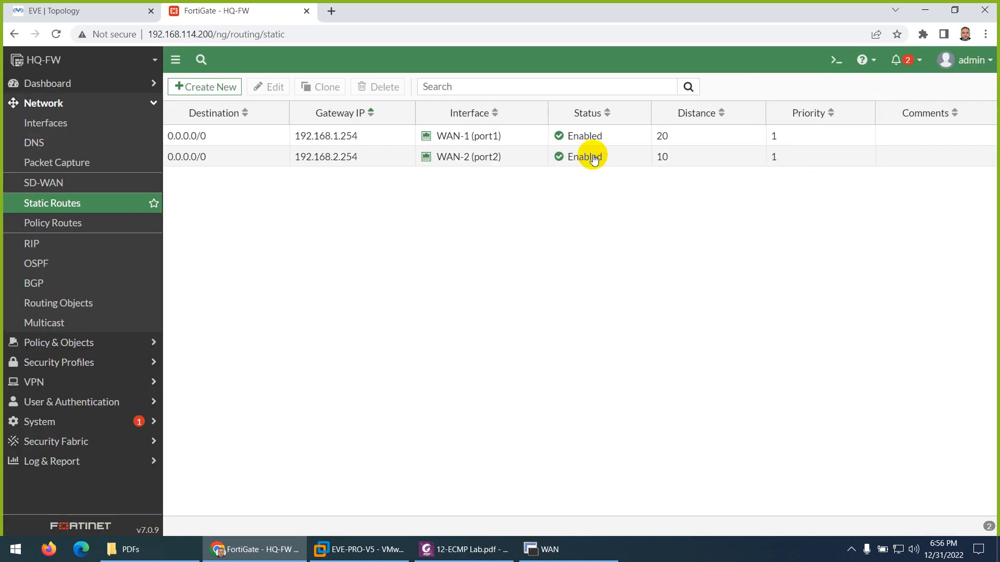
Step: Restore the WAN-1 route's administrative distance to 10 and set its priority to 10
{"action": "double_click", "coordinate": [500, 137]}
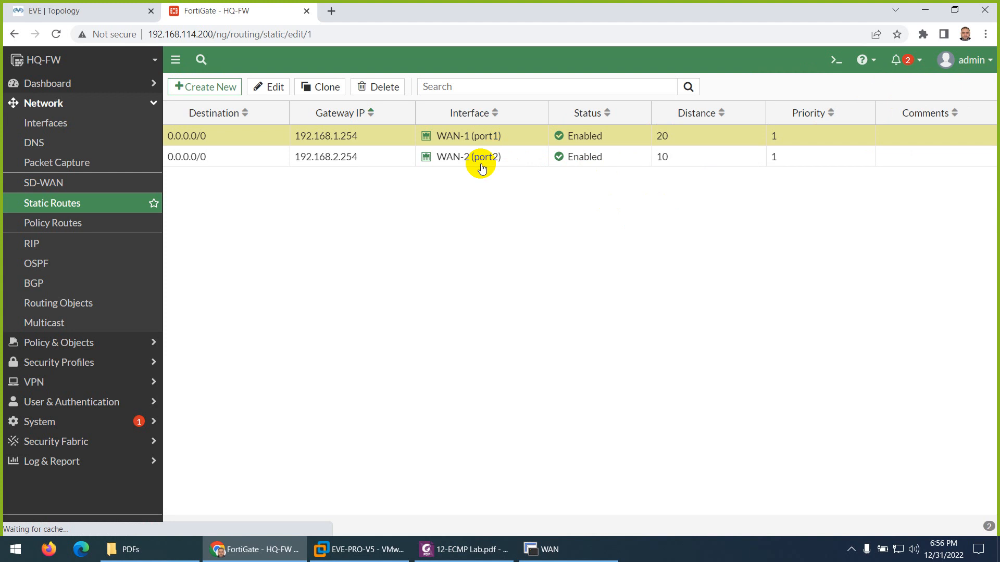
{"action": "double_click", "coordinate": [312, 202]}
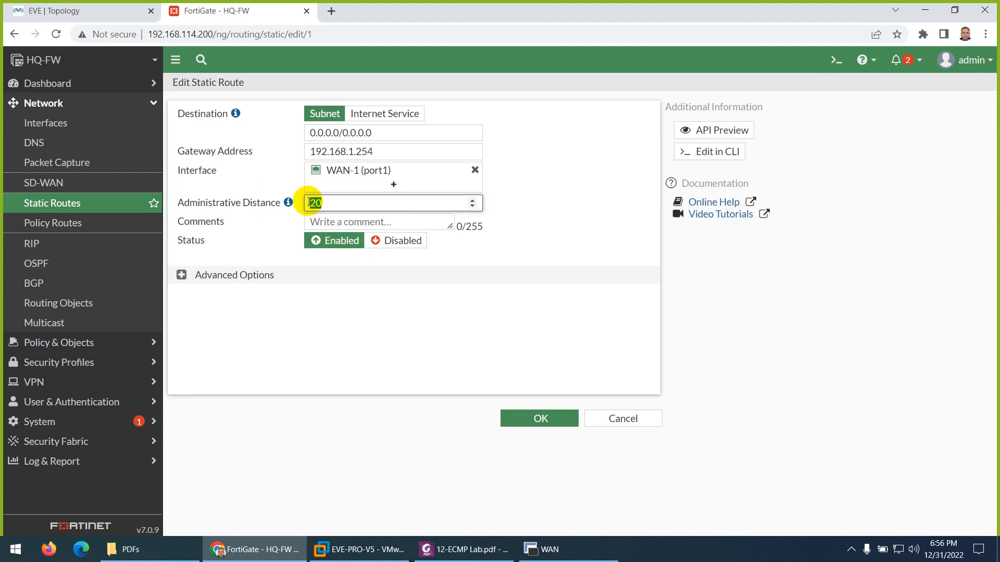
{"action": "type", "text": "10"}
{"action": "left_click", "coordinate": [166, 274]}
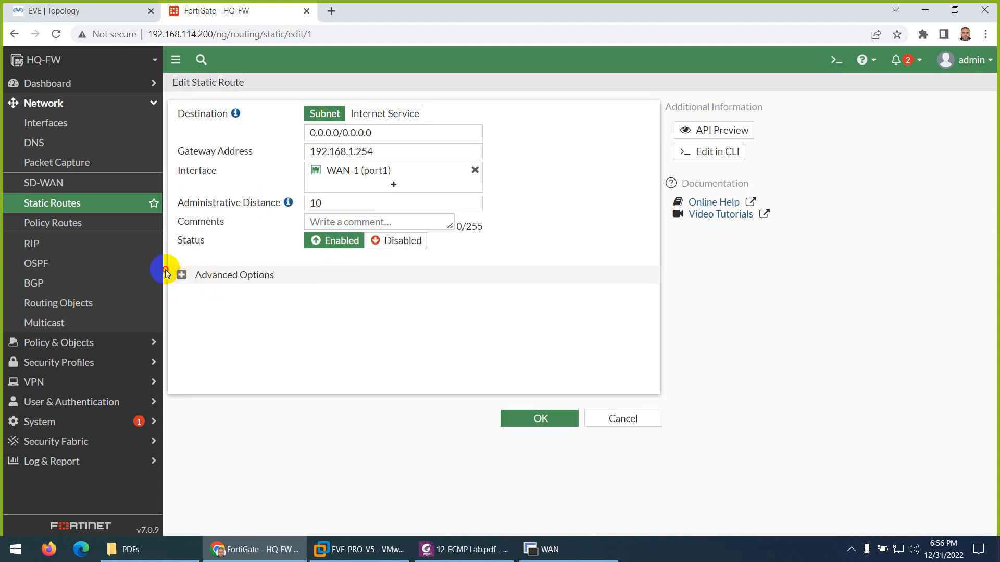
{"action": "left_click", "coordinate": [177, 278]}
{"action": "left_click", "coordinate": [260, 296]}
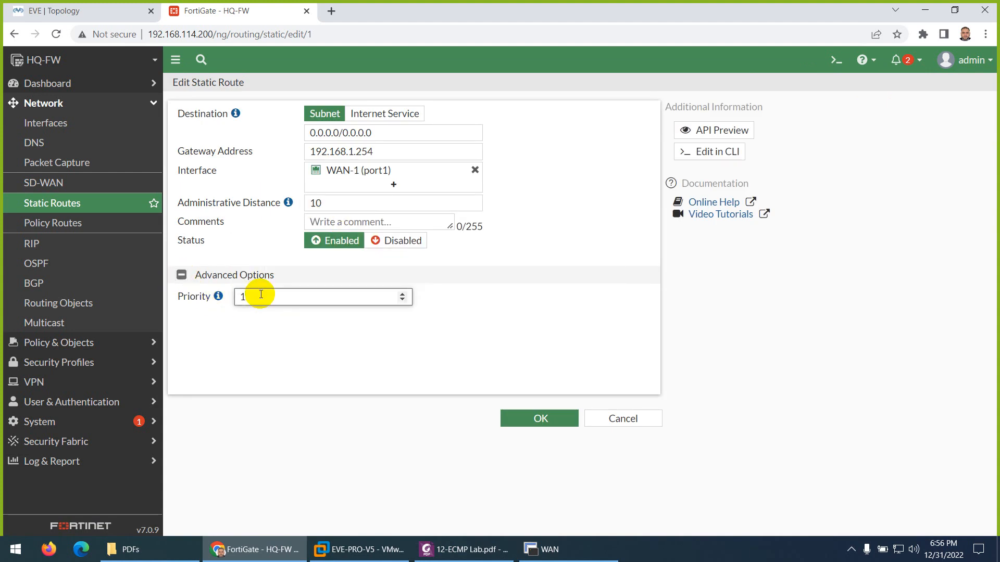
{"action": "left_click", "coordinate": [536, 418]}
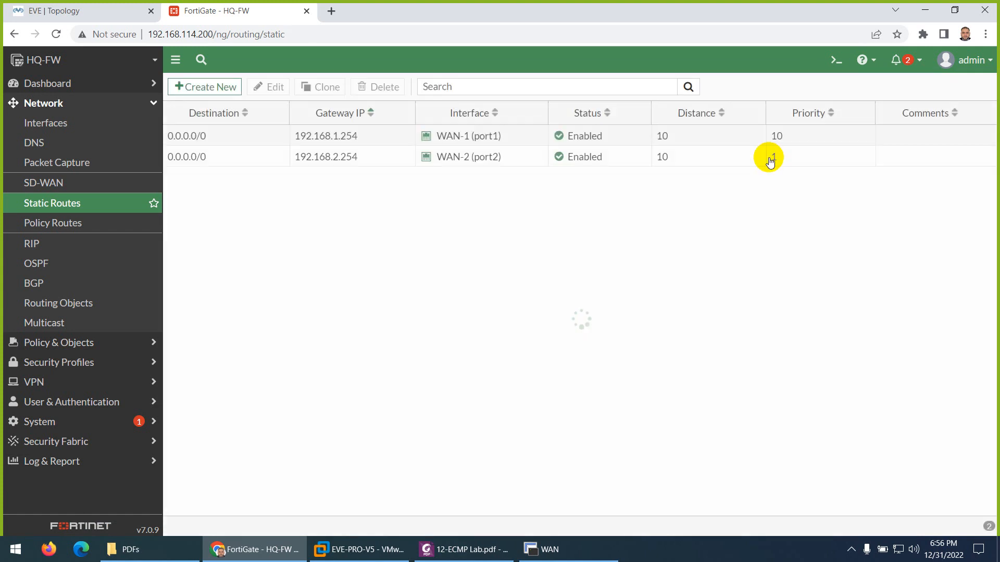
{"action": "left_click", "coordinate": [835, 59]}
Step: Rerun the static routing-table query, comparing port1's priority 10 against port2's priority 1
{"action": "type", "text": "ge "}
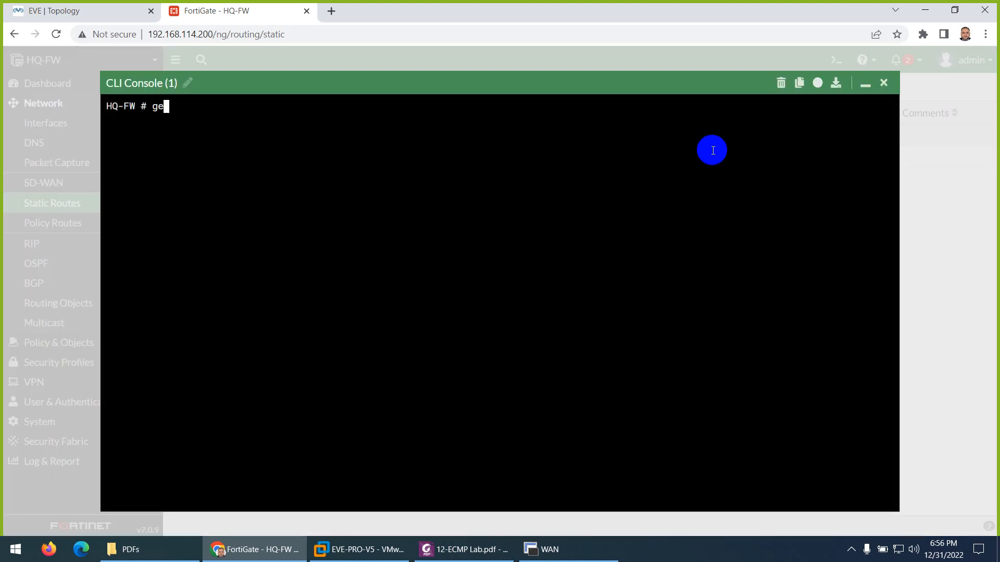
{"action": "type", "text": "t router info routing-table  static"}
{"action": "key", "text": "Return"}
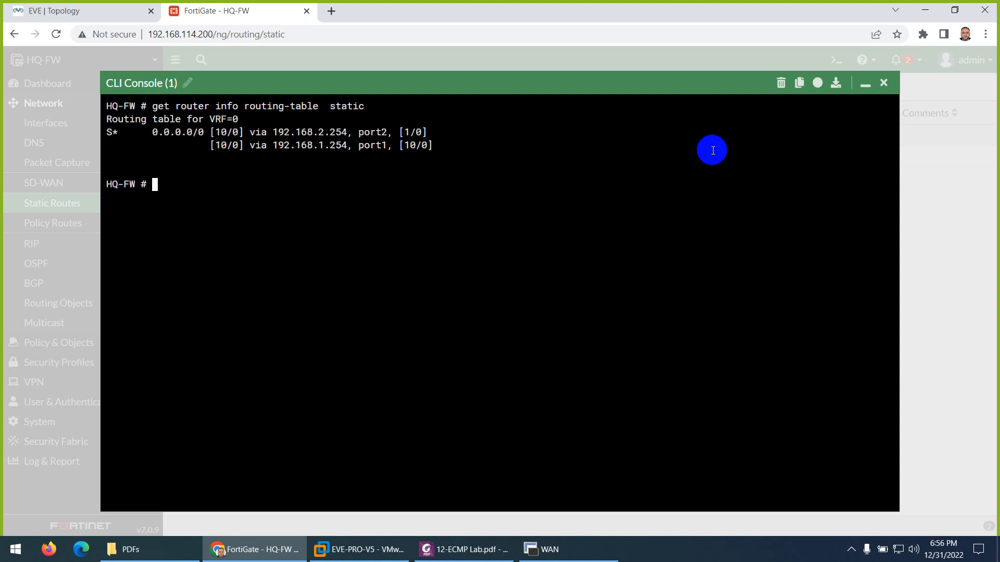
{"action": "left_click_drag", "start_coordinate": [405, 145], "coordinate": [415, 146]}
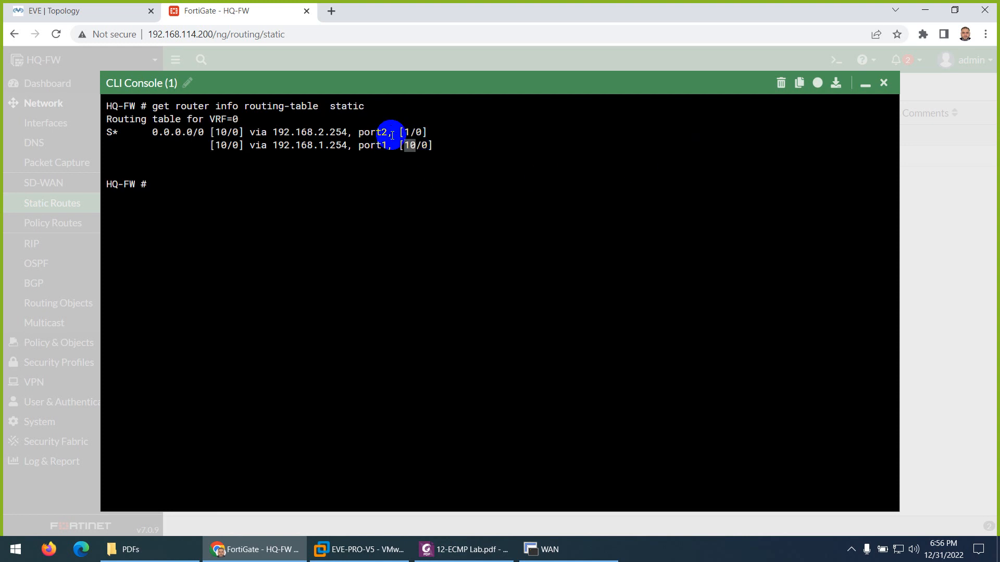
{"action": "left_click_drag", "start_coordinate": [391, 133], "coordinate": [369, 133]}
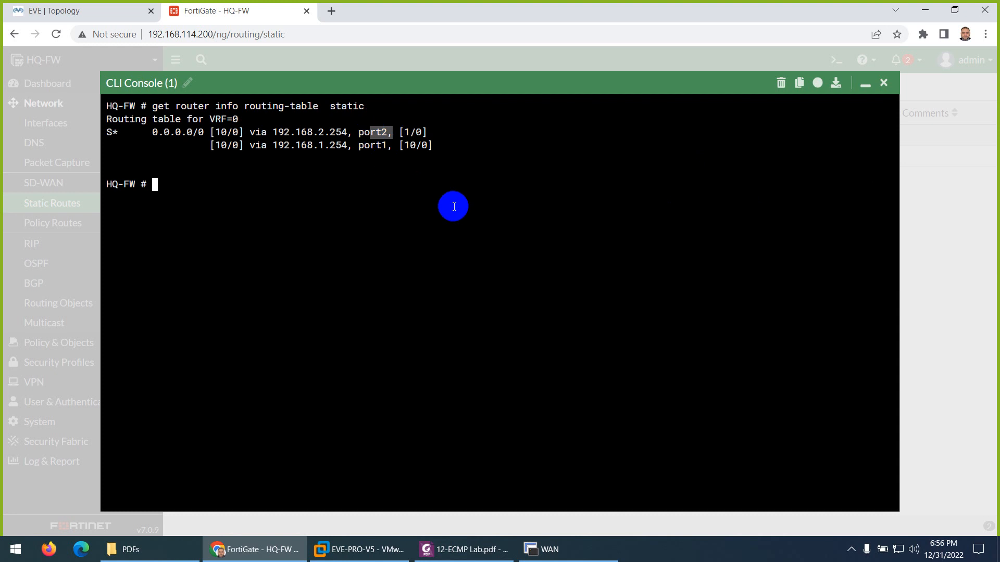
{"action": "left_click", "coordinate": [864, 84]}
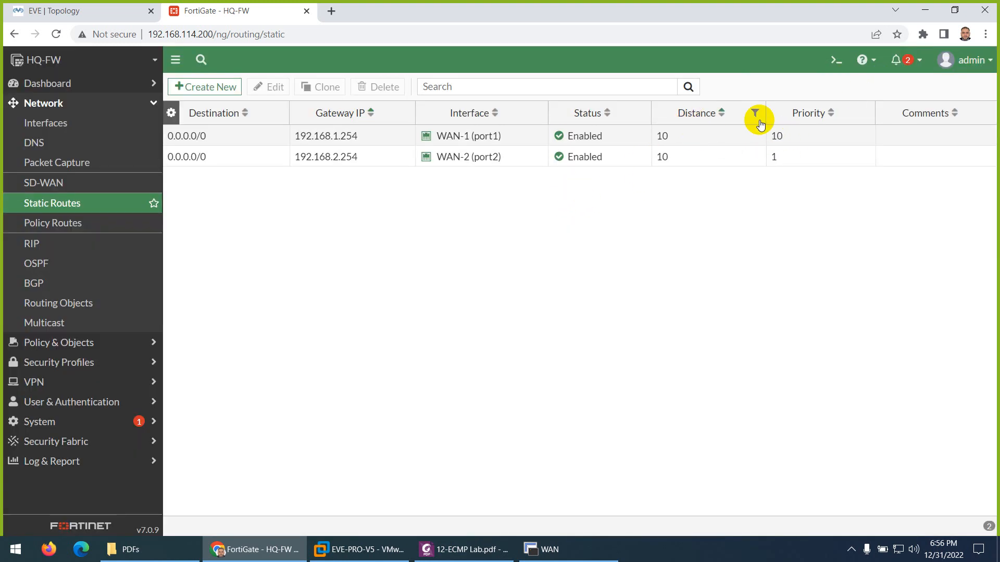
Step: Change the WAN-1 route's priority from 10 back to 1 so both default routes match
{"action": "double_click", "coordinate": [485, 144]}
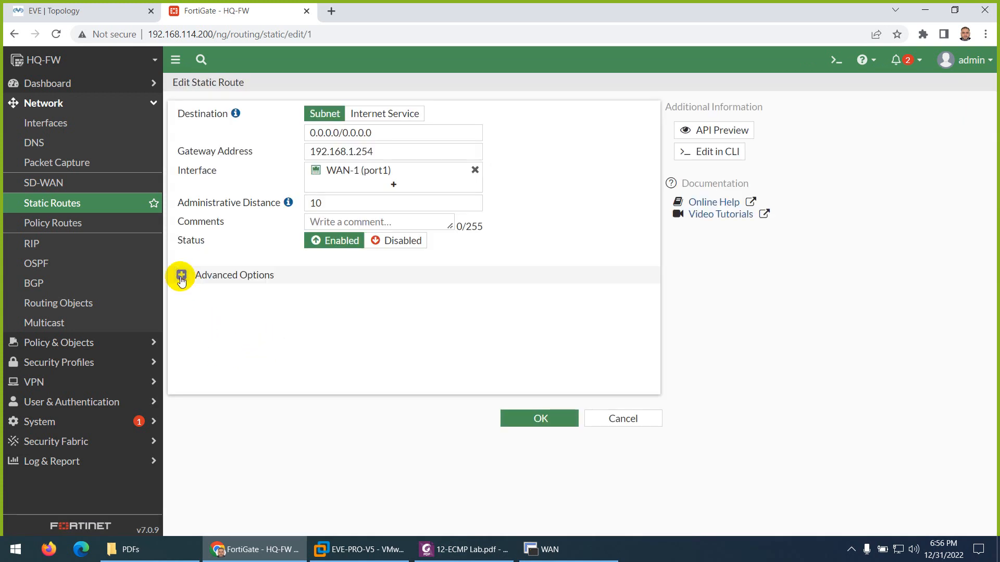
{"action": "left_click", "coordinate": [182, 276]}
{"action": "left_click", "coordinate": [262, 297]}
{"action": "key", "text": "BackSpace"}
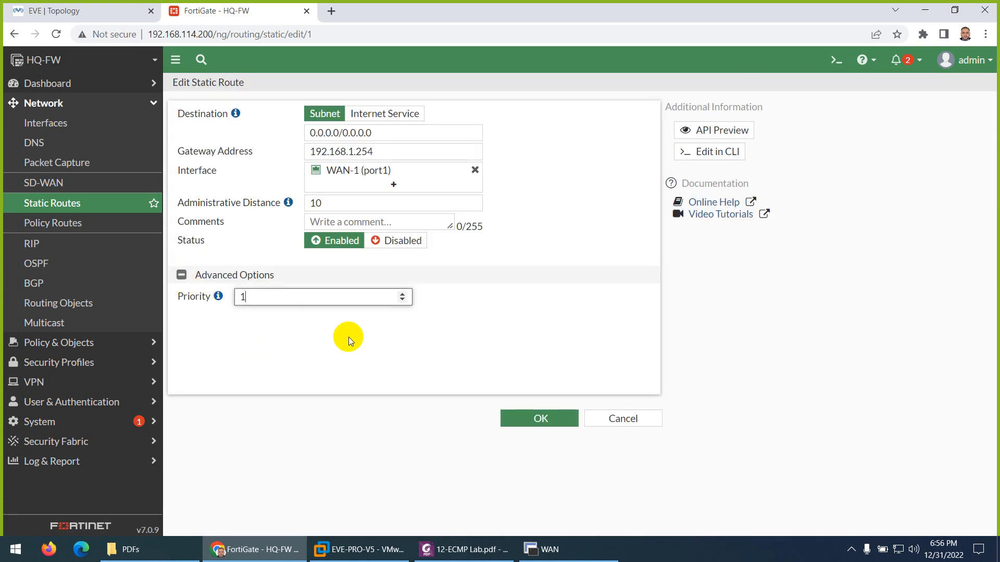
{"action": "left_click", "coordinate": [524, 417]}
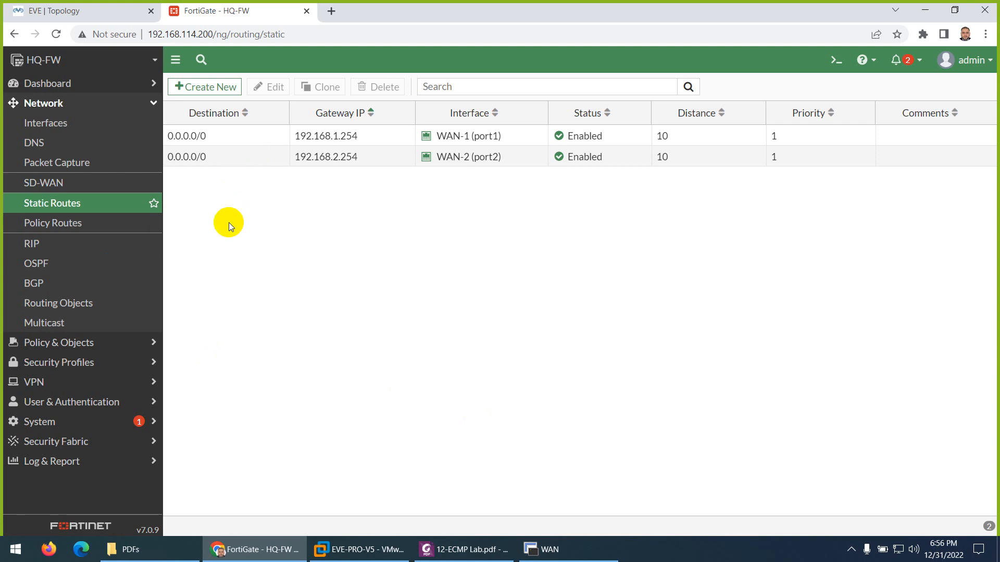
{"action": "left_click", "coordinate": [55, 343]}
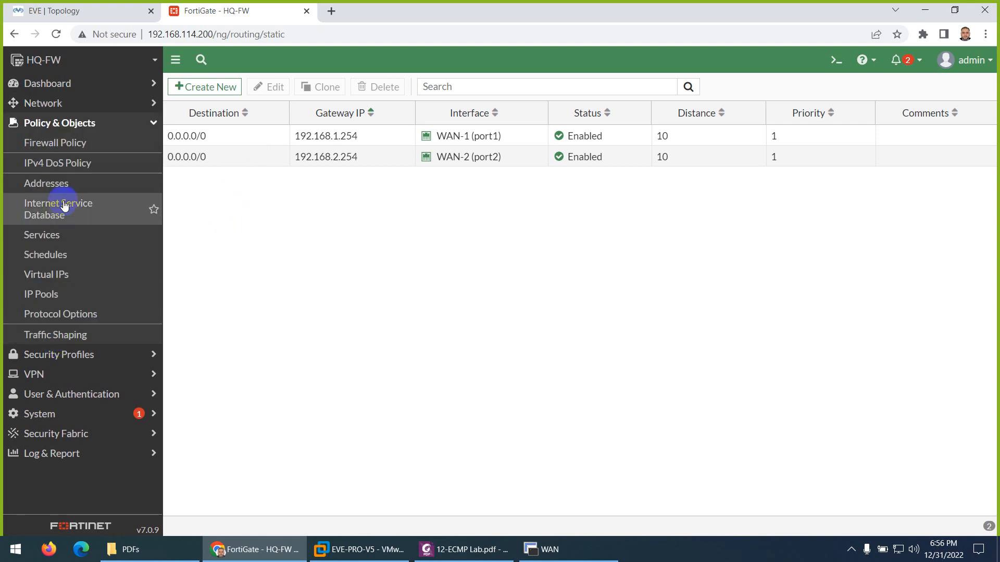
Step: Start a new firewall policy with incoming interface LAN (port3) and outgoing WAN-1 (port1)
{"action": "left_click", "coordinate": [71, 149]}
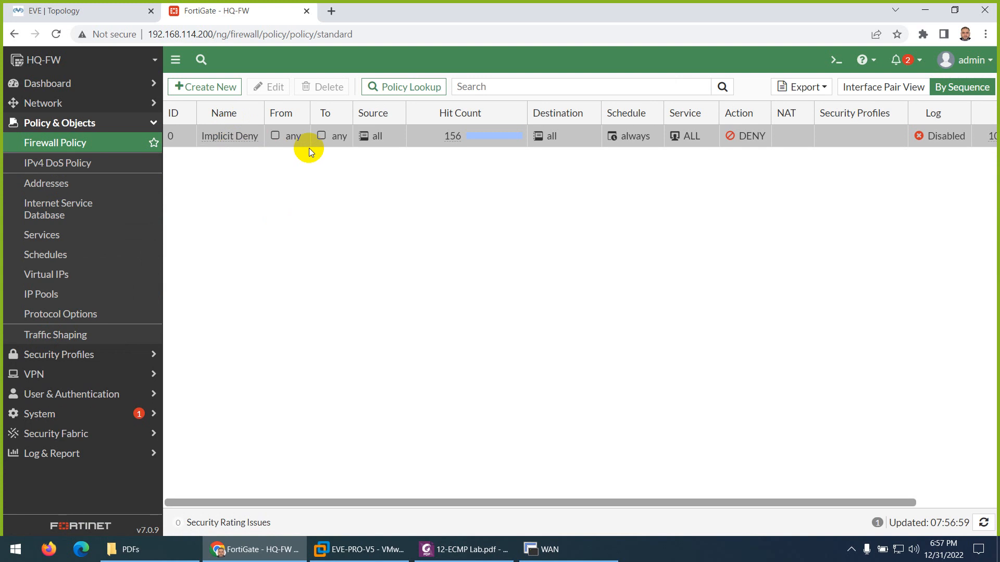
{"action": "left_click", "coordinate": [210, 87]}
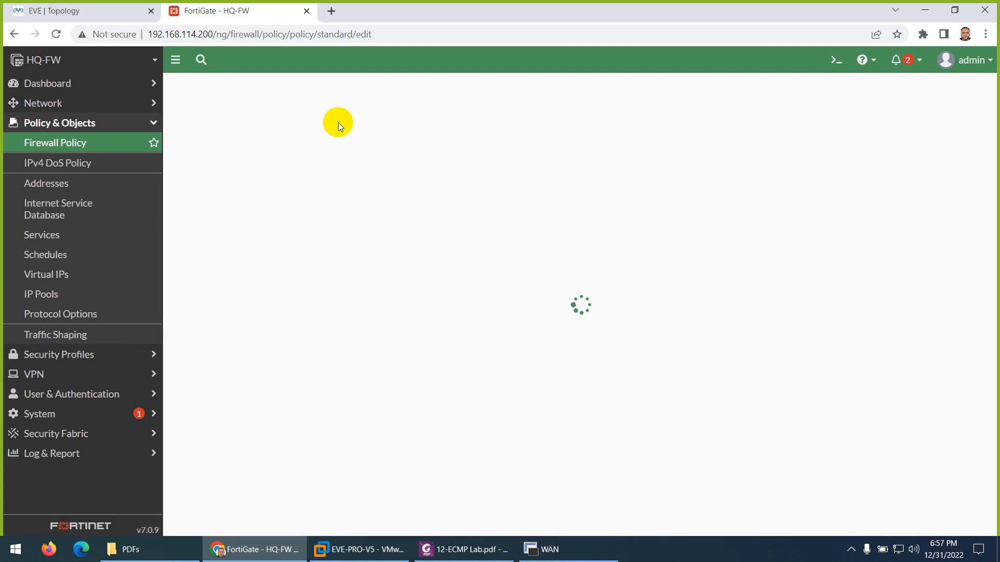
{"action": "left_click", "coordinate": [307, 128]}
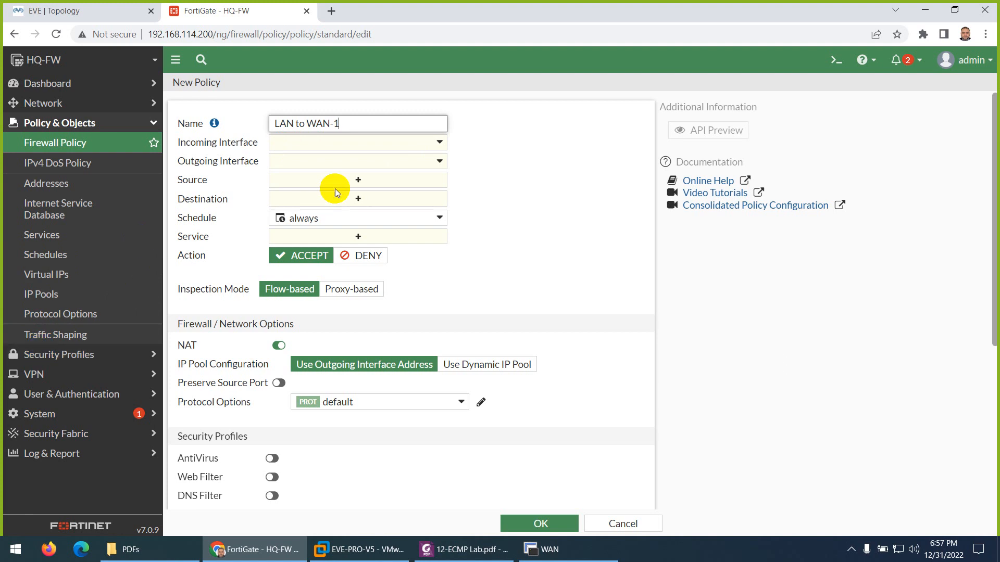
{"action": "left_click", "coordinate": [334, 141]}
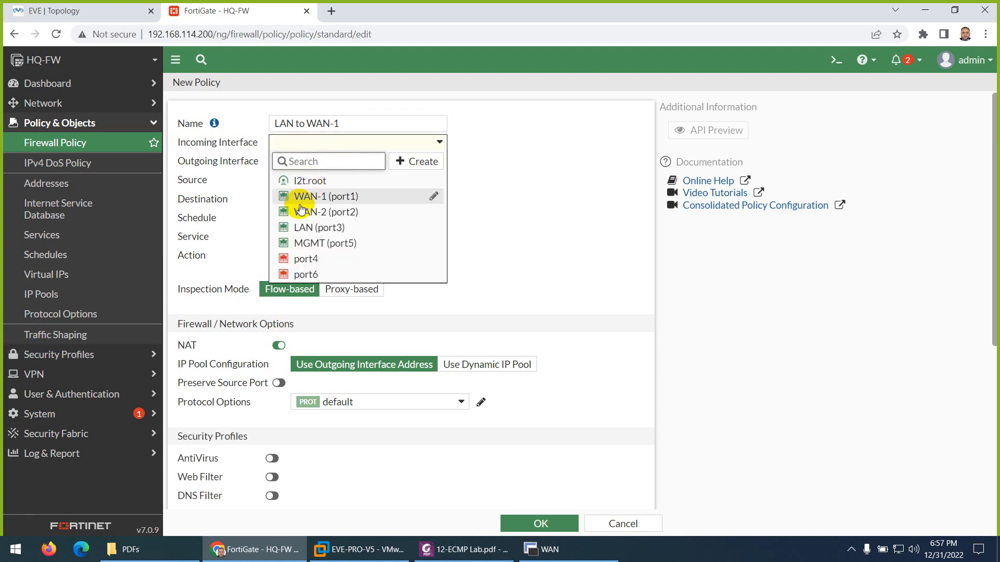
{"action": "left_click", "coordinate": [294, 232]}
{"action": "left_click", "coordinate": [89, 11]}
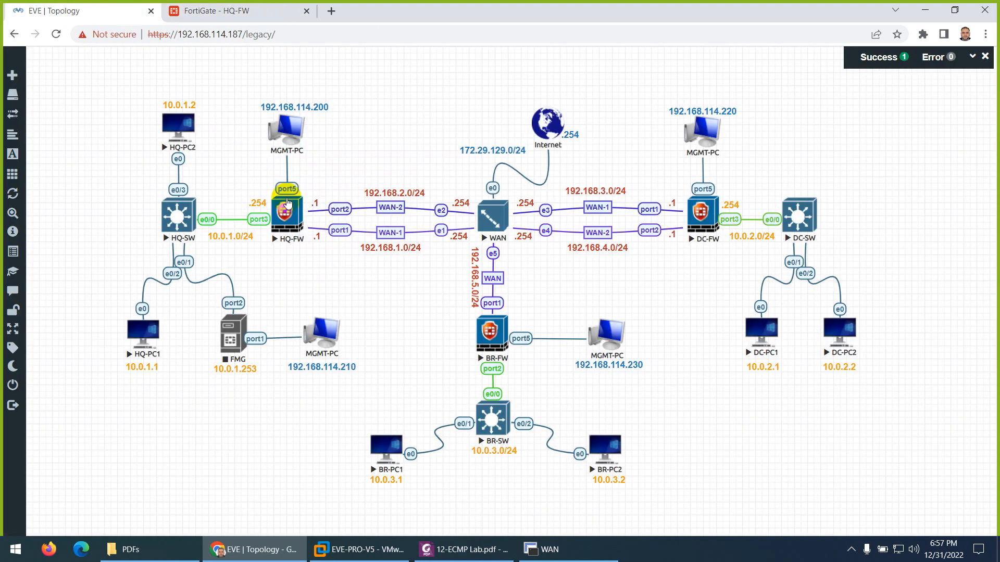
{"action": "left_click", "coordinate": [235, 11]}
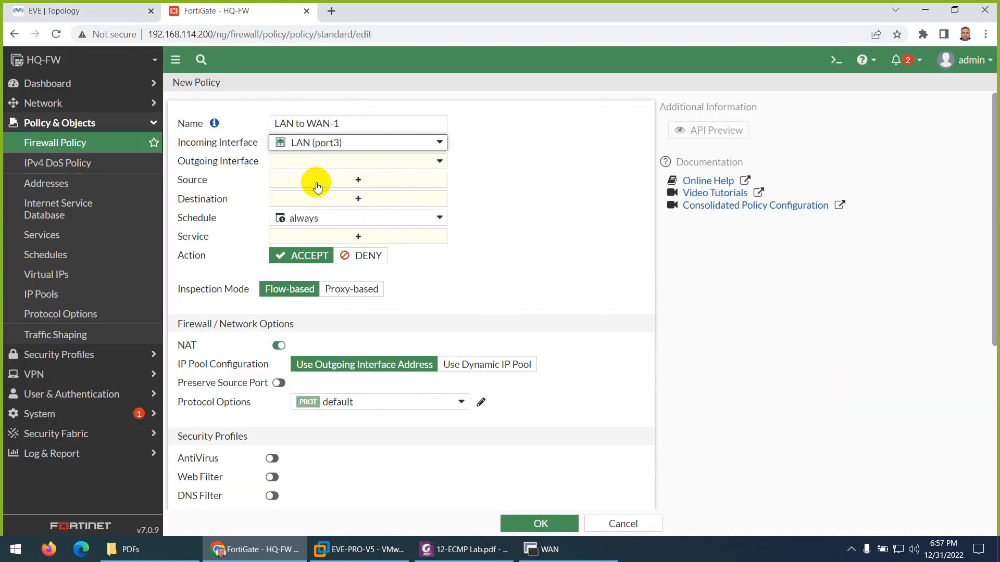
{"action": "left_click", "coordinate": [294, 160]}
{"action": "left_click", "coordinate": [311, 217]}
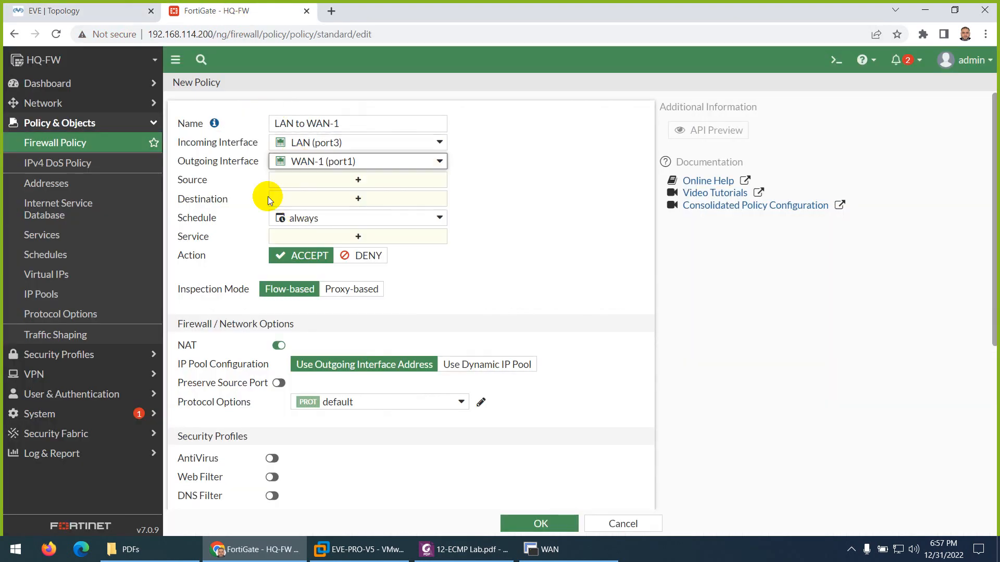
Step: Set source and destination to all, service ALL, log all sessions, and save the policy
{"action": "left_click", "coordinate": [306, 189]}
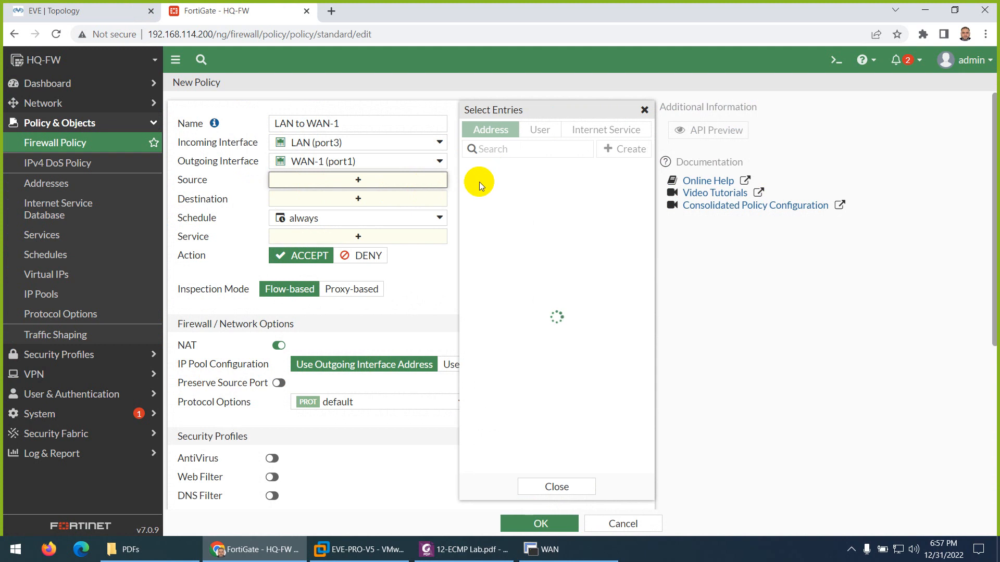
{"action": "left_click", "coordinate": [487, 185]}
{"action": "left_click", "coordinate": [401, 211]}
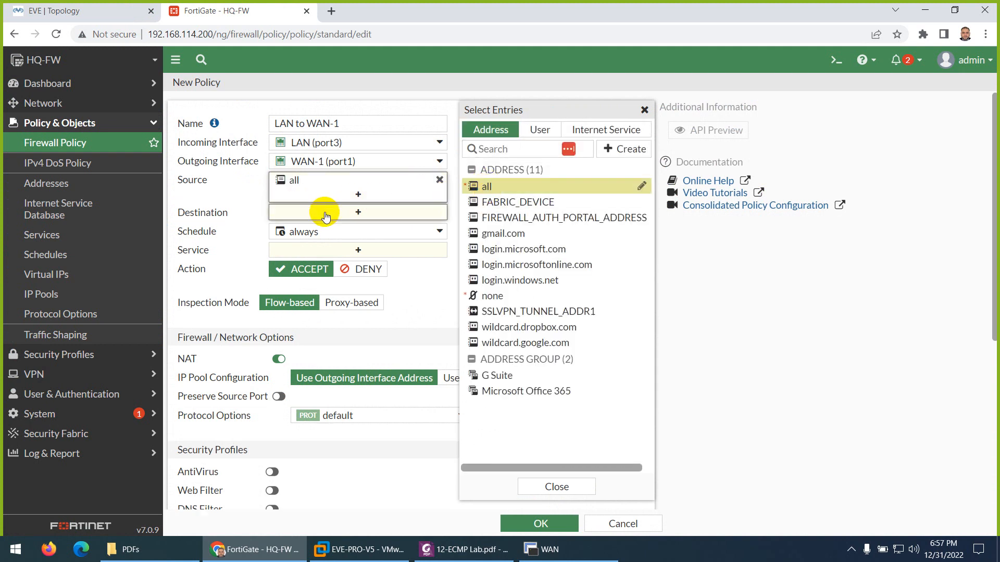
{"action": "left_click", "coordinate": [485, 183]}
{"action": "left_click", "coordinate": [333, 264]}
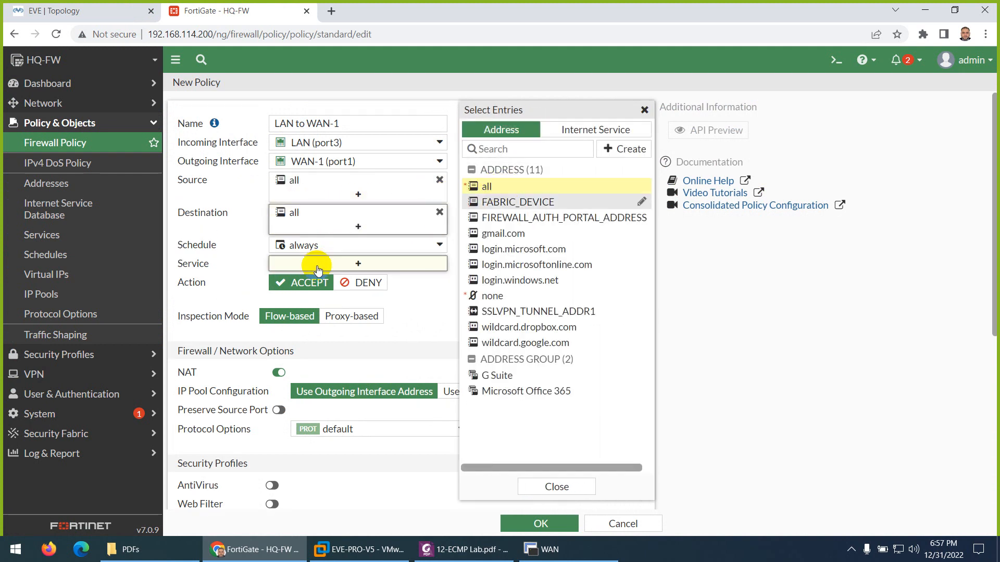
{"action": "left_click", "coordinate": [489, 183]}
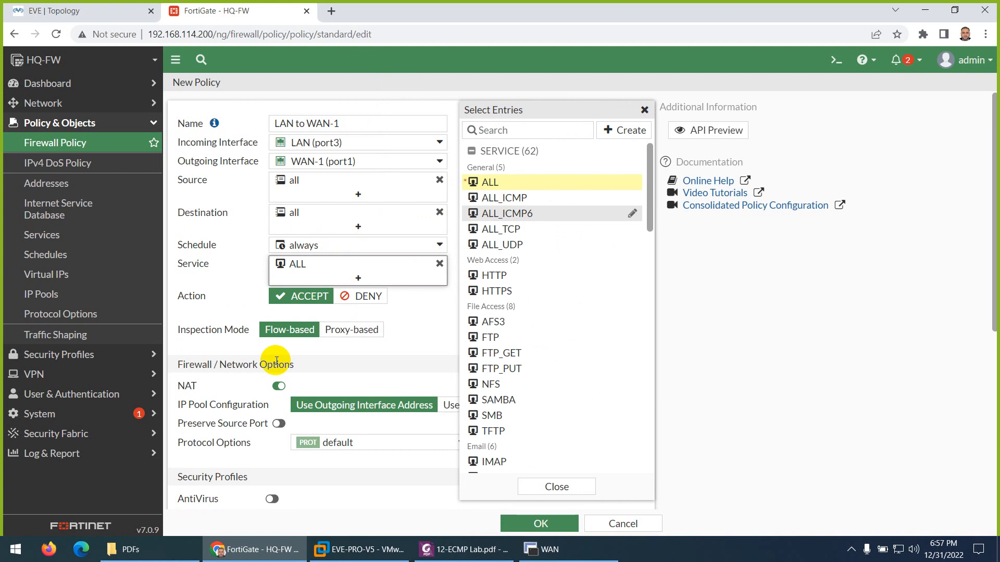
{"action": "left_click", "coordinate": [351, 370]}
{"action": "scroll", "coordinate": [354, 366], "scroll_direction": "down", "scroll_amount": 2}
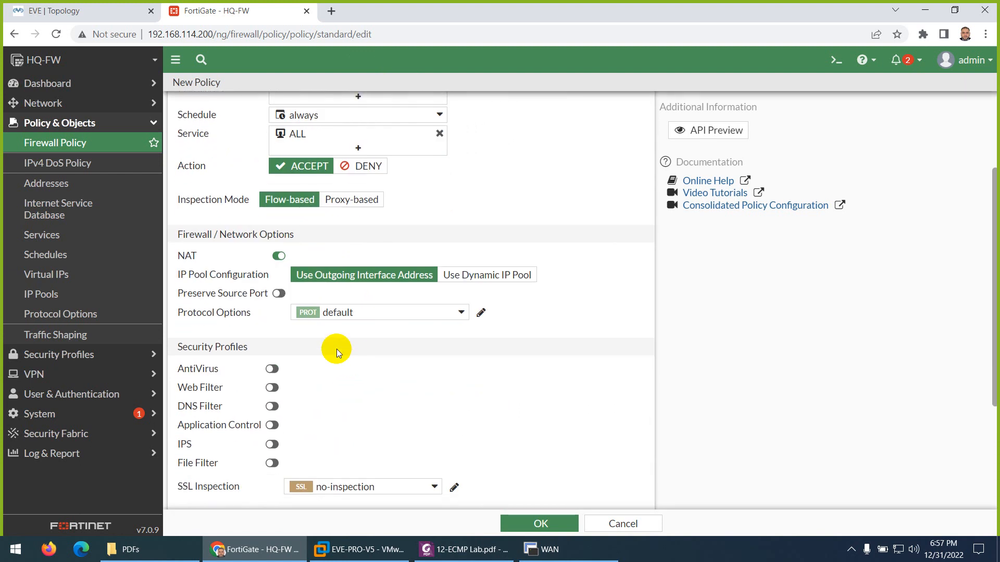
{"action": "scroll", "coordinate": [322, 364], "scroll_direction": "down", "scroll_amount": 3}
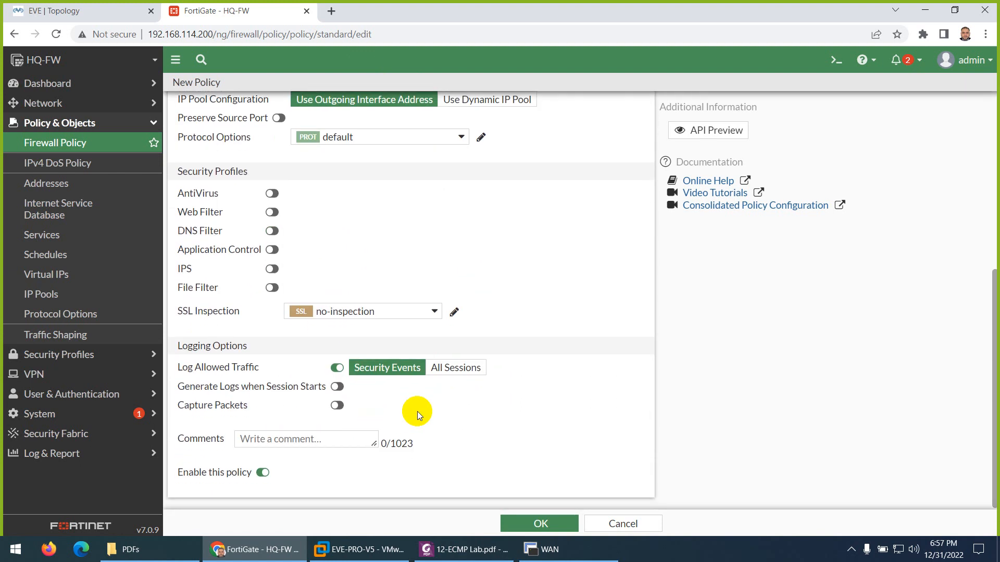
{"action": "left_click", "coordinate": [461, 375]}
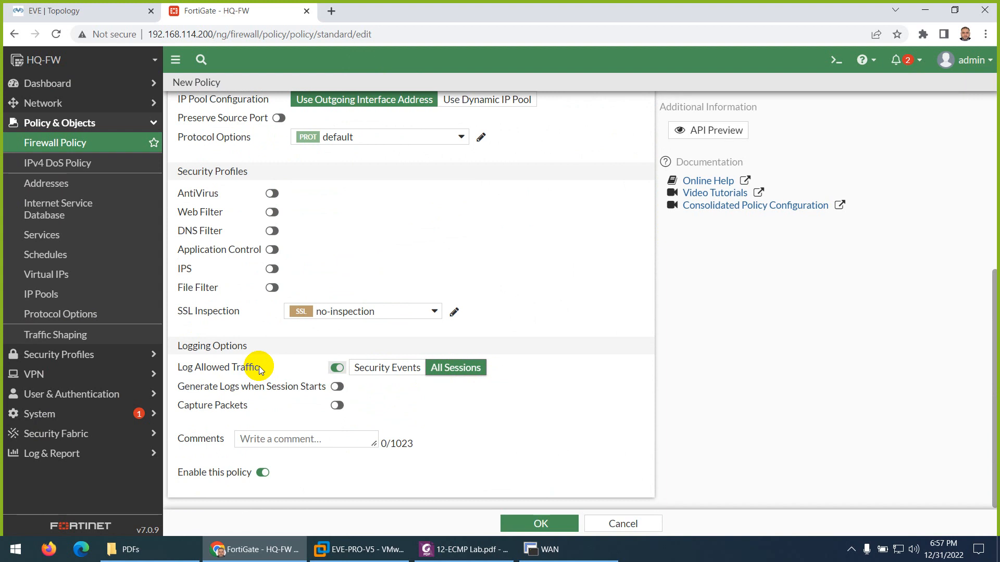
{"action": "scroll", "coordinate": [251, 372], "scroll_direction": "up", "scroll_amount": 4}
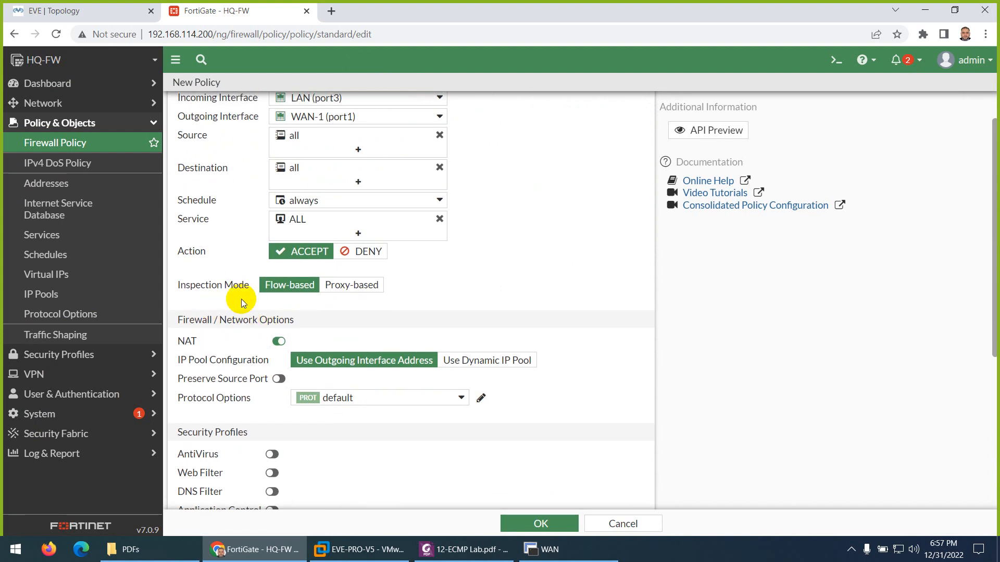
{"action": "scroll", "coordinate": [268, 311], "scroll_direction": "up", "scroll_amount": 1}
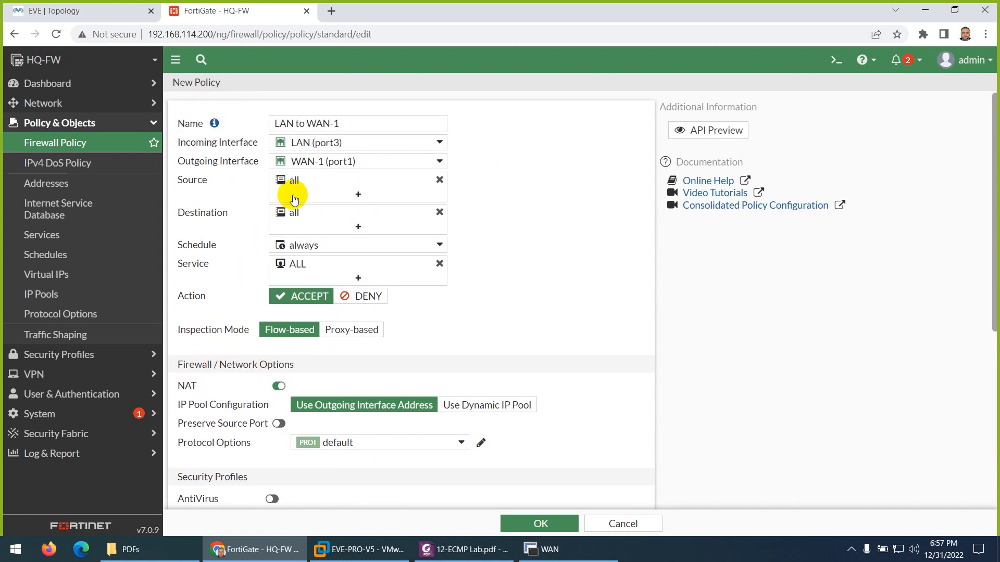
{"action": "left_click", "coordinate": [536, 523]}
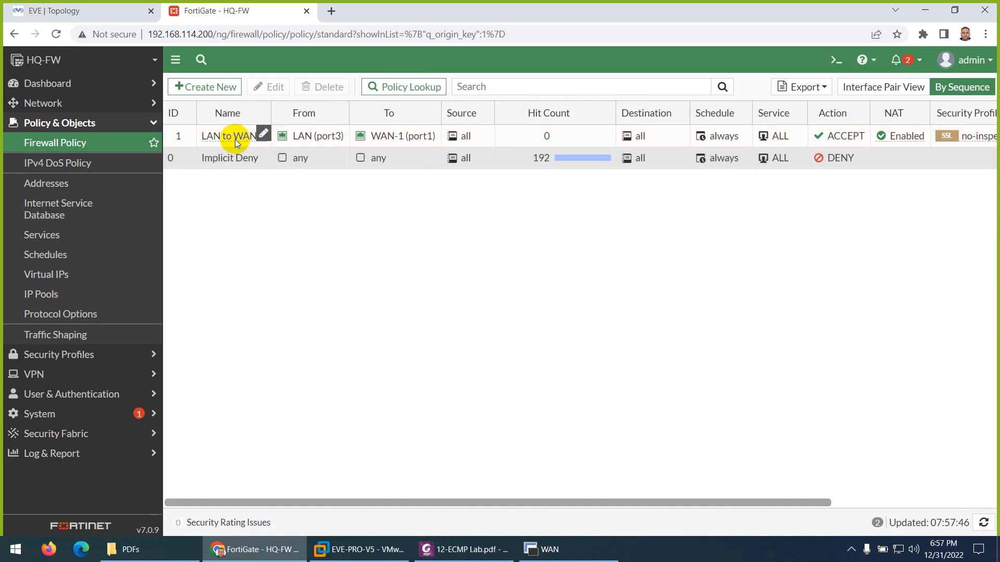
Step: Copy the LAN to WAN-1 policy and paste the copy below it
{"action": "right_click", "coordinate": [229, 136]}
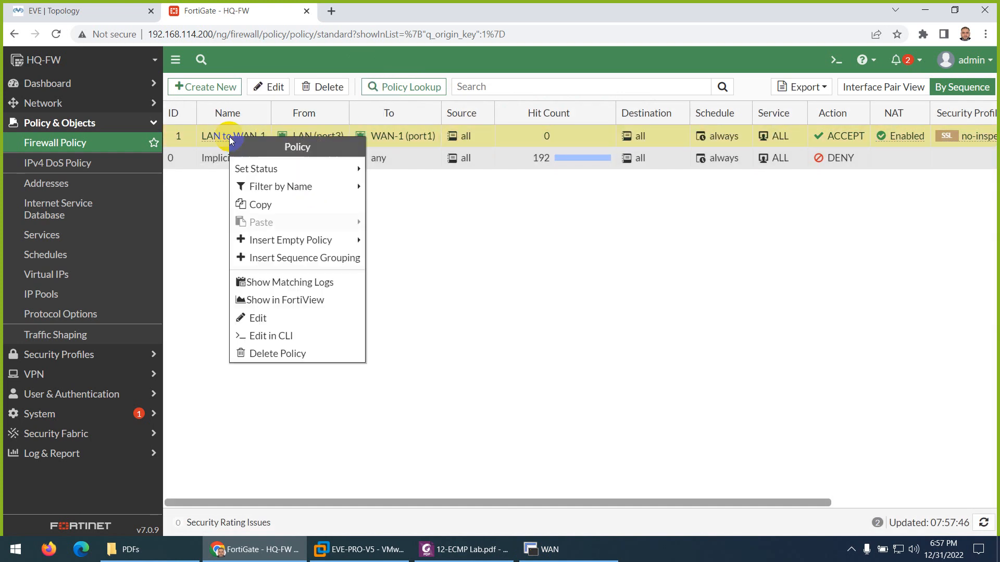
{"action": "left_click", "coordinate": [267, 205]}
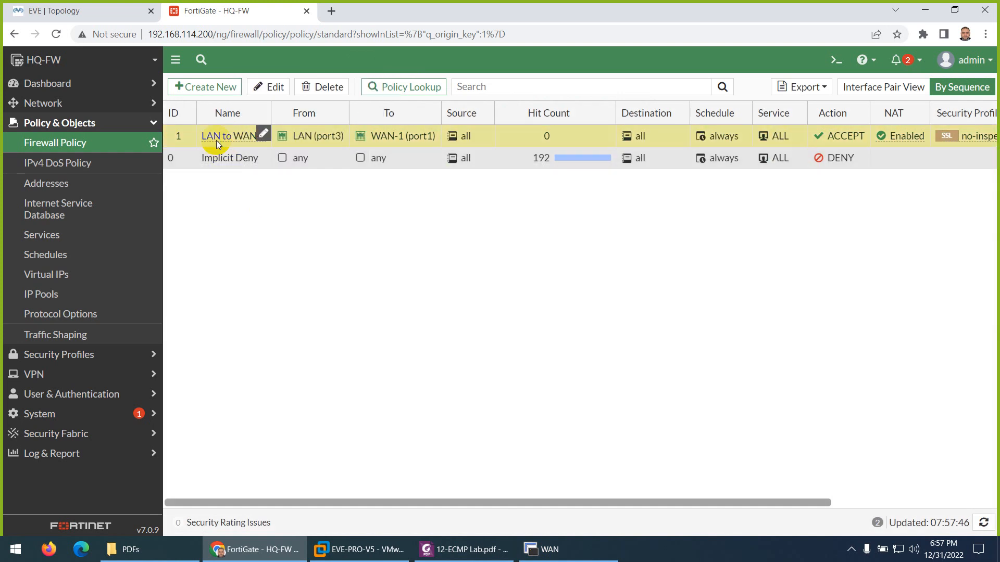
{"action": "right_click", "coordinate": [214, 135]}
{"action": "mouse_move", "coordinate": [304, 230]}
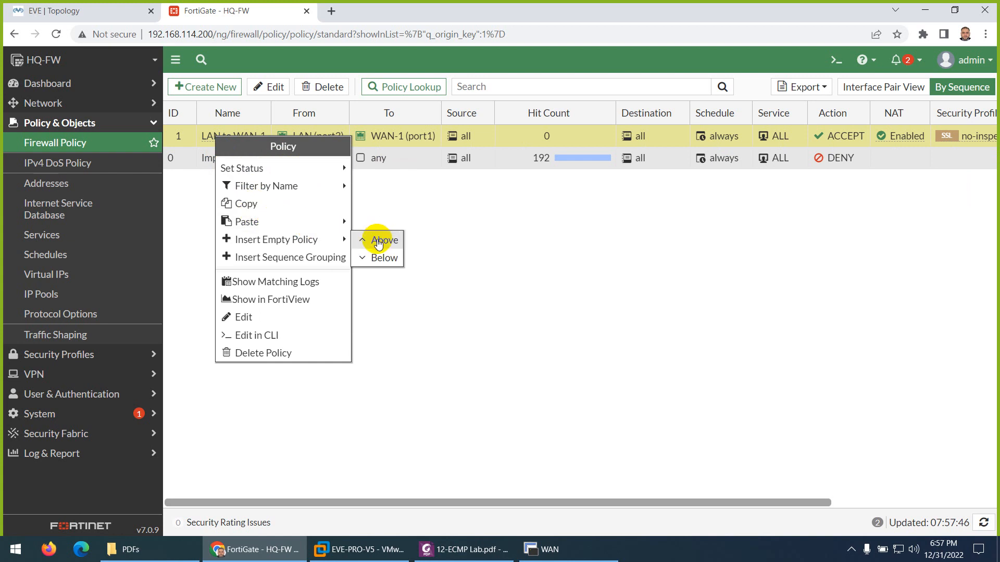
{"action": "left_click", "coordinate": [379, 241]}
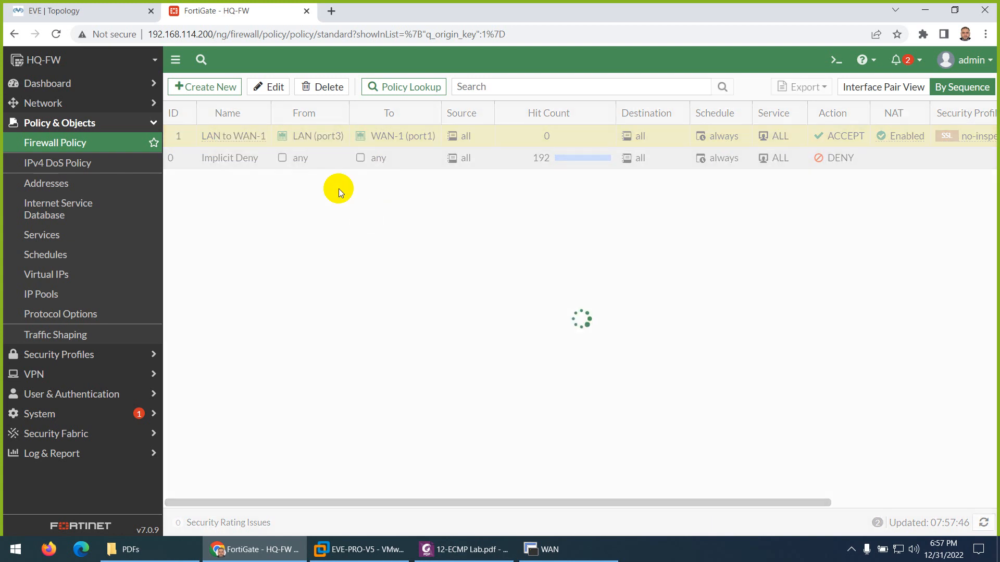
Step: Rename the copy 'LAN to WAN-2', send it out WAN-2 (port2), enable it, clear its comment, and save
{"action": "double_click", "coordinate": [229, 157]}
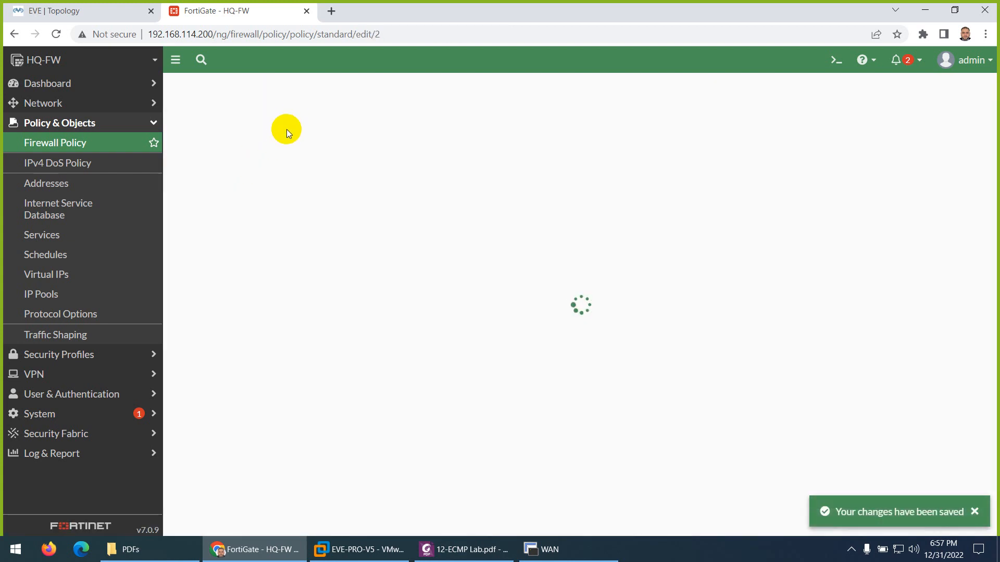
{"action": "left_click", "coordinate": [301, 125]}
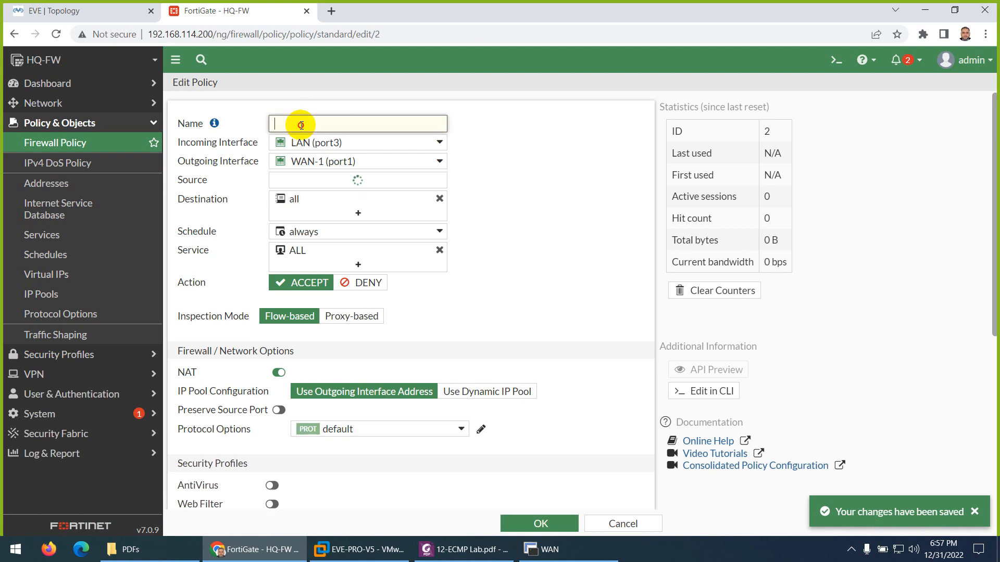
{"action": "type", "text": "LAN to"}
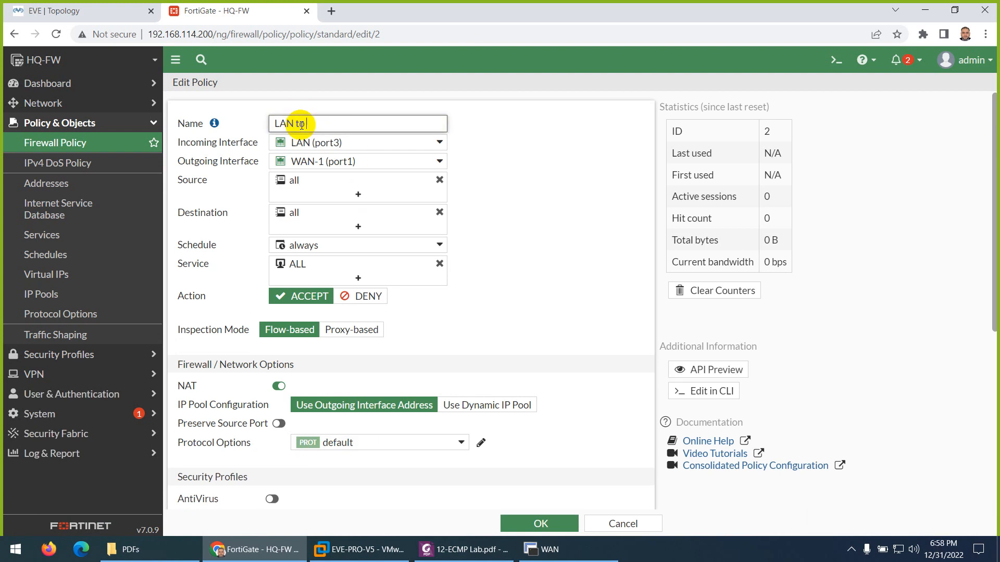
{"action": "type", "text": " WAN-2"}
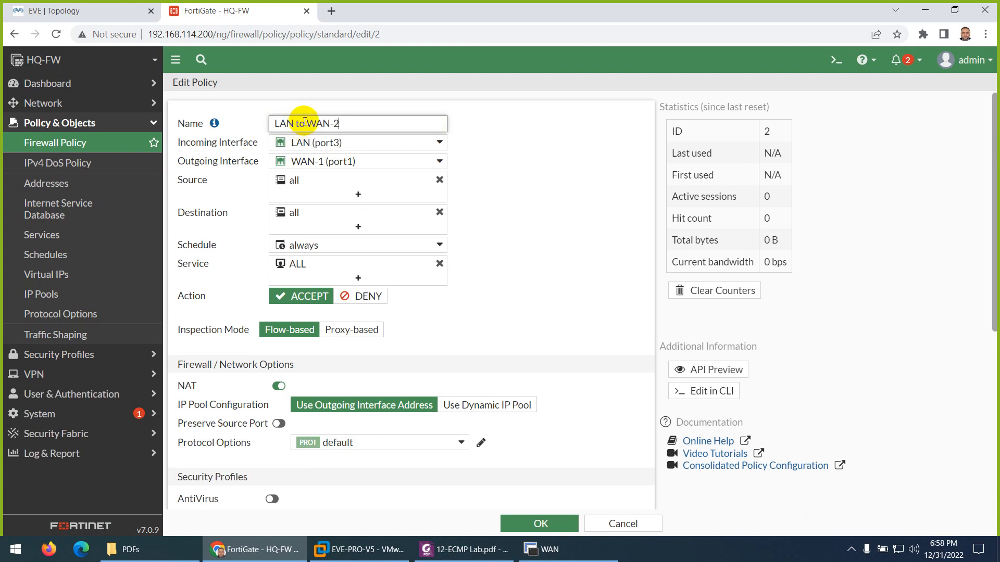
{"action": "left_click", "coordinate": [361, 165]}
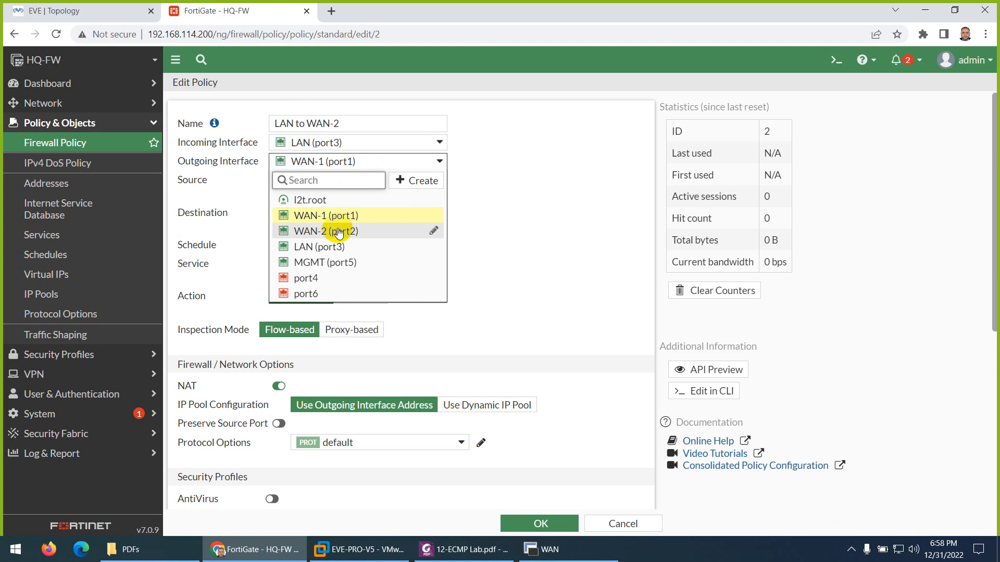
{"action": "left_click", "coordinate": [404, 231]}
{"action": "scroll", "coordinate": [307, 331], "scroll_direction": "down", "scroll_amount": 2}
{"action": "scroll", "coordinate": [307, 329], "scroll_direction": "down", "scroll_amount": 4}
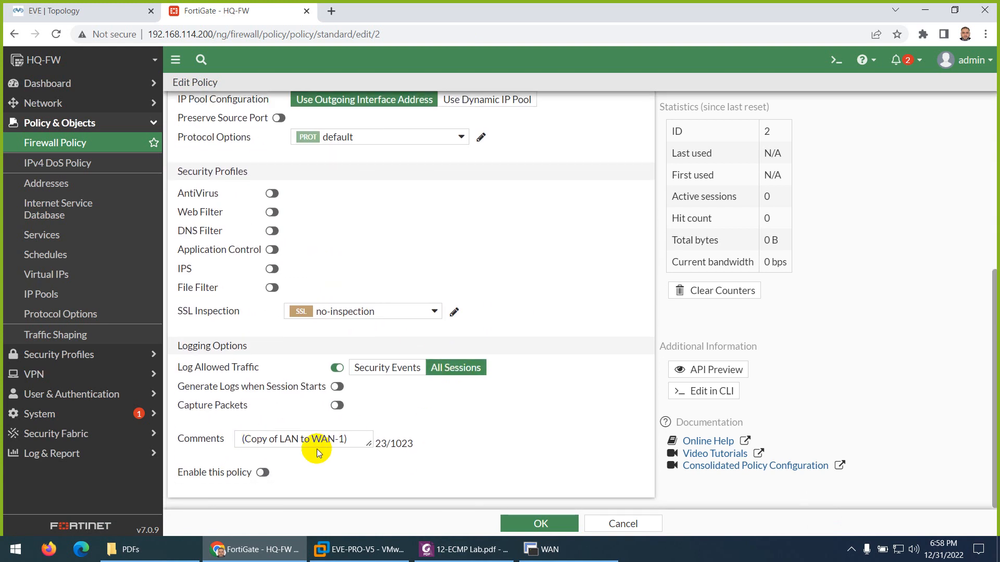
{"action": "left_click", "coordinate": [263, 473]}
{"action": "left_click_drag", "start_coordinate": [355, 441], "coordinate": [229, 435]}
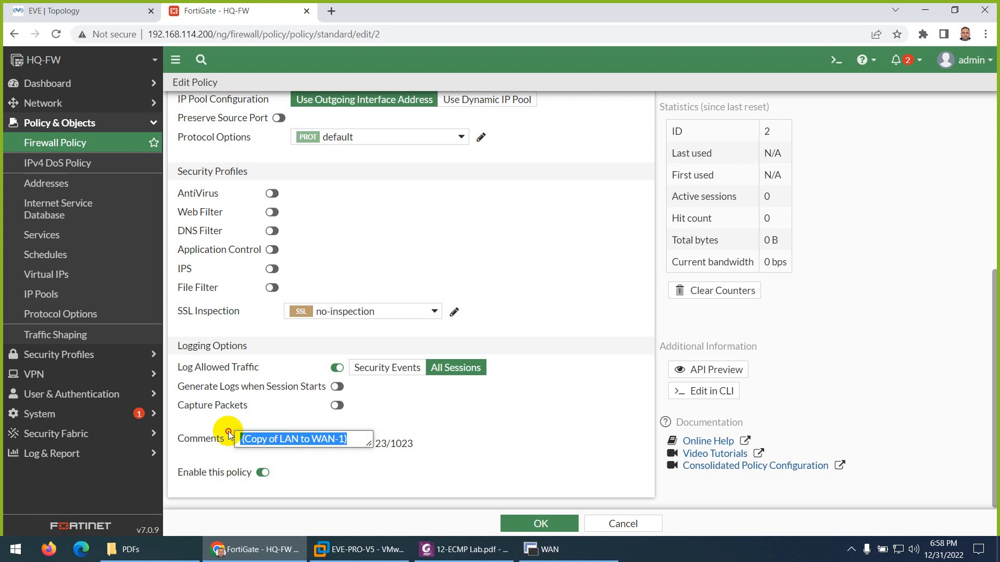
{"action": "key", "text": "BackSpace"}
{"action": "scroll", "coordinate": [267, 367], "scroll_direction": "up", "scroll_amount": 6}
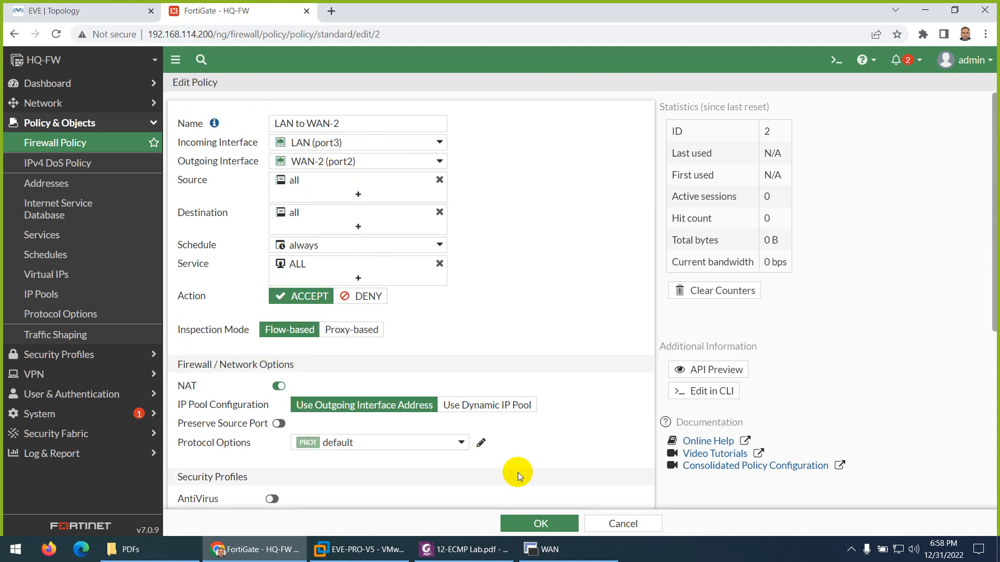
{"action": "left_click", "coordinate": [529, 524]}
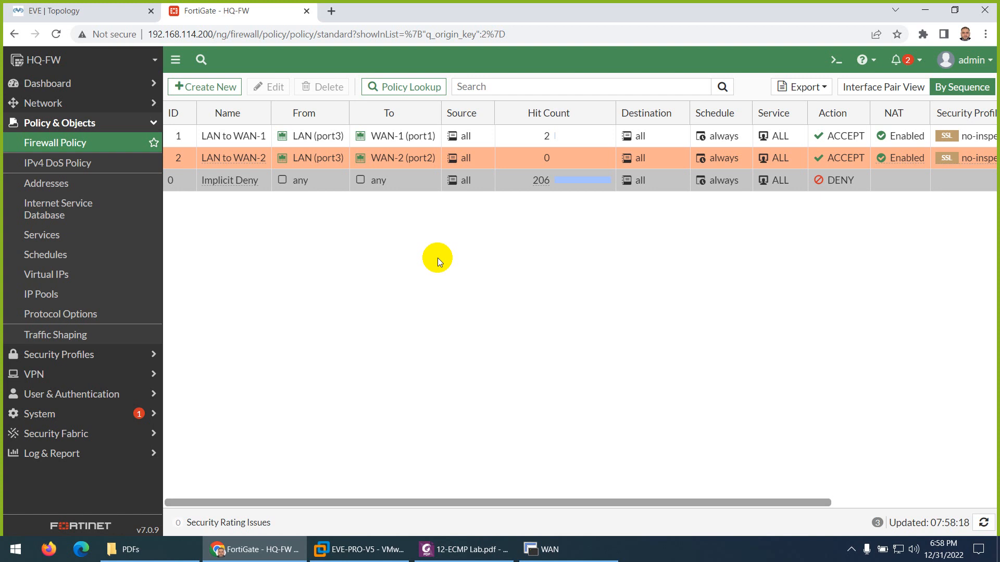
{"action": "left_click", "coordinate": [446, 544]}
Step: Scroll the lab PDF to the routing check and select 'get router info routing-table static'
{"action": "scroll", "coordinate": [446, 334], "scroll_direction": "down", "scroll_amount": 3}
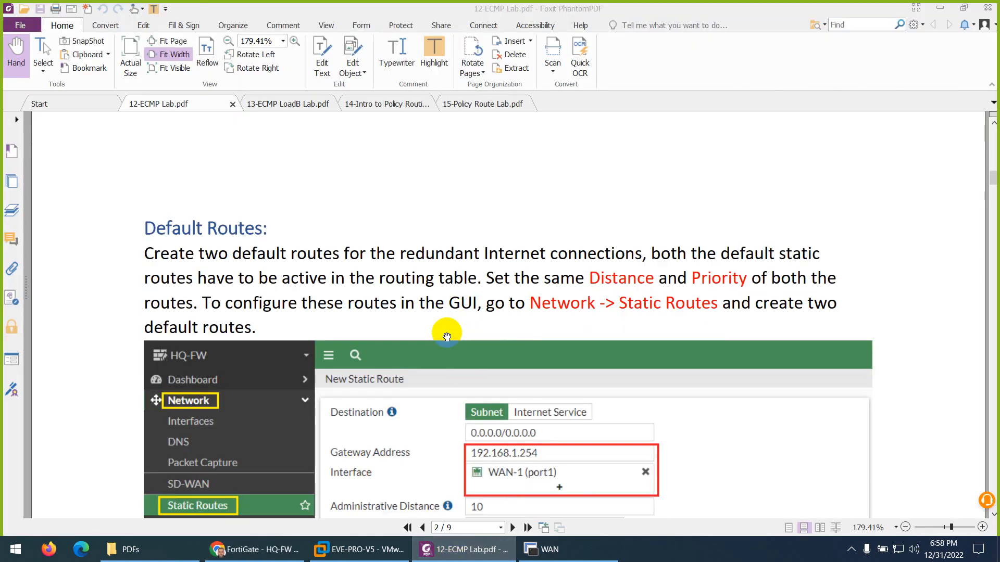
{"action": "scroll", "coordinate": [425, 313], "scroll_direction": "down", "scroll_amount": 15}
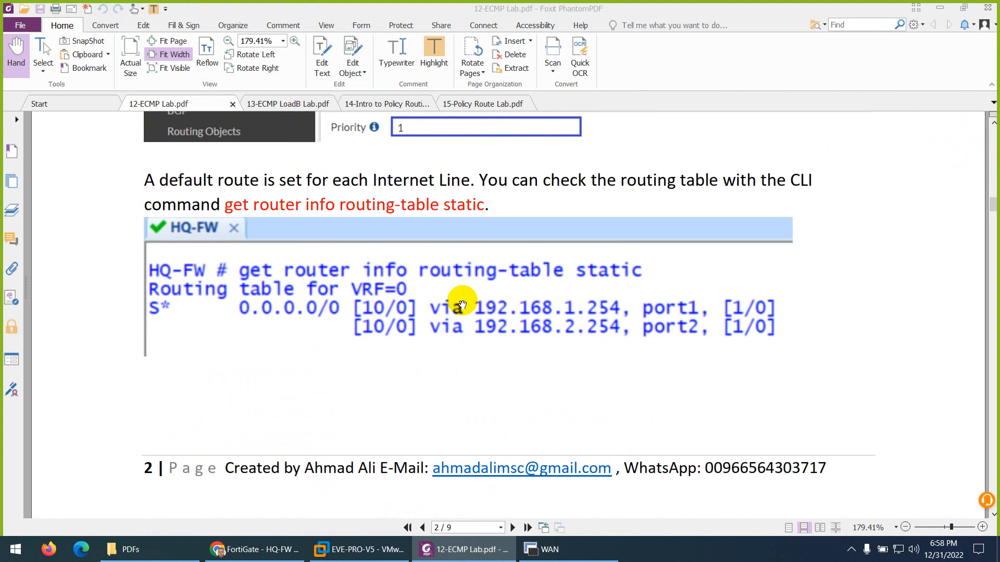
{"action": "left_click_drag", "start_coordinate": [485, 204], "coordinate": [234, 204]}
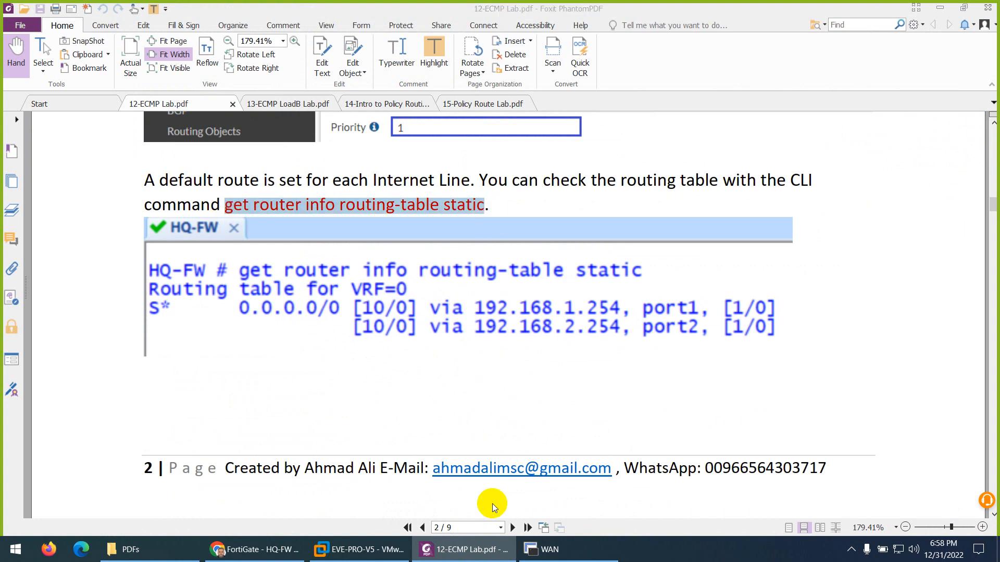
{"action": "left_click", "coordinate": [553, 549]}
Step: On HQ-FW, run 'get router info routing-table static' and mark the default route entries
{"action": "left_click", "coordinate": [27, 53]}
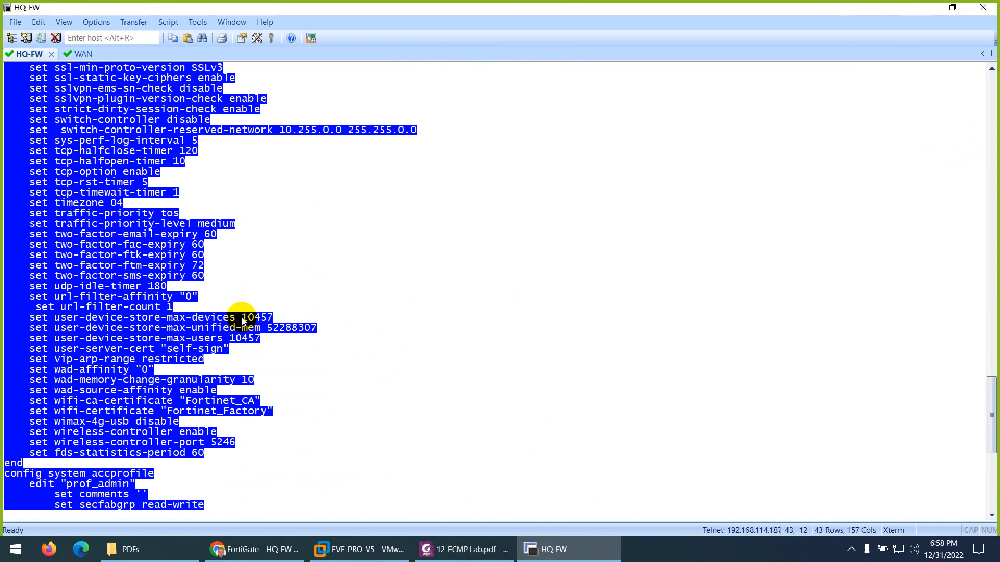
{"action": "key", "text": "Return"}
{"action": "key", "text": "ctrl+l"}
{"action": "key", "text": "Return"}
{"action": "key", "text": "Return"}
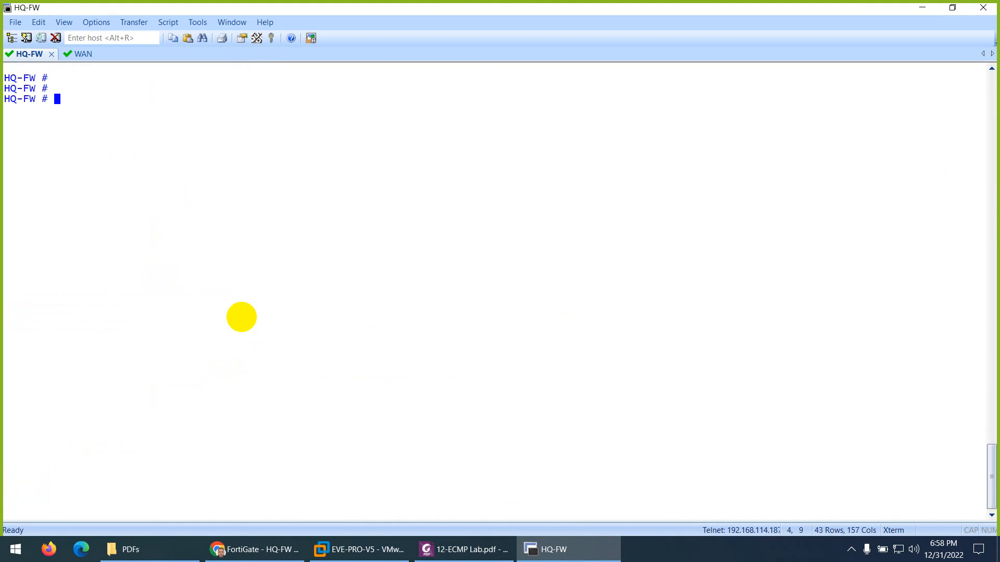
{"action": "right_click", "coordinate": [252, 237]}
{"action": "key", "text": "Return"}
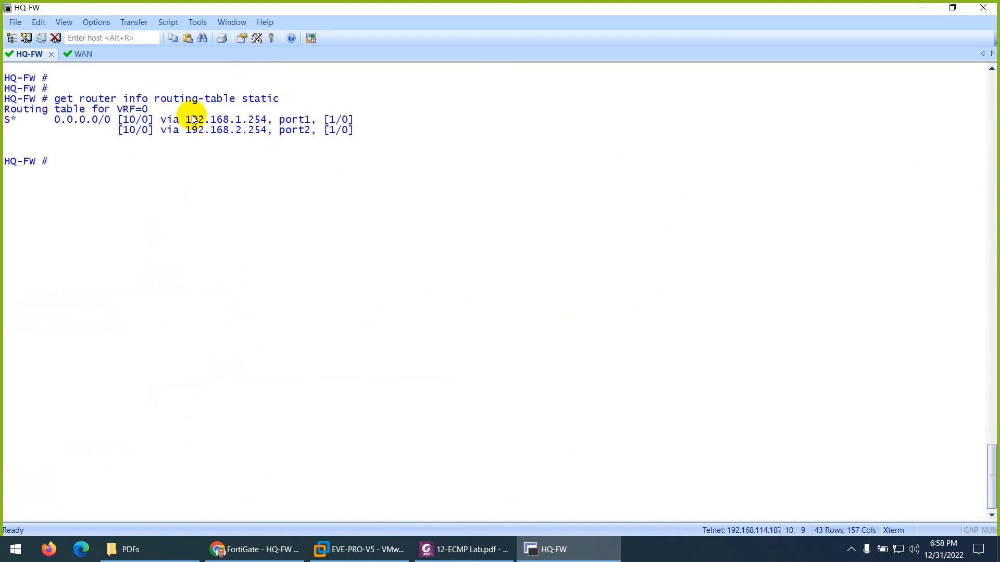
{"action": "left_click_drag", "start_coordinate": [49, 122], "coordinate": [331, 120]}
Step: Read further down the ECMP lab guide, then return to the FortiGate web GUI
{"action": "left_click", "coordinate": [465, 550]}
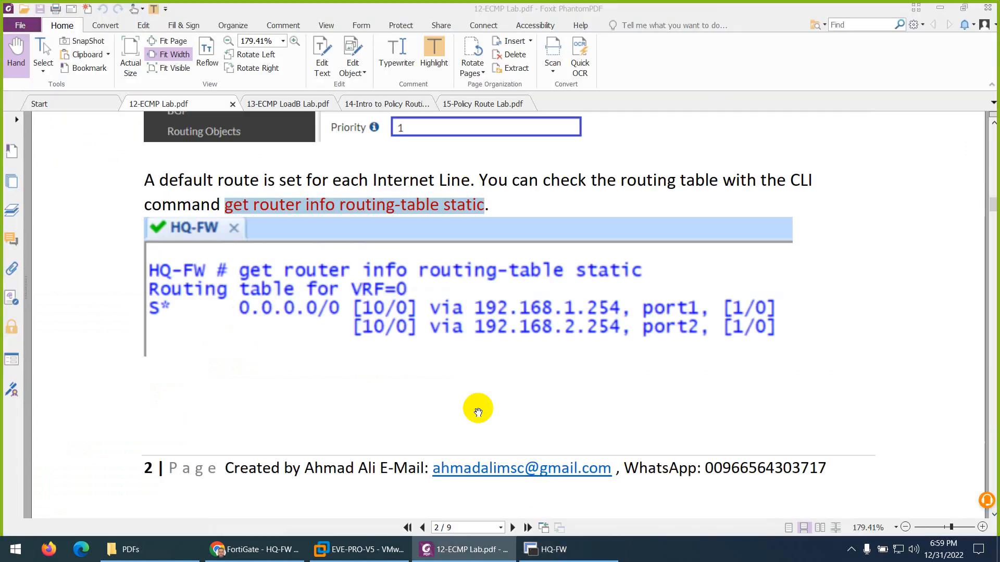
{"action": "scroll", "coordinate": [458, 356], "scroll_direction": "down", "scroll_amount": 6}
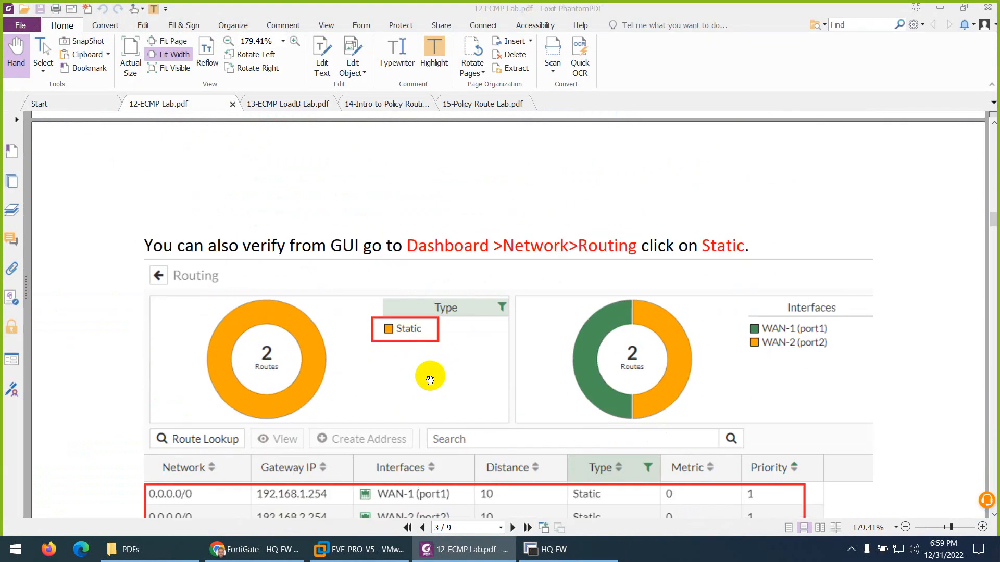
{"action": "scroll", "coordinate": [434, 270], "scroll_direction": "down", "scroll_amount": 3}
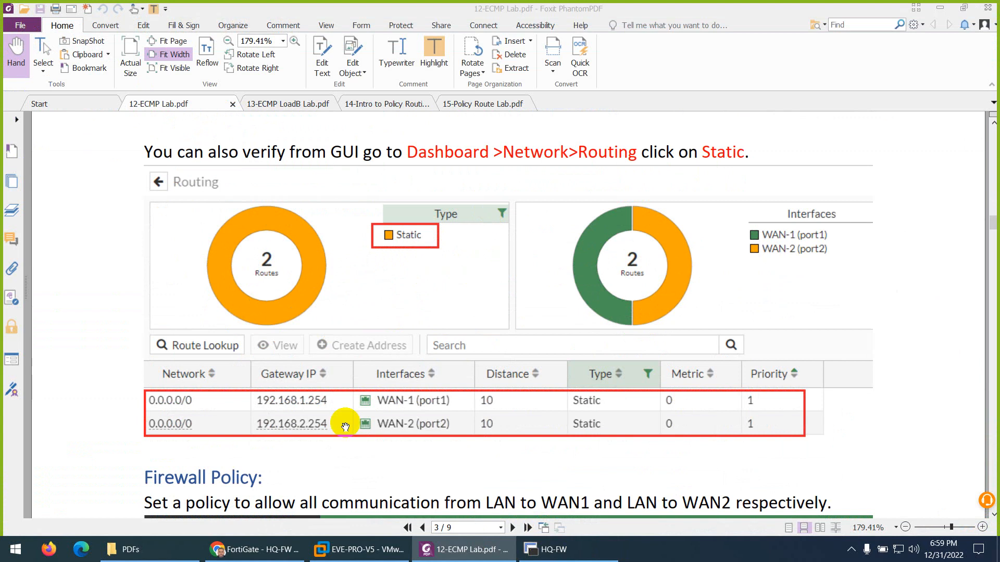
{"action": "left_click", "coordinate": [251, 551]}
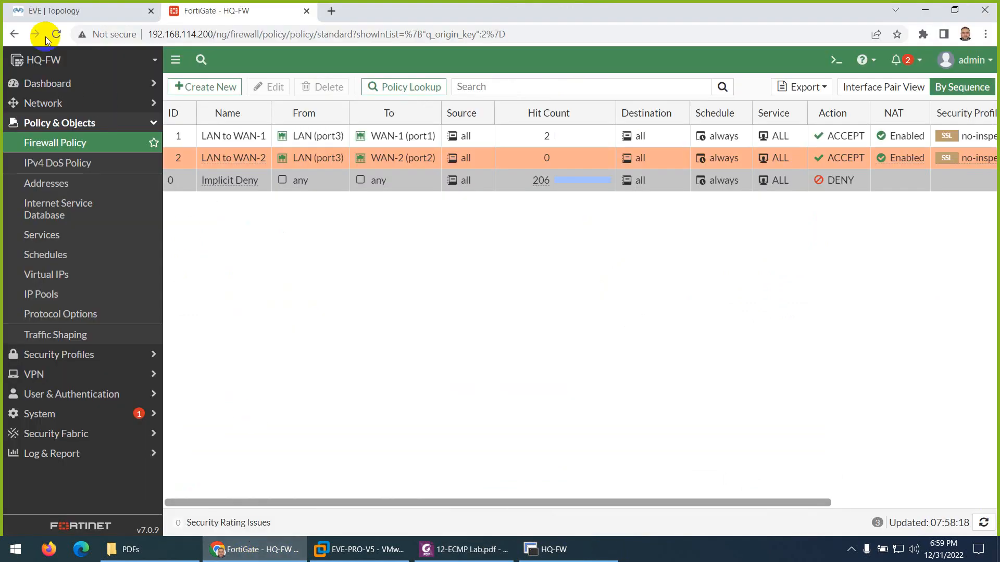
Step: Expand the Routing widget on Dashboard > Network to full screen to check both default routes
{"action": "left_click", "coordinate": [42, 86]}
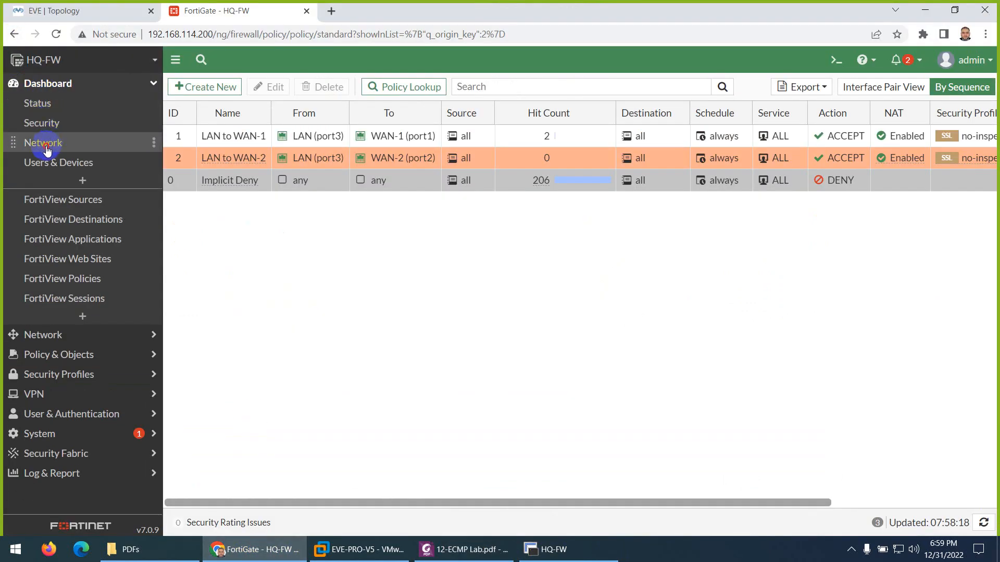
{"action": "left_click", "coordinate": [43, 142]}
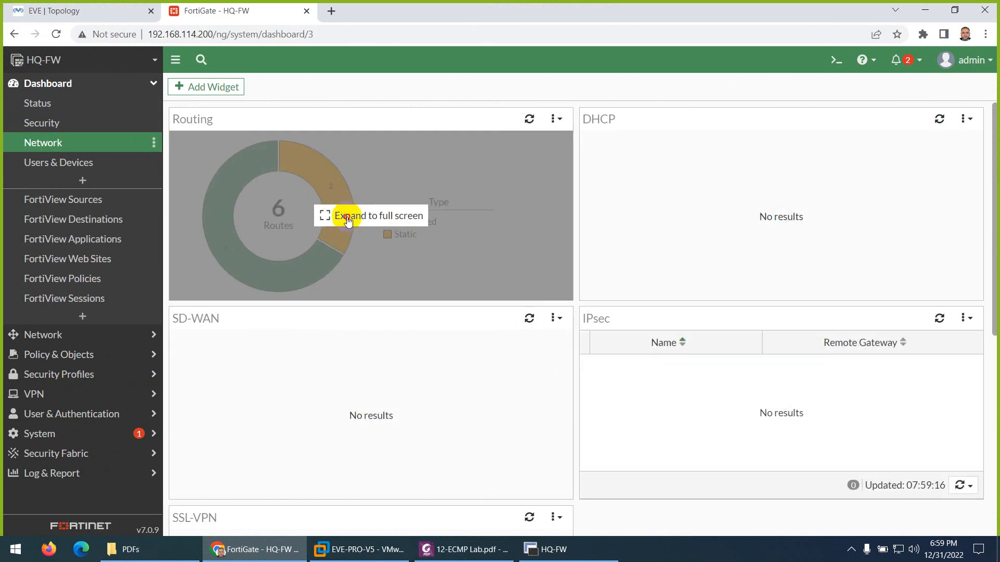
{"action": "left_click", "coordinate": [333, 213]}
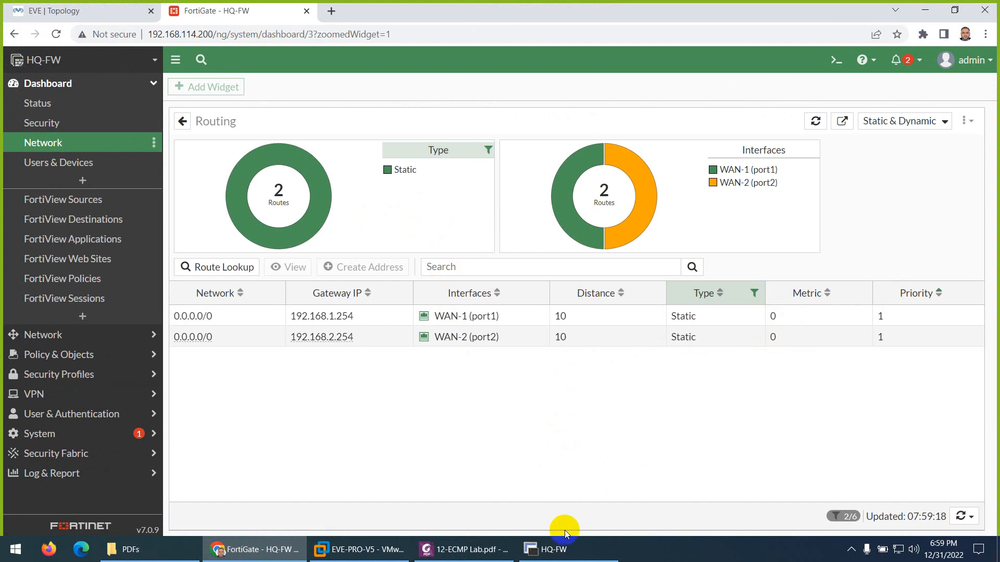
{"action": "left_click", "coordinate": [471, 549]}
{"action": "scroll", "coordinate": [414, 333], "scroll_direction": "down", "scroll_amount": 6}
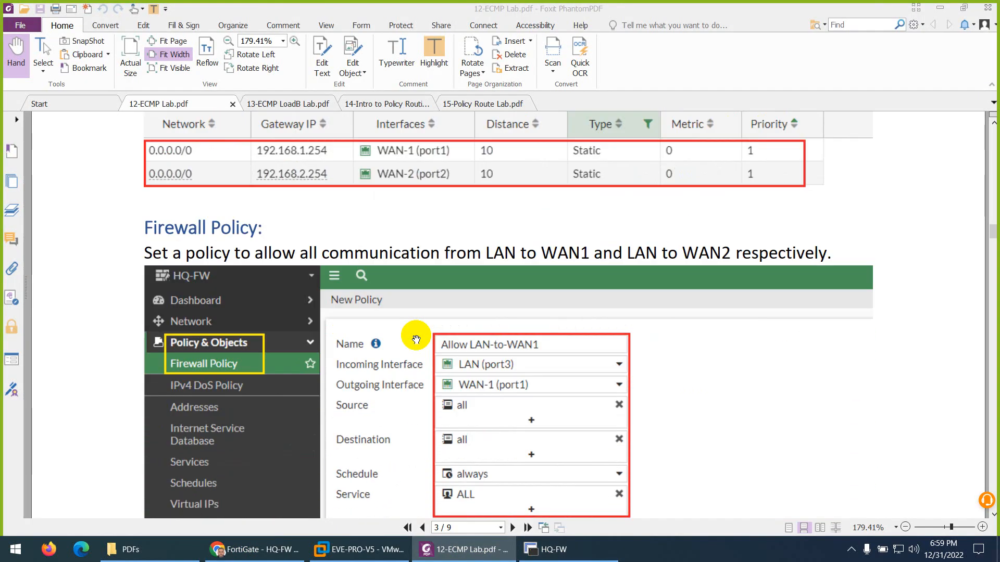
Step: Page the 12-ECMP Lab PDF down to Test and Verification, then return to Chrome's Routing view
{"action": "scroll", "coordinate": [416, 339], "scroll_direction": "down", "scroll_amount": 10}
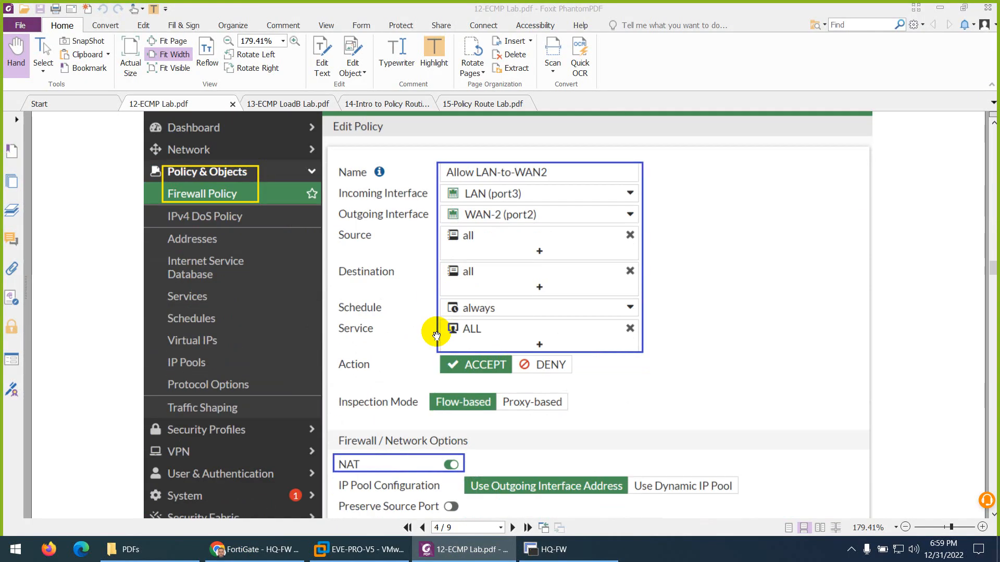
{"action": "scroll", "coordinate": [437, 336], "scroll_direction": "down", "scroll_amount": 15}
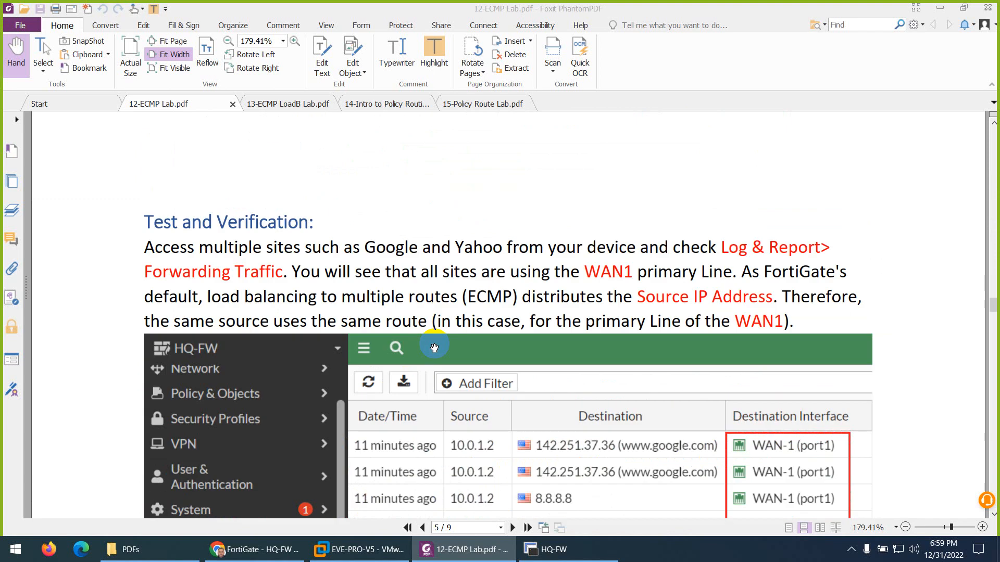
{"action": "scroll", "coordinate": [435, 347], "scroll_direction": "down", "scroll_amount": 3}
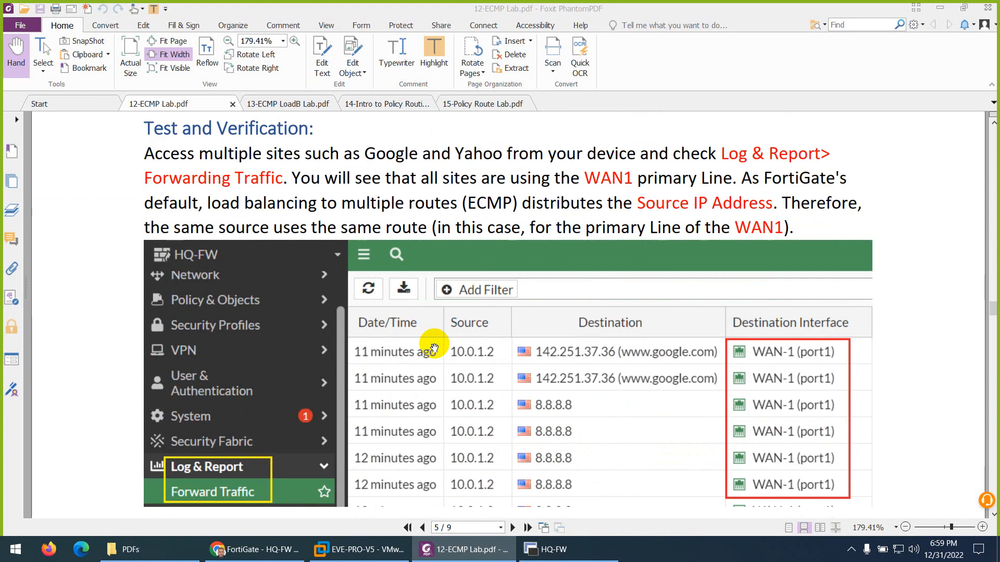
{"action": "left_click", "coordinate": [448, 557]}
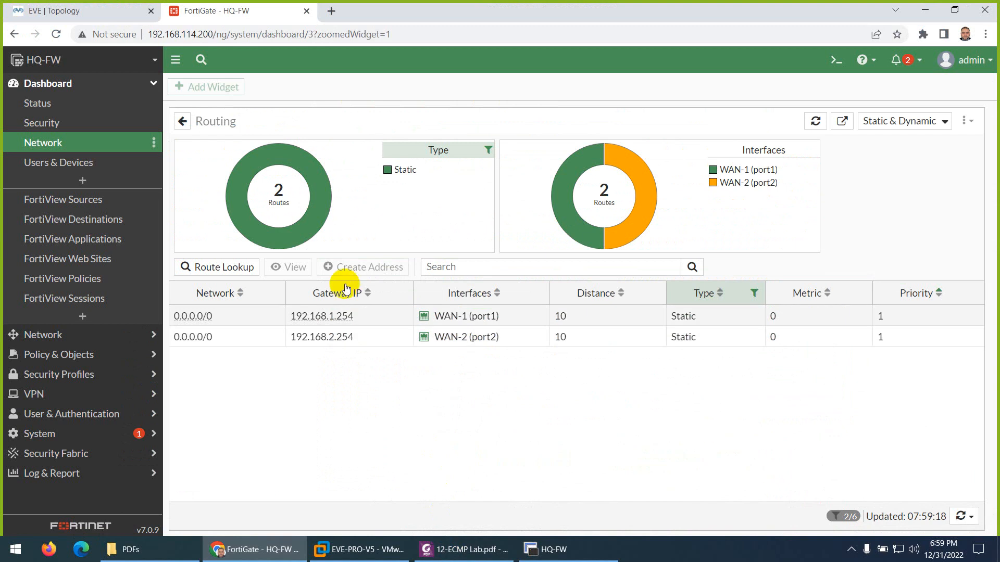
Step: Open HQ-PC1's VNC console from the EVE topology and launch a terminal
{"action": "left_click", "coordinate": [91, 11]}
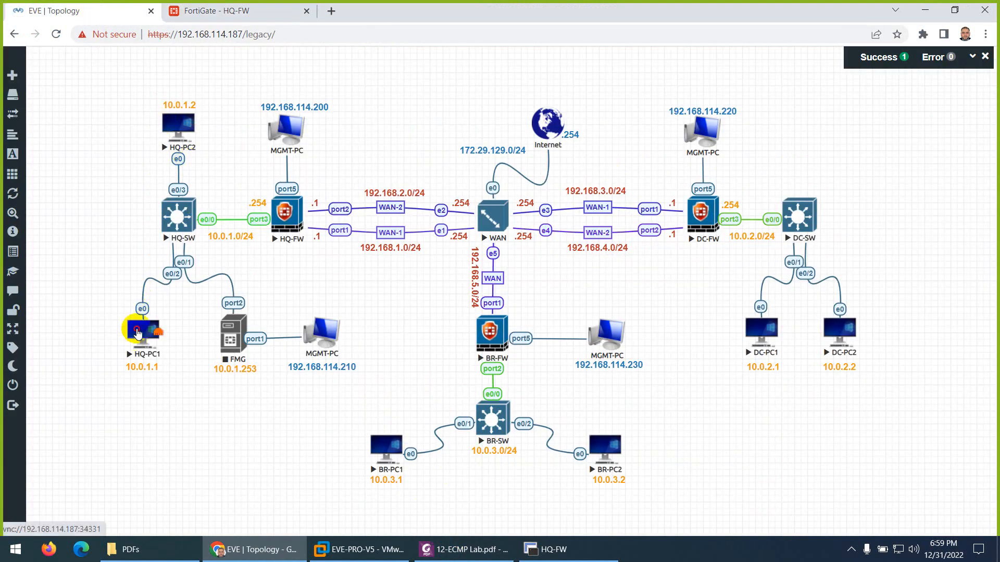
{"action": "left_click", "coordinate": [136, 337]}
{"action": "left_click", "coordinate": [515, 150]}
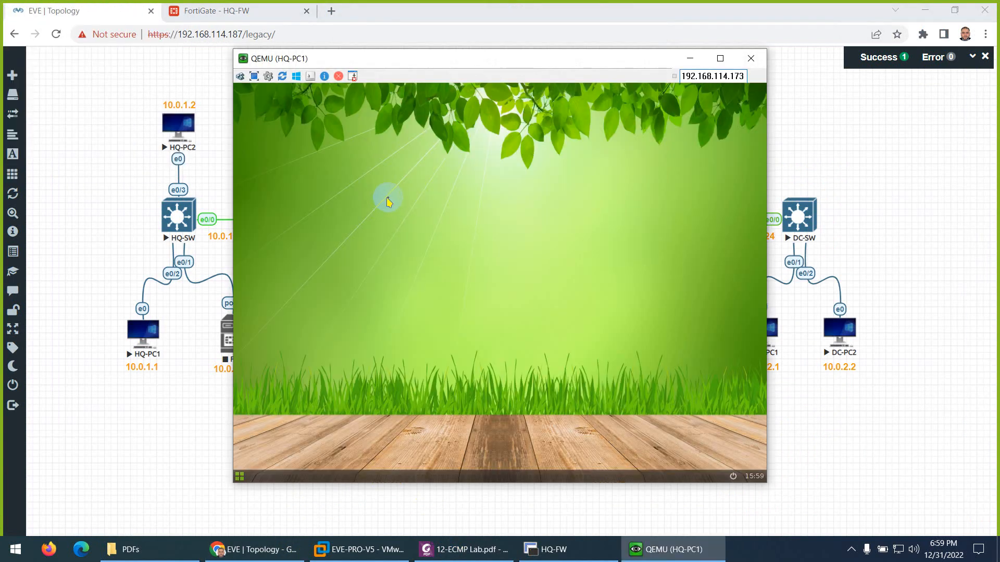
{"action": "right_click", "coordinate": [386, 196]}
{"action": "left_click", "coordinate": [388, 217]}
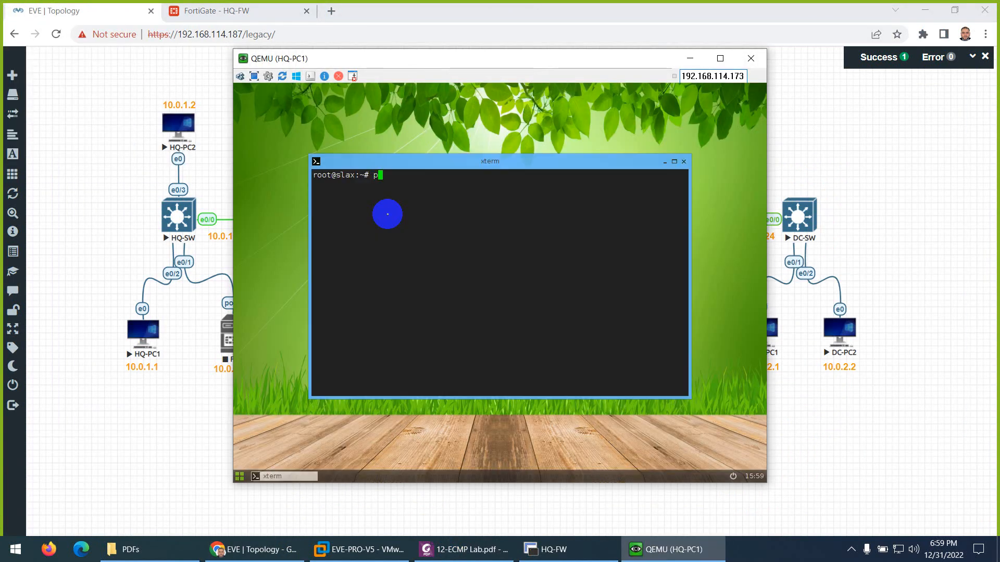
Step: Ping 8.8.8.8 and 1.1.1.1 from HQ-PC1, stopping each with Ctrl+C
{"action": "type", "text": "ping 8.8.8.8"}
{"action": "key", "text": "Return"}
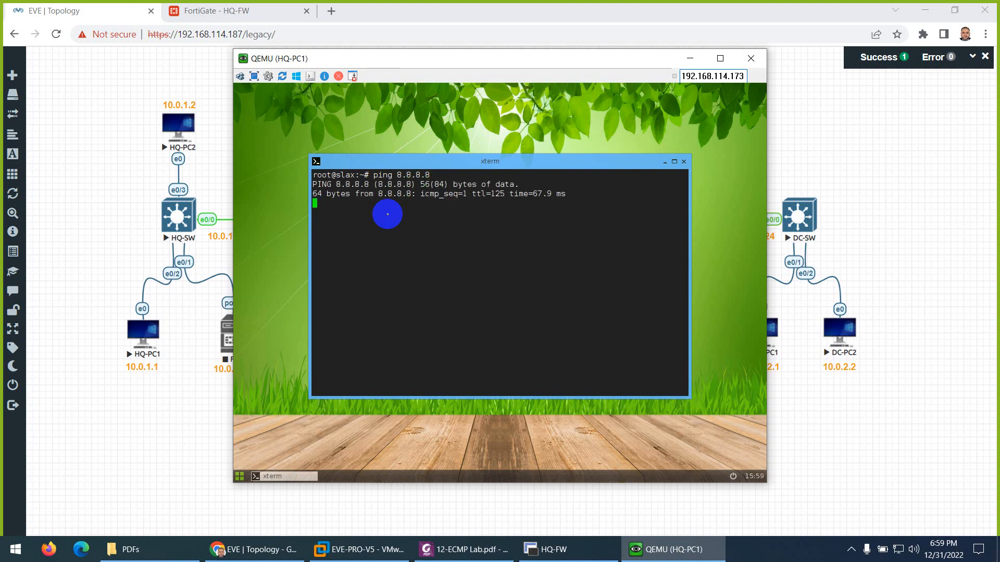
{"action": "key", "text": "ctrl+c"}
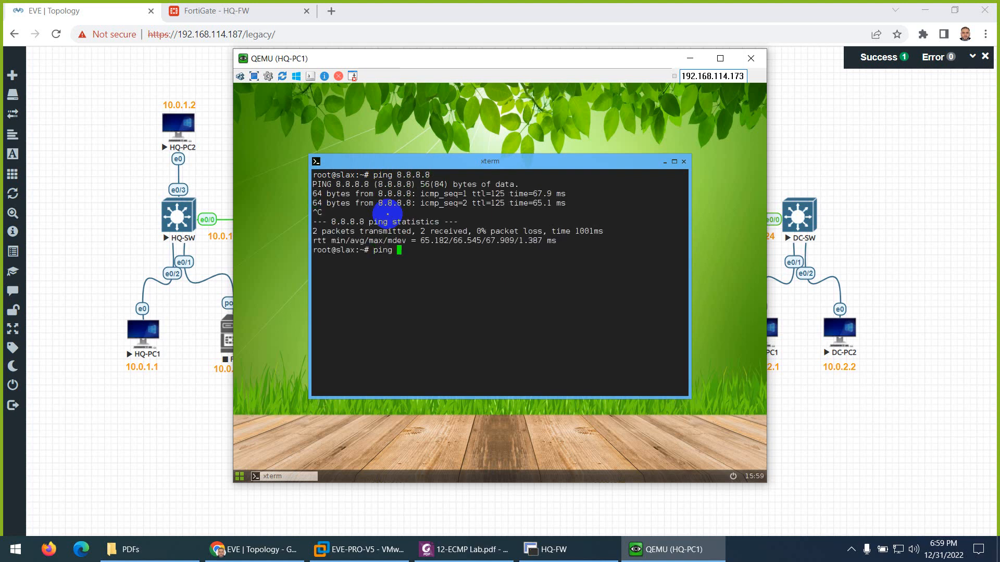
{"action": "type", "text": "ping 1.1.1"}
{"action": "key", "text": "Return"}
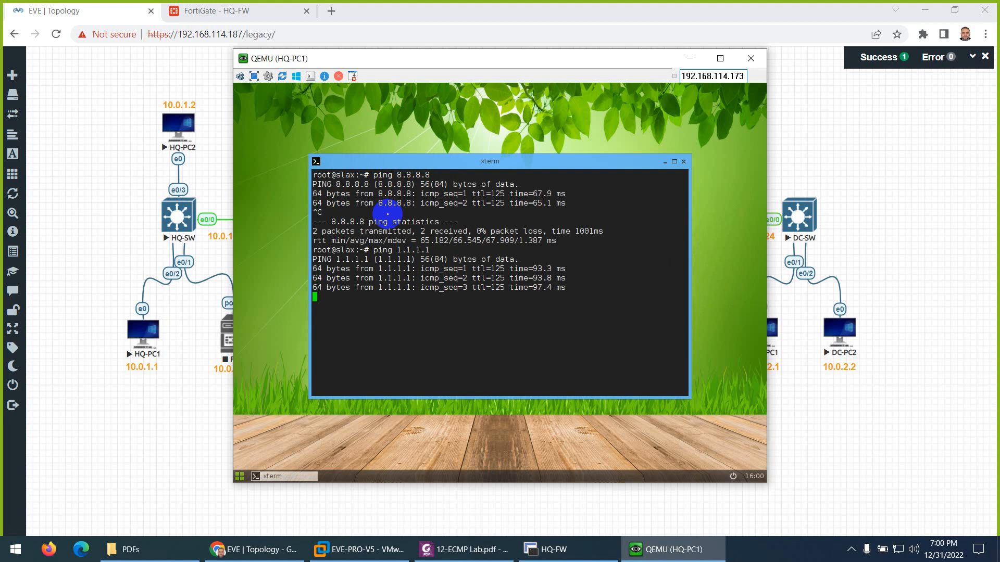
{"action": "key", "text": "ctrl+c"}
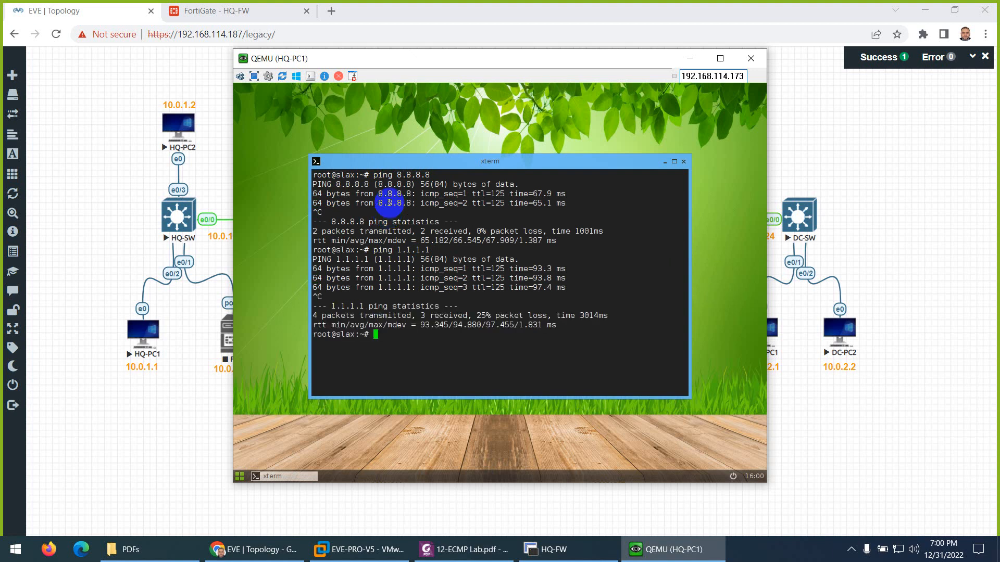
{"action": "left_click", "coordinate": [218, 10]}
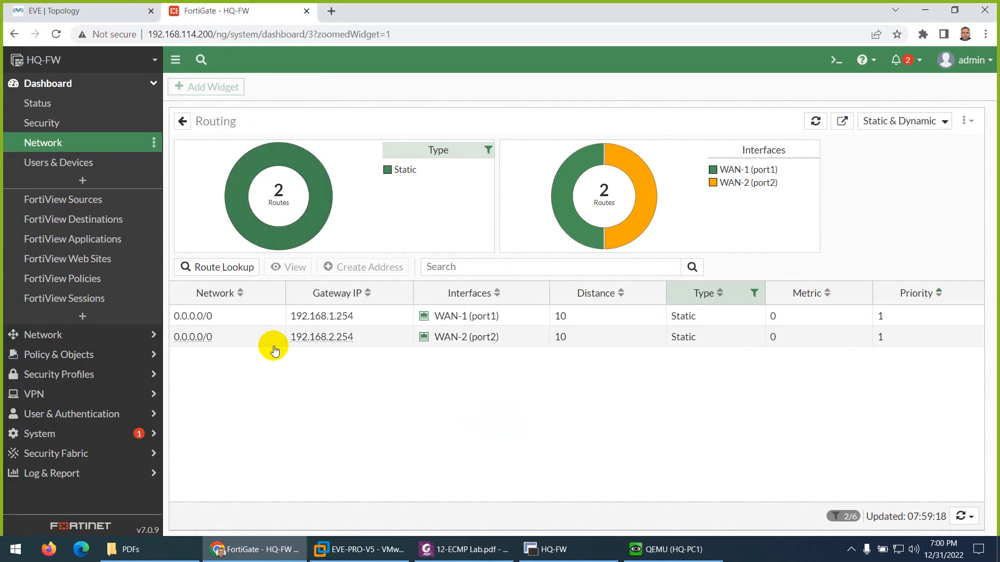
Step: Open Log & Report > Forward Traffic and refresh the log
{"action": "left_click", "coordinate": [63, 473]}
{"action": "left_click", "coordinate": [58, 272]}
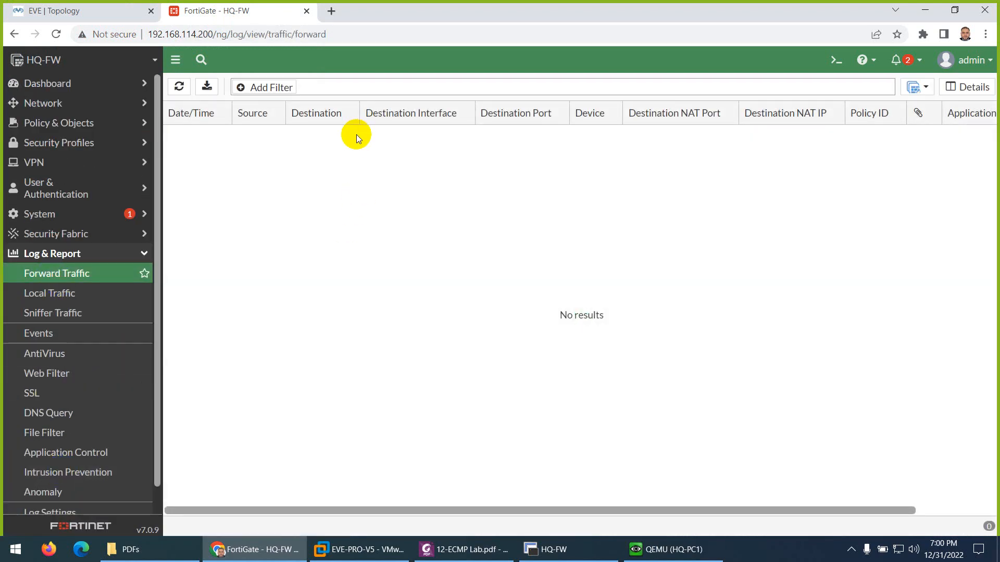
{"action": "left_click", "coordinate": [179, 88]}
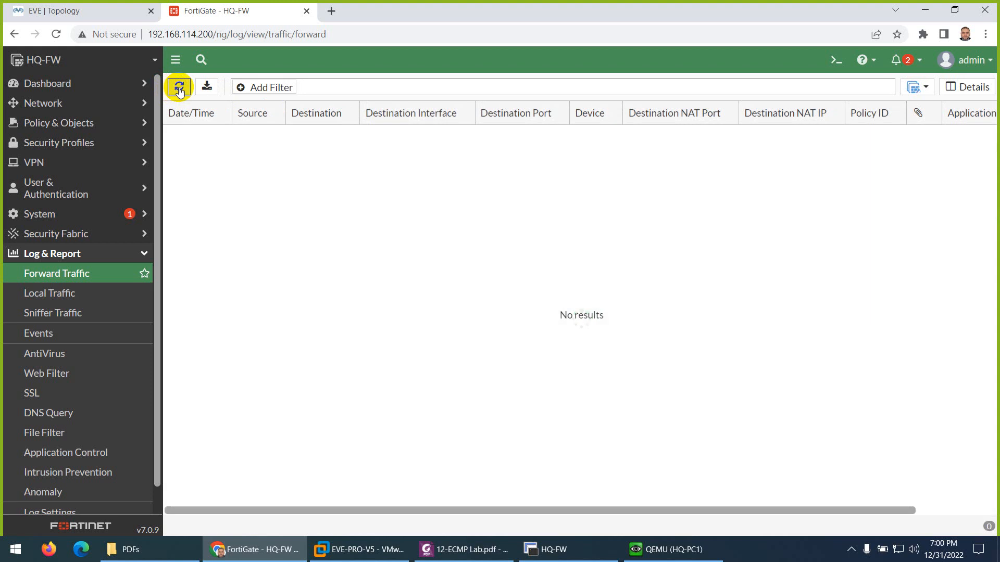
Step: Rerun the pings to 1.1.1.1 and 8.8.8.8 on HQ-PC1 from command history
{"action": "left_click", "coordinate": [645, 552]}
{"action": "key", "text": "Up"}
{"action": "key", "text": "Return"}
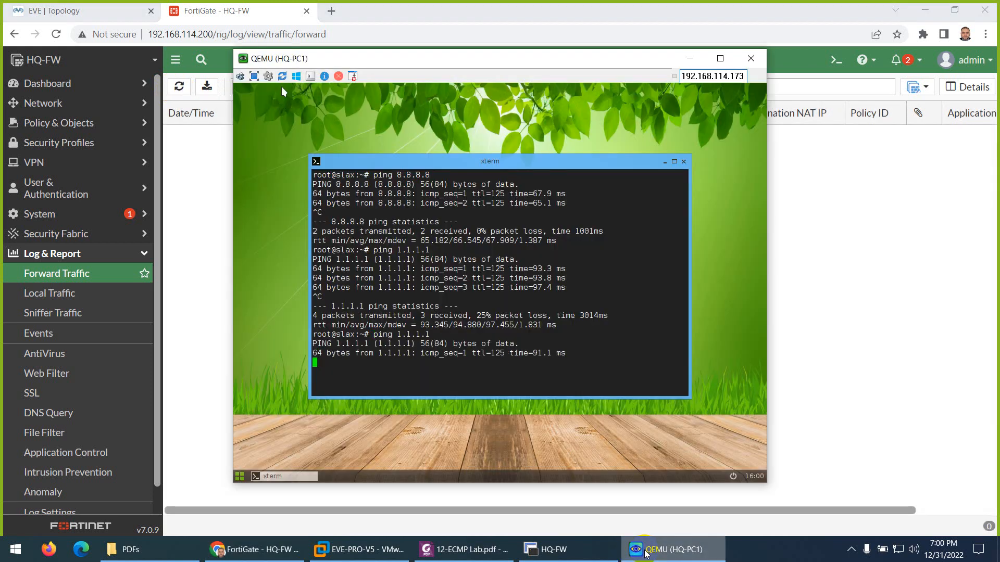
{"action": "key", "text": "ctrl+c"}
{"action": "key", "text": "Up"}
{"action": "key", "text": "Up"}
{"action": "key", "text": "Return"}
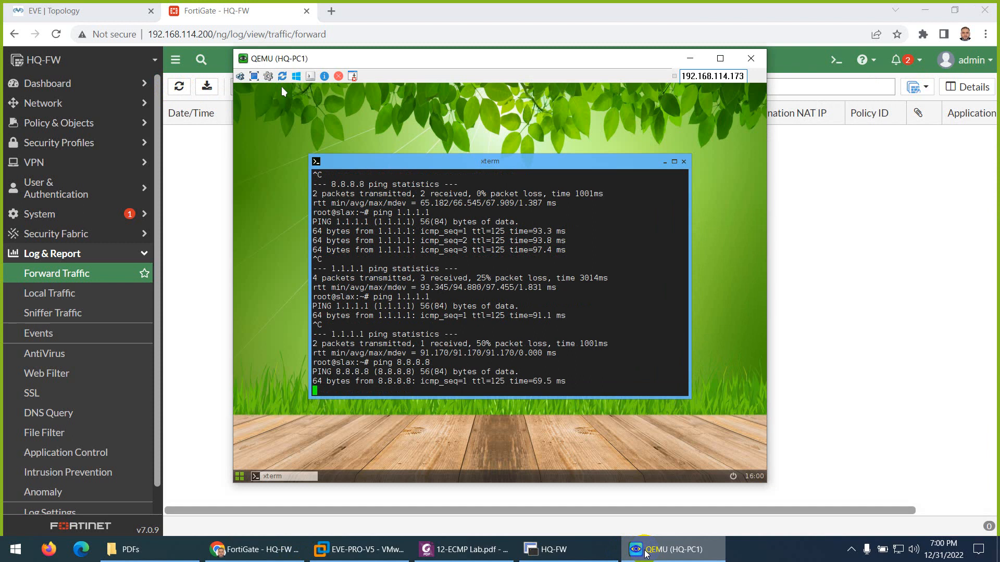
{"action": "key", "text": "ctrl+c"}
{"action": "key", "text": "Up"}
{"action": "key", "text": "Return"}
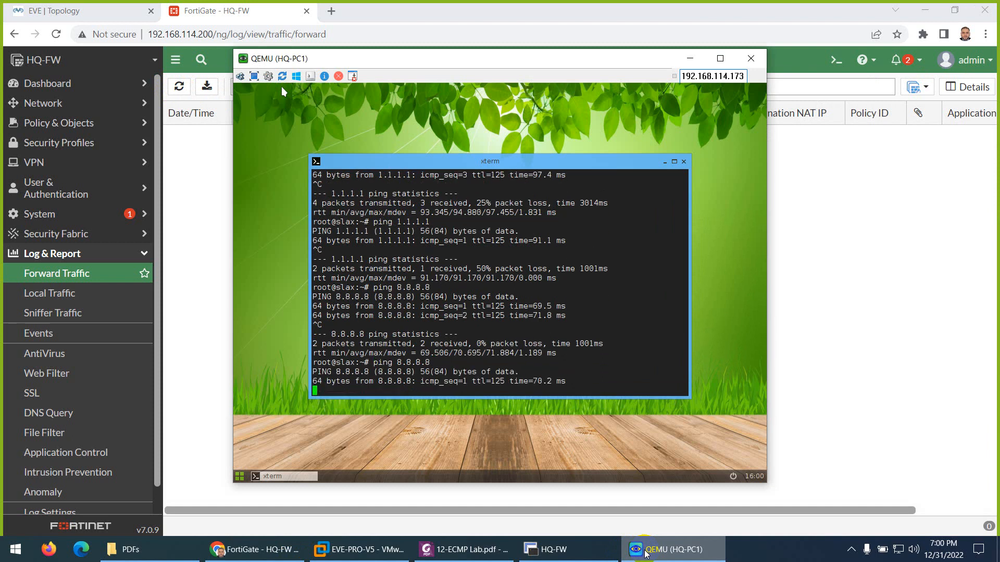
Step: Refresh the Forward Traffic log several times, then clear HQ-PC1's terminal screen
{"action": "left_click", "coordinate": [645, 551]}
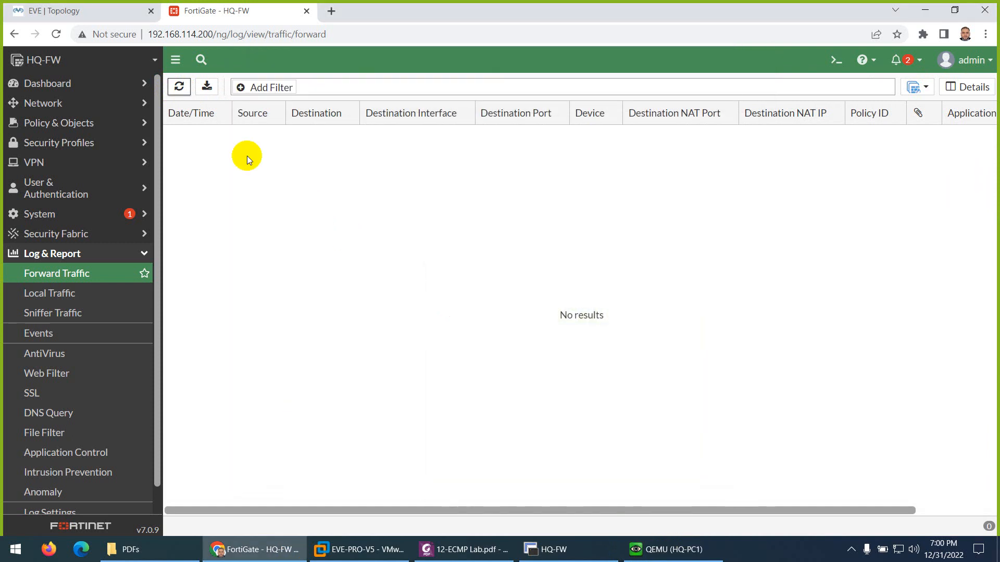
{"action": "left_click", "coordinate": [179, 87]}
{"action": "left_click", "coordinate": [179, 87]}
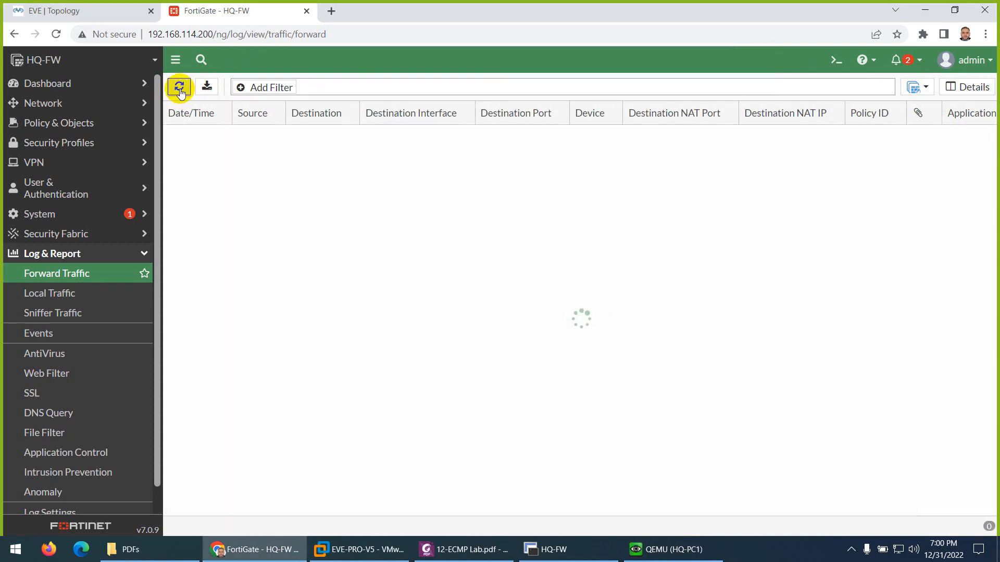
{"action": "left_click", "coordinate": [179, 87]}
{"action": "left_click", "coordinate": [179, 88]}
{"action": "left_click", "coordinate": [181, 89]}
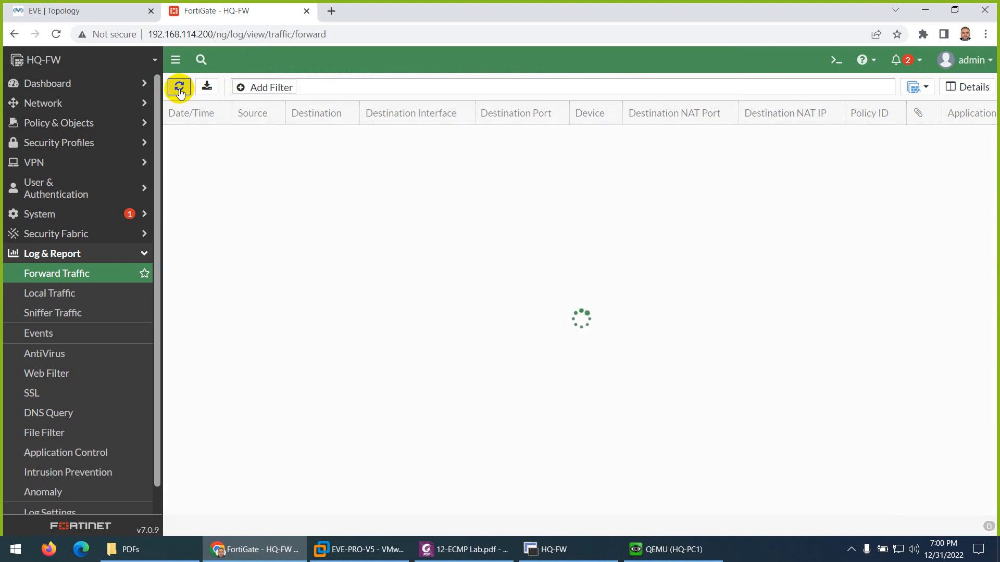
{"action": "left_click", "coordinate": [672, 549]}
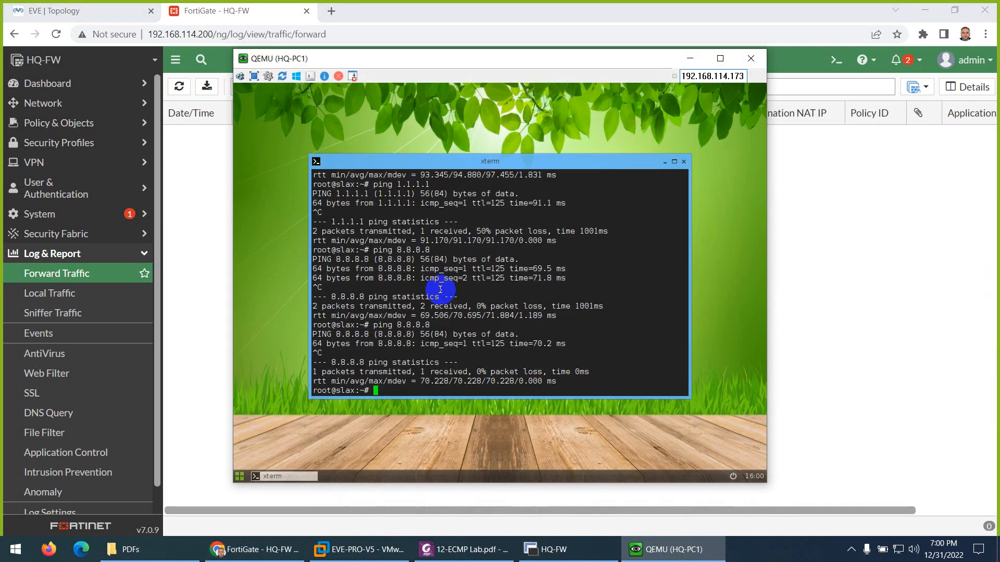
{"action": "key", "text": "ctrl+l"}
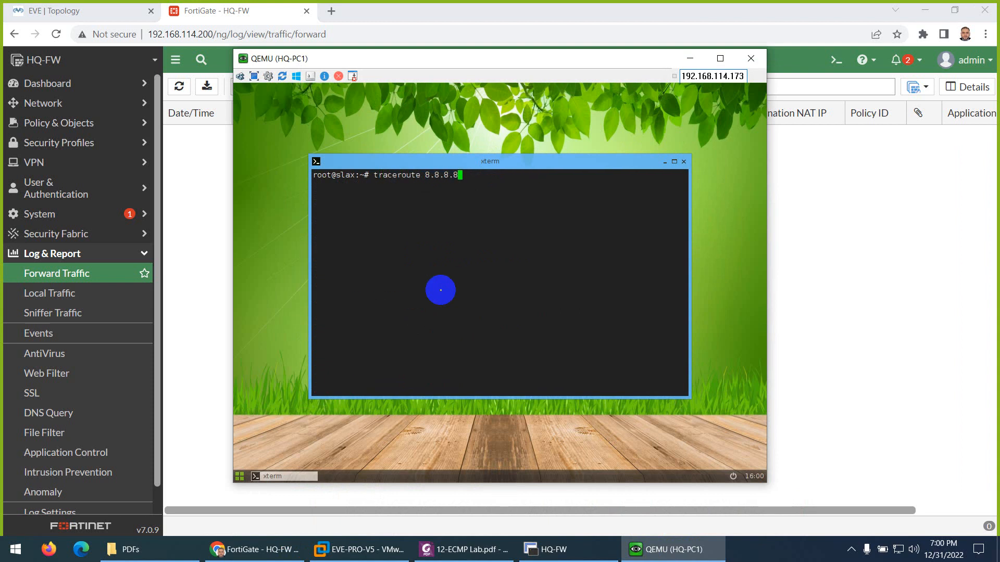
Step: Run 'traceroute 8.8.8.8 -d' and mark hop 2 address 192.168.2.254
{"action": "type", "text": "traceroute 8.8.8.8 -d"}
{"action": "key", "text": "Return"}
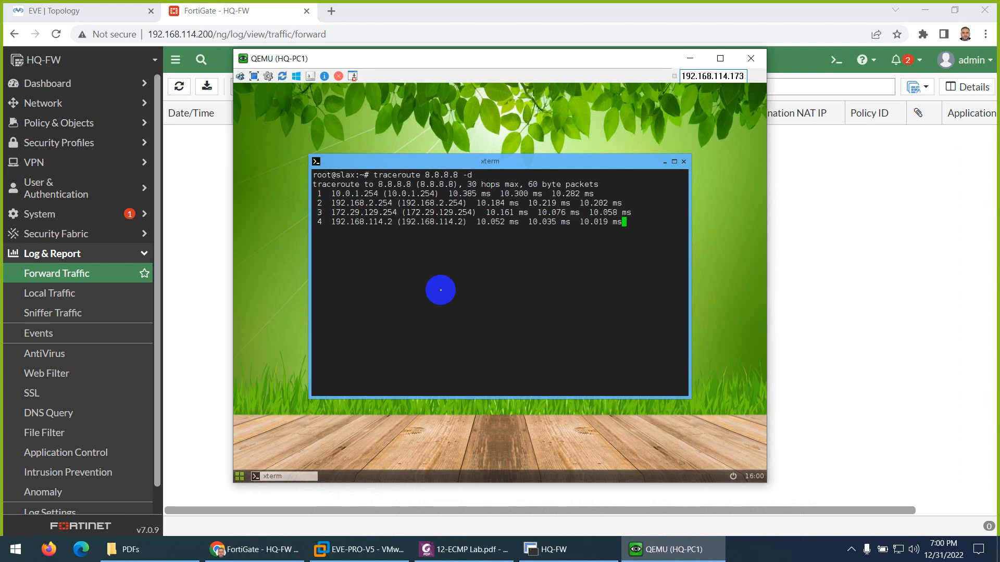
{"action": "key", "text": "ctrl+c"}
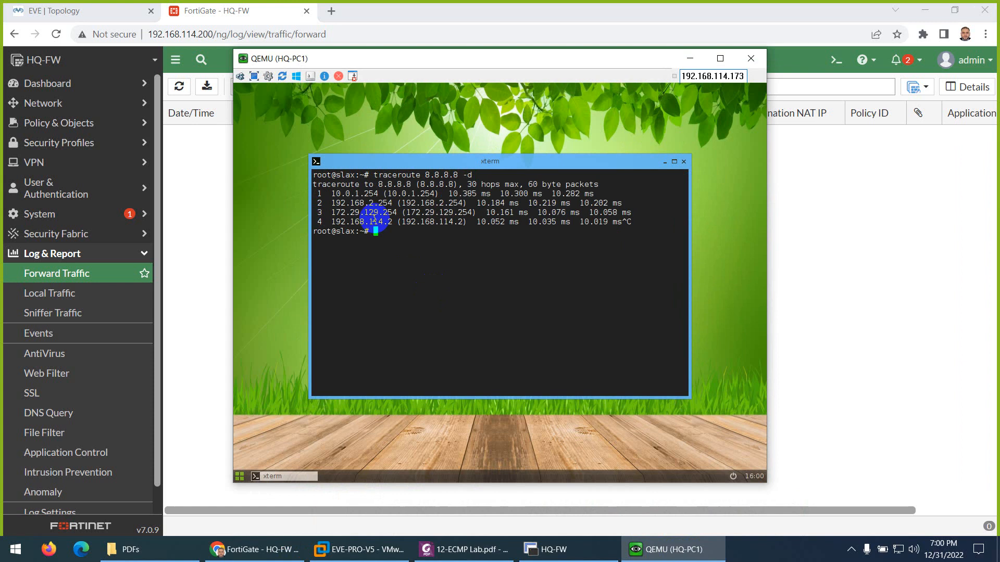
{"action": "left_click_drag", "start_coordinate": [331, 203], "coordinate": [393, 203]}
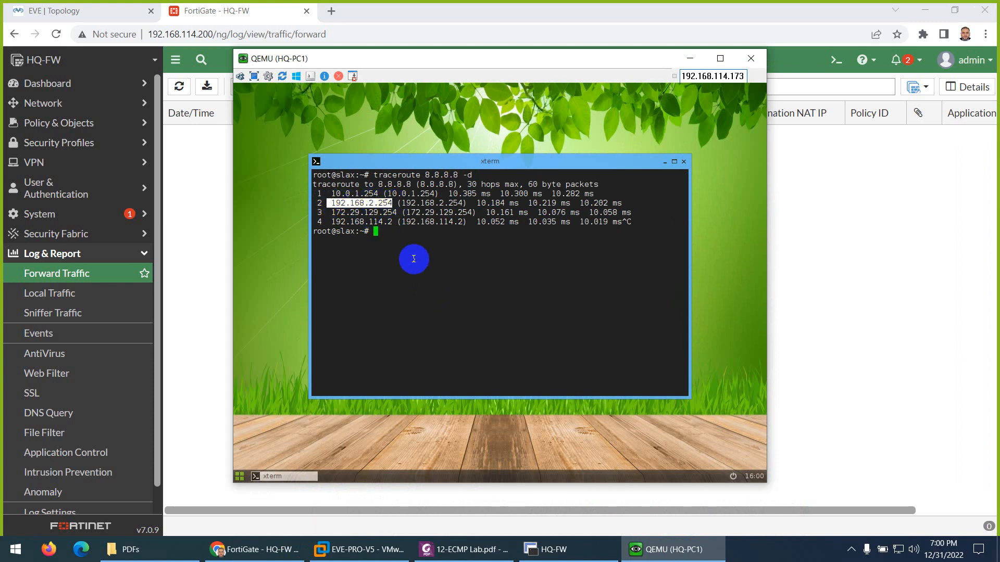
Step: Run 'traceroute 1.1.1.1 -d' and 'traceroute yahoo.com -d', confirming hop 2 is 192.168.2.254
{"action": "key", "text": "Up"}
{"action": "key", "text": "Return"}
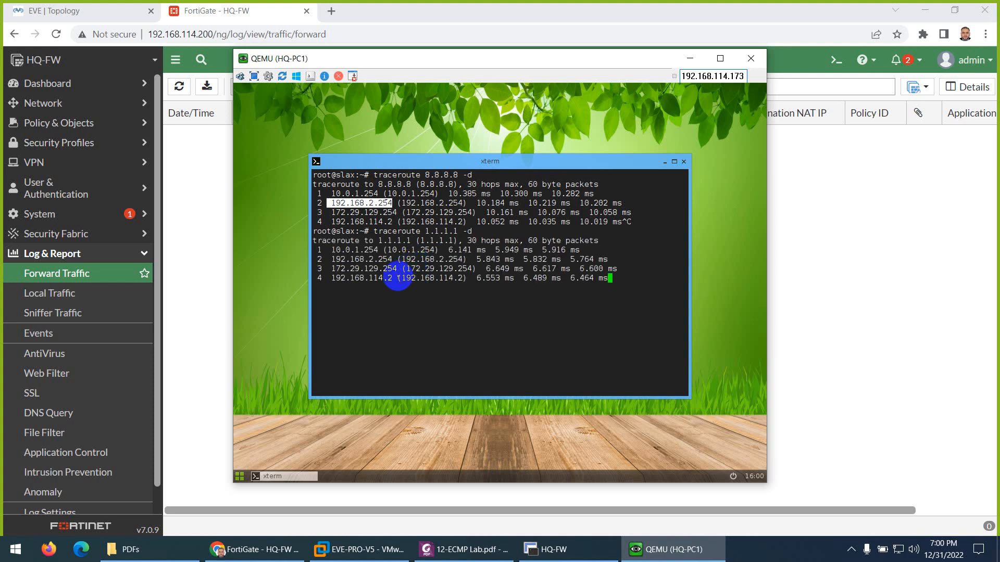
{"action": "key", "text": "ctrl+c"}
{"action": "left_click_drag", "start_coordinate": [392, 260], "coordinate": [371, 259]}
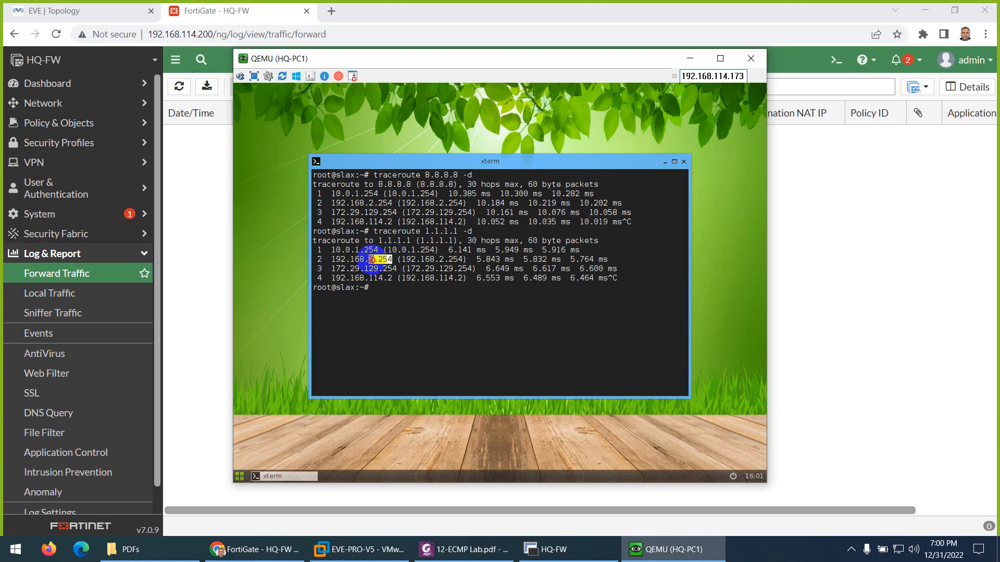
{"action": "left_click", "coordinate": [389, 297]}
{"action": "key", "text": "Up"}
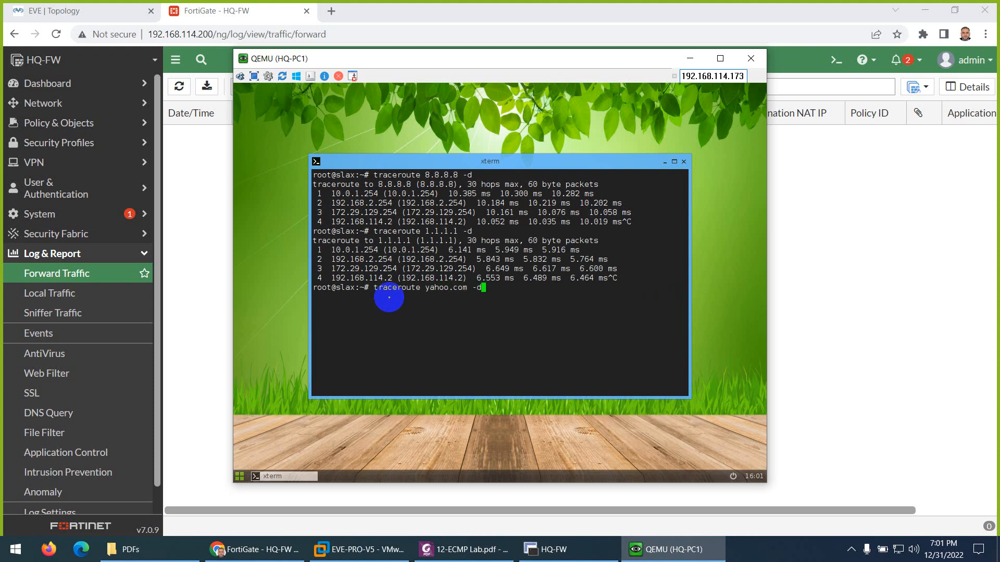
{"action": "key", "text": "Return"}
{"action": "key", "text": "ctrl+c"}
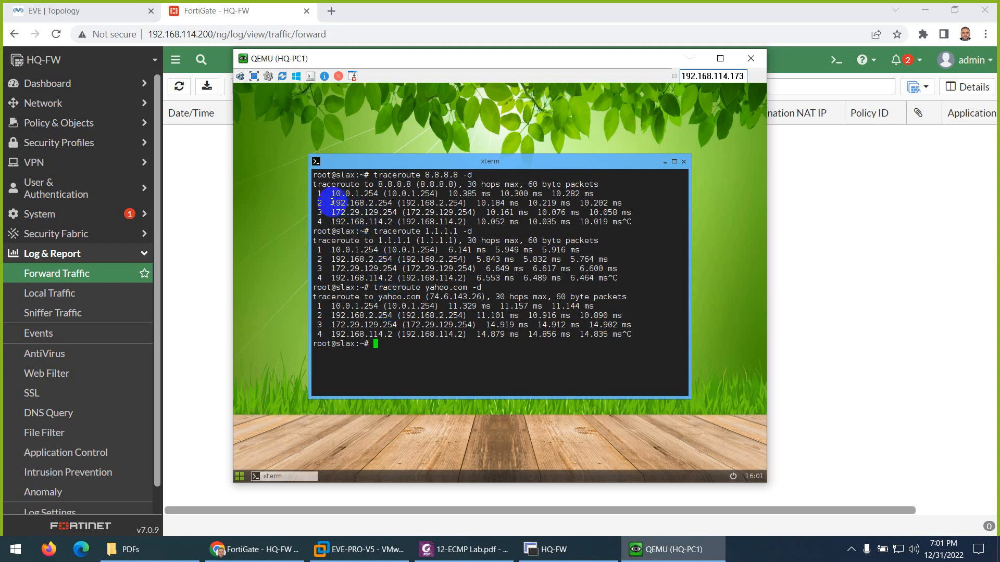
{"action": "left_click_drag", "start_coordinate": [326, 203], "coordinate": [399, 203]}
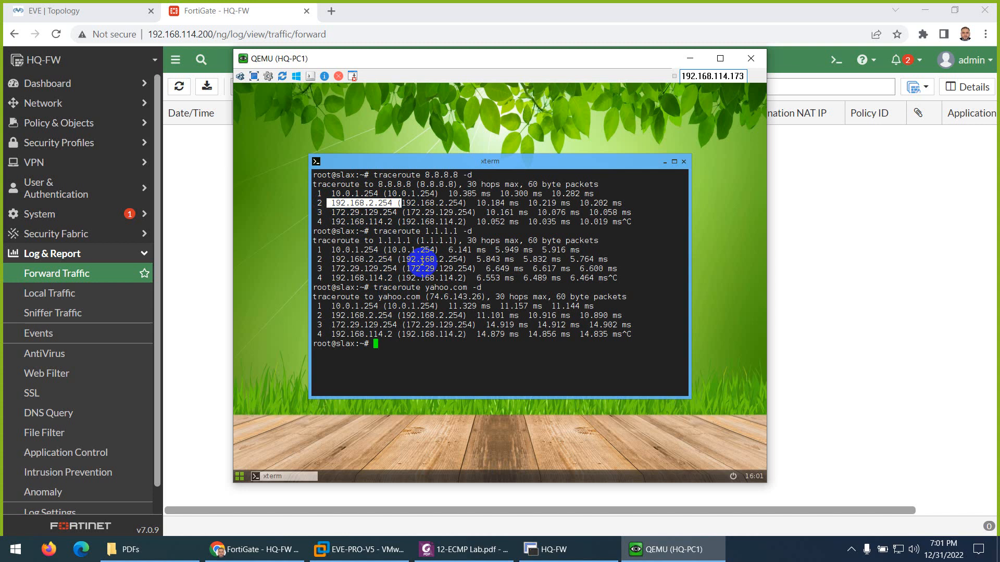
{"action": "left_click", "coordinate": [190, 156]}
Step: Refresh the Forward Traffic log and filter it to Source >= 10.0.1.1
{"action": "left_click", "coordinate": [179, 87]}
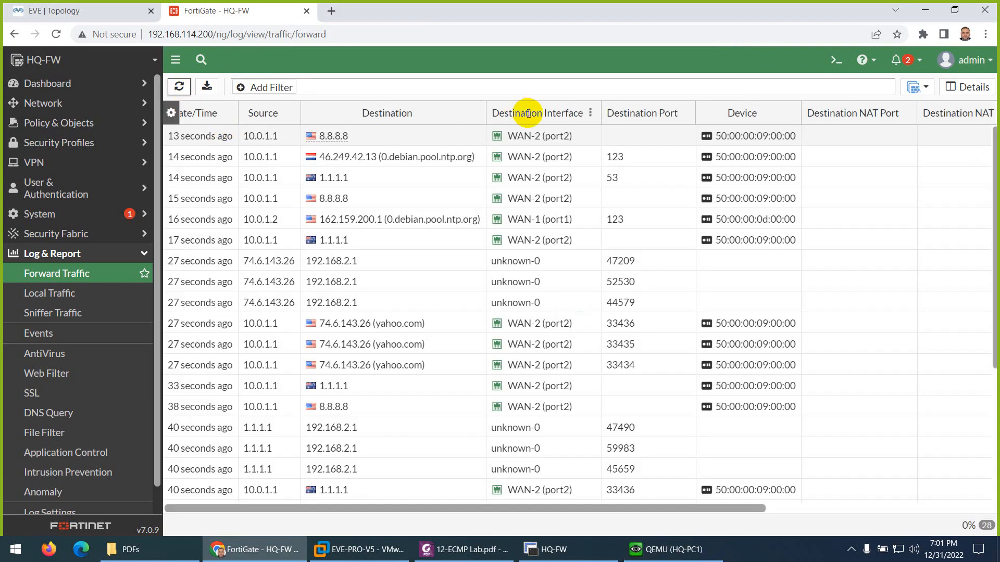
{"action": "left_click", "coordinate": [170, 114]}
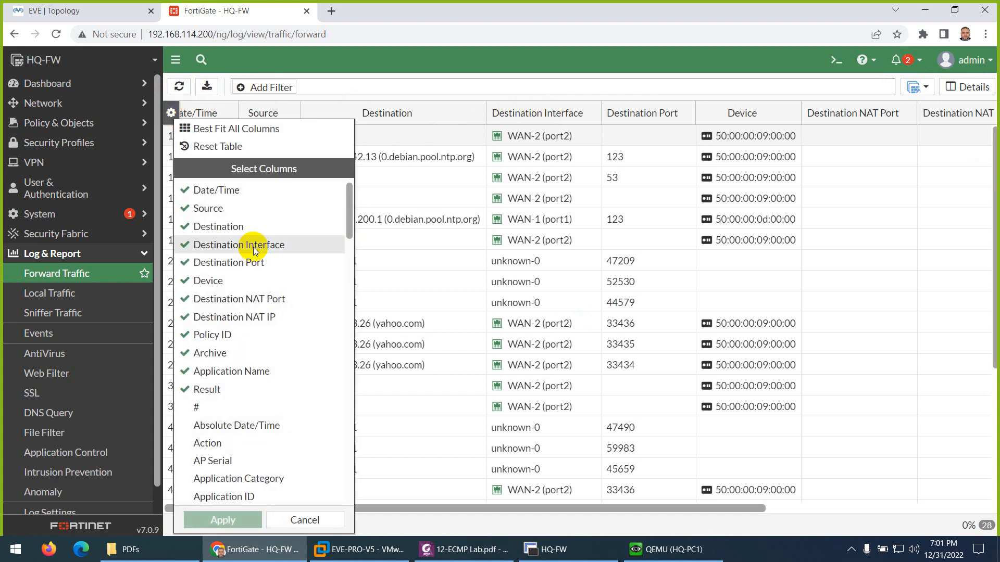
{"action": "scroll", "coordinate": [253, 247], "scroll_direction": "down", "scroll_amount": 3}
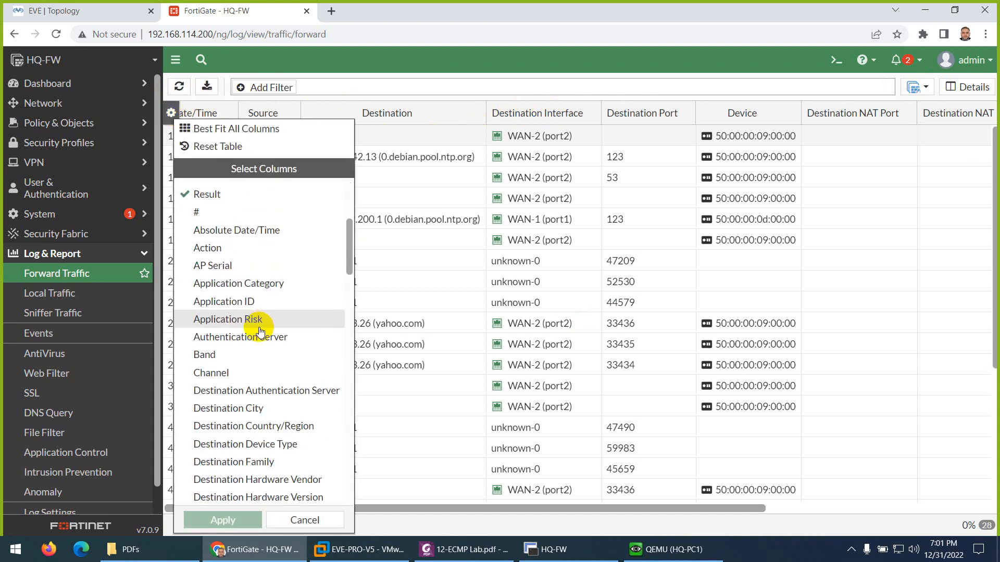
{"action": "left_click", "coordinate": [304, 520]}
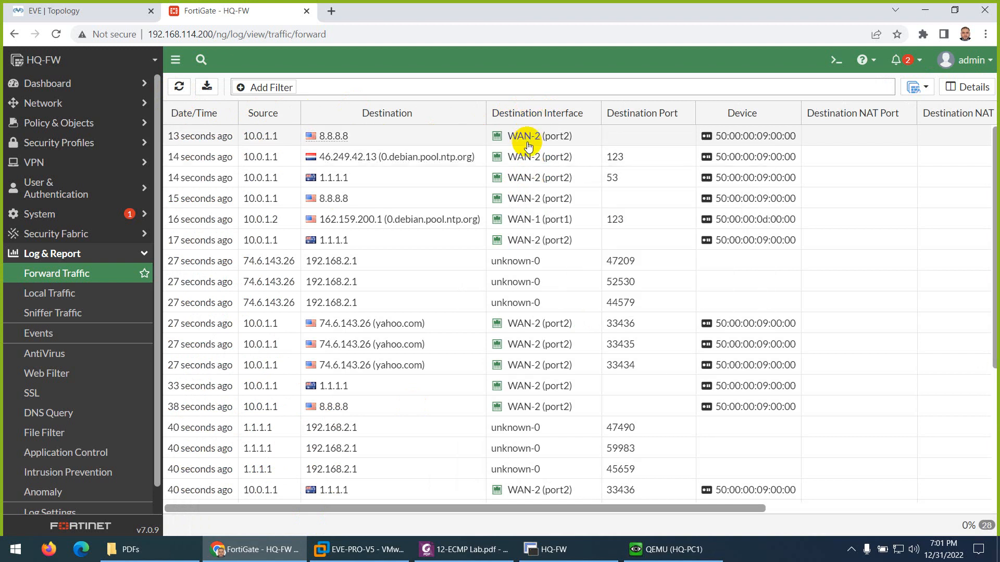
{"action": "mouse_move", "coordinate": [523, 142]}
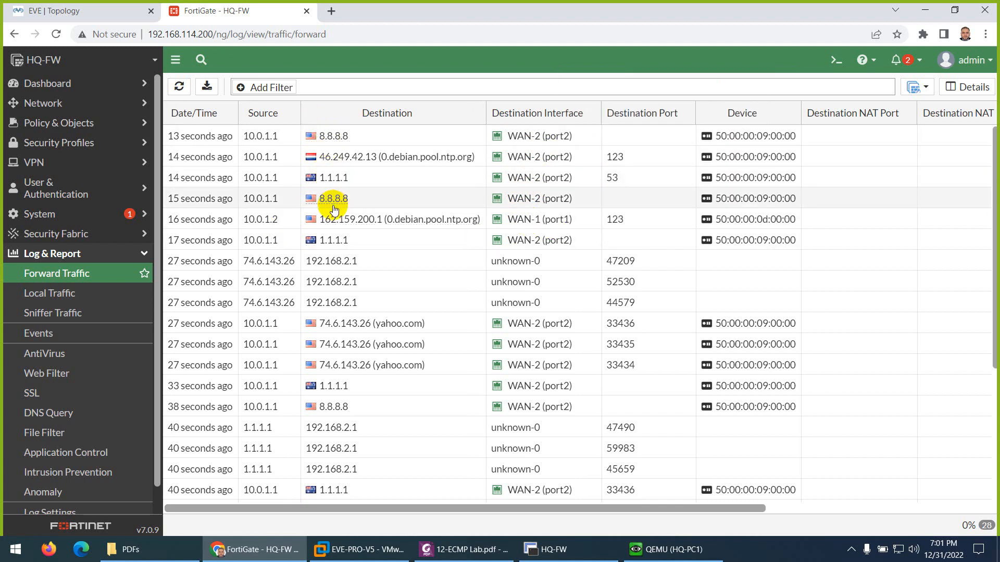
{"action": "left_click", "coordinate": [257, 140]}
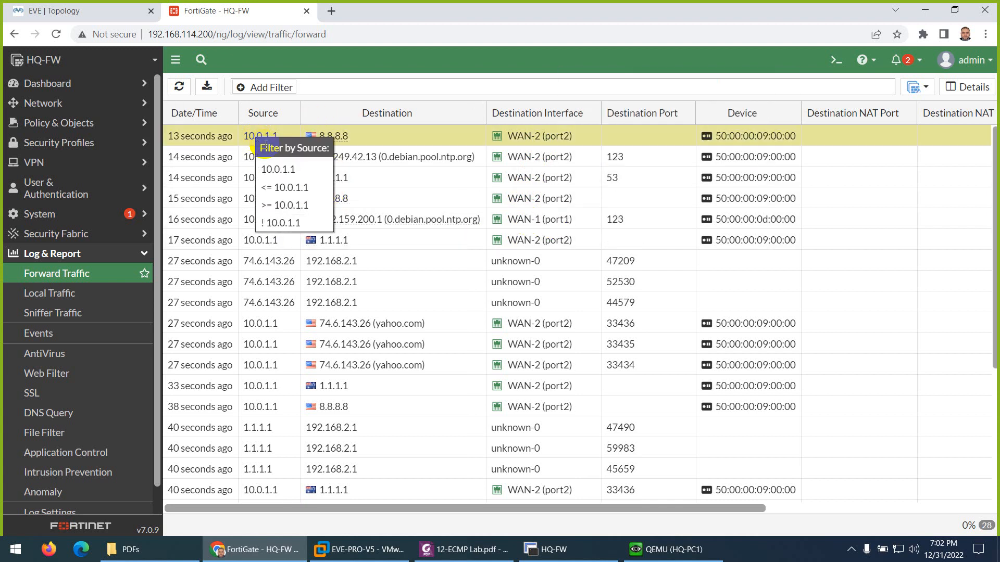
{"action": "left_click", "coordinate": [290, 205]}
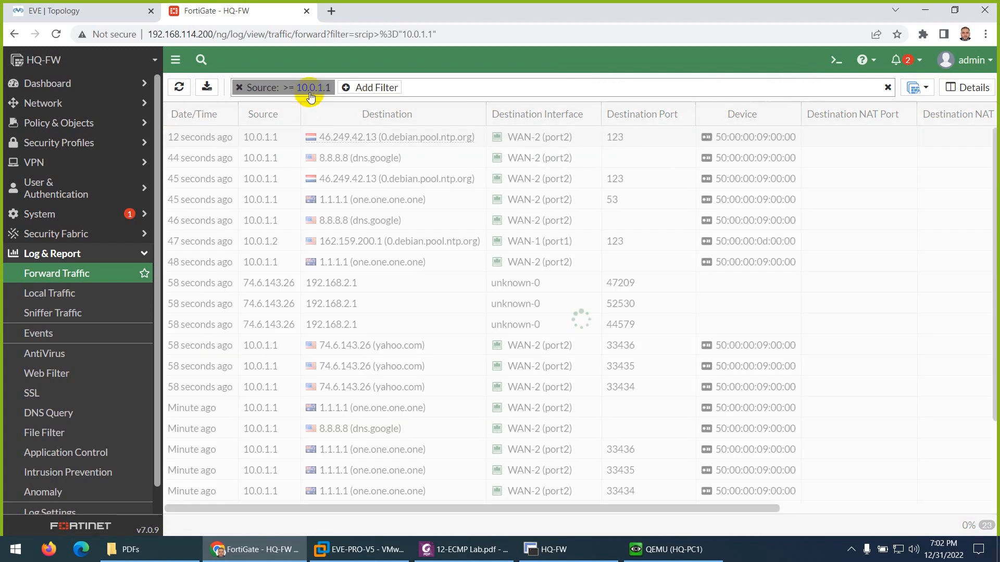
{"action": "left_click", "coordinate": [671, 550]}
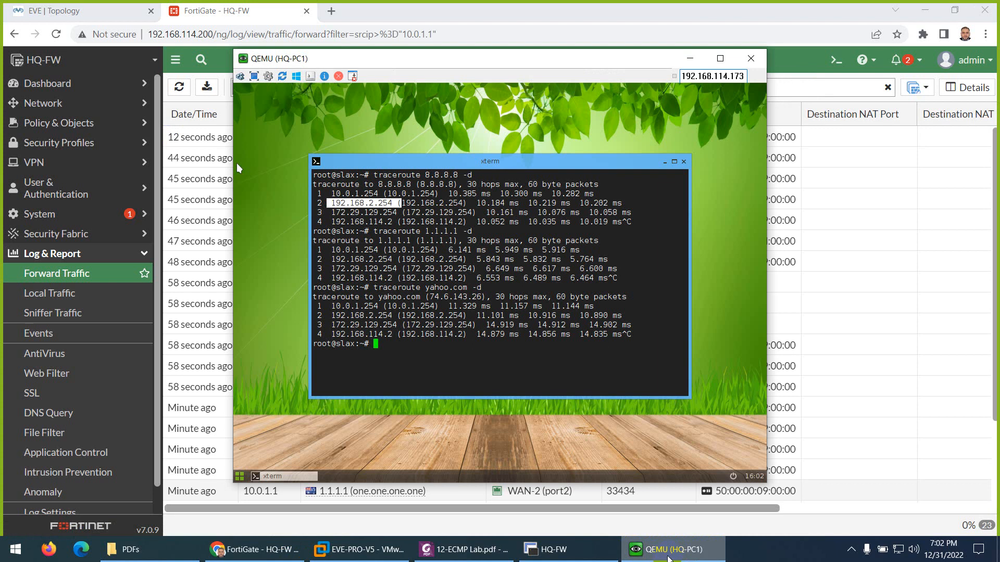
Step: Run ifconfig on HQ-PC1 to confirm 10.0.1.1, then minimize its console and return to the lab guide
{"action": "left_click", "coordinate": [535, 360]}
{"action": "type", "text": "i"}
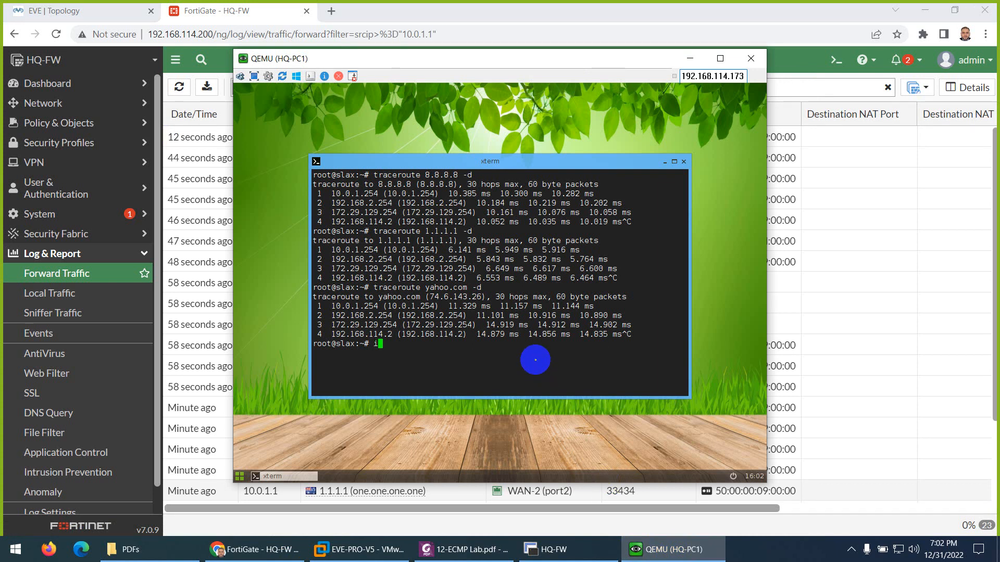
{"action": "type", "text": "fconfig"}
{"action": "key", "text": "Return"}
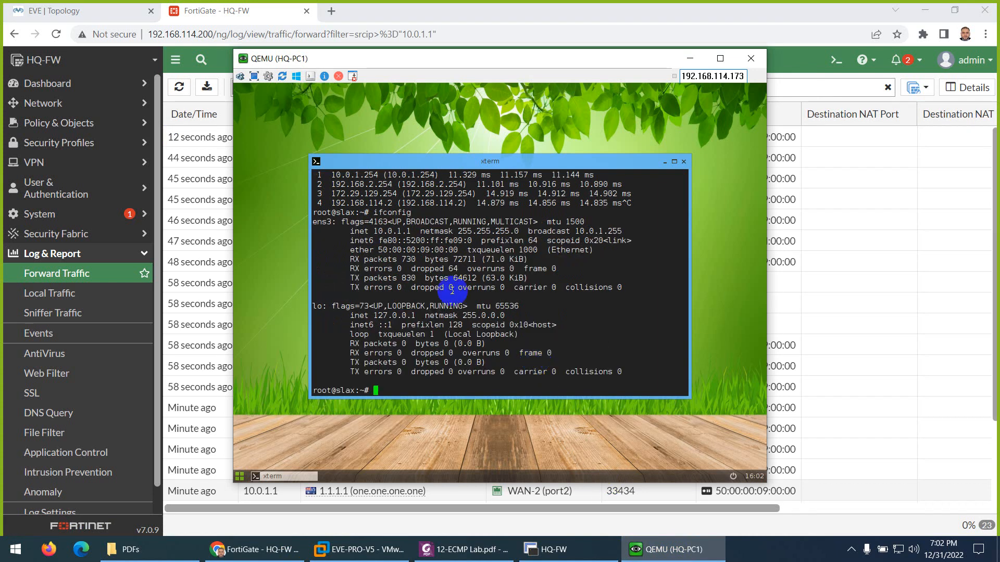
{"action": "left_click", "coordinate": [640, 545]}
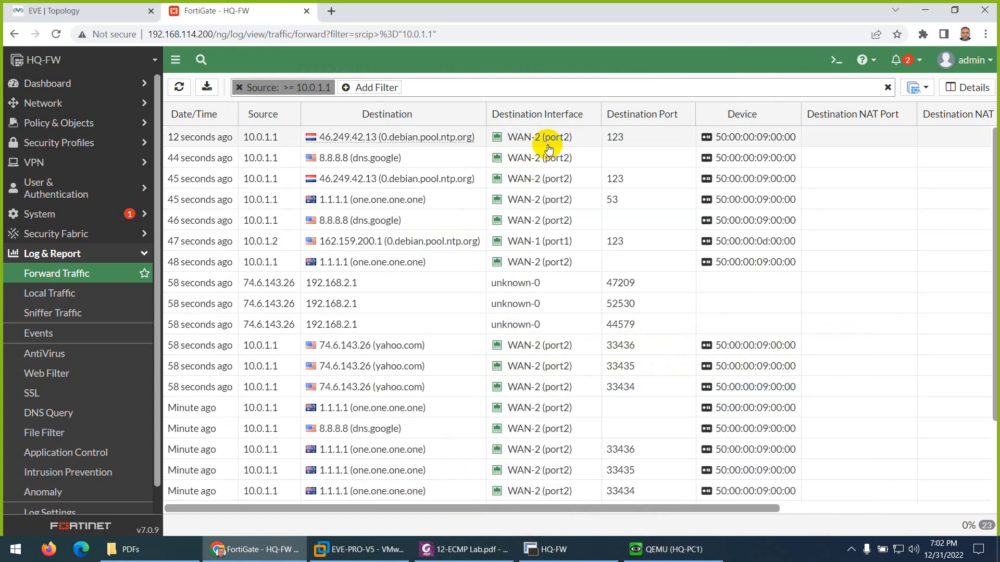
{"action": "left_click", "coordinate": [463, 549]}
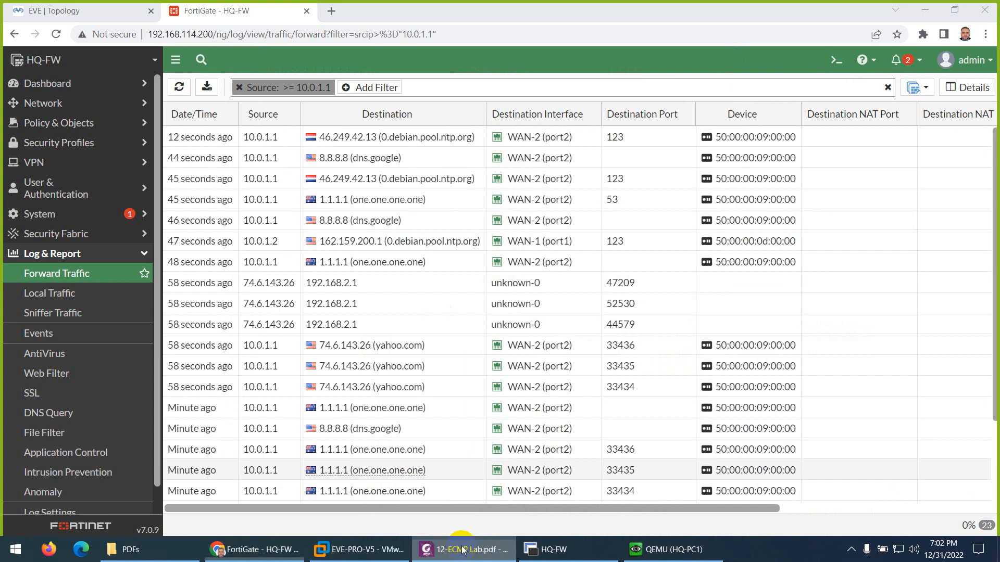
Step: Scroll the 12-ECMP Lab guide to the source-dest-ip-based ECMP commands, then bring up the EVE topology
{"action": "scroll", "coordinate": [455, 359], "scroll_direction": "down", "scroll_amount": 5}
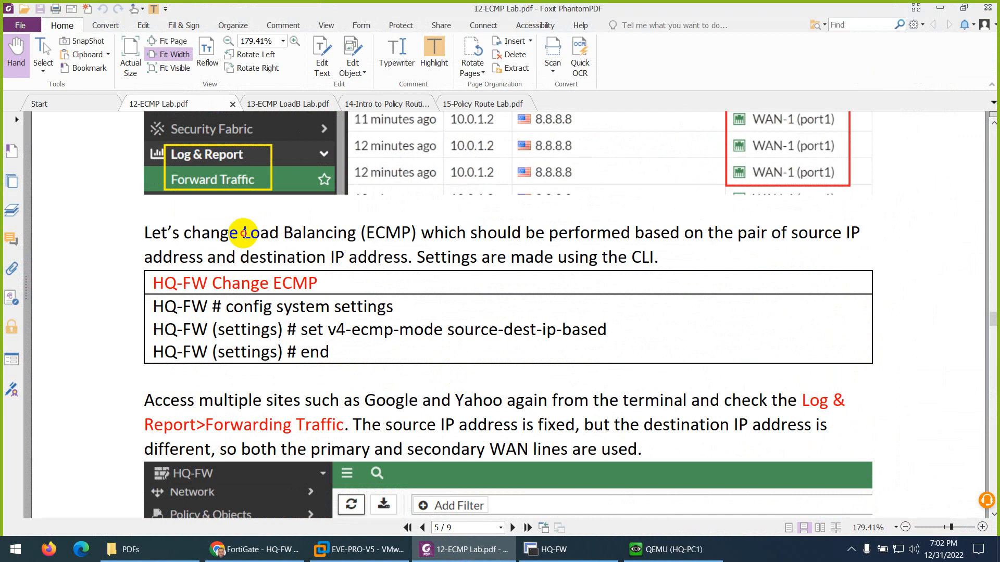
{"action": "left_click_drag", "start_coordinate": [242, 235], "coordinate": [298, 240]}
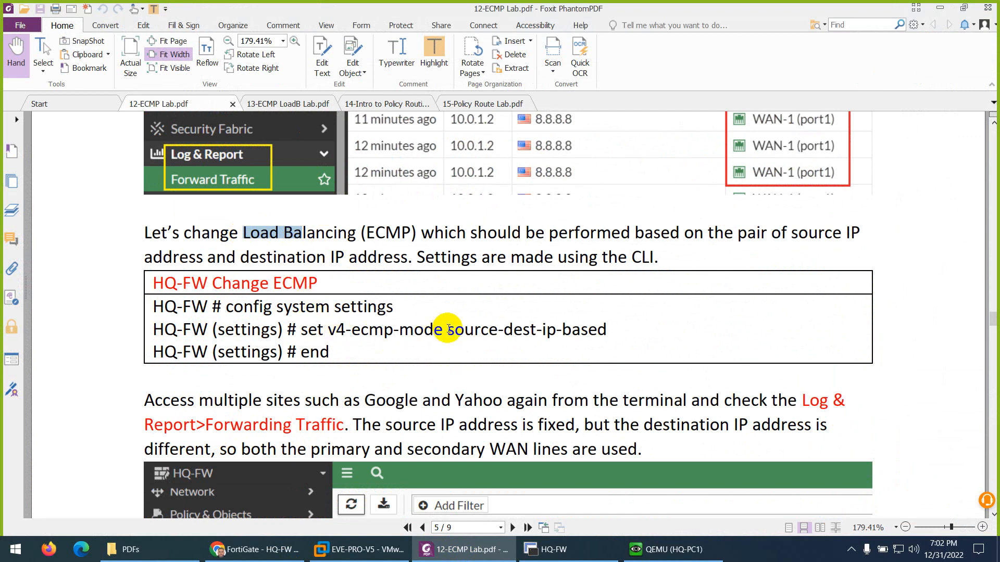
{"action": "left_click_drag", "start_coordinate": [448, 331], "coordinate": [571, 331]}
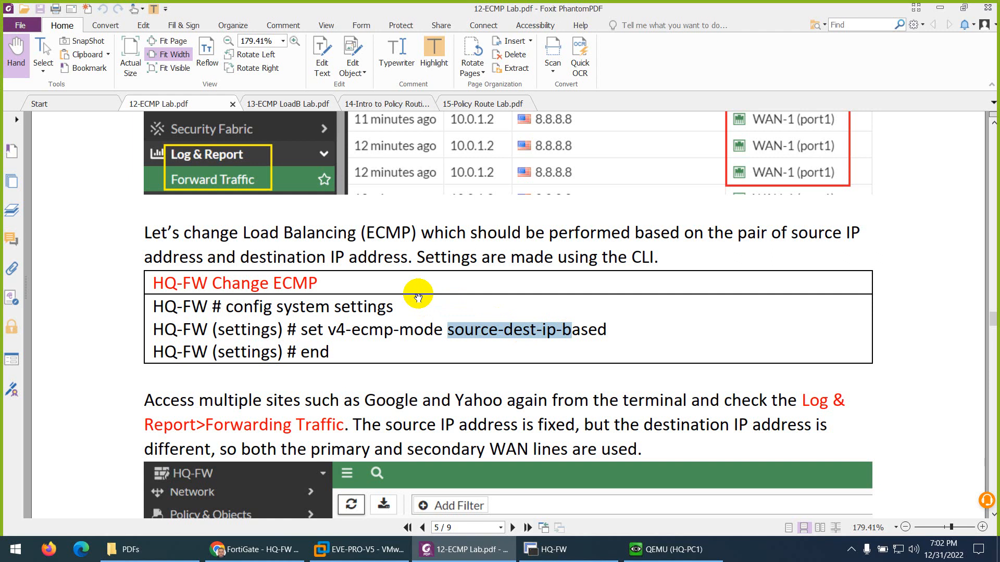
{"action": "left_click", "coordinate": [286, 103]}
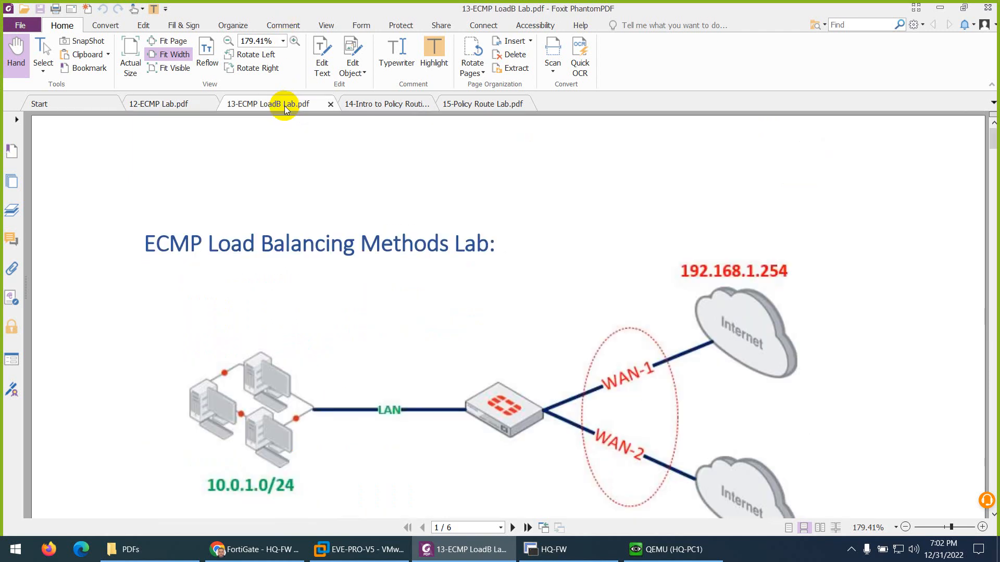
{"action": "left_click", "coordinate": [189, 106]}
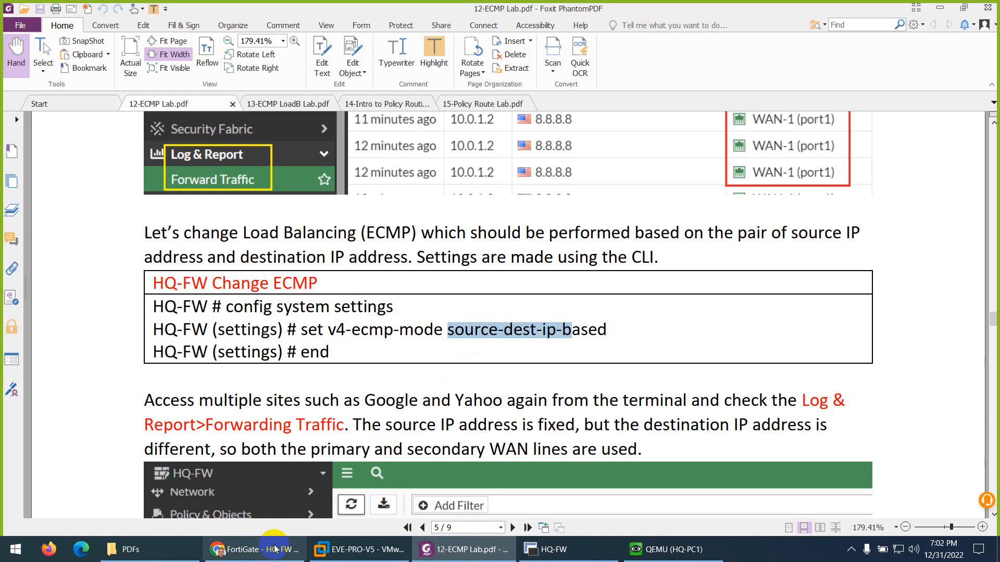
{"action": "left_click", "coordinate": [254, 550]}
{"action": "left_click", "coordinate": [112, 13]}
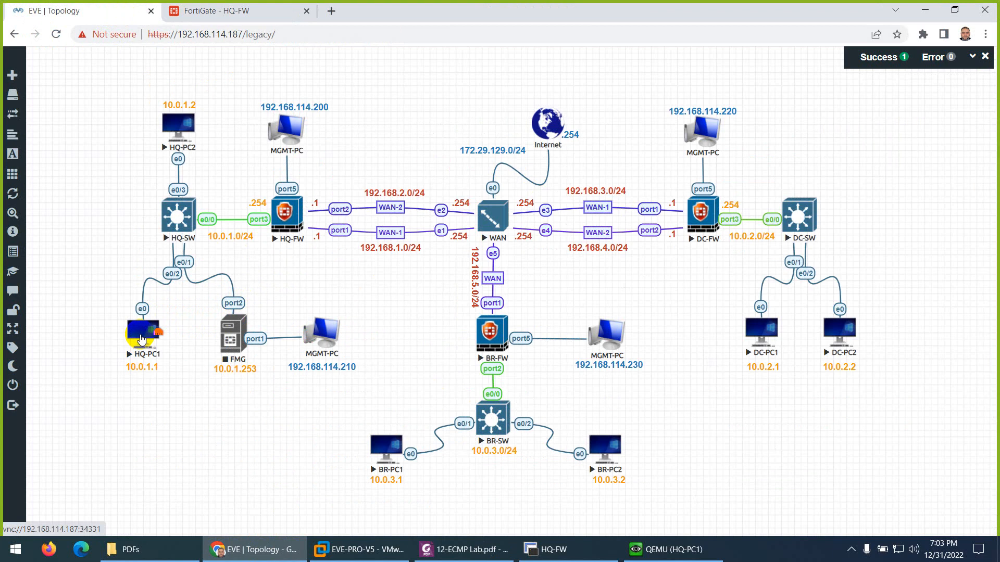
{"action": "mouse_move", "coordinate": [145, 333]}
{"action": "left_mouse_down"}
{"action": "mouse_move", "coordinate": [254, 222]}
{"action": "mouse_move", "coordinate": [299, 227]}
{"action": "mouse_move", "coordinate": [404, 202]}
{"action": "mouse_move", "coordinate": [479, 200]}
{"action": "mouse_move", "coordinate": [510, 181]}
{"action": "mouse_move", "coordinate": [527, 125]}
{"action": "left_mouse_up"}
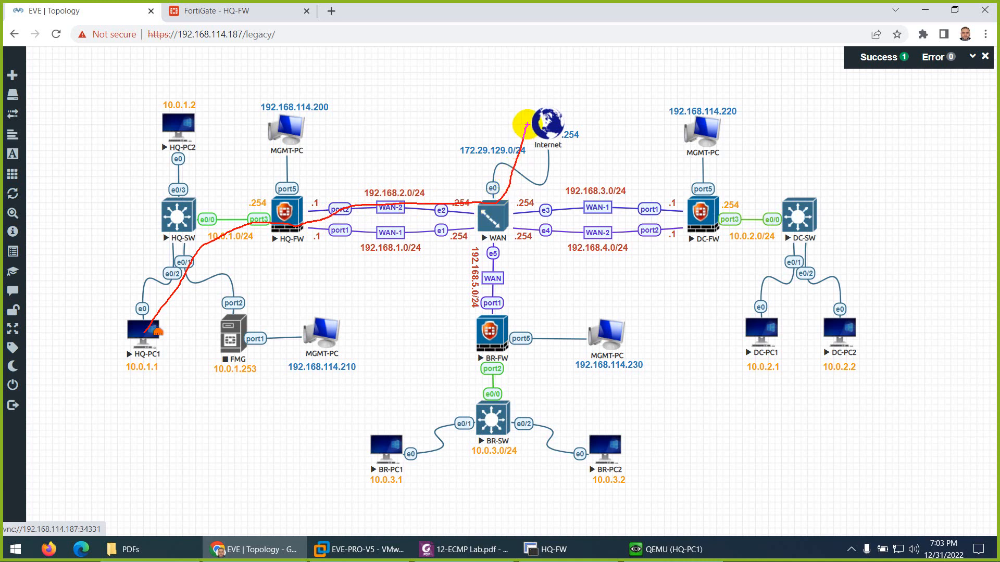
{"action": "left_click_drag", "start_coordinate": [542, 85], "coordinate": [534, 83]}
{"action": "left_click", "coordinate": [574, 95]}
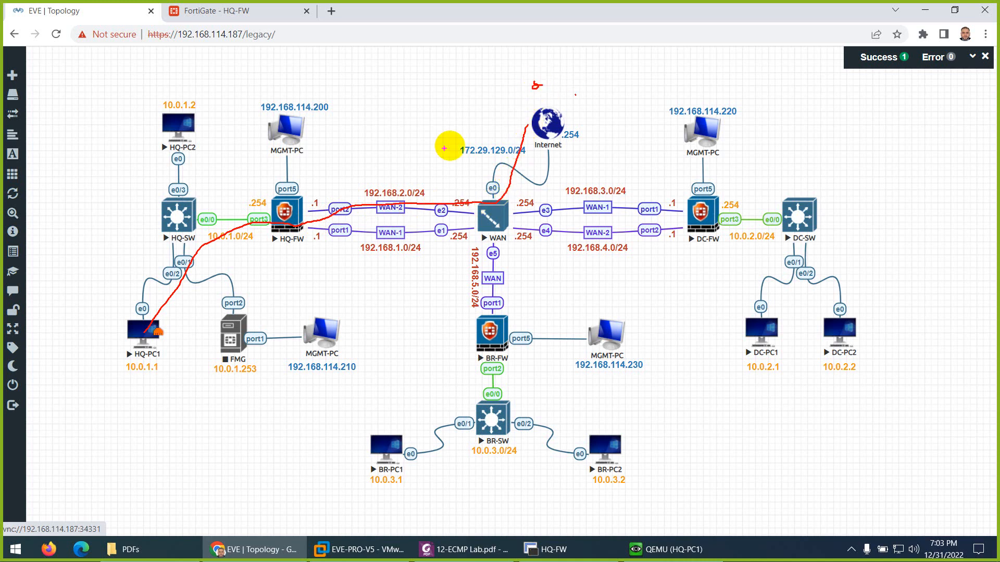
{"action": "left_click_drag", "start_coordinate": [391, 176], "coordinate": [432, 143]}
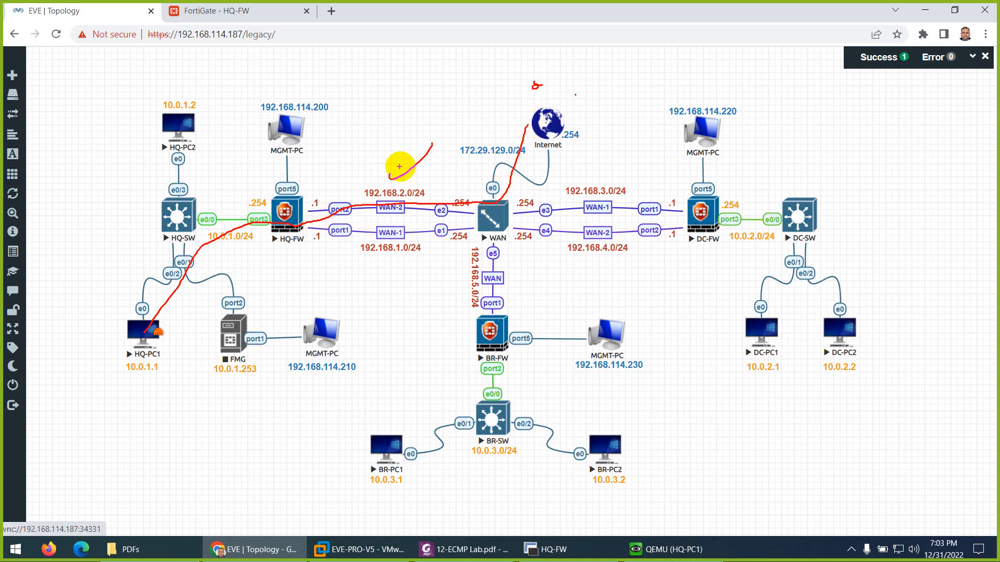
{"action": "mouse_move", "coordinate": [391, 178]}
{"action": "left_mouse_down"}
{"action": "mouse_move", "coordinate": [420, 137]}
{"action": "mouse_move", "coordinate": [383, 149]}
{"action": "mouse_move", "coordinate": [408, 105]}
{"action": "mouse_move", "coordinate": [380, 133]}
{"action": "mouse_move", "coordinate": [372, 117]}
{"action": "mouse_move", "coordinate": [396, 91]}
{"action": "left_mouse_up"}
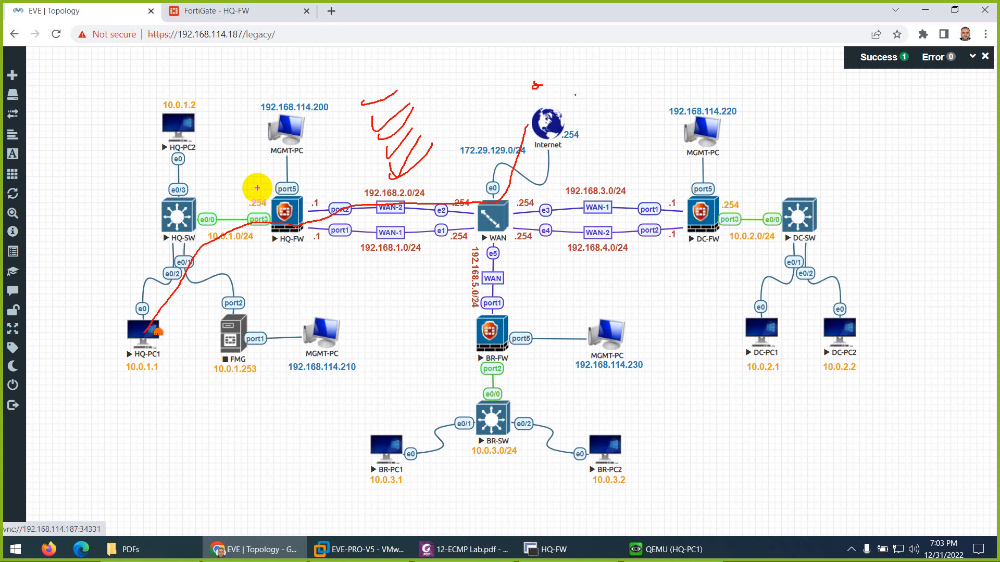
{"action": "key", "text": "Escape"}
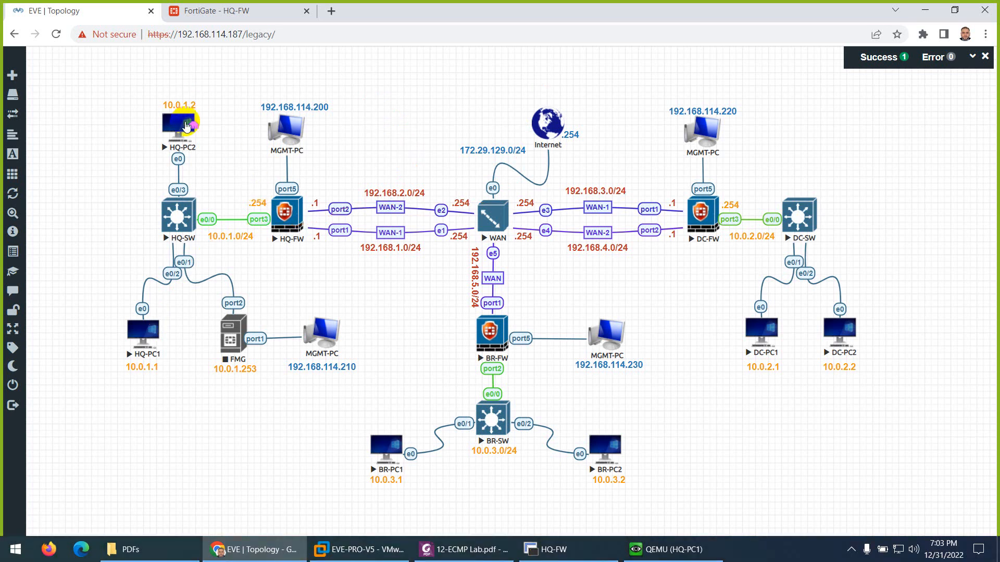
Step: Open HQ-PC2's console in UltraVNC and run traceroute 8.8.8.8 -d in a terminal
{"action": "left_click", "coordinate": [221, 133]}
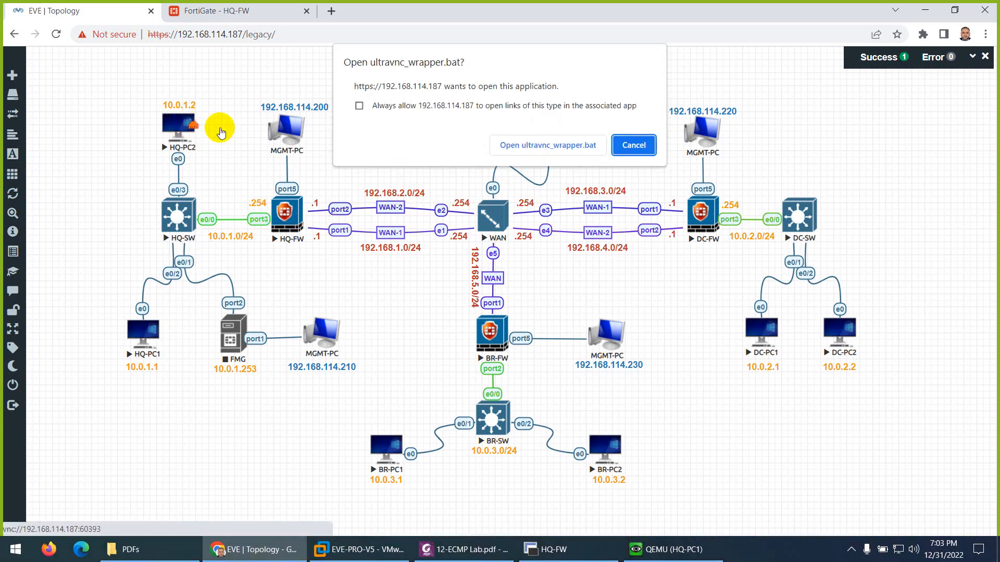
{"action": "left_click", "coordinate": [522, 146]}
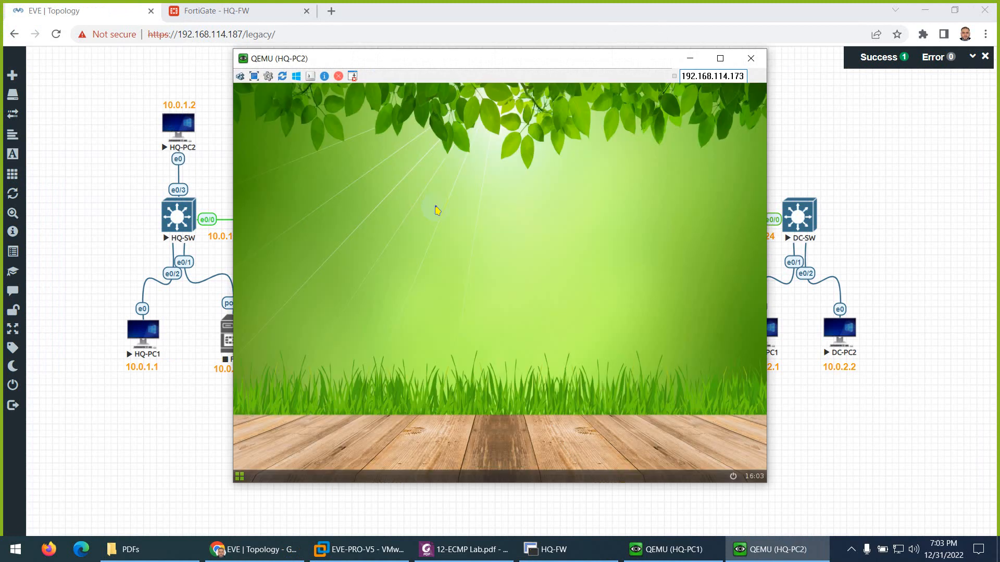
{"action": "right_click", "coordinate": [446, 209]}
{"action": "left_click", "coordinate": [449, 217]}
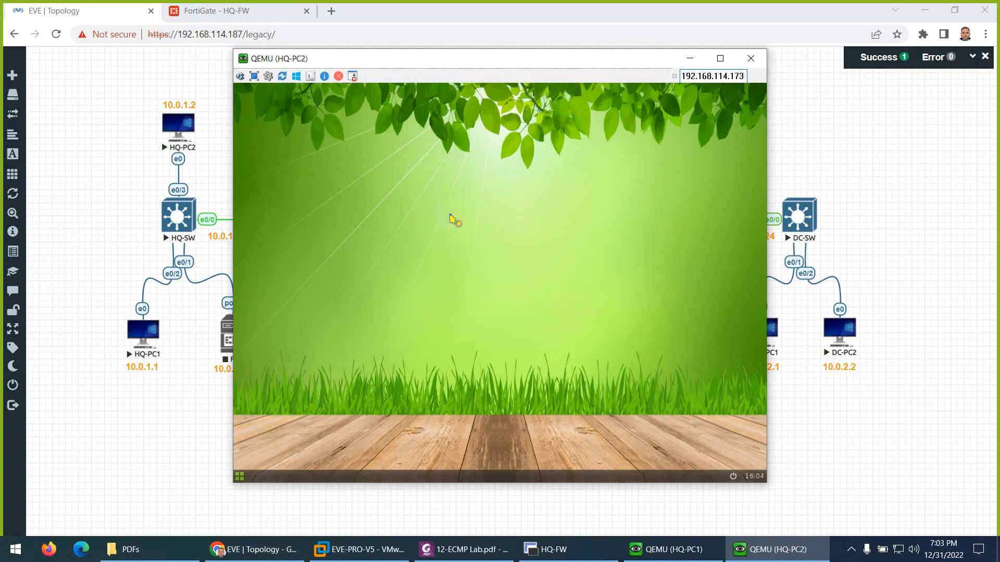
{"action": "type", "text": "trac"}
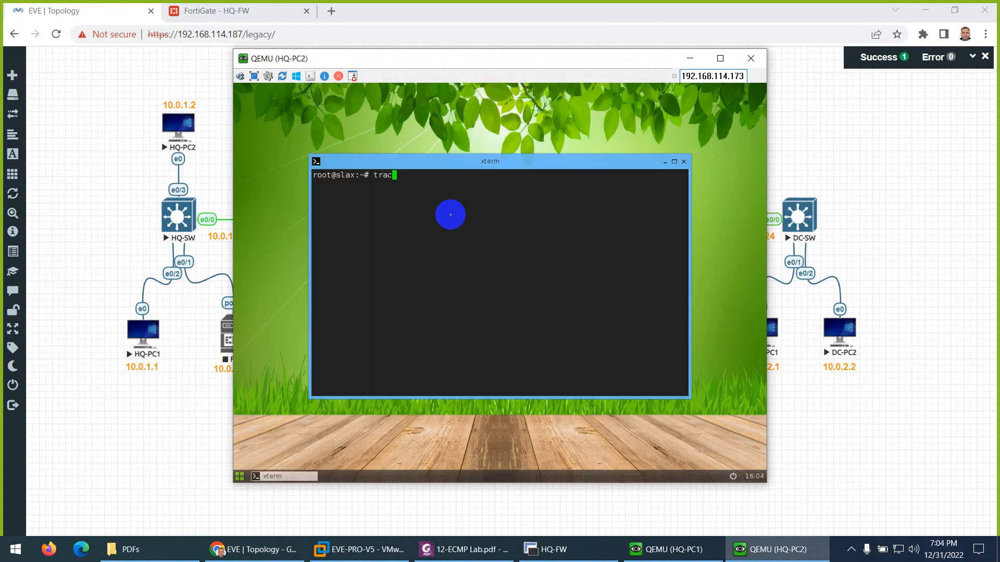
{"action": "type", "text": "eroute 8.8.8.8 -d"}
{"action": "key", "text": "Return"}
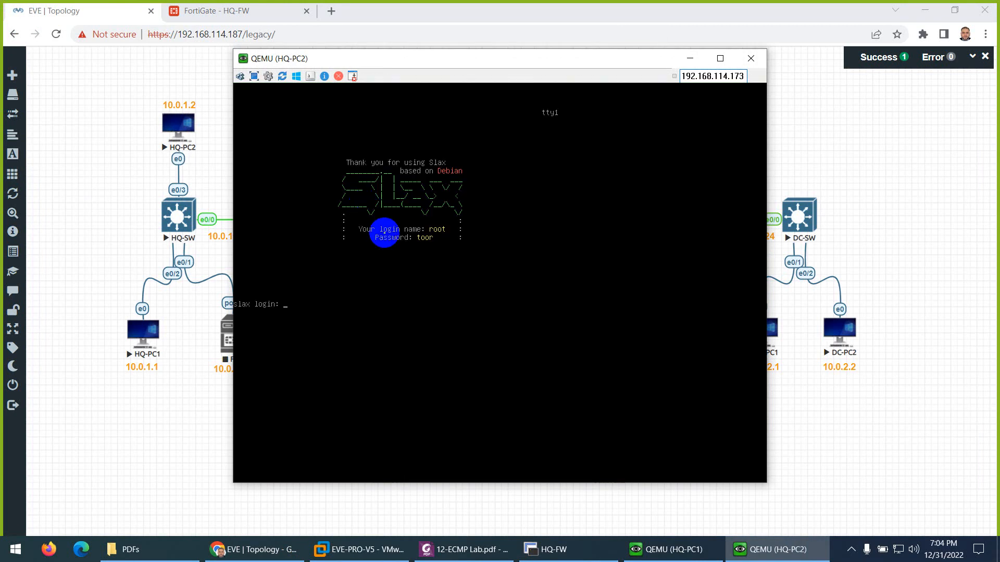
Step: Log back in as root with the account password and run start to restore the desktop
{"action": "type", "text": "root"}
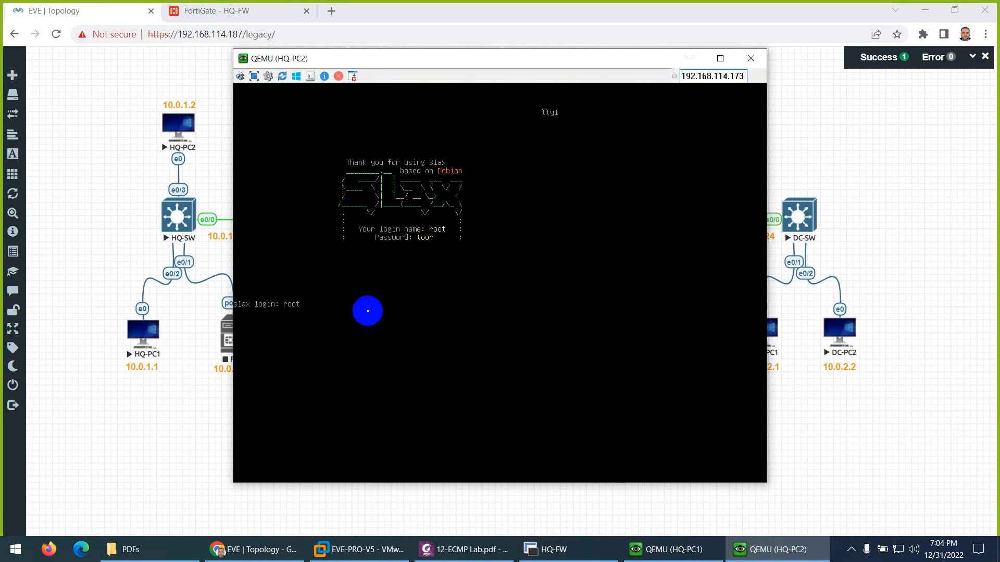
{"action": "key", "text": "Return"}
{"action": "type", "text": "toor"}
{"action": "key", "text": "Return"}
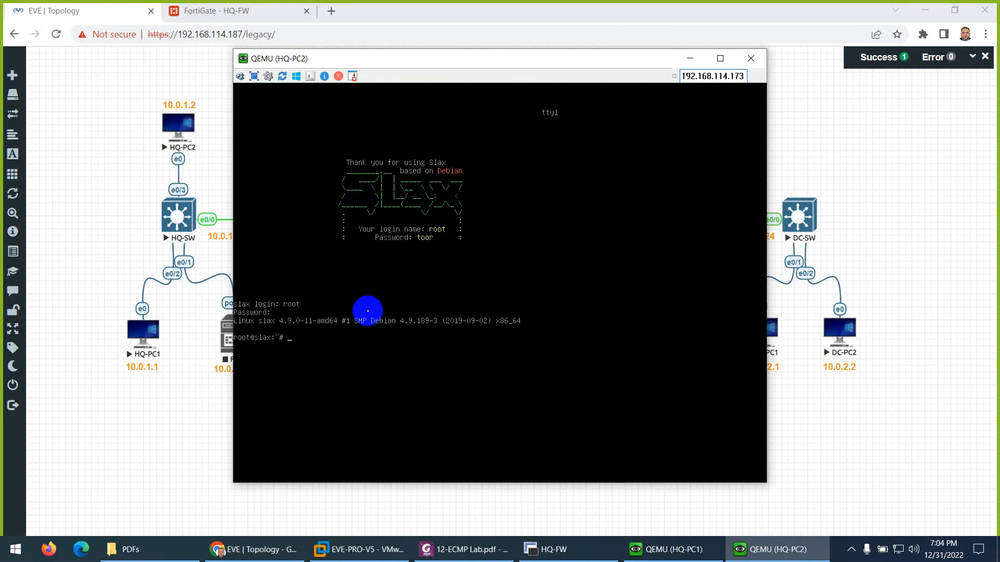
{"action": "type", "text": "startx"}
{"action": "key", "text": "Return"}
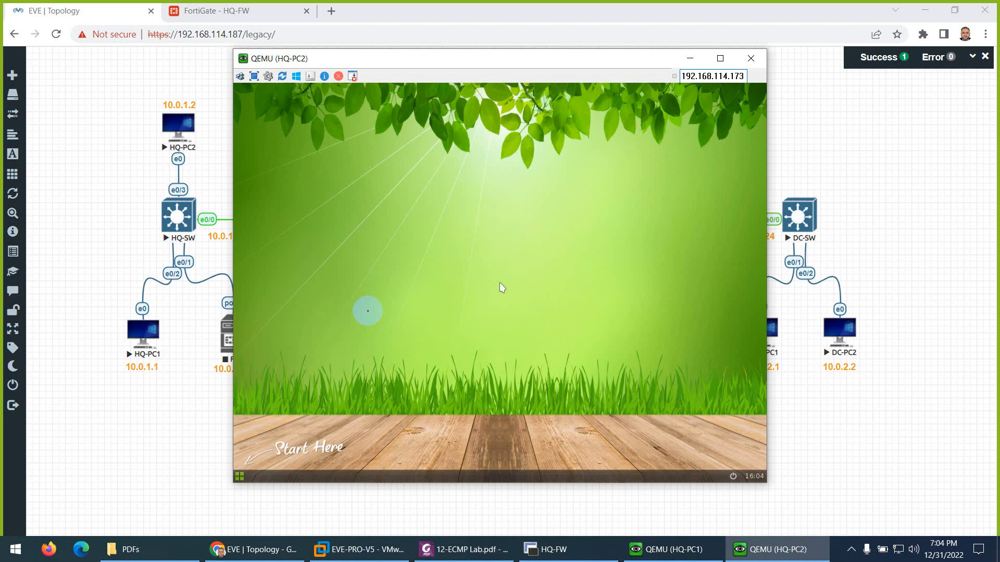
Step: Run traceroute 1.1.1.1 -d in a new terminal, noting hop 192.168.1.254, then minimize the console
{"action": "right_click", "coordinate": [359, 206]}
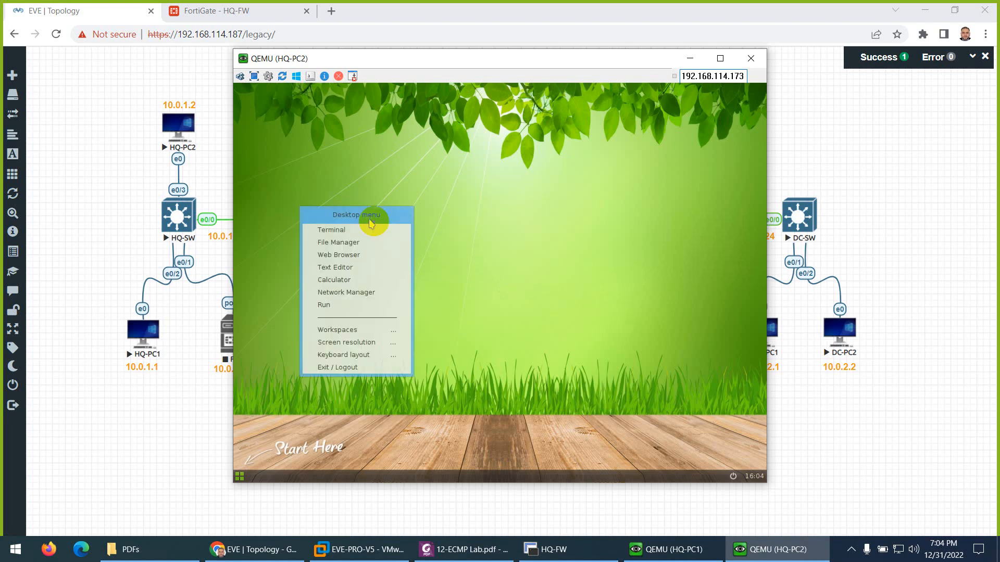
{"action": "left_click", "coordinate": [376, 231]}
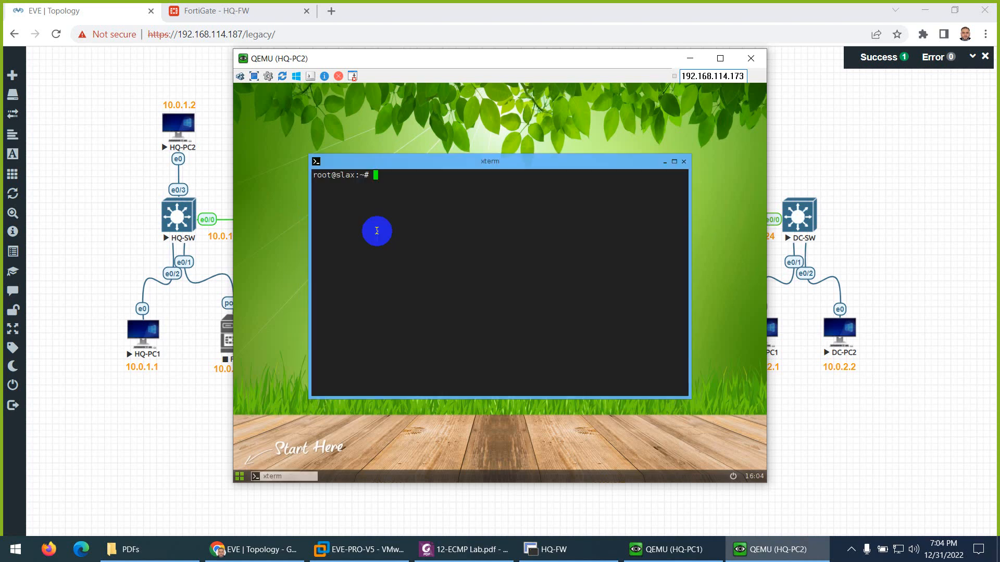
{"action": "type", "text": "traceroute 1.1.1.1 -d"}
{"action": "key", "text": "Return"}
{"action": "double_click", "coordinate": [383, 202]}
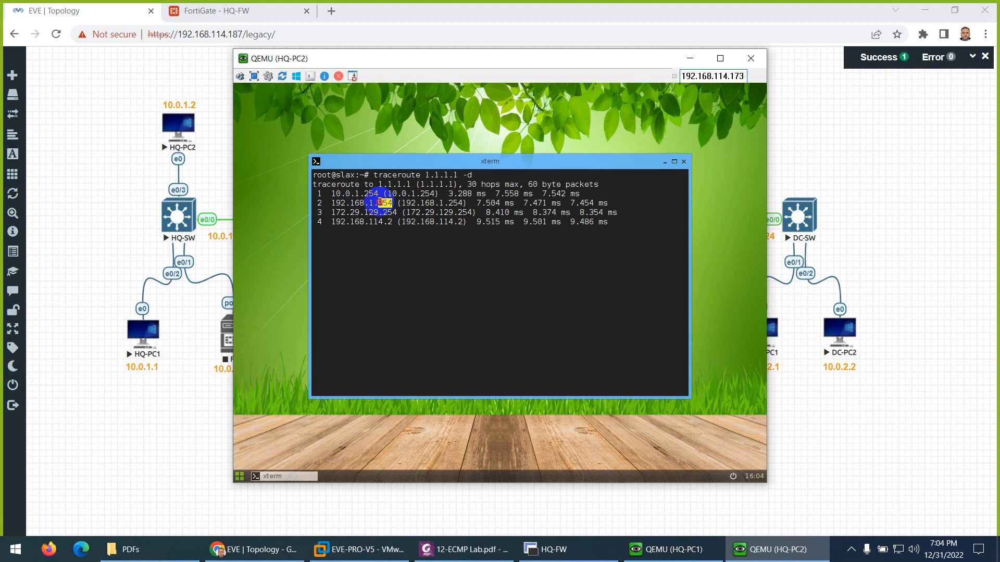
{"action": "left_click_drag", "start_coordinate": [379, 202], "coordinate": [360, 203]}
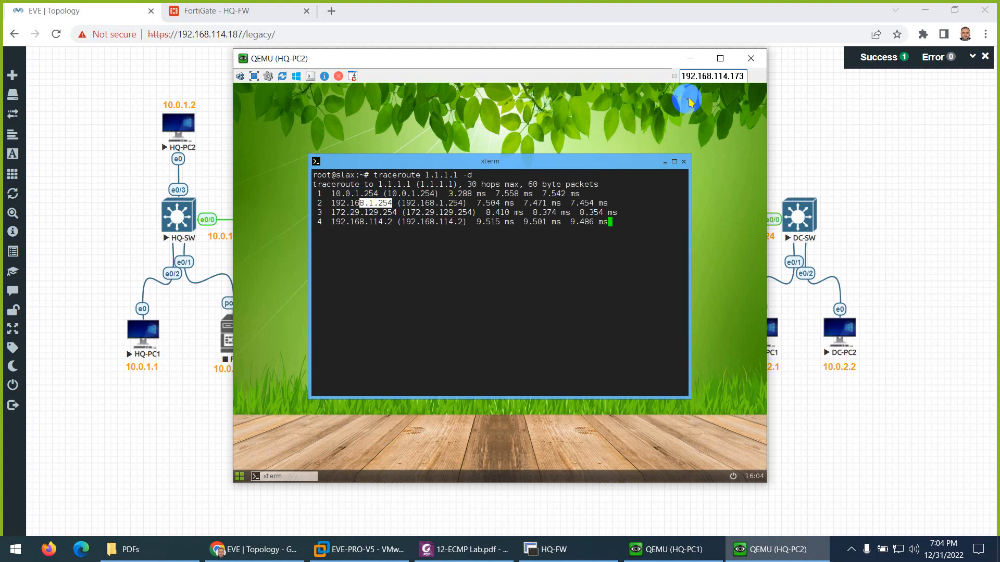
{"action": "left_click", "coordinate": [690, 58]}
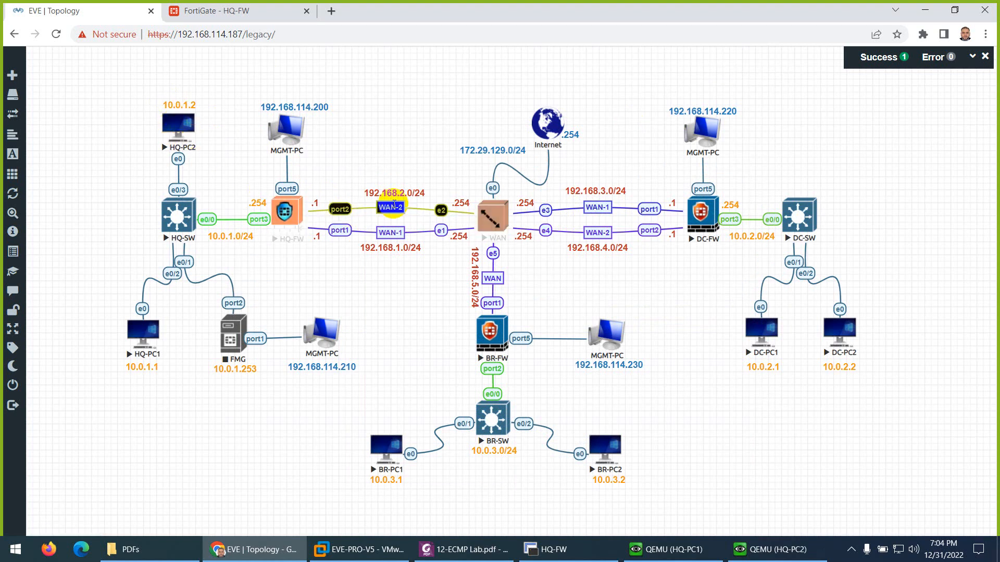
Step: Scroll to the HQ-FW Change ECMP table and highlight the v4-ecmp-mode source-dest-ip-based command
{"action": "left_click", "coordinate": [465, 549]}
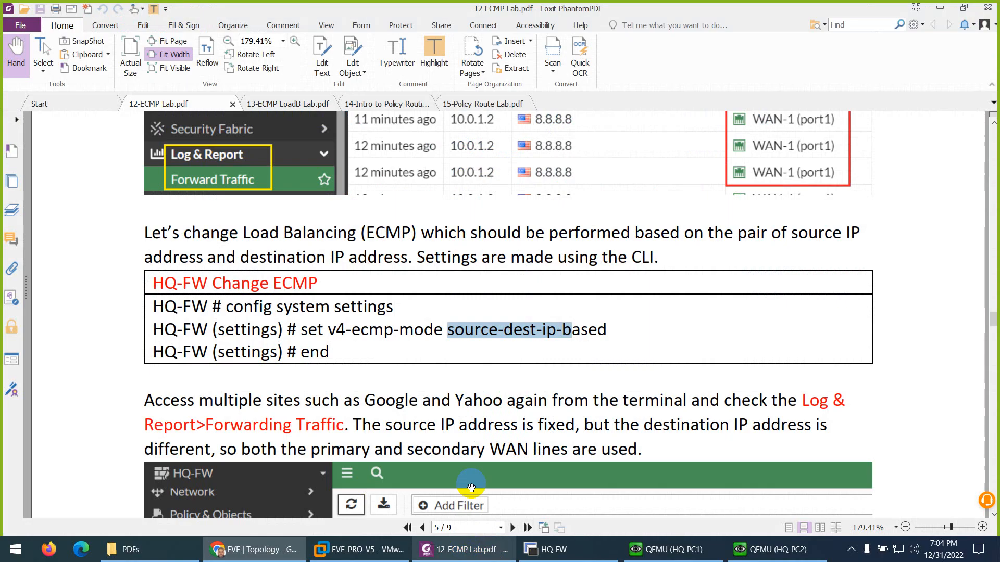
{"action": "scroll", "coordinate": [495, 333], "scroll_direction": "down", "scroll_amount": 1}
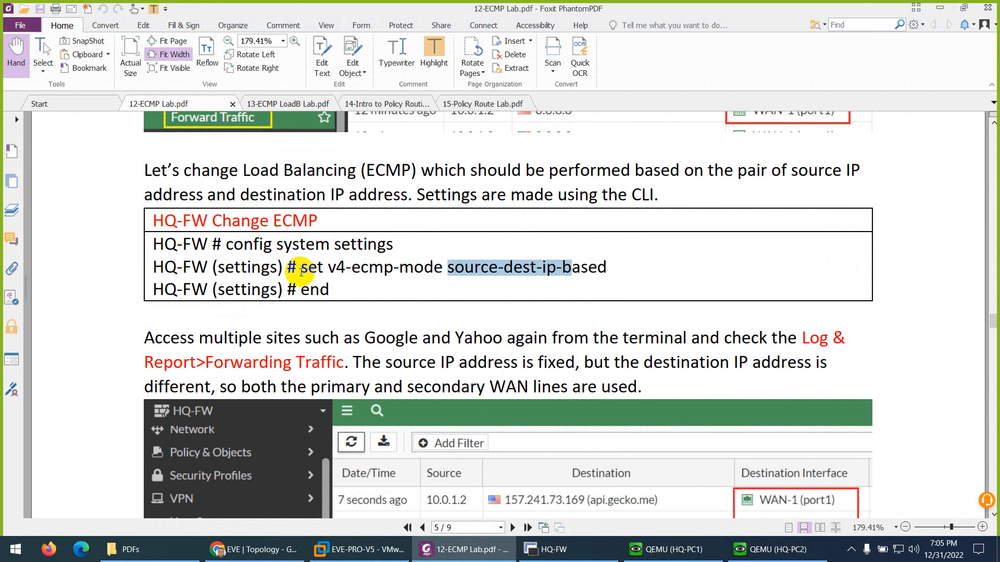
{"action": "left_click", "coordinate": [334, 266]}
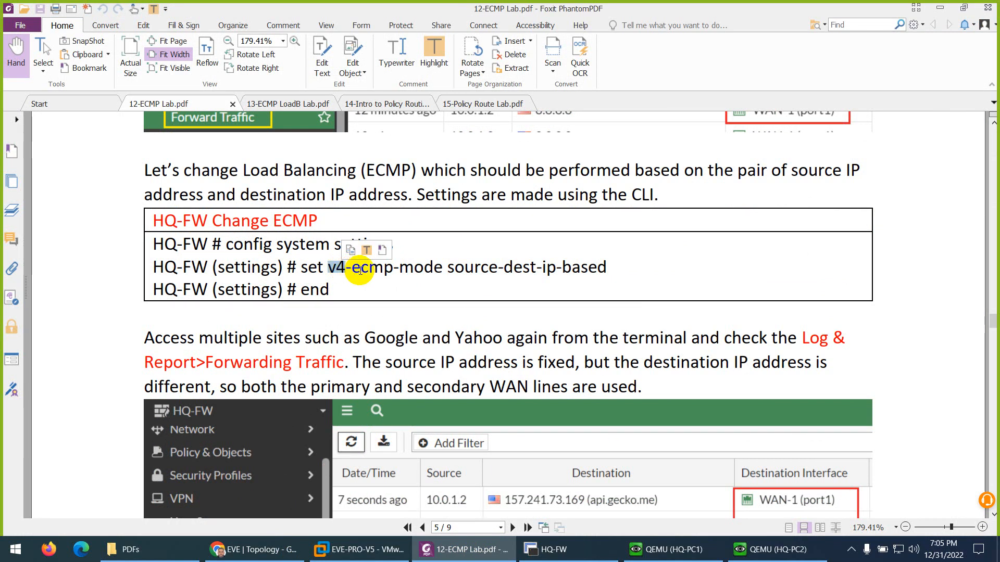
{"action": "left_click_drag", "start_coordinate": [352, 267], "coordinate": [390, 267]}
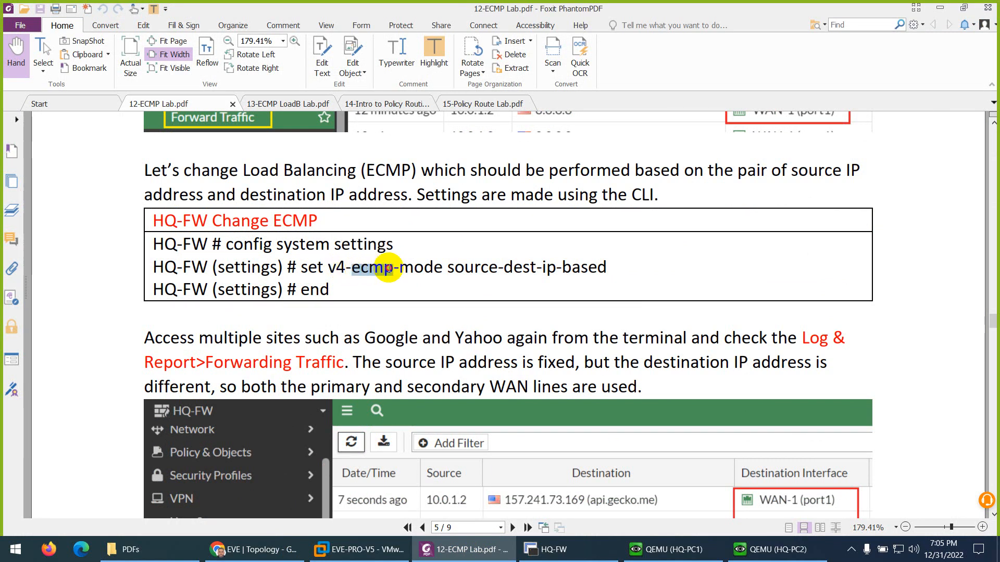
{"action": "left_click_drag", "start_coordinate": [399, 267], "coordinate": [598, 268]}
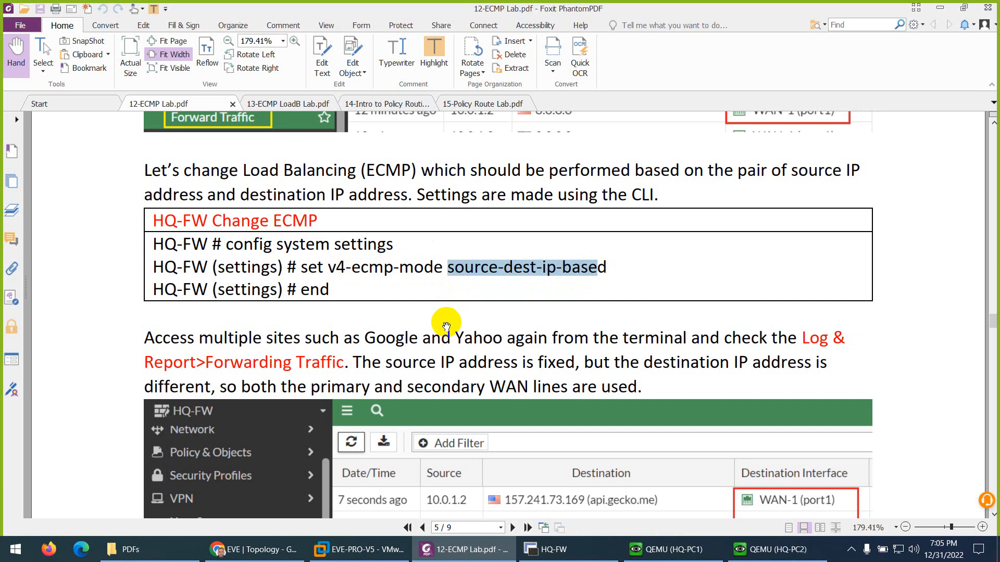
Step: In HQ-FW's SecureCRT session, clear the screen and enter config system settings
{"action": "left_click", "coordinate": [554, 549]}
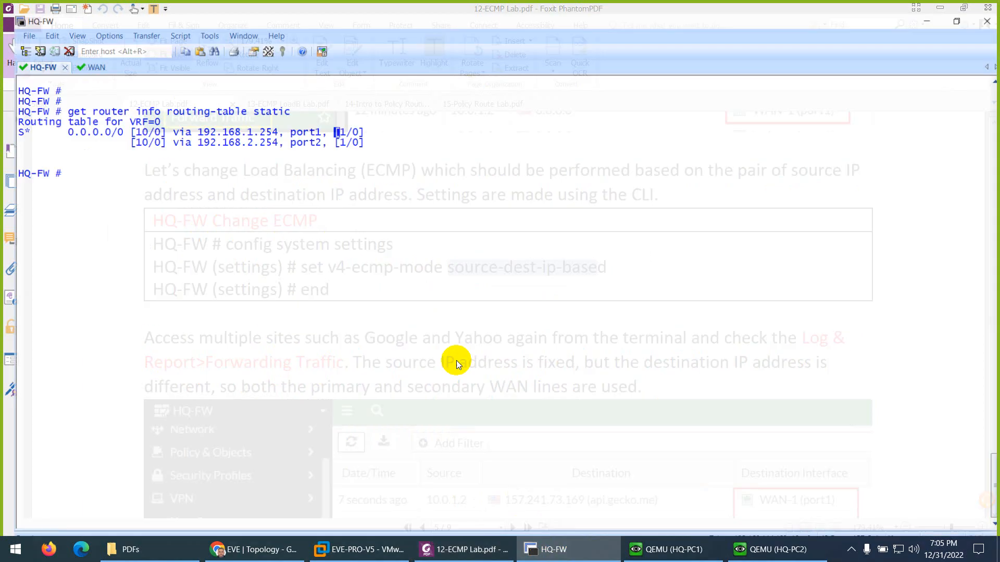
{"action": "type", "text": "config"}
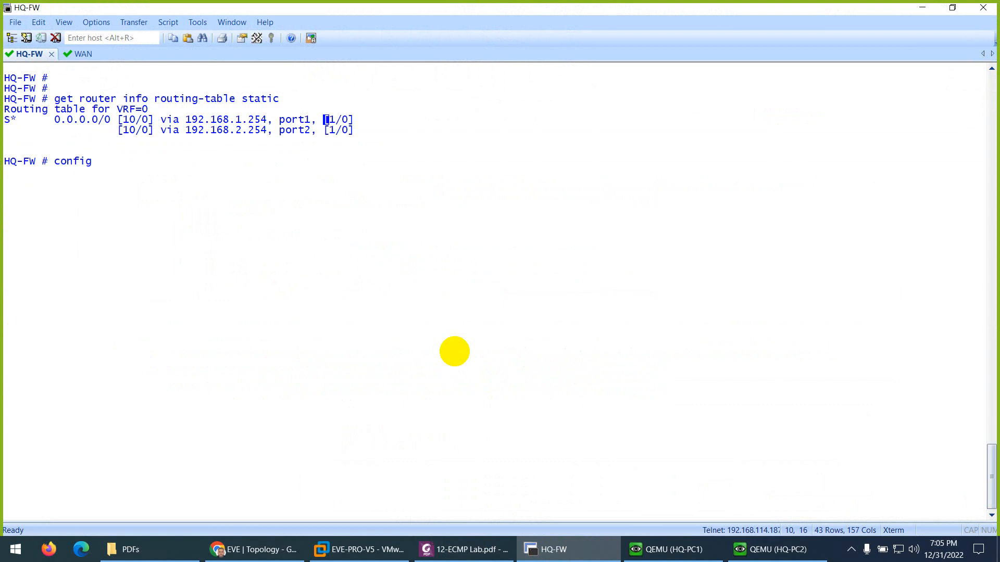
{"action": "key", "text": "Return"}
{"action": "key", "text": "ctrl+l"}
{"action": "key", "text": "Return"}
{"action": "type", "text": "config system se"}
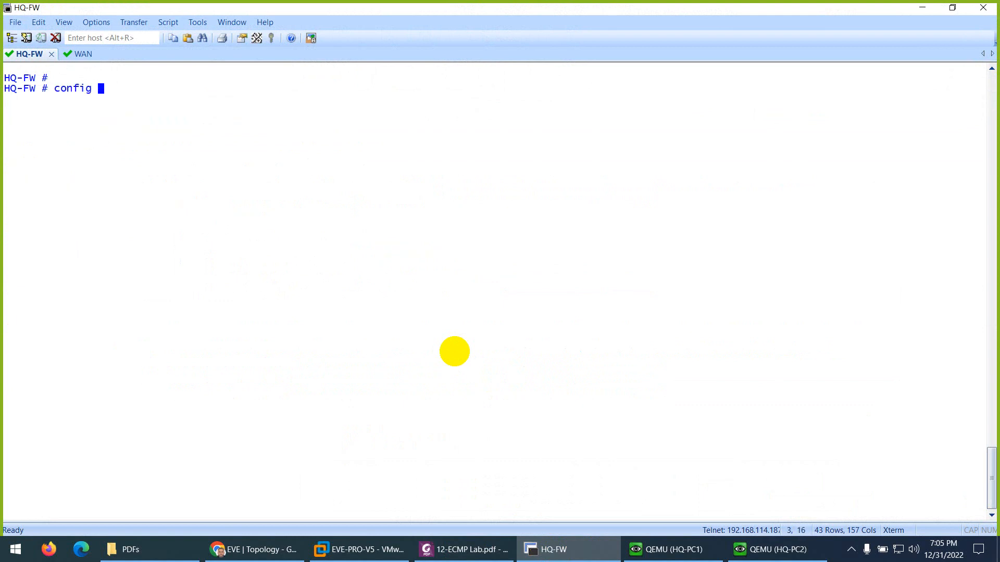
{"action": "type", "text": "ttings"}
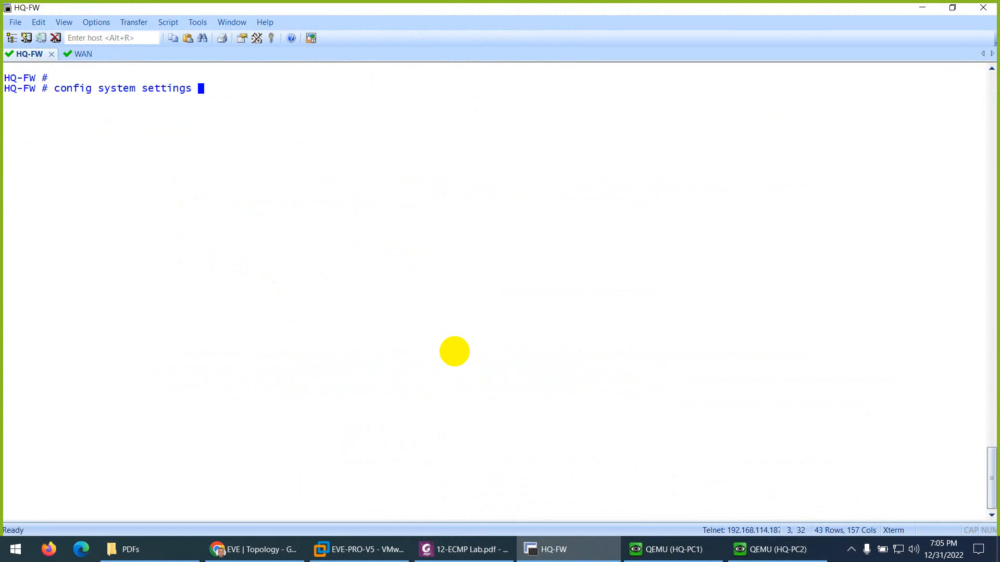
{"action": "key", "text": "Return"}
Step: Set v4-ecmp-mode to source-dest-ip-based, commit with end, and return to the EVE topology
{"action": "type", "text": "set "}
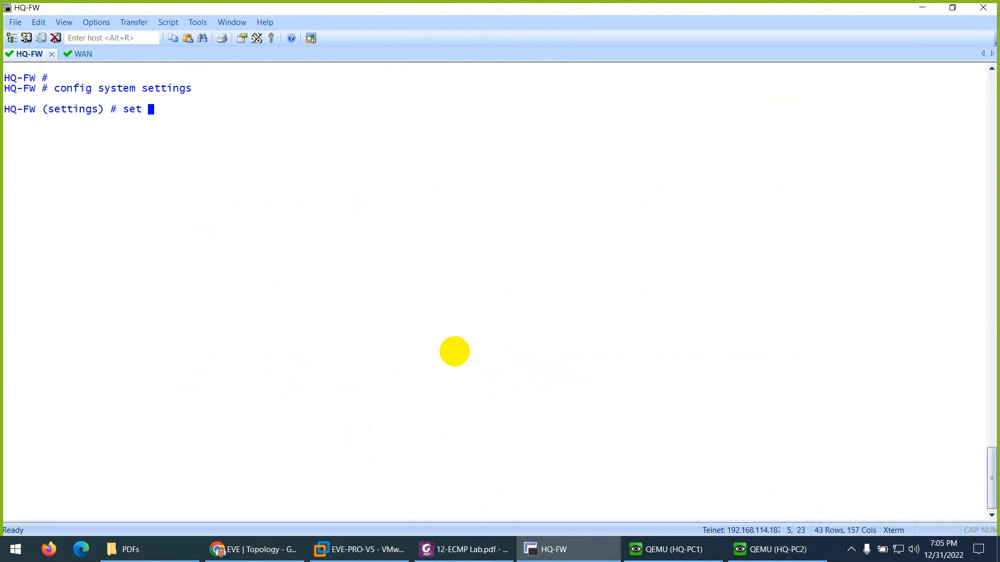
{"action": "type", "text": "v4-e"}
{"action": "key", "text": "Tab"}
{"action": "type", "text": "?"}
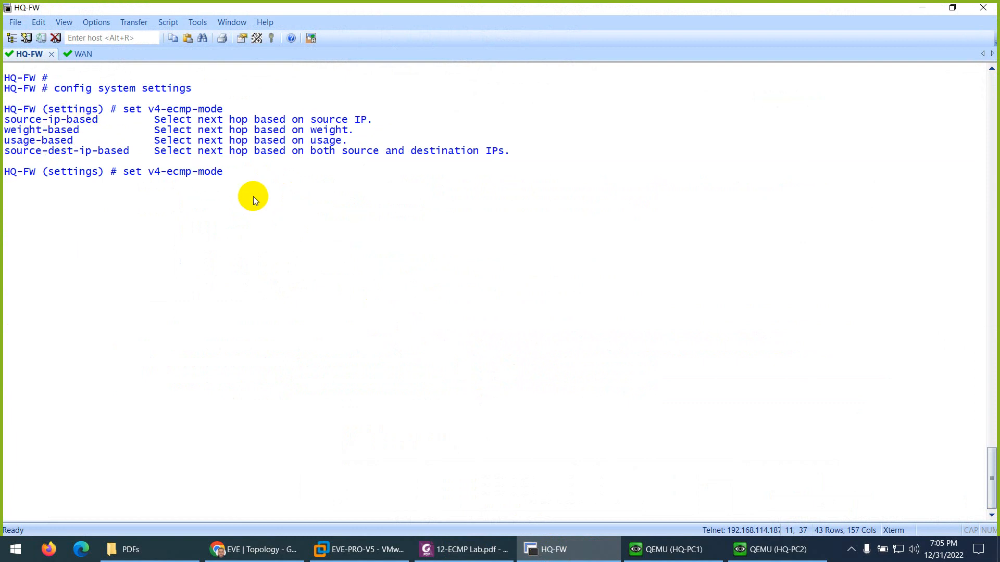
{"action": "left_click_drag", "start_coordinate": [130, 149], "coordinate": [11, 153]}
{"action": "type", "text": "source-dest-ip-based"}
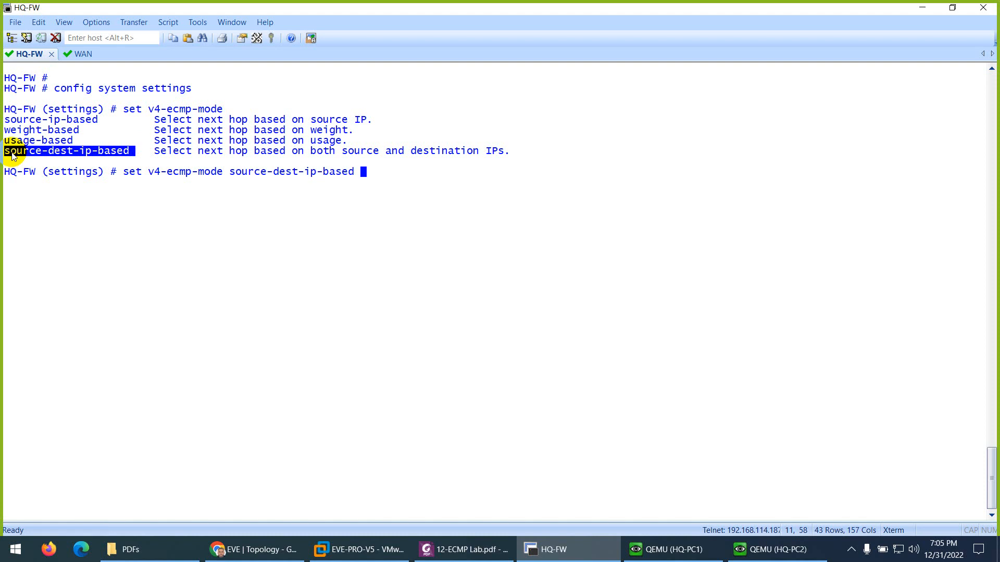
{"action": "key", "text": "Return"}
{"action": "type", "text": "end"}
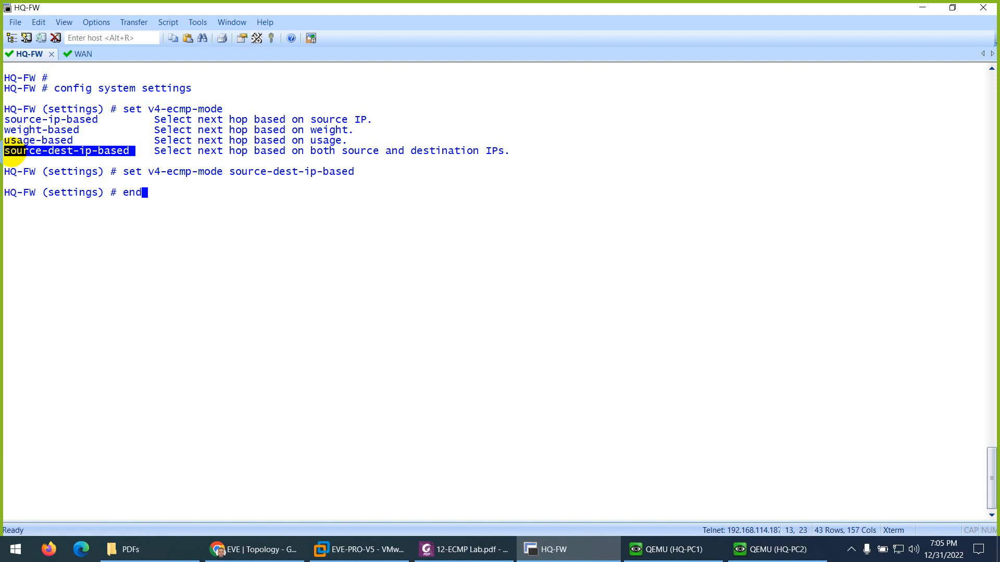
{"action": "key", "text": "Return"}
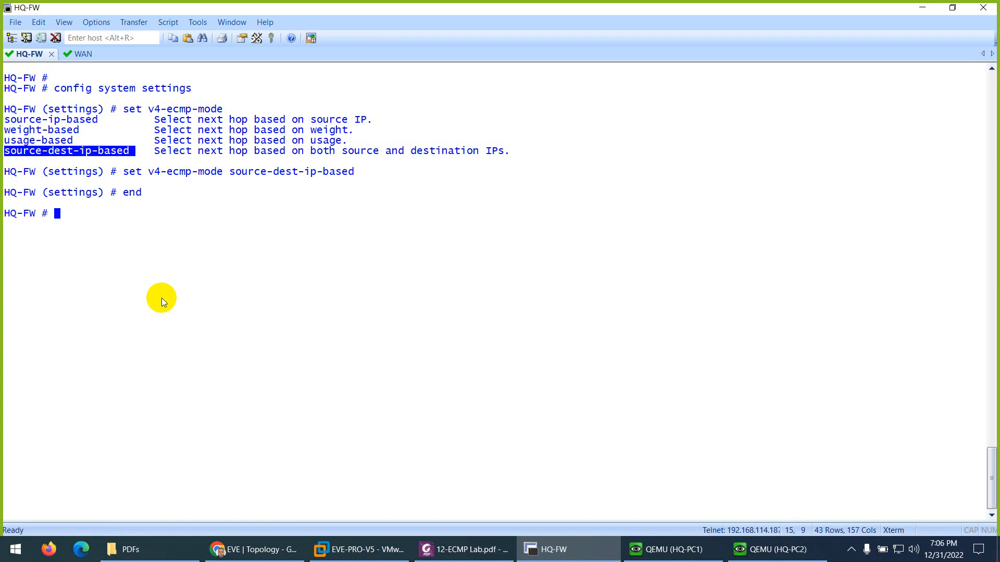
{"action": "left_click", "coordinate": [248, 557]}
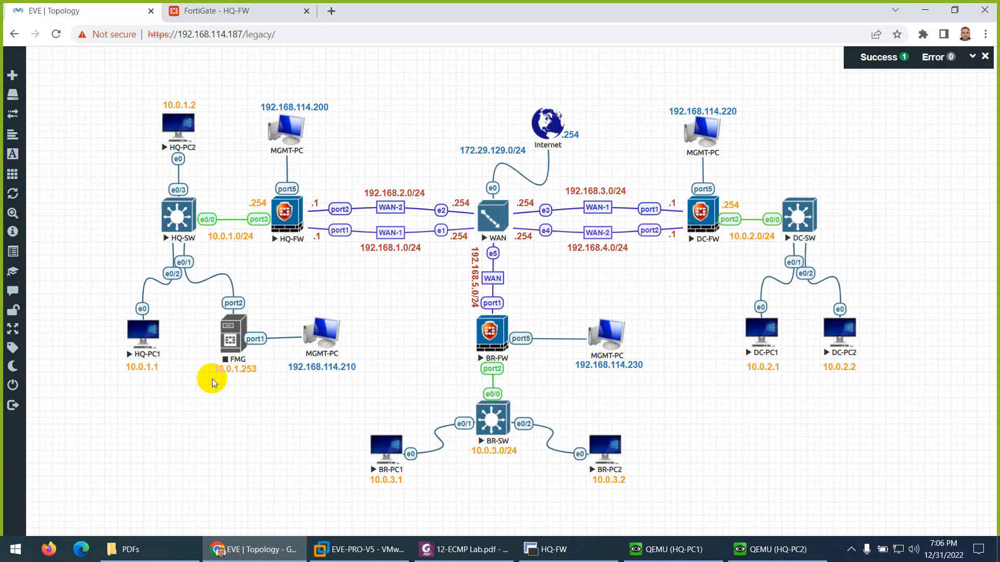
Step: Bring up HQ-PC1's console and review earlier 1.1.1.1 and yahoo.com hops through 192.168.2.254
{"action": "left_click", "coordinate": [148, 341]}
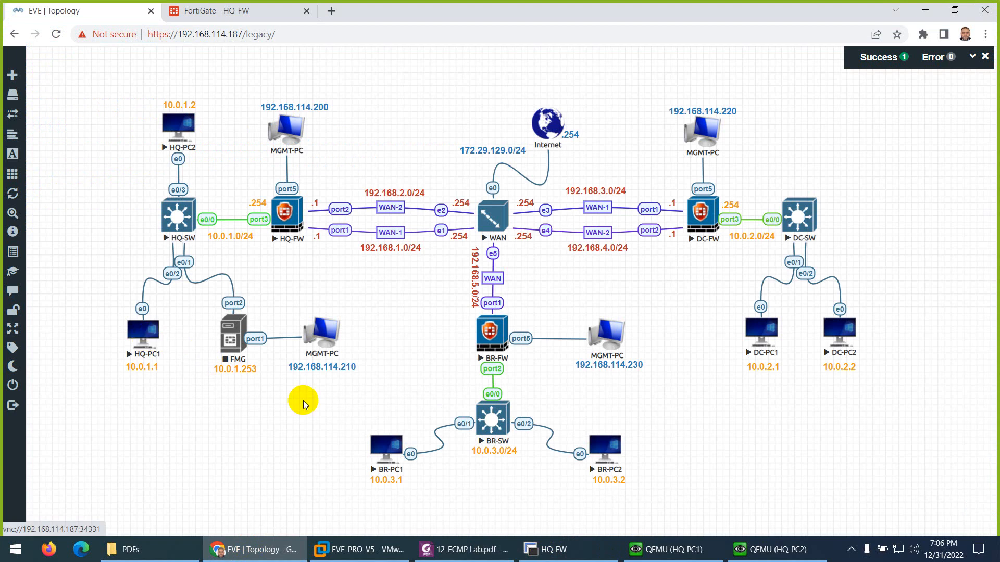
{"action": "left_click", "coordinate": [662, 553]}
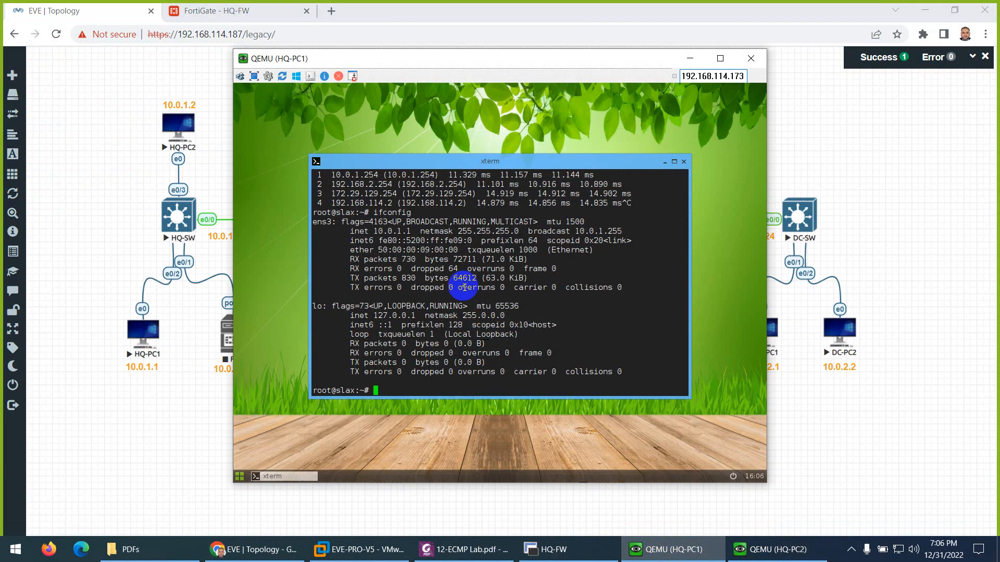
{"action": "scroll", "coordinate": [446, 268], "scroll_direction": "up", "scroll_amount": 5}
{"action": "scroll", "coordinate": [436, 268], "scroll_direction": "down", "scroll_amount": 3}
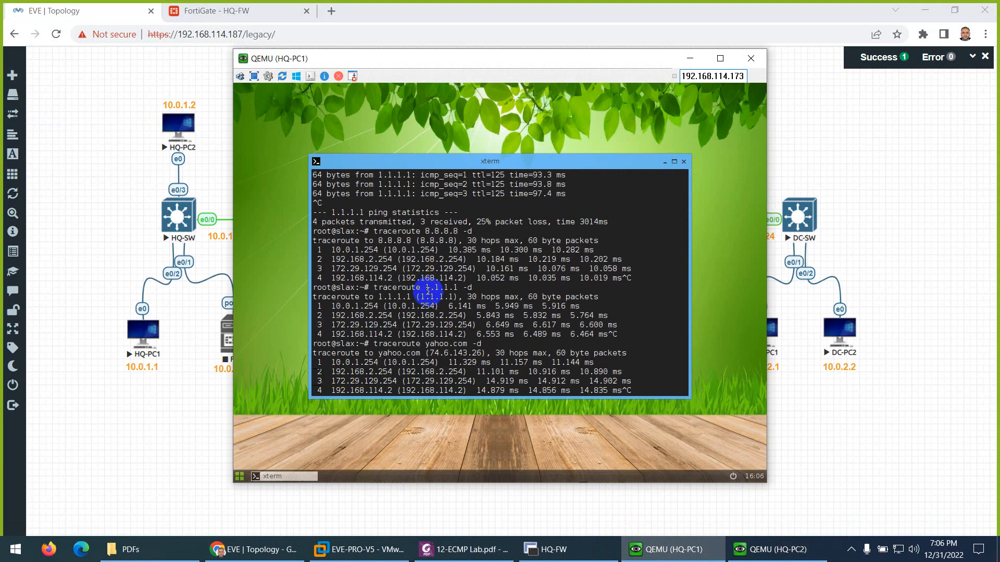
{"action": "left_click_drag", "start_coordinate": [341, 259], "coordinate": [386, 262]}
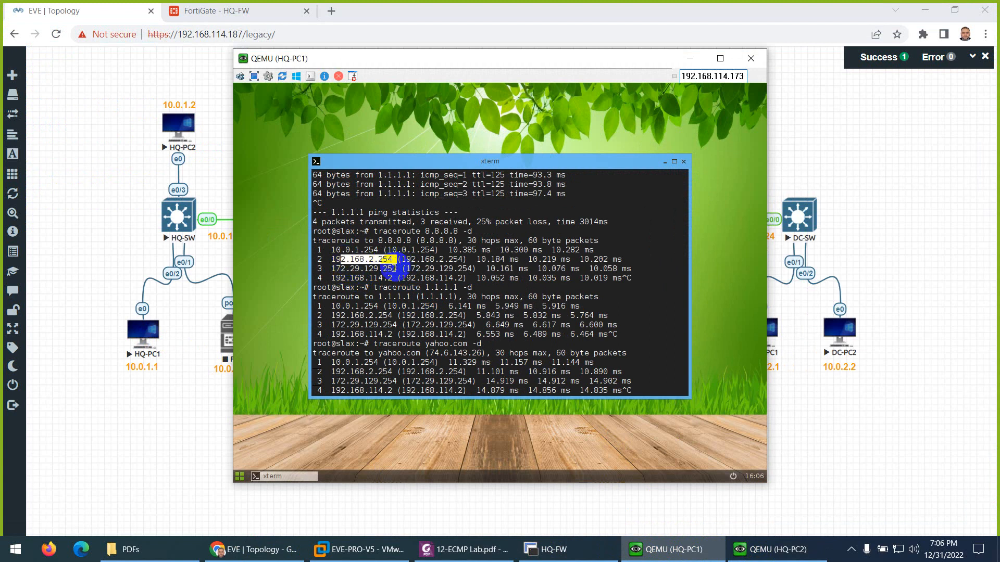
{"action": "left_click_drag", "start_coordinate": [336, 316], "coordinate": [397, 325]}
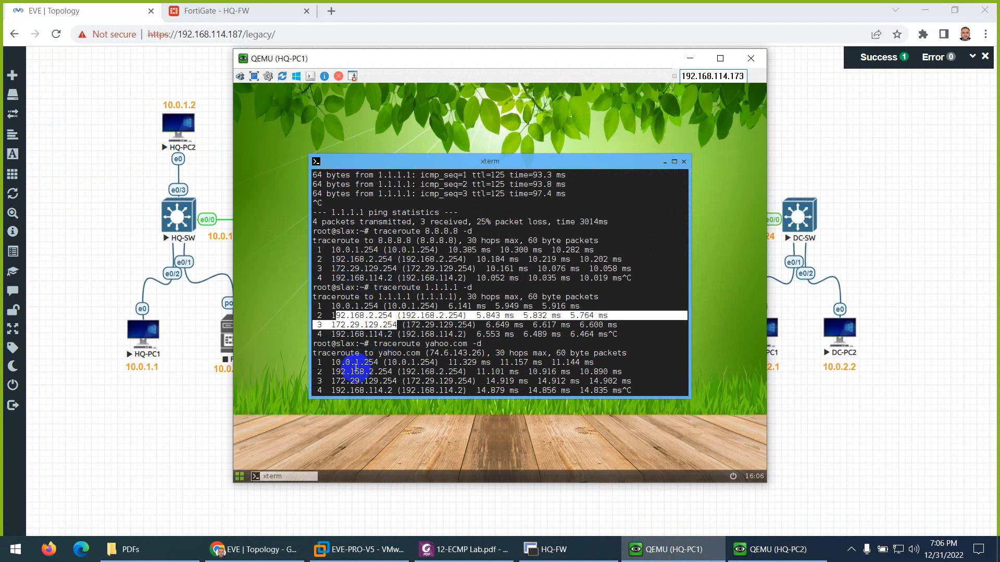
{"action": "left_click_drag", "start_coordinate": [345, 371], "coordinate": [404, 371]}
Step: Run ifconfig, then rerun the yahoo.com traceroute and note its hop through 192.168.1.254
{"action": "type", "text": "ifconfig"}
{"action": "key", "text": "Return"}
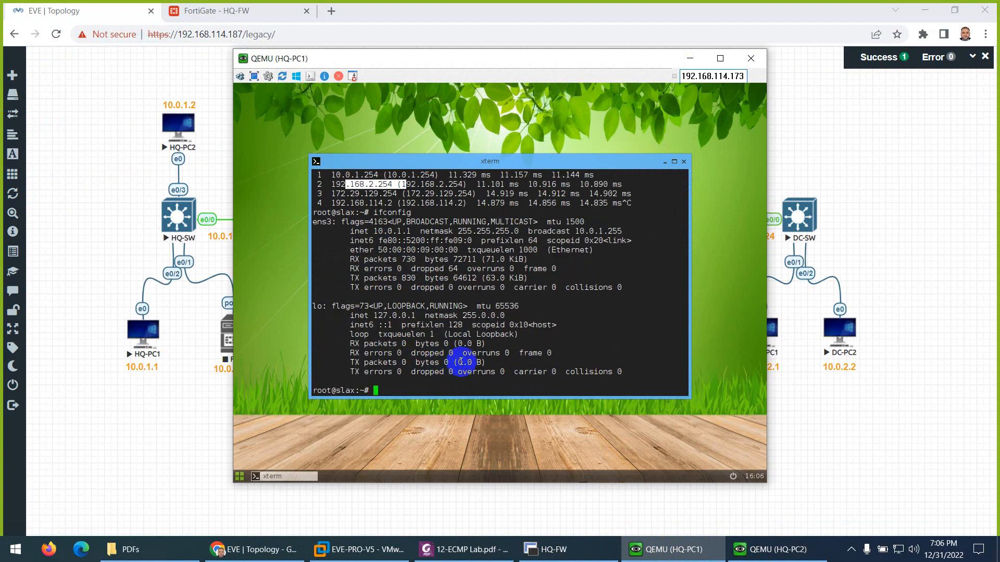
{"action": "key", "text": "ctrl+l"}
{"action": "key", "text": "Up"}
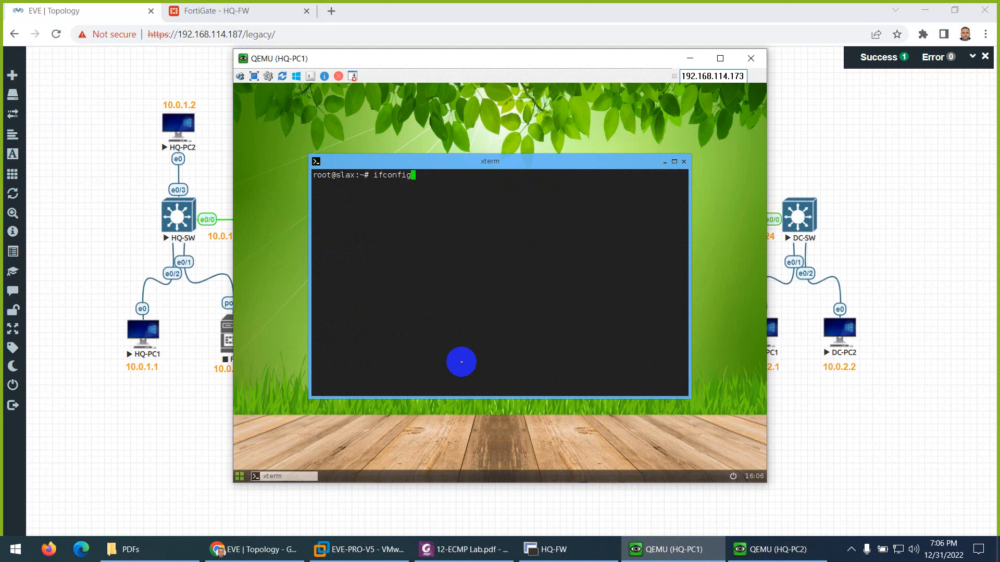
{"action": "key", "text": "Up"}
{"action": "key", "text": "Return"}
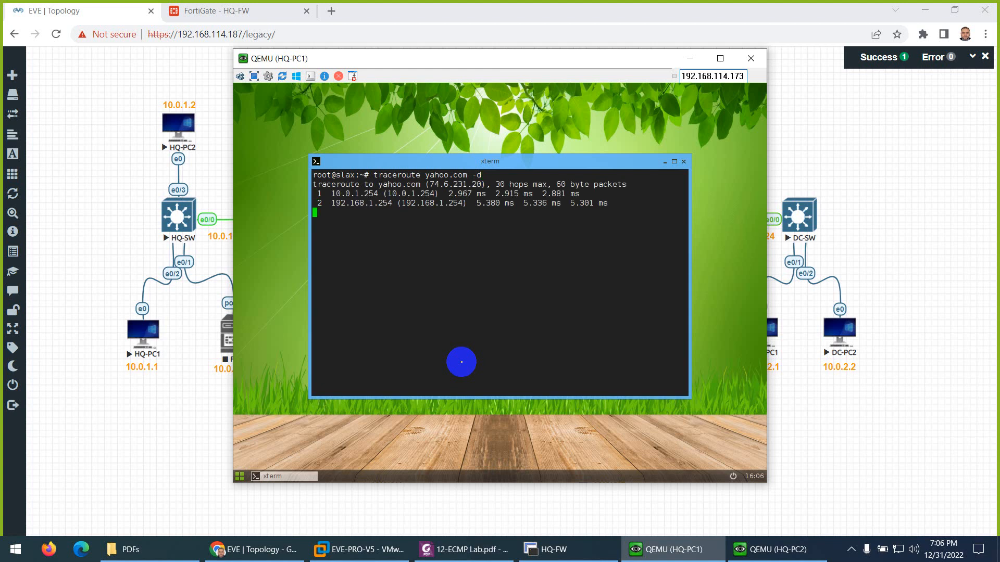
{"action": "key", "text": "ctrl+c"}
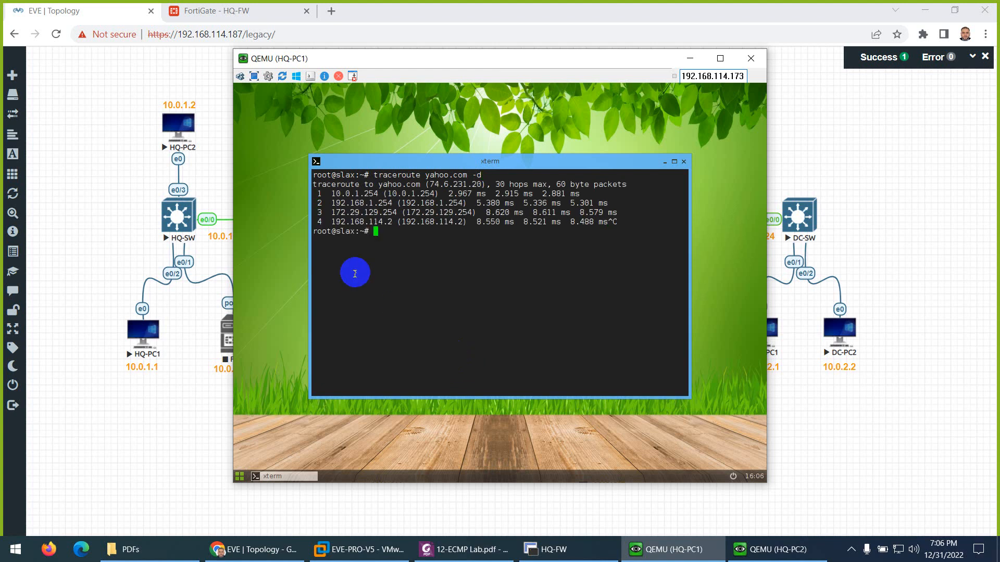
{"action": "left_click_drag", "start_coordinate": [364, 202], "coordinate": [394, 203]}
{"action": "left_click", "coordinate": [403, 239]}
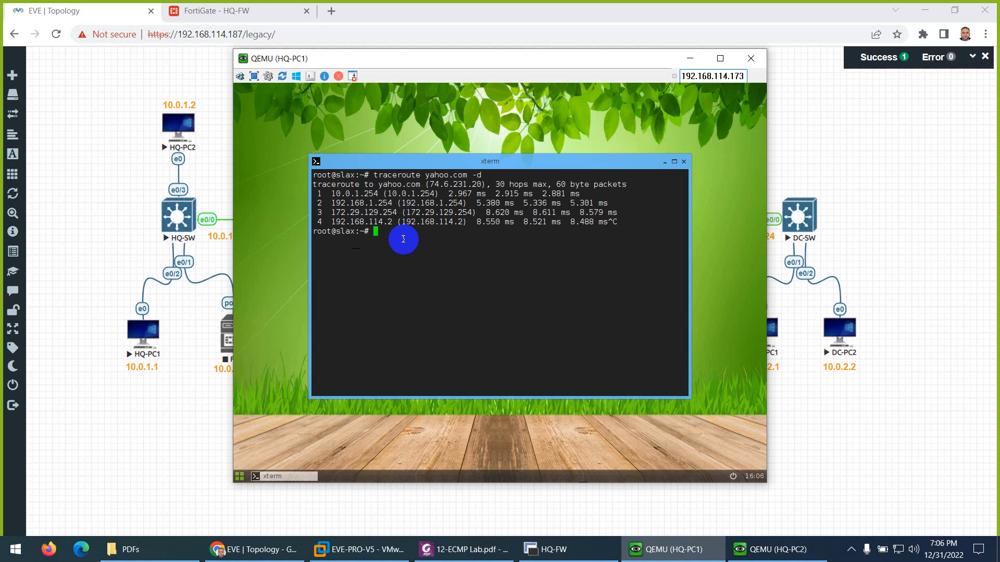
Step: Run traceroute facebook.com -d and stop it after the first hops
{"action": "key", "text": "Up"}
{"action": "key", "text": "BackSpace"}
{"action": "key", "text": "BackSpace"}
{"action": "key", "text": "BackSpace"}
{"action": "key", "text": "BackSpace"}
{"action": "key", "text": "BackSpace"}
{"action": "key", "text": "BackSpace"}
{"action": "key", "text": "BackSpace"}
{"action": "key", "text": "BackSpace"}
{"action": "key", "text": "BackSpace"}
{"action": "key", "text": "BackSpace"}
{"action": "key", "text": "BackSpace"}
{"action": "key", "text": "BackSpace"}
{"action": "type", "text": "facebook.com -d"}
{"action": "key", "text": "Return"}
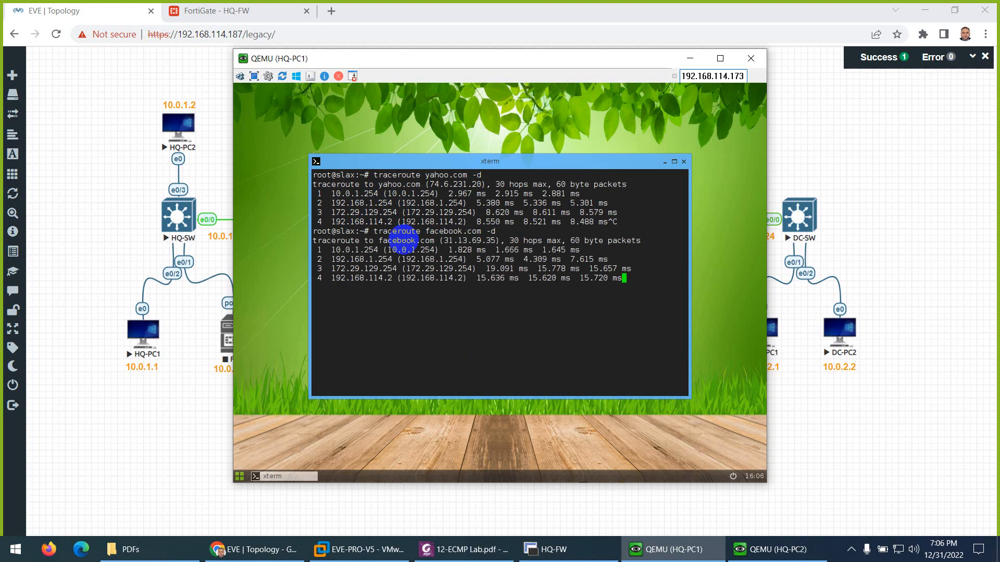
{"action": "key", "text": "ctrl+c"}
Step: Run traceroute 1.1.1.1 -d and note its hop through 192.168.2.254
{"action": "key", "text": "Up"}
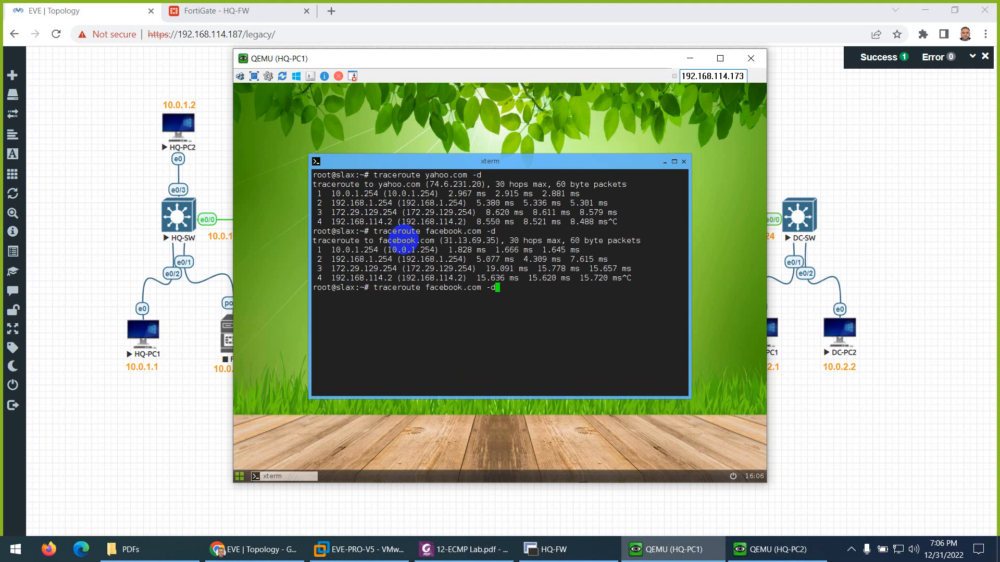
{"action": "key", "text": "BackSpace"}
{"action": "key", "text": "BackSpace"}
{"action": "key", "text": "BackSpace"}
{"action": "key", "text": "BackSpace"}
{"action": "key", "text": "BackSpace"}
{"action": "key", "text": "BackSpace"}
{"action": "key", "text": "BackSpace"}
{"action": "key", "text": "BackSpace"}
{"action": "key", "text": "BackSpace"}
{"action": "key", "text": "BackSpace"}
{"action": "key", "text": "BackSpace"}
{"action": "key", "text": "BackSpace"}
{"action": "key", "text": "BackSpace"}
{"action": "type", "text": "1.1.1.1 -d"}
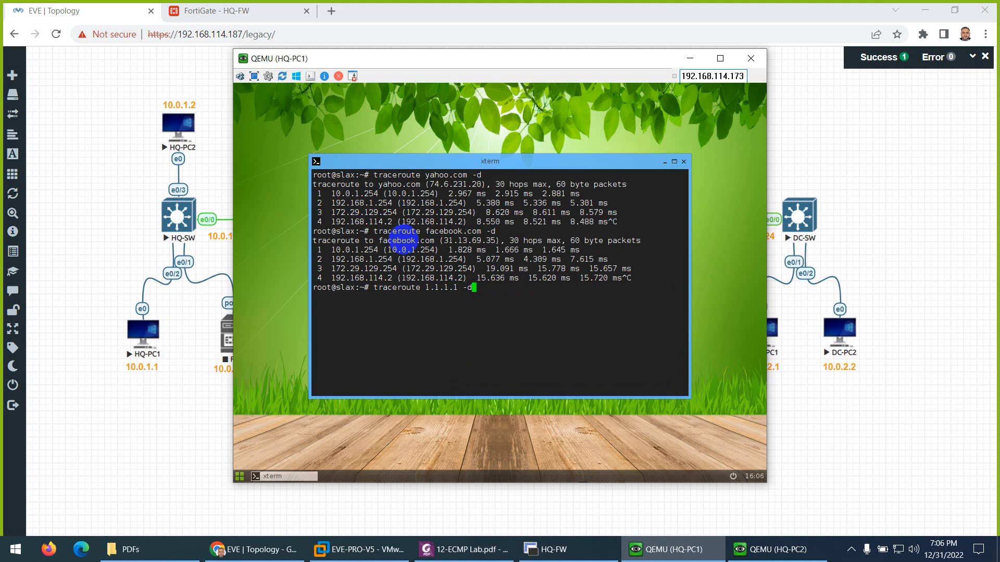
{"action": "key", "text": "Return"}
{"action": "key", "text": "ctrl+c"}
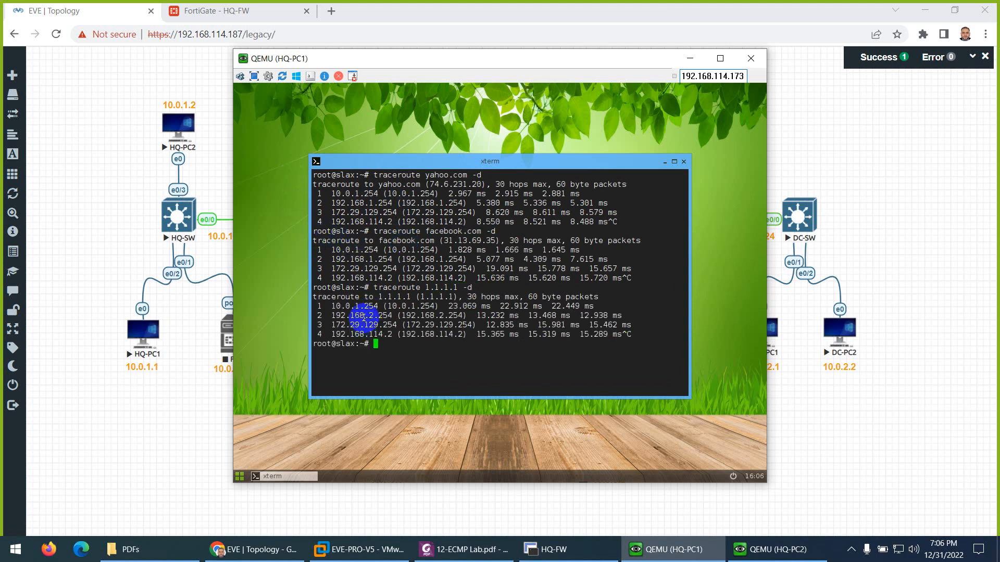
{"action": "left_click_drag", "start_coordinate": [359, 316], "coordinate": [382, 316]}
{"action": "left_click", "coordinate": [427, 345]}
Step: Run traceroute twitter.com -d, correcting the mistyped twitter-com, then return to the HQ-FW session
{"action": "key", "text": "Up"}
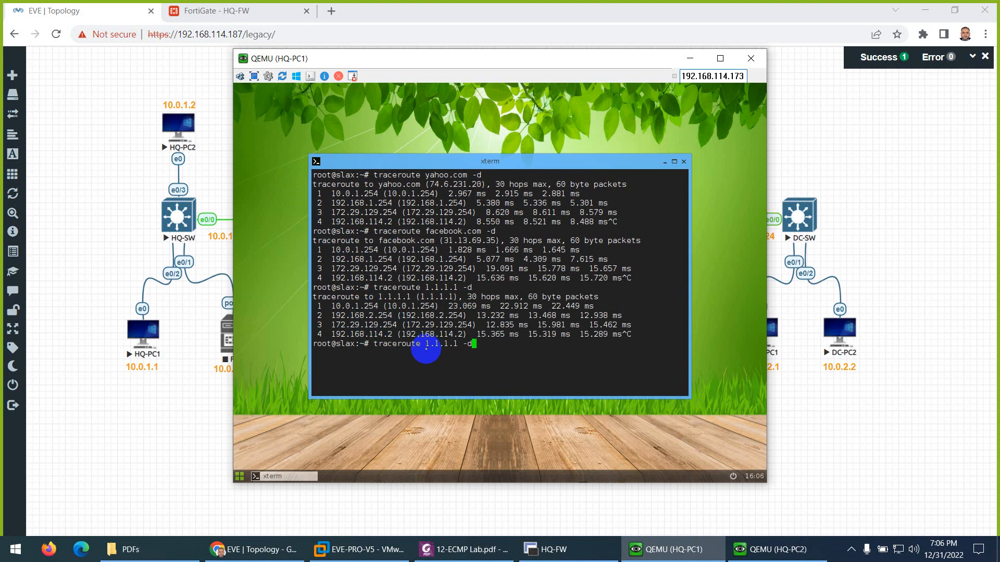
{"action": "key", "text": "BackSpace"}
{"action": "key", "text": "BackSpace"}
{"action": "key", "text": "BackSpace"}
{"action": "key", "text": "BackSpace"}
{"action": "key", "text": "BackSpace"}
{"action": "key", "text": "BackSpace"}
{"action": "key", "text": "BackSpace"}
{"action": "key", "text": "BackSpace"}
{"action": "type", "text": "twitter-com -d"}
{"action": "key", "text": "Return"}
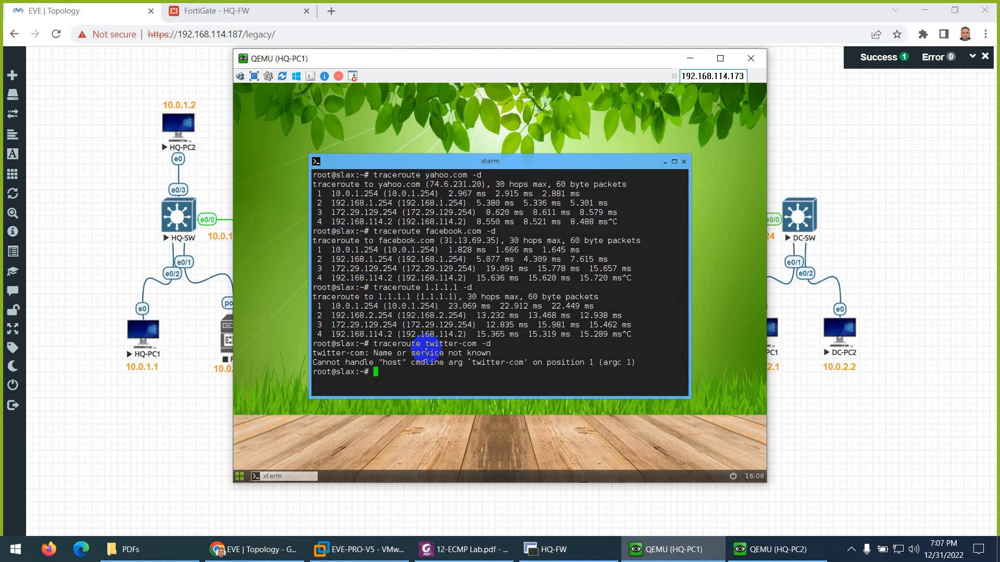
{"action": "key", "text": "Up"}
{"action": "key", "text": "BackSpace"}
{"action": "key", "text": "BackSpace"}
{"action": "key", "text": "BackSpace"}
{"action": "key", "text": "BackSpace"}
{"action": "type", "text": ".com -d"}
{"action": "key", "text": "Return"}
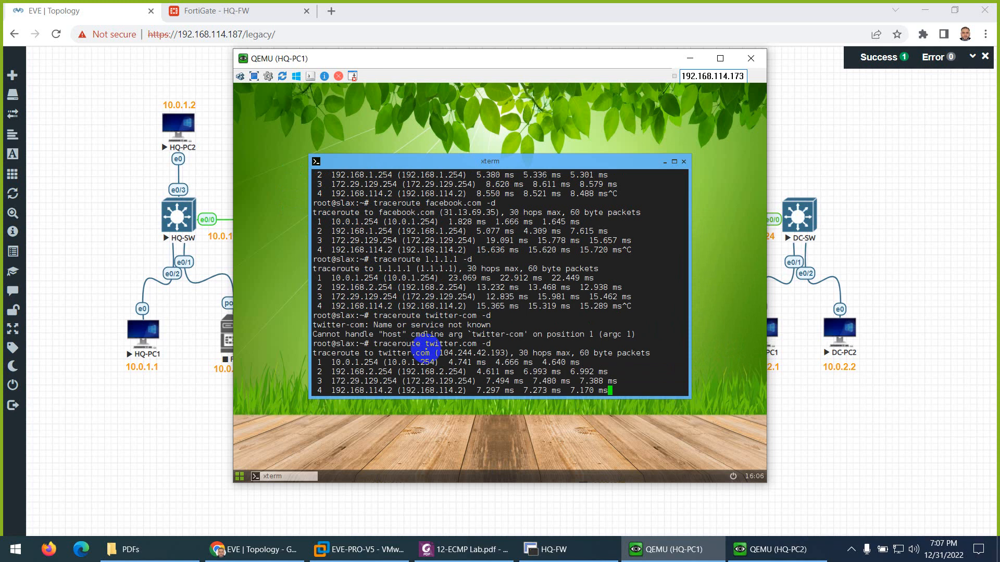
{"action": "key", "text": "ctrl+c"}
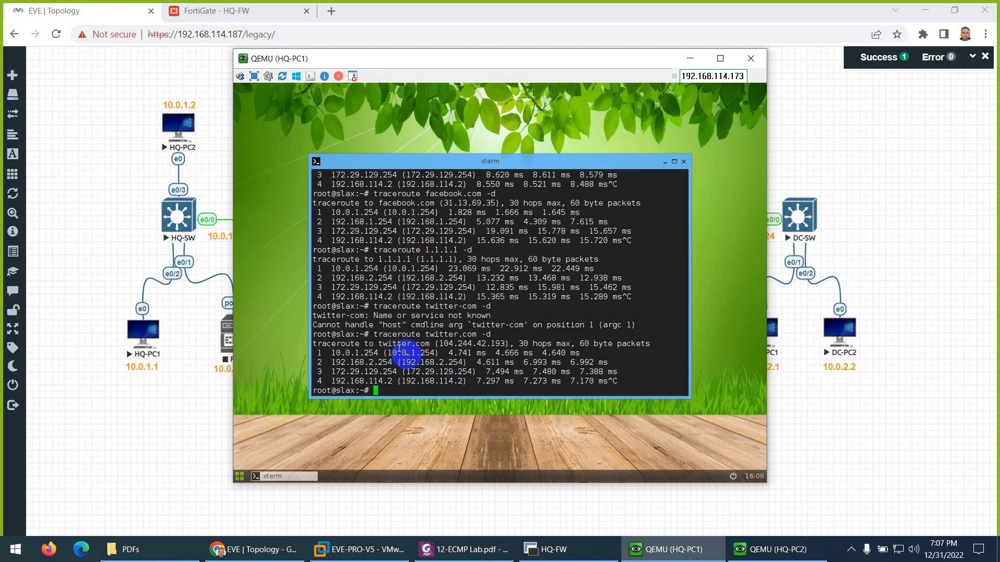
{"action": "left_click", "coordinate": [546, 549]}
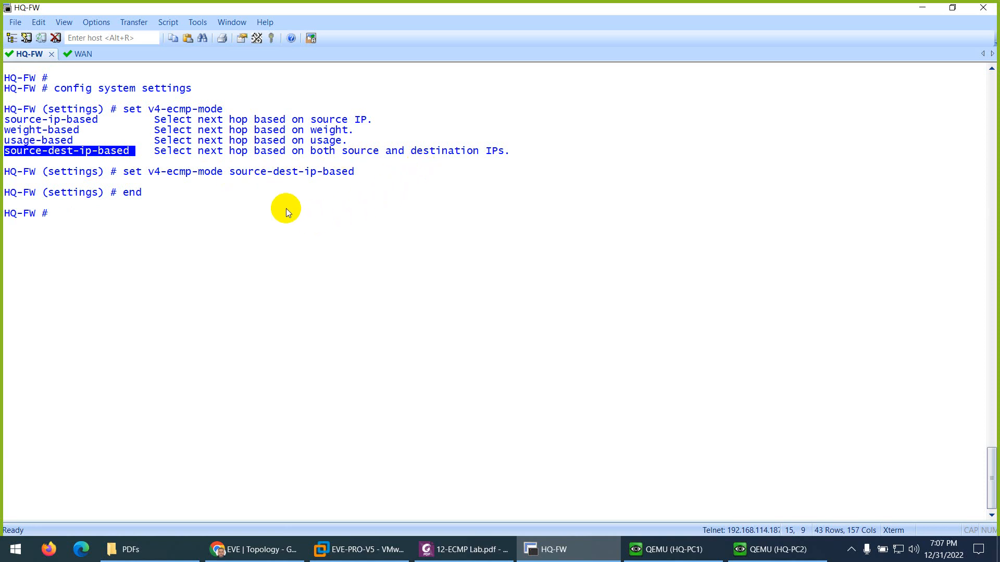
Step: Compare source-ip-based among HQ-FW's ECMP modes, check the lab PDF, then return to the Forward Traffic log
{"action": "left_click_drag", "start_coordinate": [106, 120], "coordinate": [12, 119]}
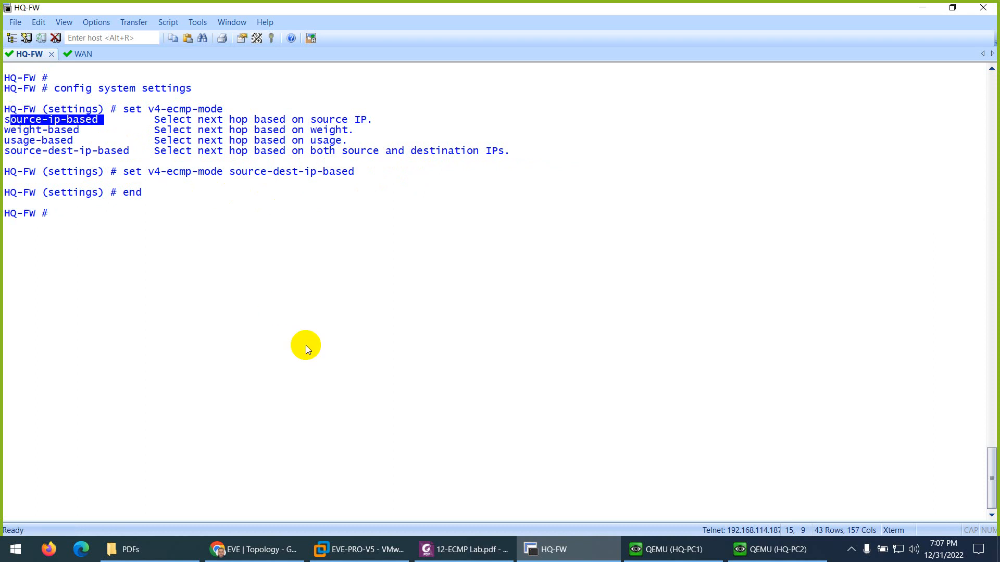
{"action": "left_click", "coordinate": [430, 548]}
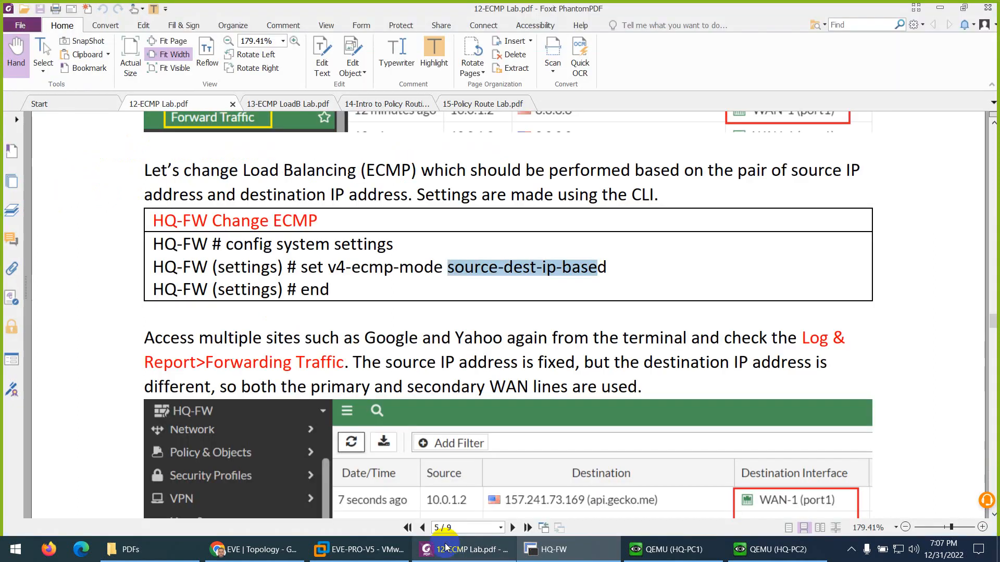
{"action": "scroll", "coordinate": [419, 387], "scroll_direction": "down", "scroll_amount": 5}
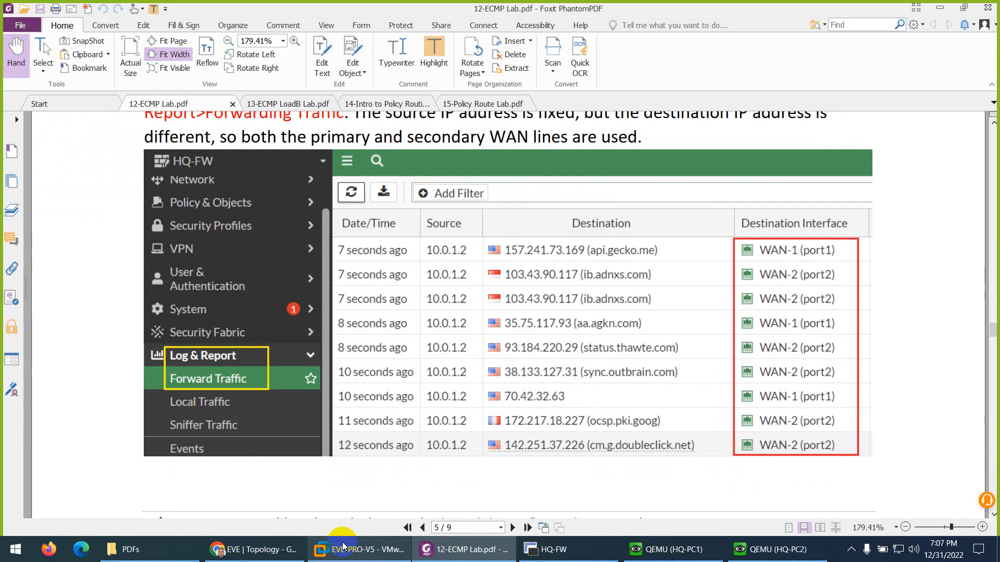
{"action": "left_click", "coordinate": [253, 550]}
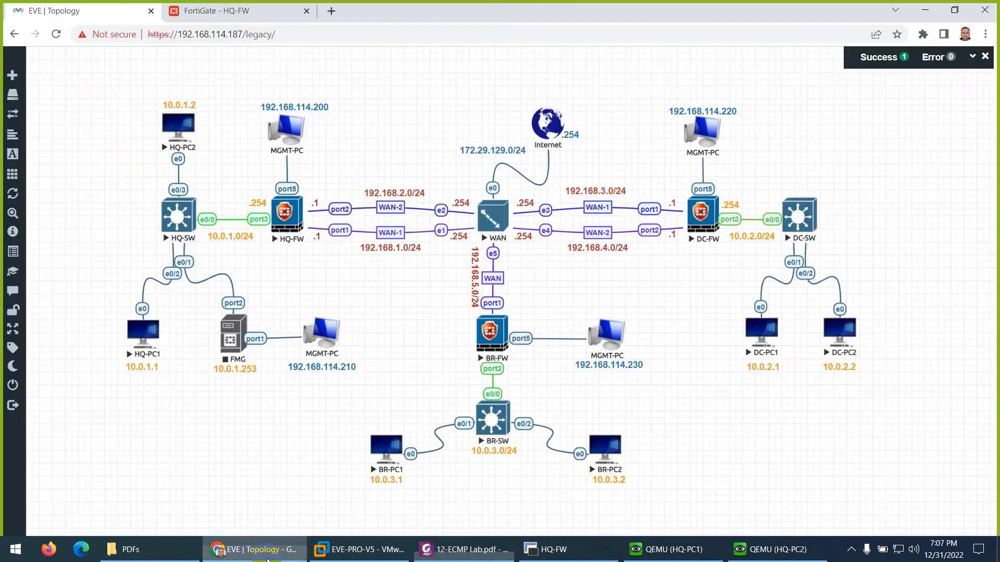
{"action": "left_click", "coordinate": [252, 12]}
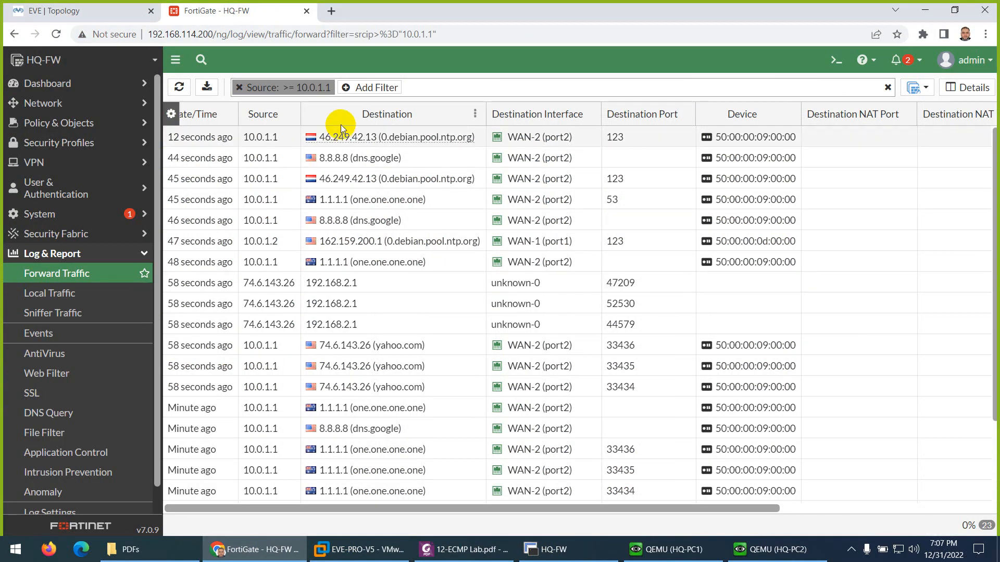
Step: Refresh the source-filtered Forward Traffic log and scroll through 10.0.1.2 sessions to 8.8.8.8 and 1.1.1.1 via WAN-1 (port1)
{"action": "left_click", "coordinate": [179, 87]}
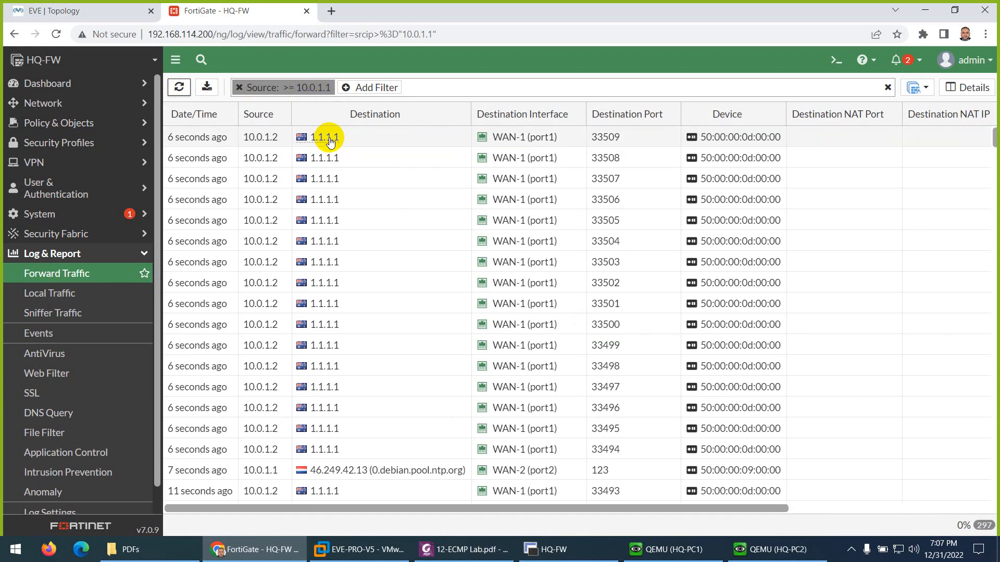
{"action": "scroll", "coordinate": [348, 182], "scroll_direction": "down", "scroll_amount": 1}
{"action": "scroll", "coordinate": [362, 232], "scroll_direction": "down", "scroll_amount": 2}
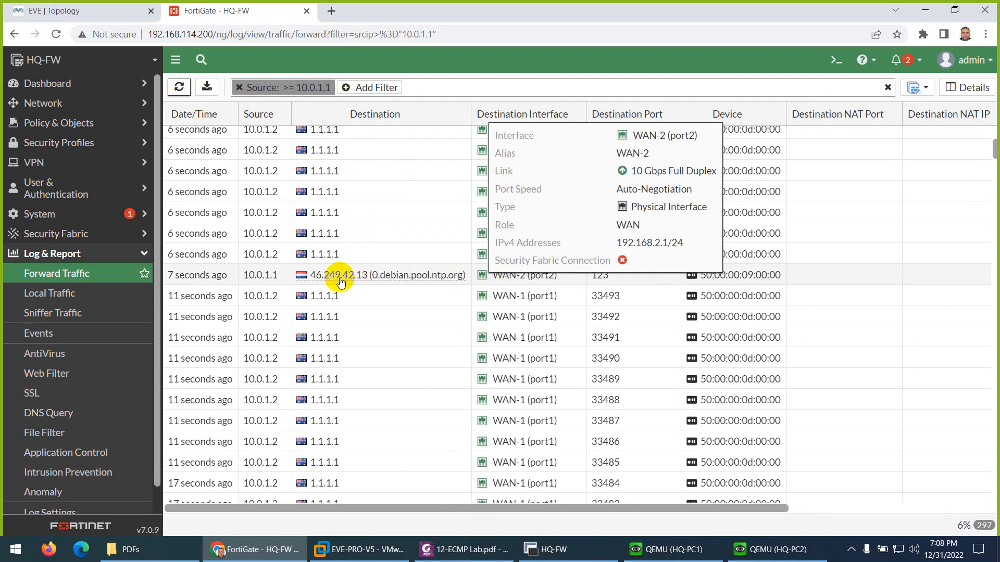
{"action": "scroll", "coordinate": [335, 268], "scroll_direction": "down", "scroll_amount": 2}
{"action": "scroll", "coordinate": [430, 289], "scroll_direction": "down", "scroll_amount": 1}
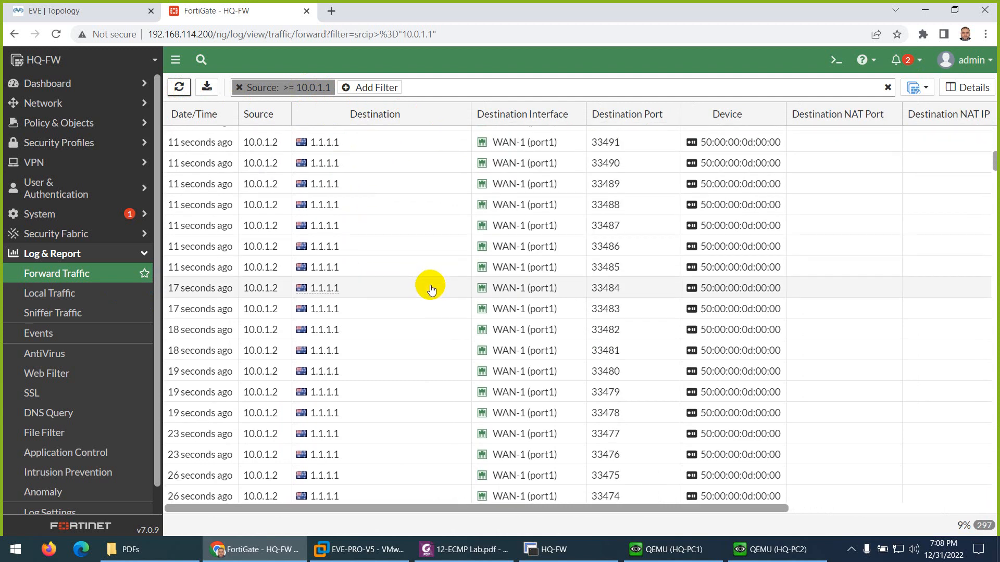
{"action": "scroll", "coordinate": [495, 270], "scroll_direction": "down", "scroll_amount": 9}
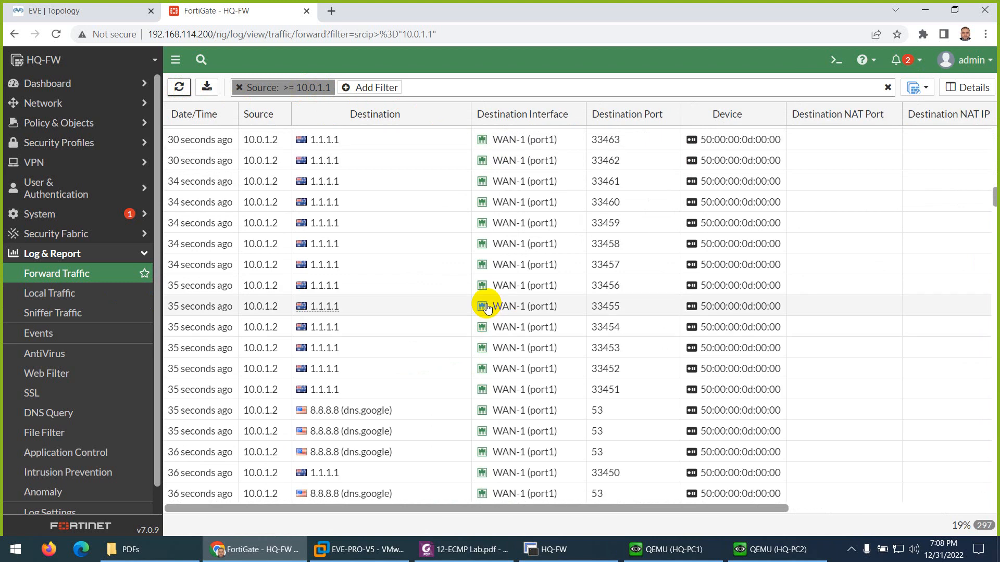
{"action": "scroll", "coordinate": [476, 325], "scroll_direction": "down", "scroll_amount": 2}
{"action": "scroll", "coordinate": [423, 311], "scroll_direction": "down", "scroll_amount": 6}
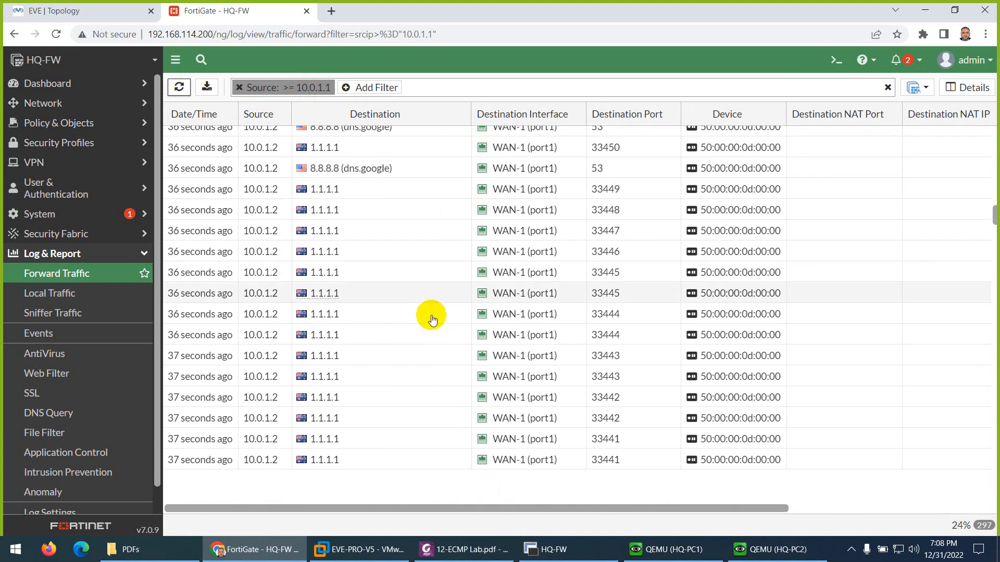
{"action": "scroll", "coordinate": [464, 357], "scroll_direction": "down", "scroll_amount": 2}
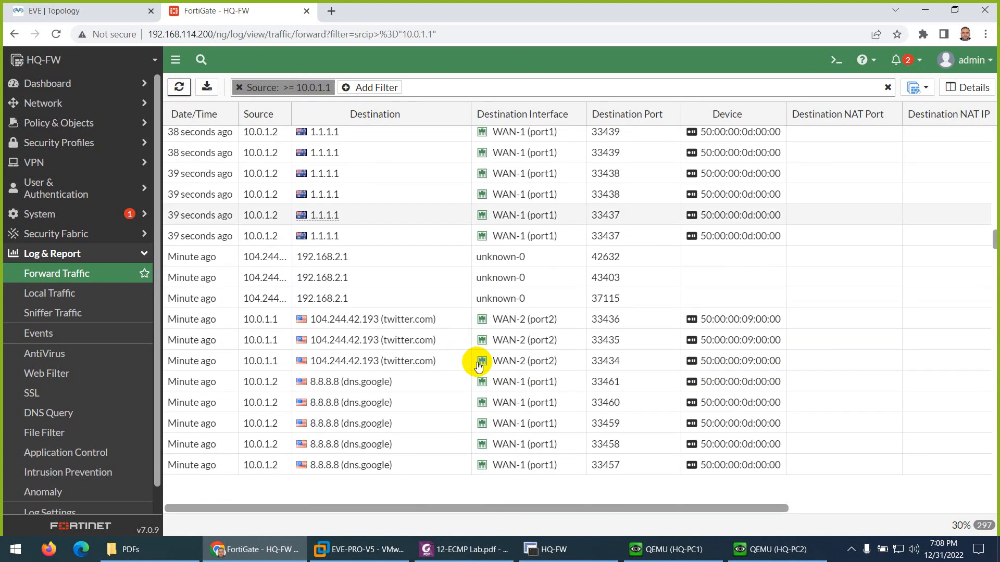
{"action": "mouse_move", "coordinate": [356, 325]}
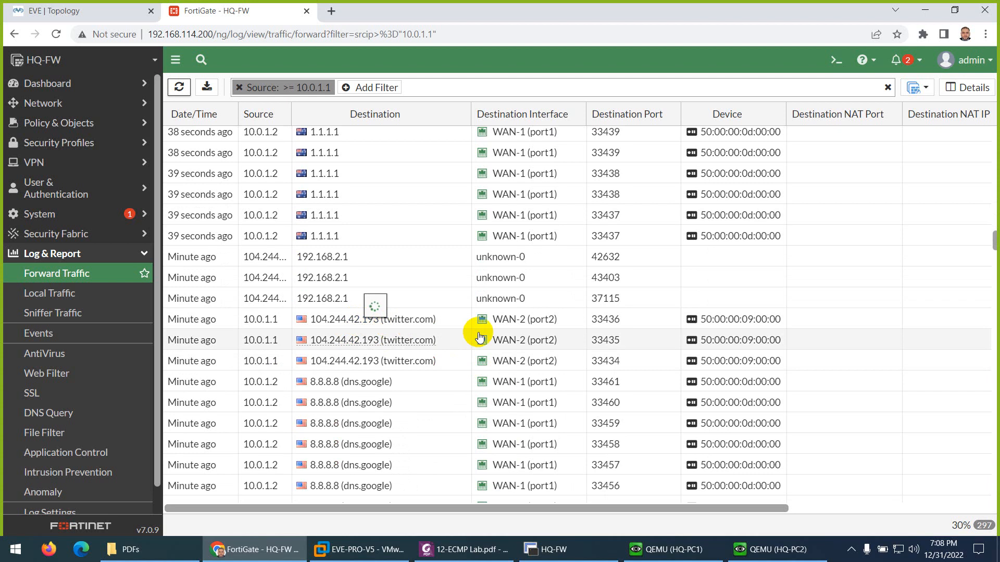
{"action": "scroll", "coordinate": [383, 346], "scroll_direction": "down", "scroll_amount": 2}
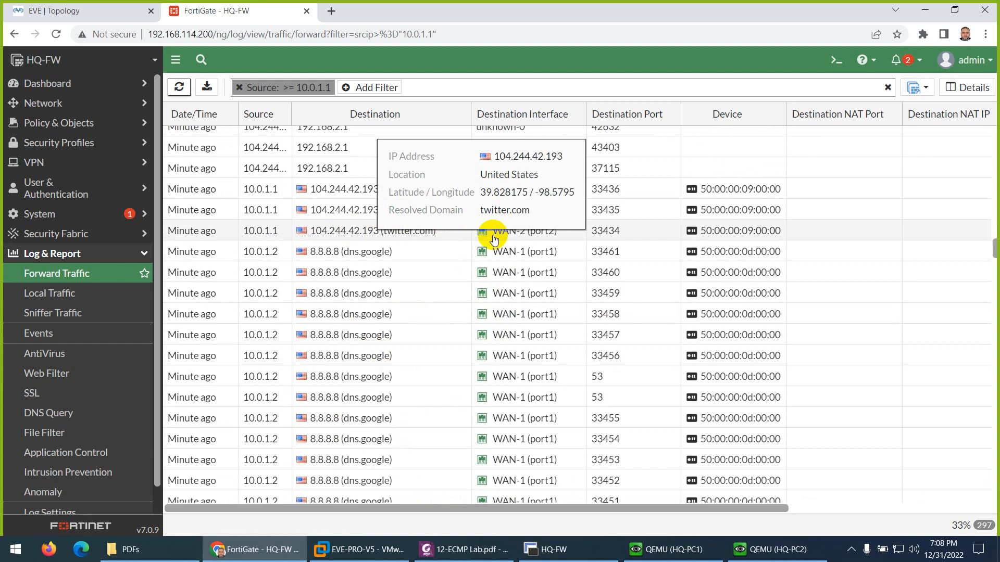
{"action": "scroll", "coordinate": [415, 314], "scroll_direction": "down", "scroll_amount": 3}
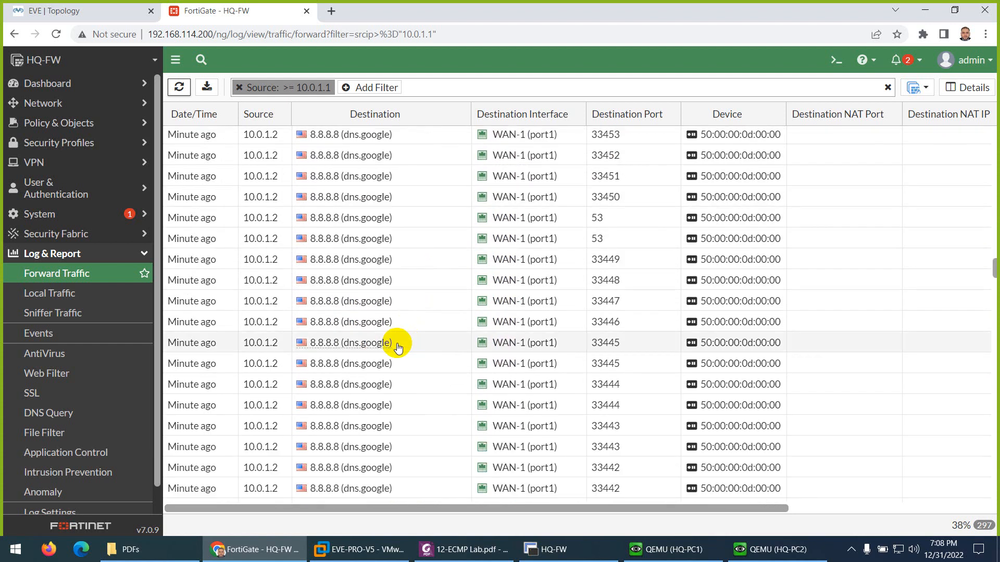
{"action": "scroll", "coordinate": [412, 261], "scroll_direction": "up", "scroll_amount": 10}
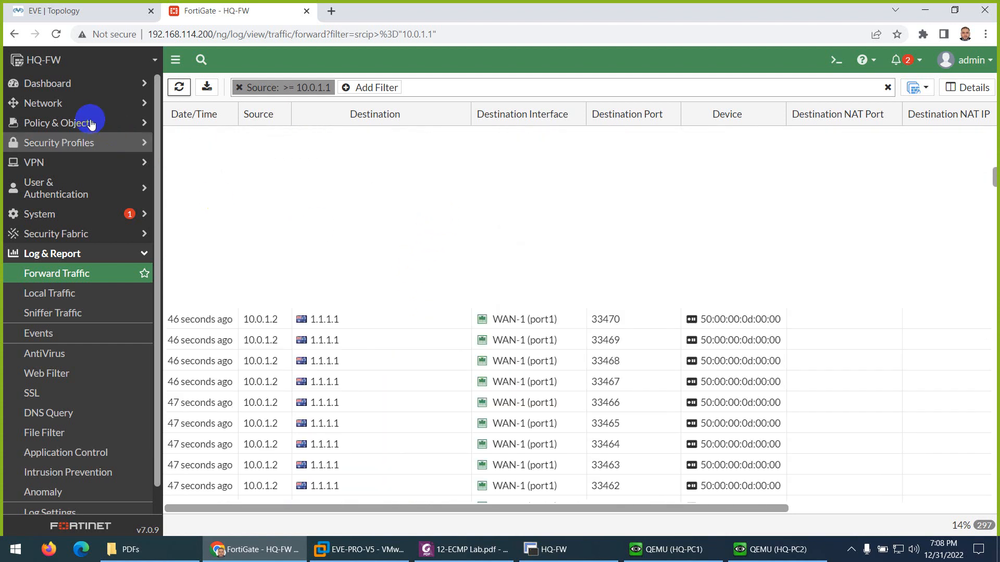
Step: Open Dashboard > FortiView Sessions and review 10.0.1.1 sessions split between WAN-1 (port1) and WAN-2 (port2)
{"action": "left_click", "coordinate": [63, 83]}
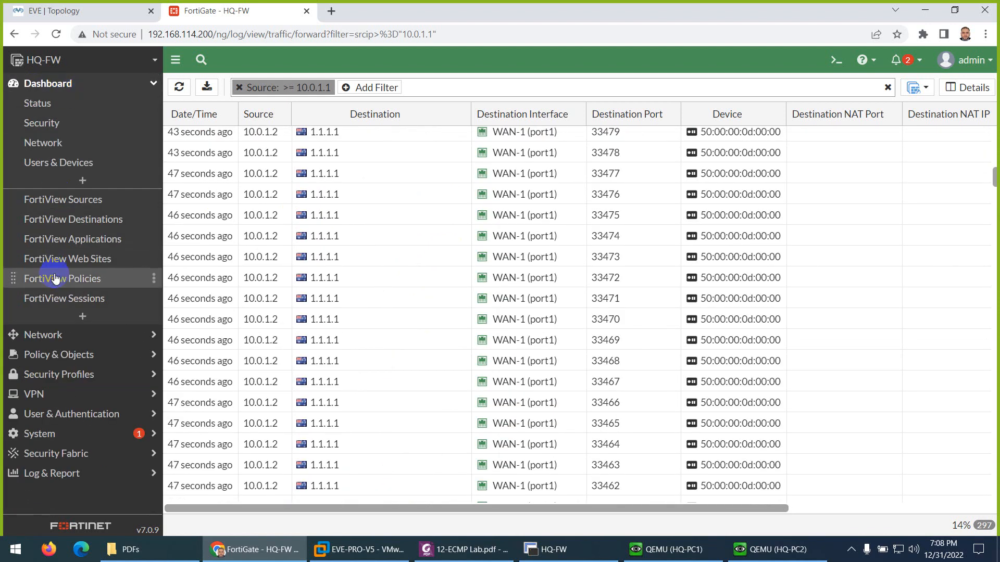
{"action": "left_click", "coordinate": [152, 293]}
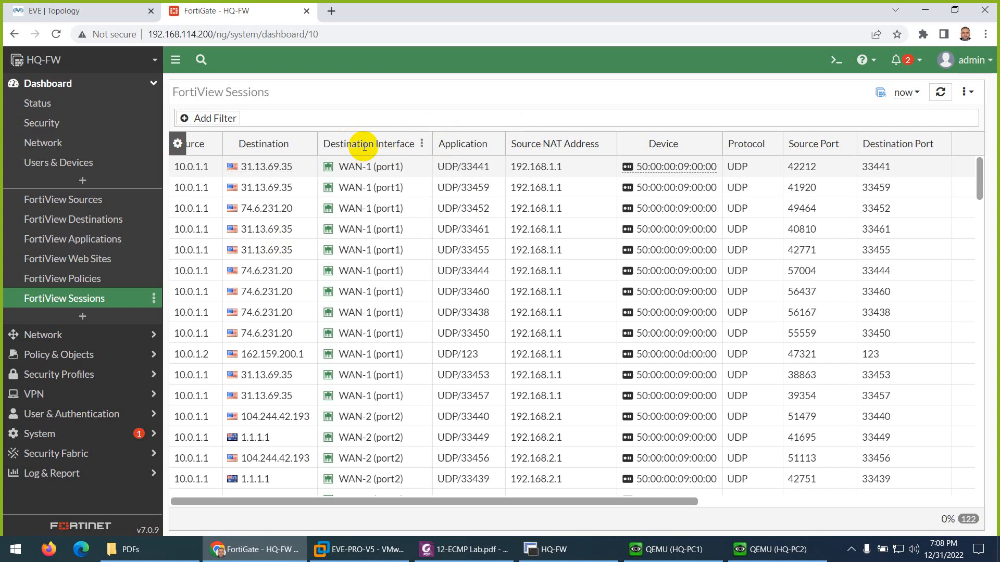
{"action": "right_click", "coordinate": [195, 169]}
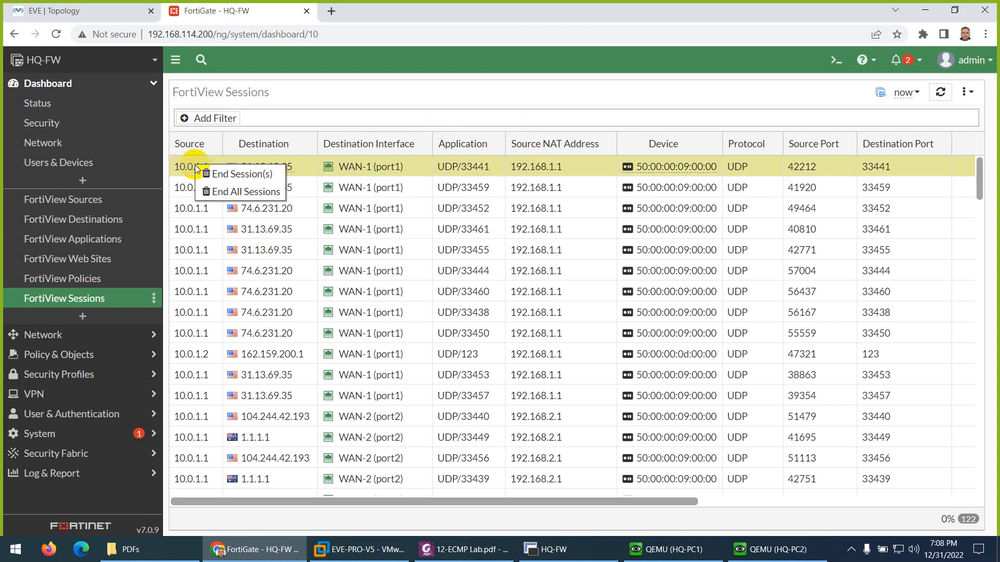
{"action": "left_click", "coordinate": [317, 107]}
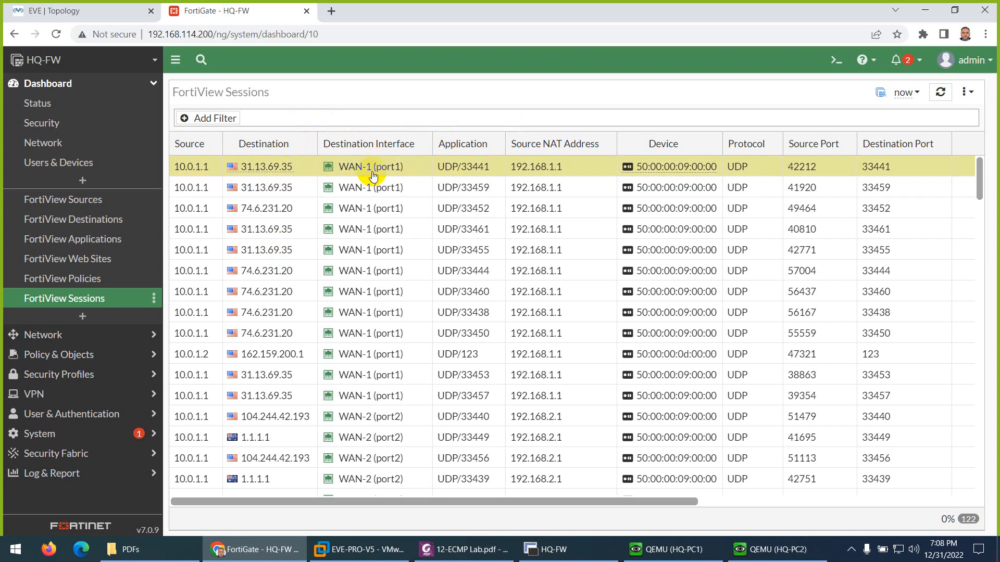
{"action": "scroll", "coordinate": [364, 224], "scroll_direction": "down", "scroll_amount": 4}
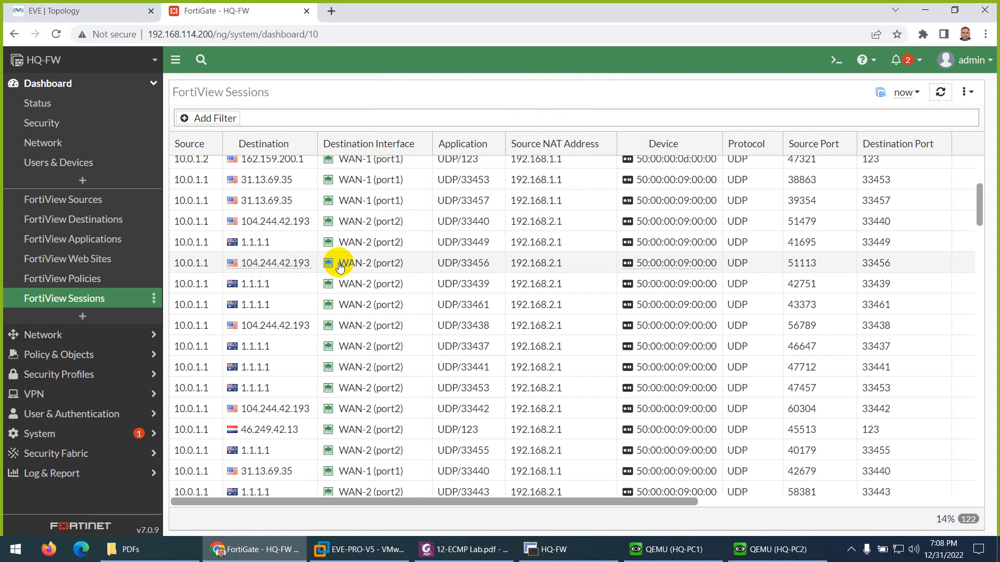
{"action": "scroll", "coordinate": [346, 272], "scroll_direction": "down", "scroll_amount": 4}
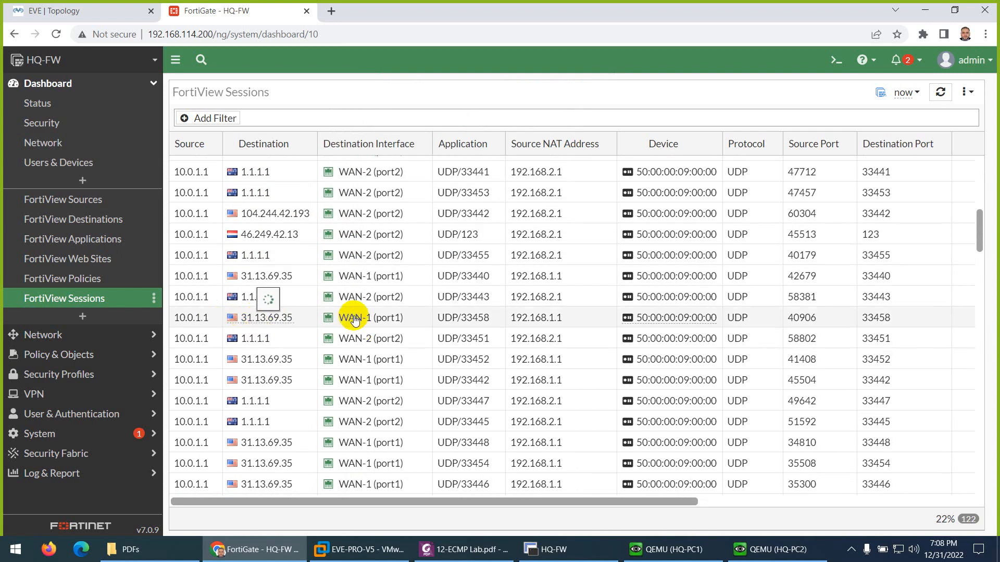
{"action": "mouse_move", "coordinate": [352, 318]}
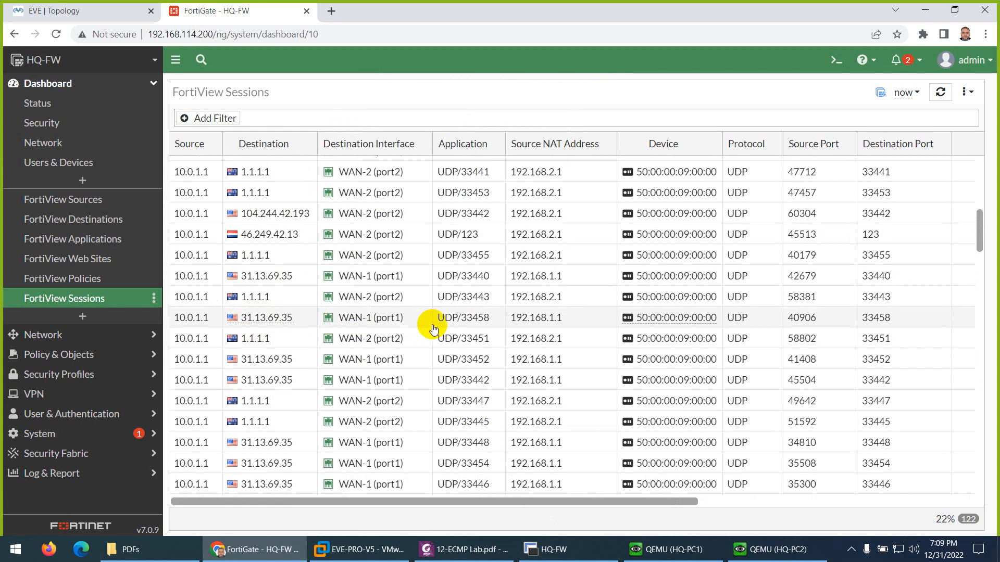
{"action": "left_click", "coordinate": [554, 549]}
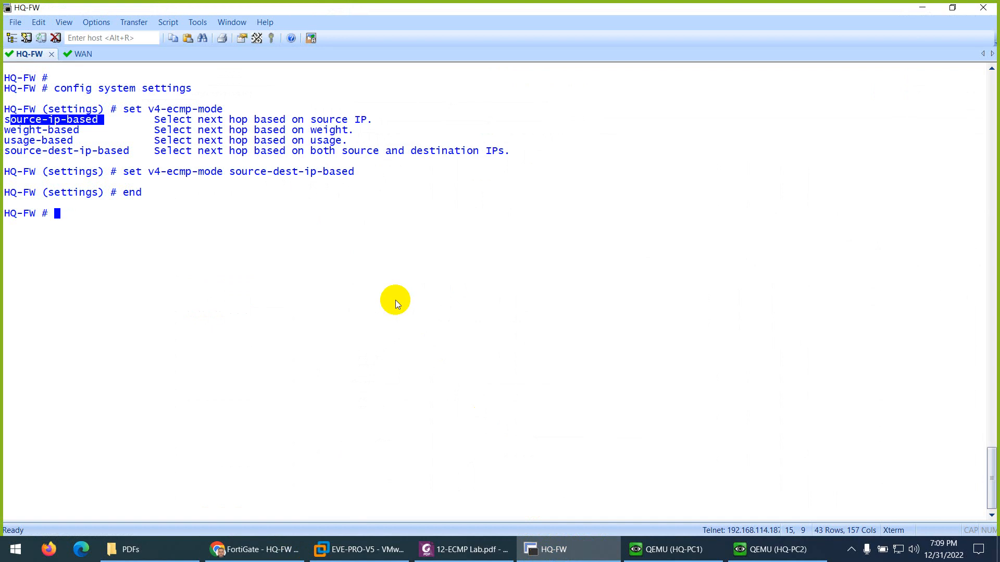
Step: Clear the HQ-FW SecureCRT screen to bare prompts, then return to the 12-ECMP Lab PDF
{"action": "key", "text": "ctrl+l"}
{"action": "key", "text": "Return"}
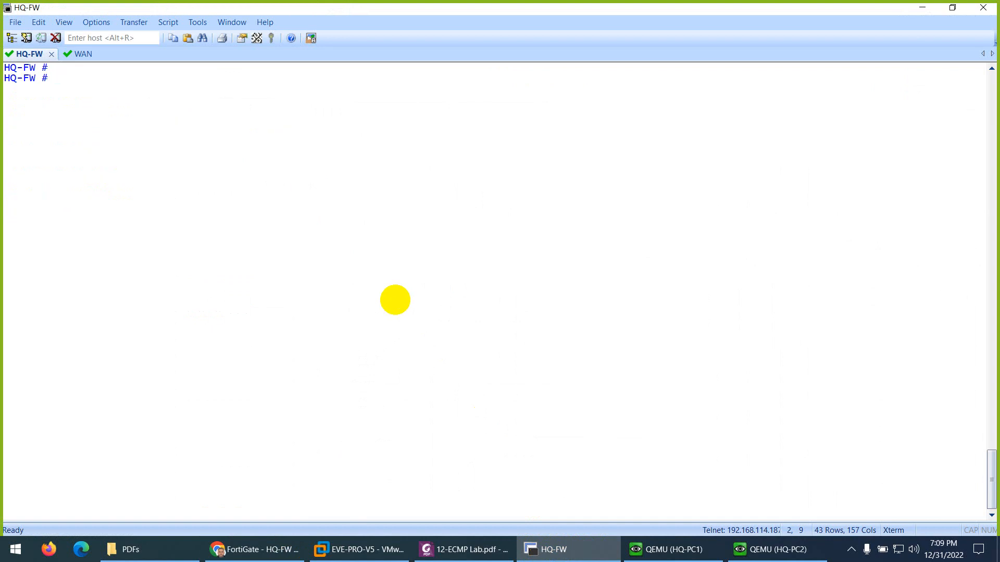
{"action": "left_click", "coordinate": [466, 549]}
Step: Scroll through the 12-ECMP Lab guide down to page 9
{"action": "scroll", "coordinate": [424, 390], "scroll_direction": "down", "scroll_amount": 8}
{"action": "scroll", "coordinate": [426, 392], "scroll_direction": "down", "scroll_amount": 5}
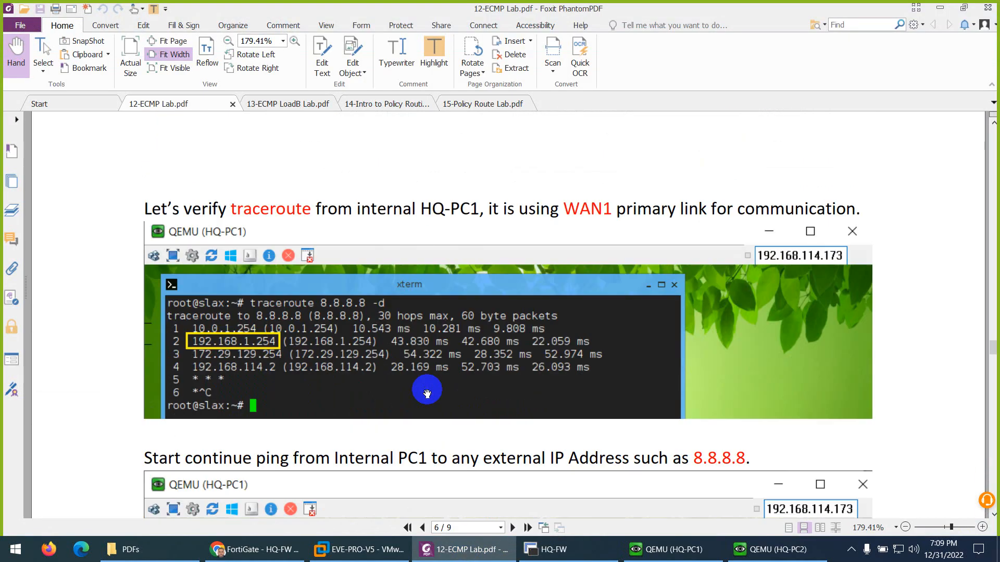
{"action": "scroll", "coordinate": [413, 345], "scroll_direction": "down", "scroll_amount": 4}
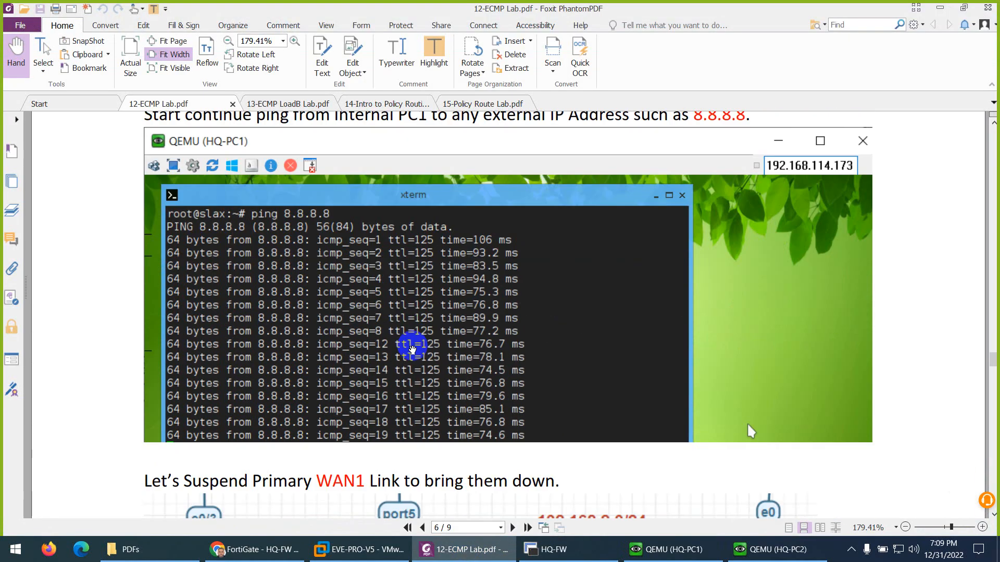
{"action": "scroll", "coordinate": [412, 345], "scroll_direction": "up", "scroll_amount": 2}
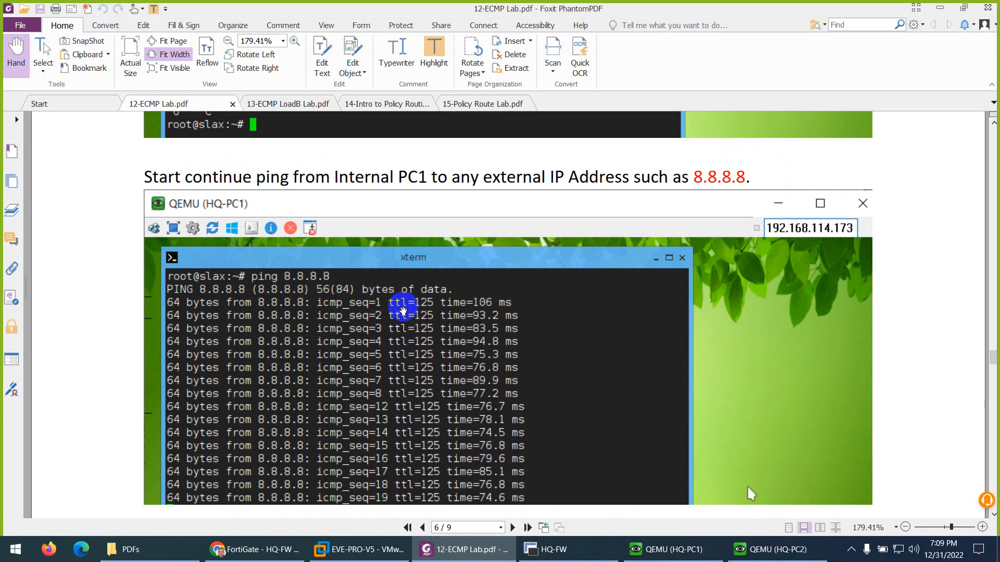
{"action": "scroll", "coordinate": [402, 312], "scroll_direction": "down", "scroll_amount": 11}
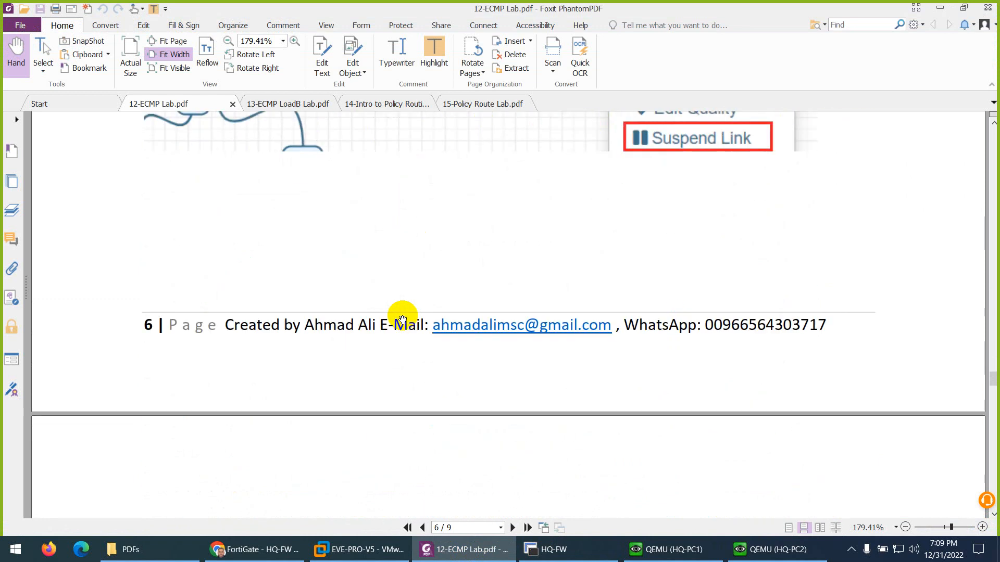
{"action": "scroll", "coordinate": [401, 321], "scroll_direction": "down", "scroll_amount": 20}
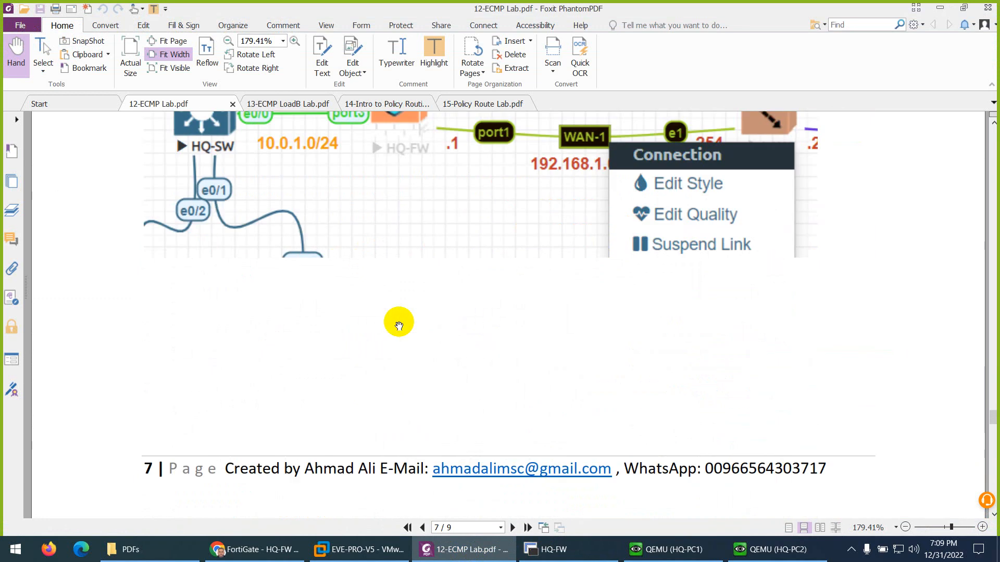
{"action": "scroll", "coordinate": [398, 326], "scroll_direction": "down", "scroll_amount": 20}
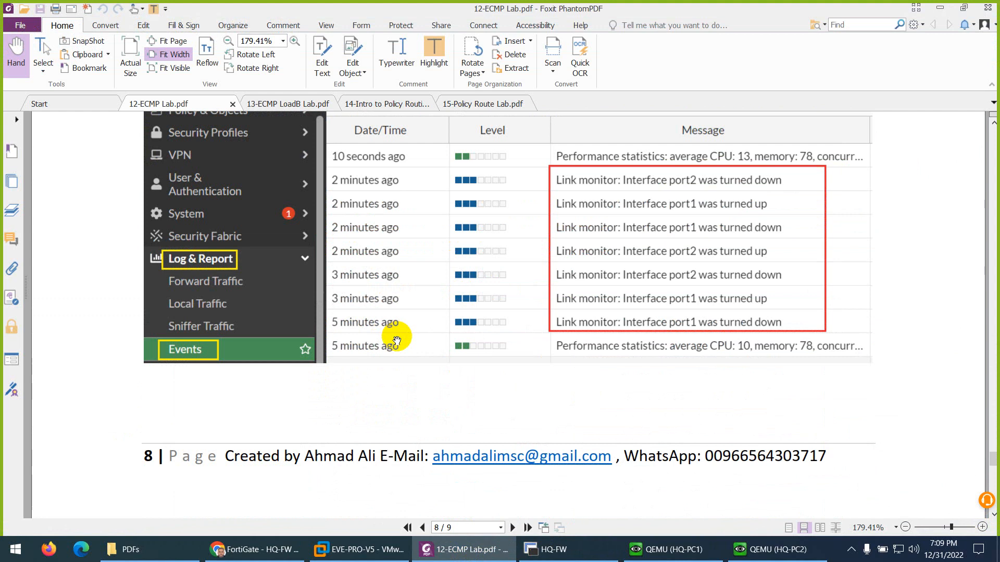
{"action": "scroll", "coordinate": [397, 341], "scroll_direction": "down", "scroll_amount": 11}
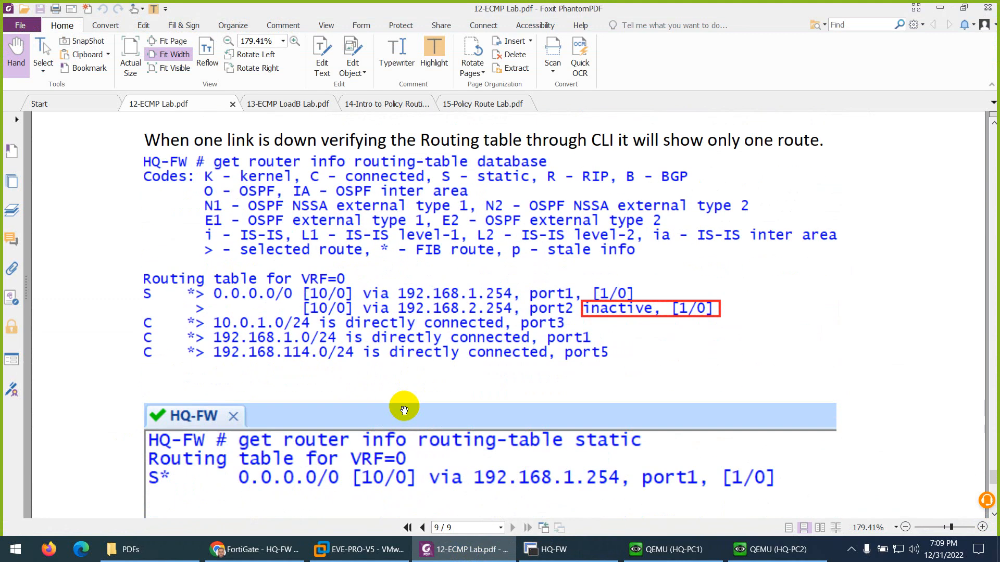
{"action": "scroll", "coordinate": [403, 410], "scroll_direction": "down", "scroll_amount": 18}
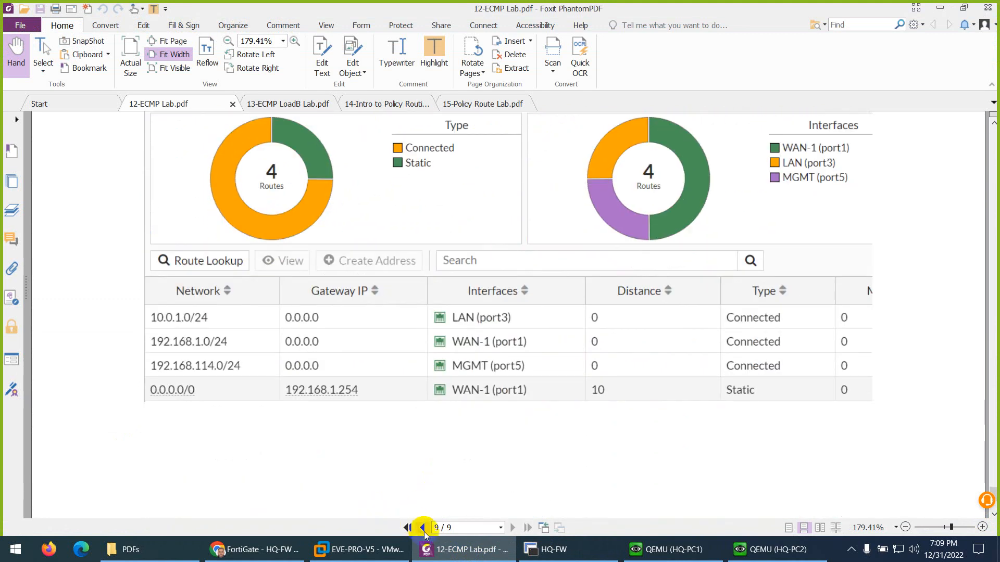
Step: Page back to the continuous ping step on pages 5–6, then minimize Foxit
{"action": "double_click", "coordinate": [423, 528]}
{"action": "left_click", "coordinate": [423, 528]}
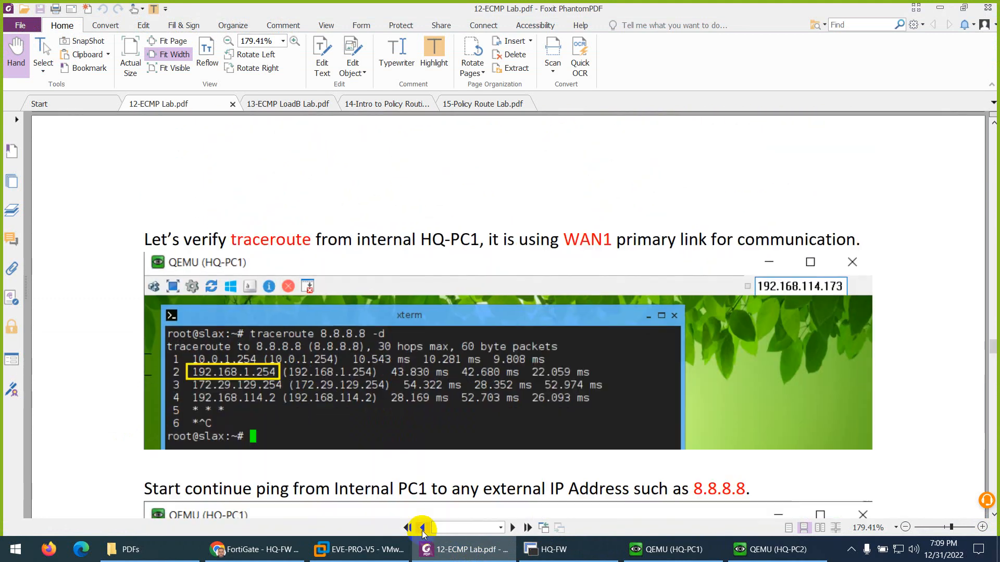
{"action": "left_click", "coordinate": [423, 528]}
{"action": "scroll", "coordinate": [432, 413], "scroll_direction": "down", "scroll_amount": 13}
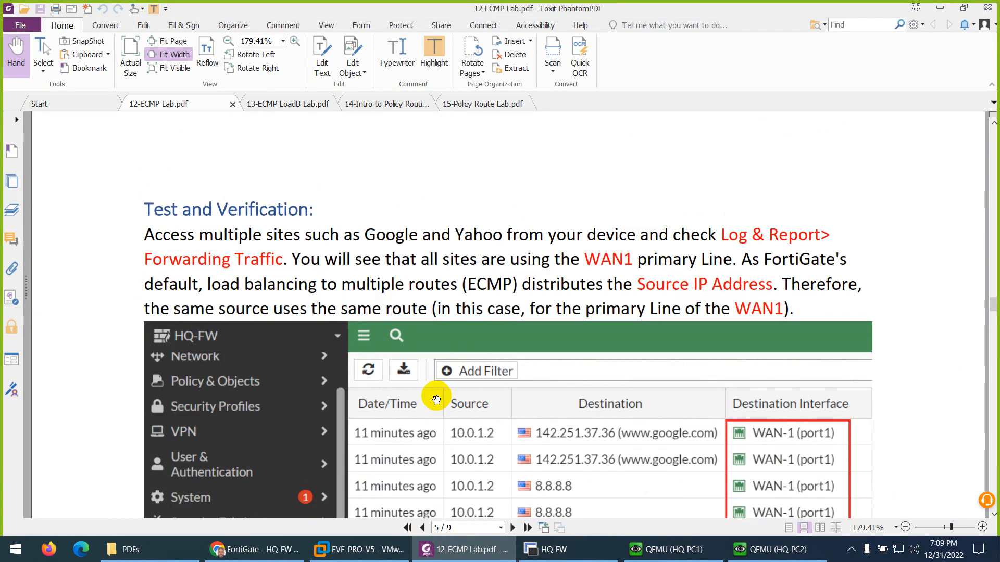
{"action": "scroll", "coordinate": [436, 405], "scroll_direction": "up", "scroll_amount": 20}
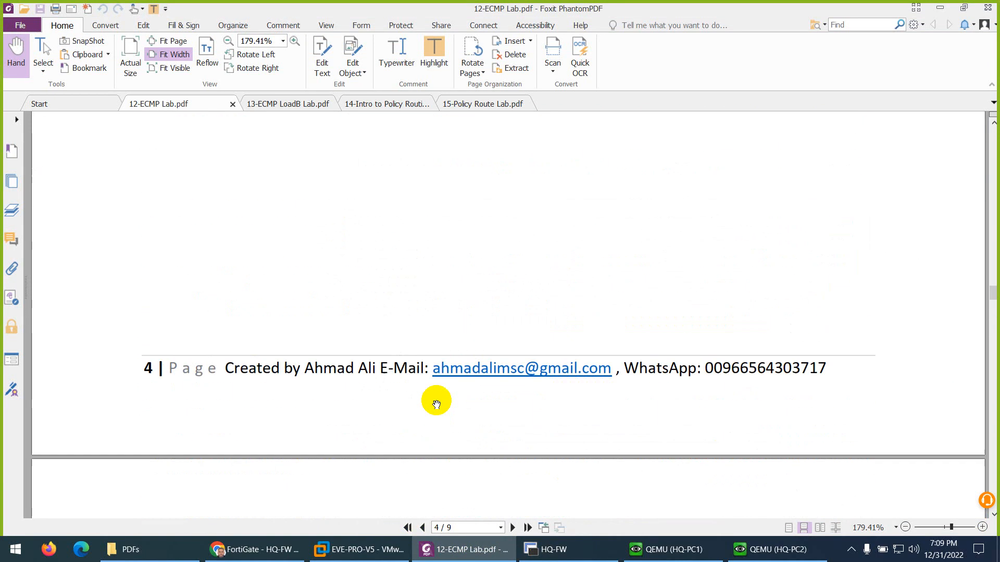
{"action": "scroll", "coordinate": [425, 413], "scroll_direction": "down", "scroll_amount": 20}
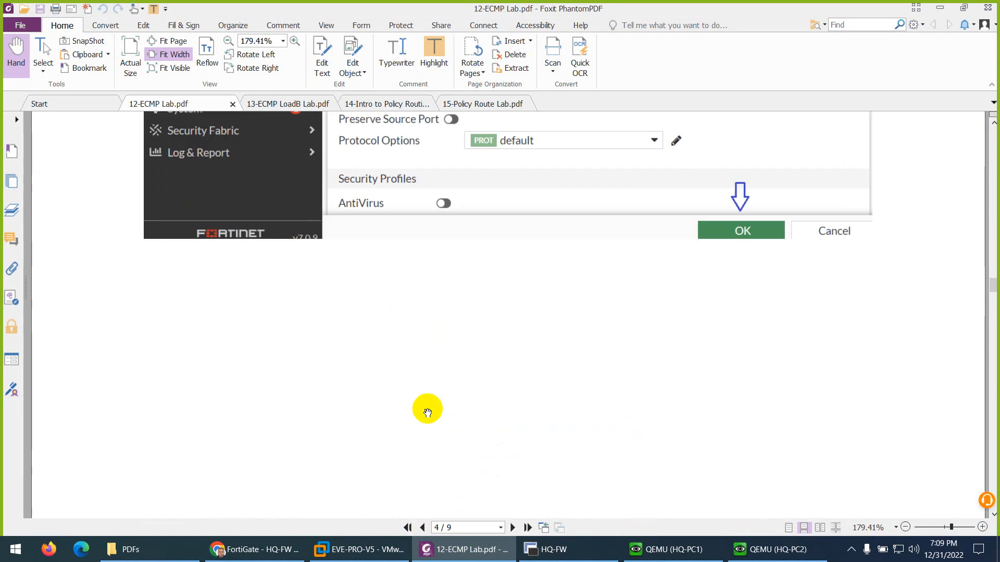
{"action": "scroll", "coordinate": [432, 414], "scroll_direction": "down", "scroll_amount": 8}
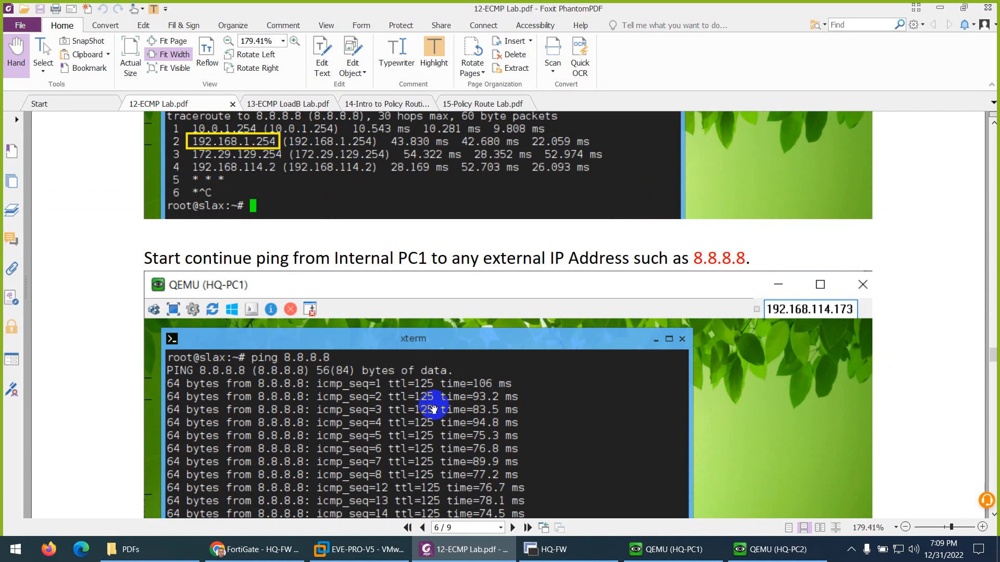
{"action": "left_click", "coordinate": [442, 548]}
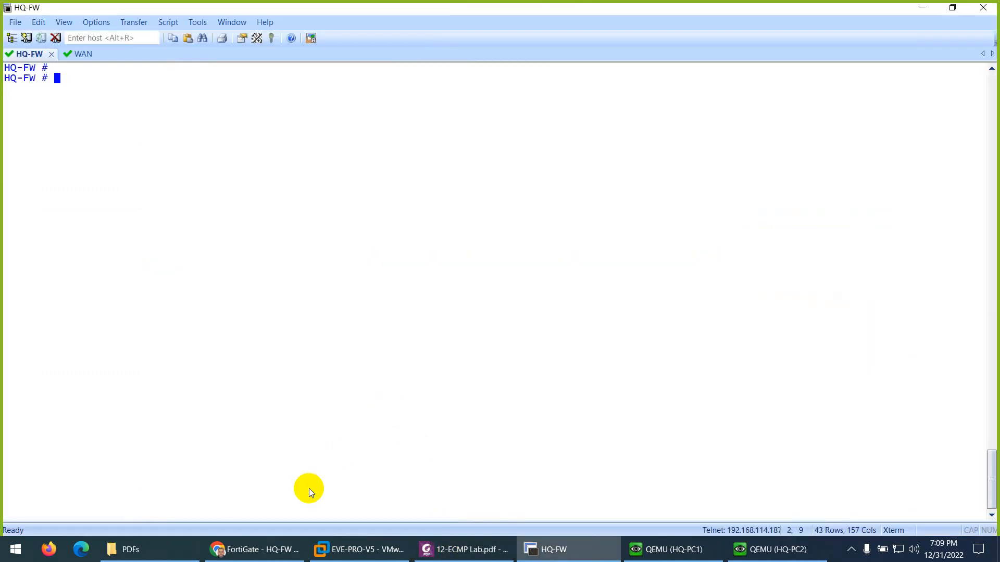
Step: In the EVE topology, bring up HQ-PC1's xterm, clear it and briefly ping 8.8.8.8
{"action": "left_click", "coordinate": [253, 549]}
{"action": "left_click", "coordinate": [72, 16]}
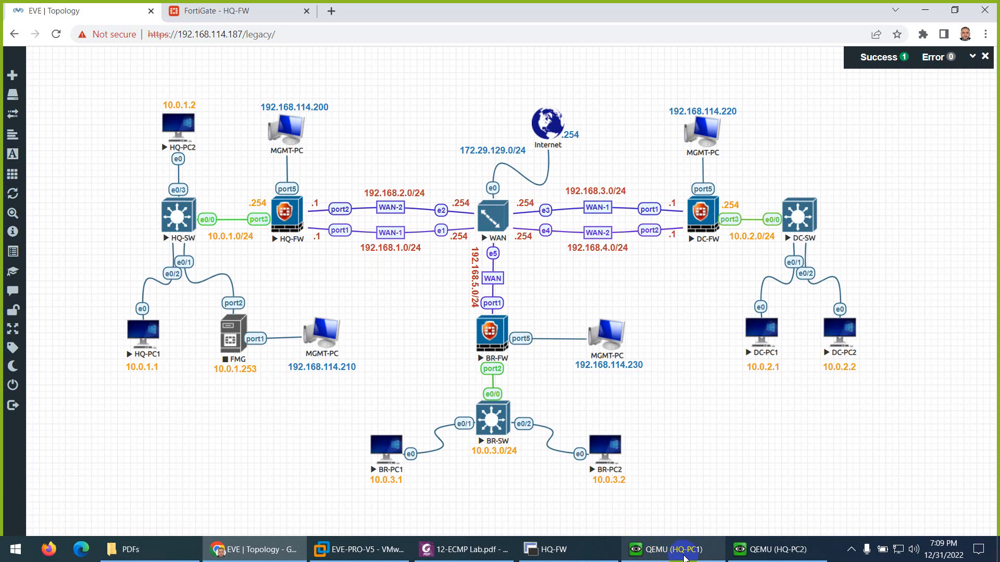
{"action": "left_click", "coordinate": [648, 549]}
{"action": "key", "text": "ctrl+l"}
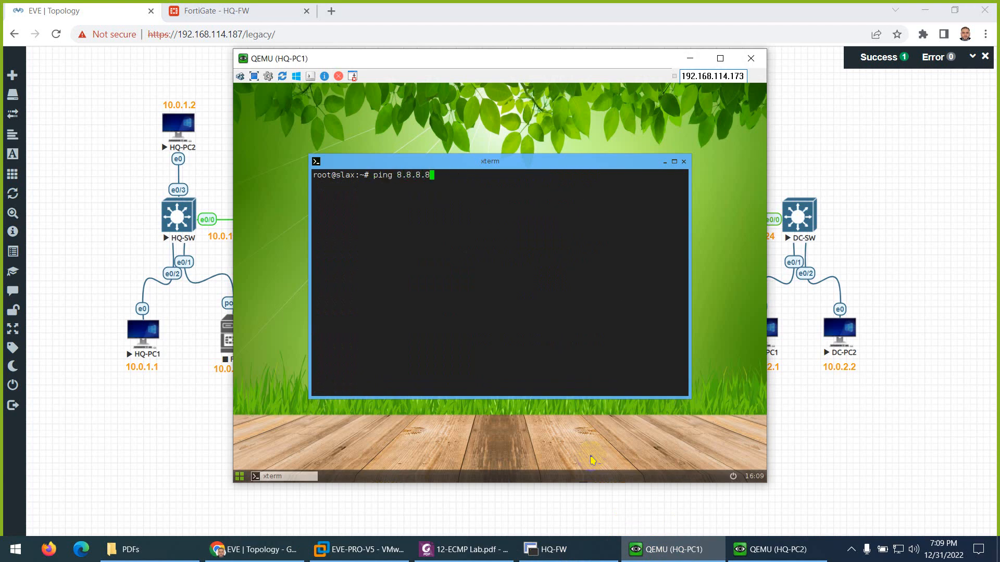
{"action": "key", "text": "Return"}
{"action": "key", "text": "ctrl+c"}
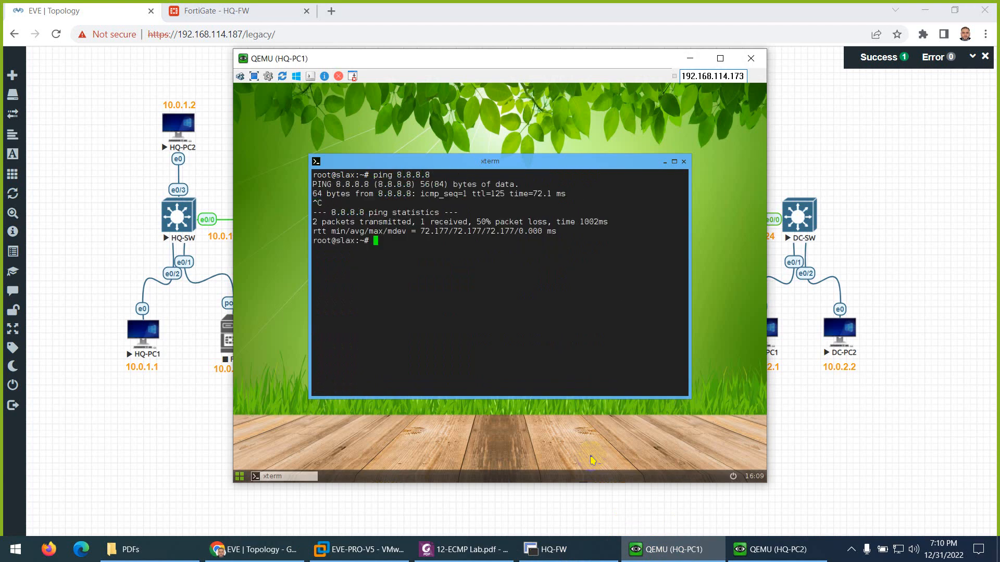
Step: Run traceroute 8.8.8.8 -d via 192.168.1.254, then restart a continuous ping to 8.8.8.8
{"action": "type", "text": "traceroute 8.8.8.8 -d"}
{"action": "key", "text": "Return"}
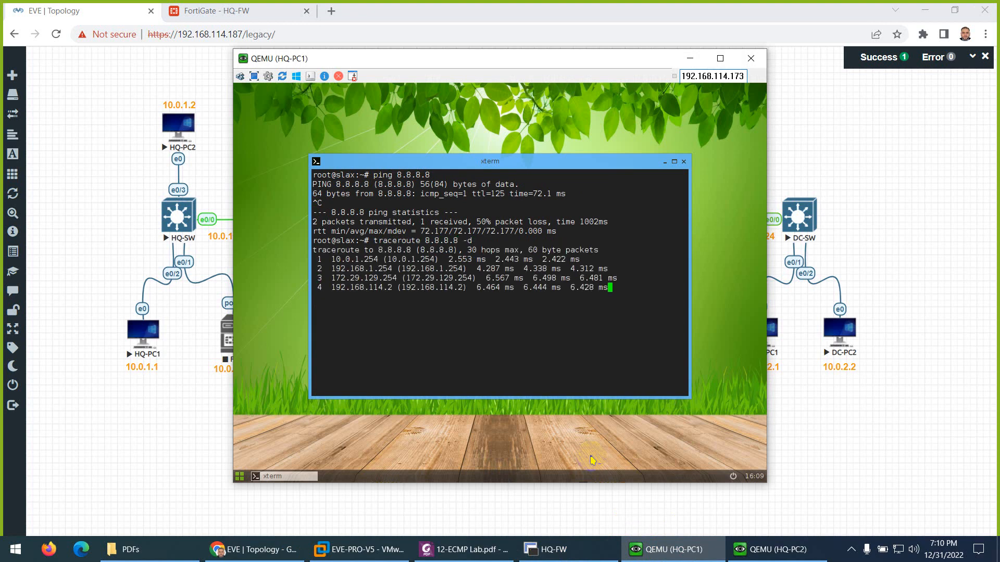
{"action": "key", "text": "ctrl+c"}
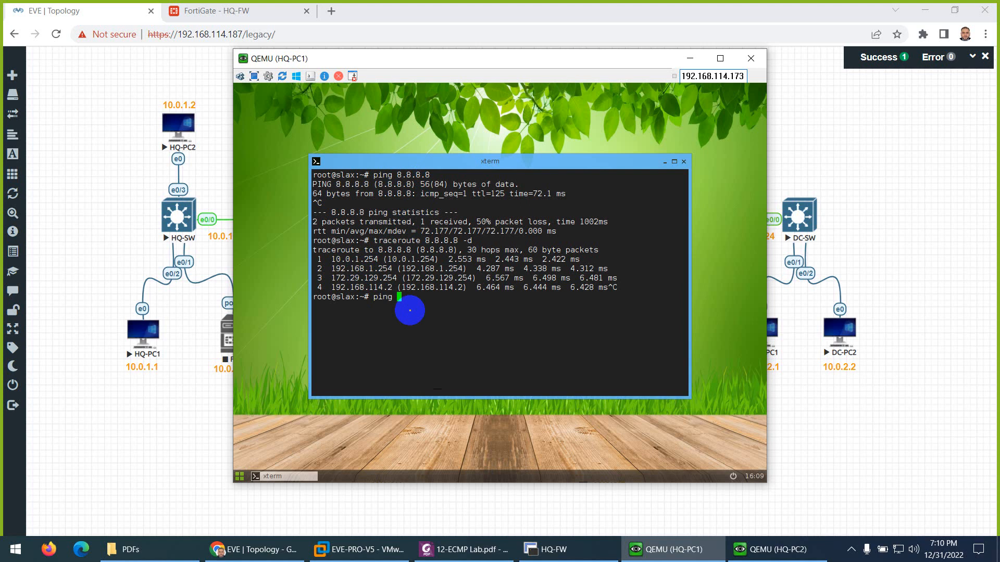
{"action": "key", "text": "Return"}
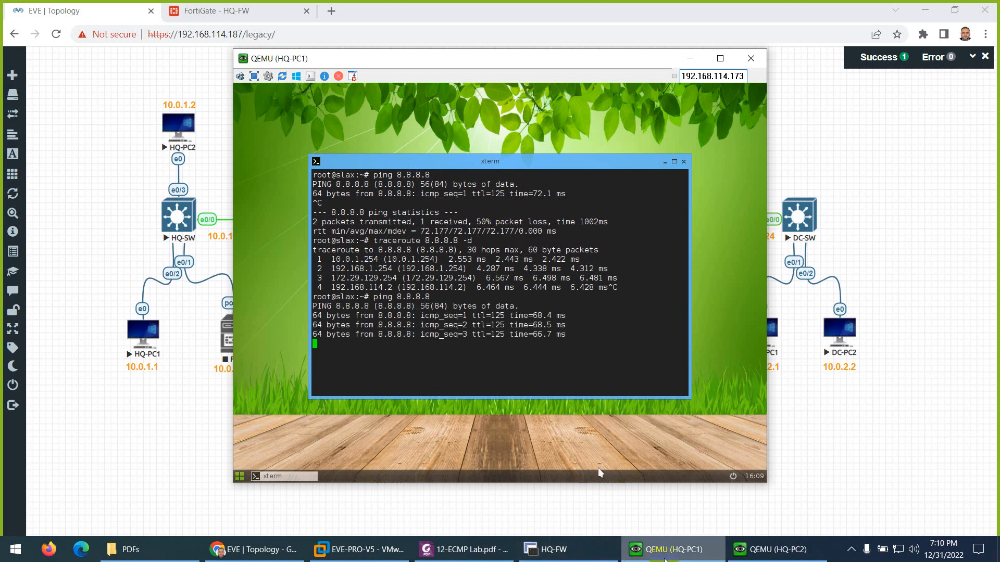
{"action": "left_click", "coordinate": [664, 560]}
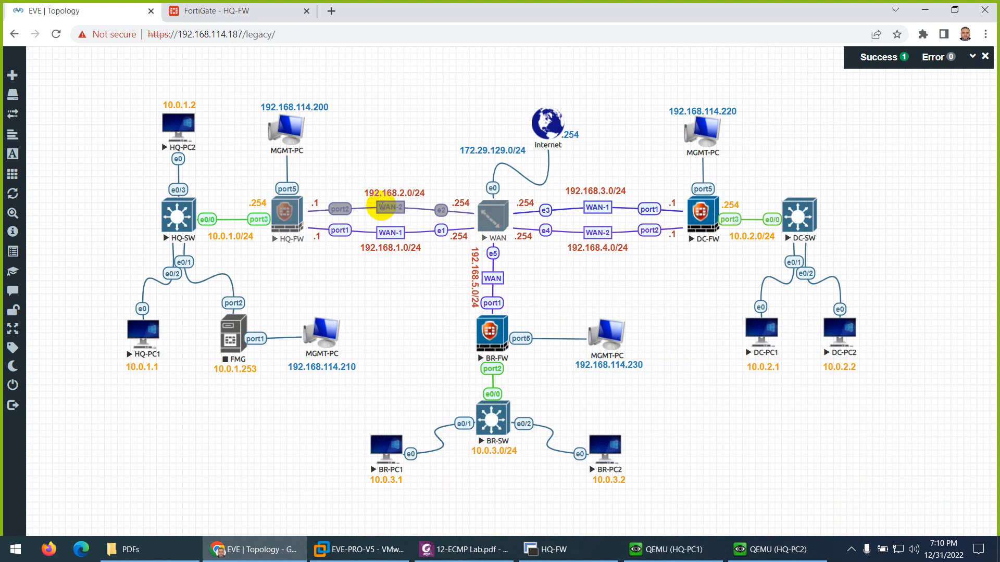
Step: Open the WAN-1 link's connection menu, then enter config system interface and edit port1 on HQ-FW
{"action": "right_click", "coordinate": [392, 233]}
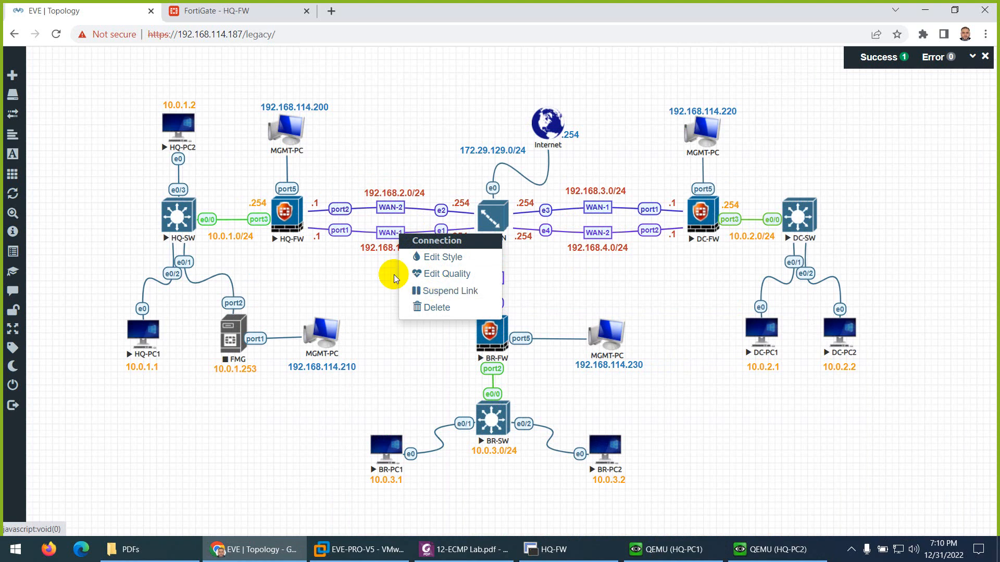
{"action": "left_click", "coordinate": [547, 552]}
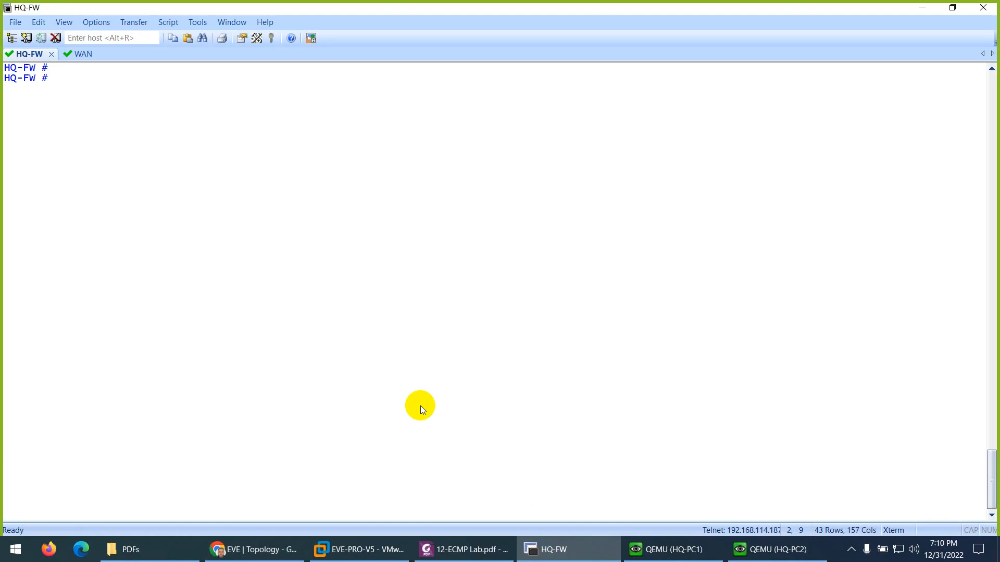
{"action": "type", "text": "config system interface"}
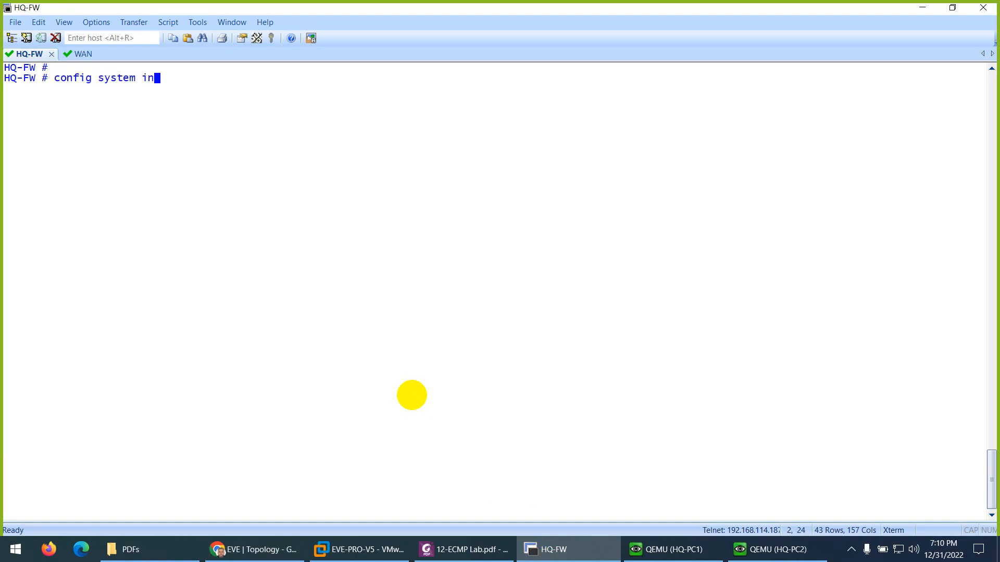
{"action": "key", "text": "Return"}
{"action": "type", "text": "edit port1"}
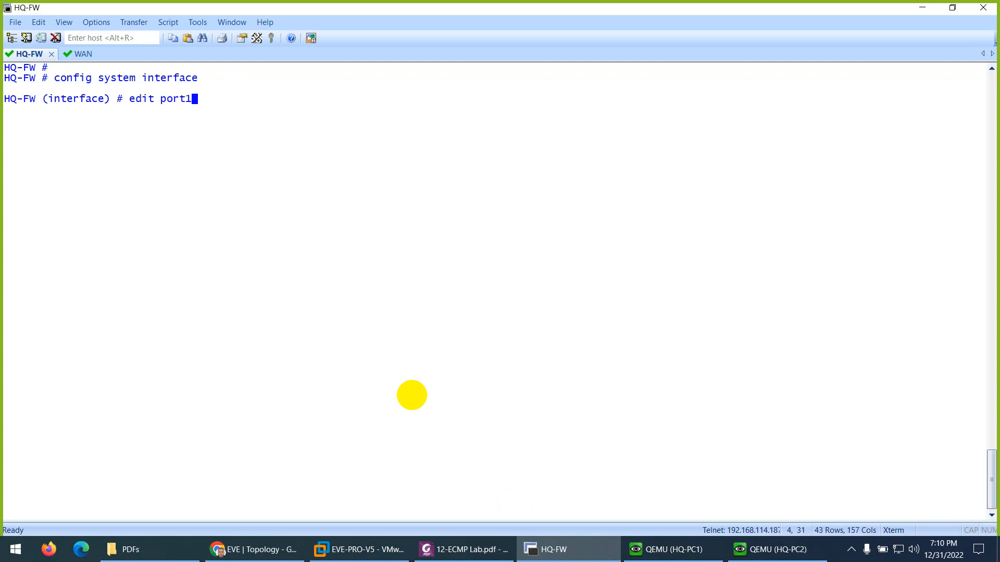
{"action": "left_click", "coordinate": [580, 557]}
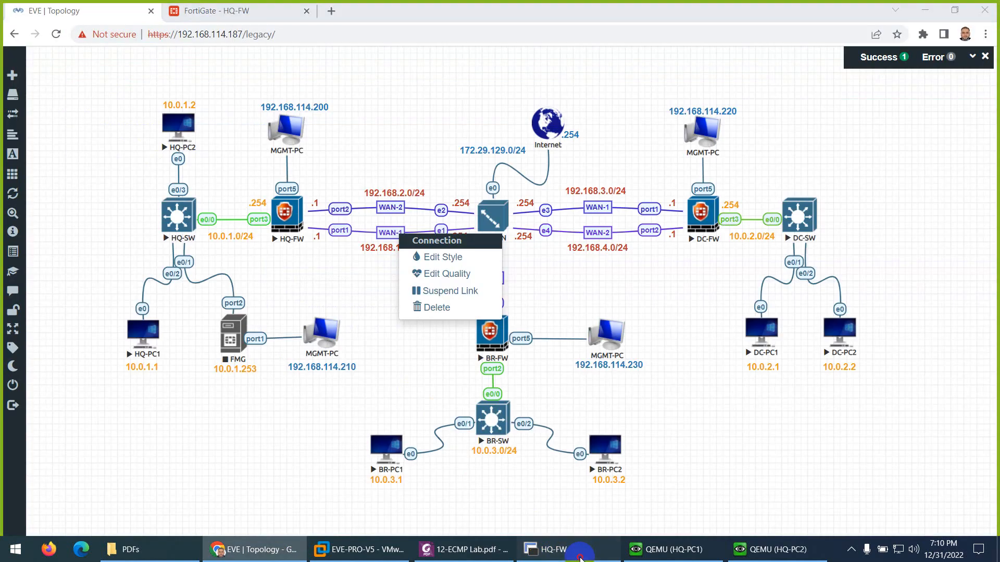
{"action": "left_click", "coordinate": [578, 555]}
{"action": "key", "text": "Return"}
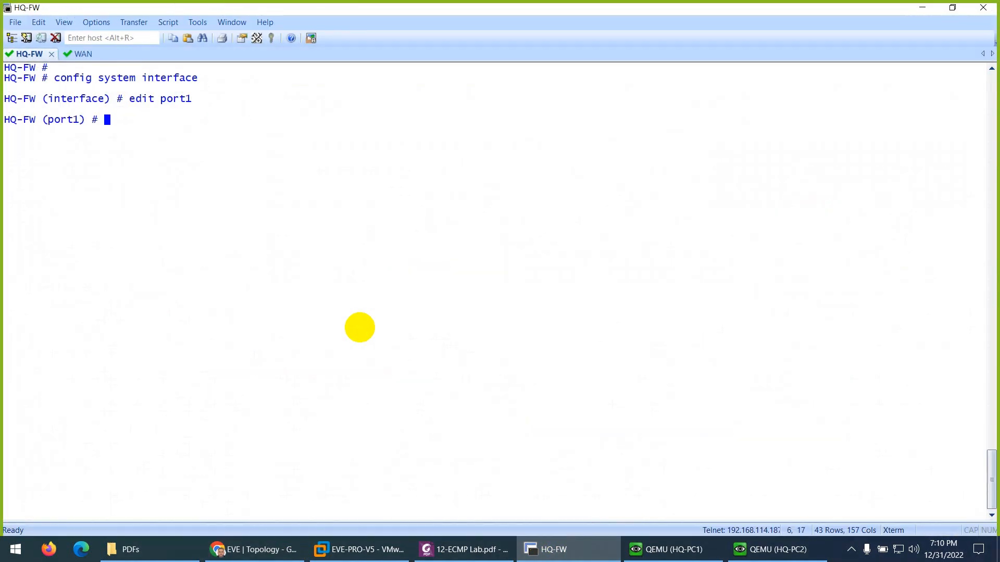
Step: Start setting port1's status, then abort without changes and clear the HQ-FW terminal
{"action": "type", "text": "set st"}
{"action": "key", "text": "Tab"}
{"action": "key", "text": "BackSpace"}
{"action": "key", "text": "BackSpace"}
{"action": "key", "text": "BackSpace"}
{"action": "key", "text": "BackSpace"}
{"action": "key", "text": "BackSpace"}
{"action": "key", "text": "BackSpace"}
{"action": "key", "text": "BackSpace"}
{"action": "key", "text": "BackSpace"}
{"action": "key", "text": "BackSpace"}
{"action": "key", "text": "BackSpace"}
{"action": "key", "text": "BackSpace"}
{"action": "type", "text": "st"}
{"action": "key", "text": "Tab"}
{"action": "key", "text": "Tab"}
{"action": "type", "text": "?"}
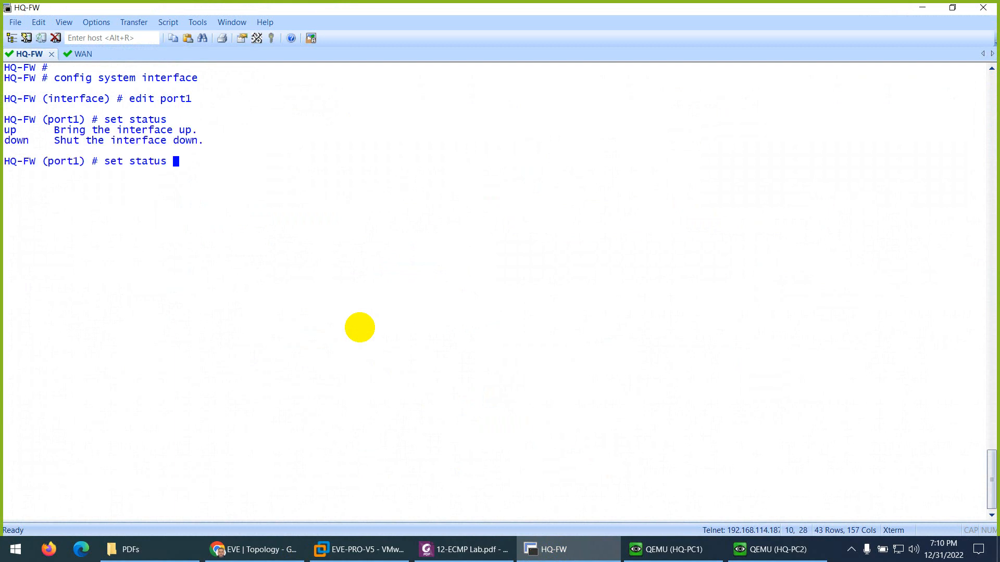
{"action": "key", "text": "ctrl+c"}
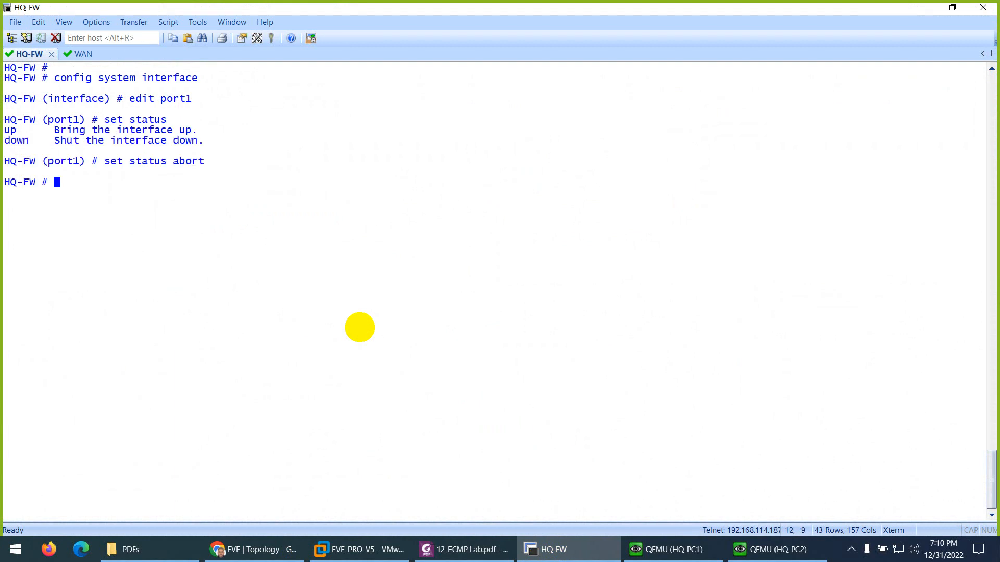
{"action": "key", "text": "ctrl+l"}
{"action": "key", "text": "Return"}
{"action": "key", "text": "Return"}
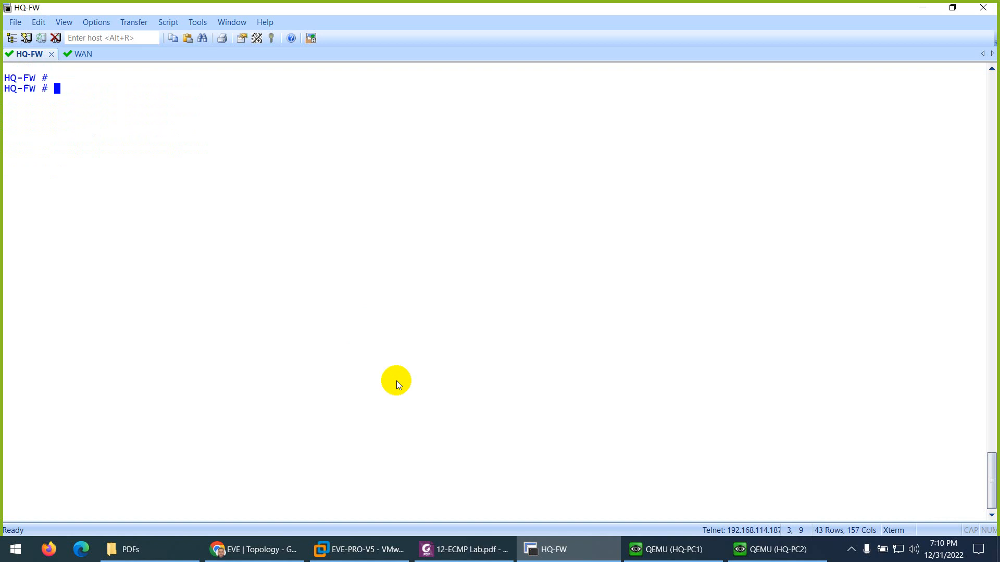
{"action": "left_click", "coordinate": [542, 548]}
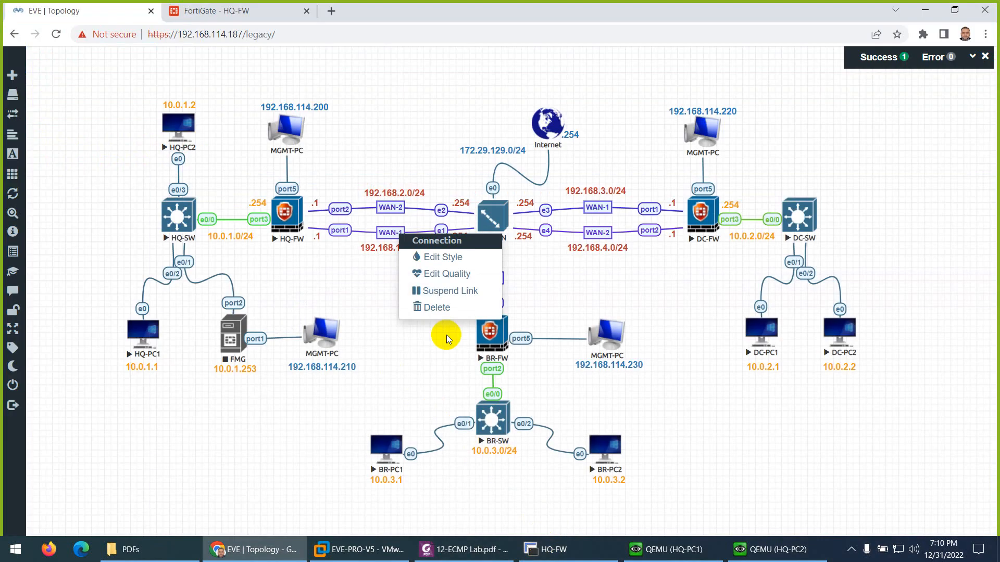
Step: Suspend HQ-FW's WAN-1 link and watch HQ-PC1's pings to 8.8.8.8, marking the 236 ms reply
{"action": "left_click", "coordinate": [436, 296]}
{"action": "left_click", "coordinate": [671, 549]}
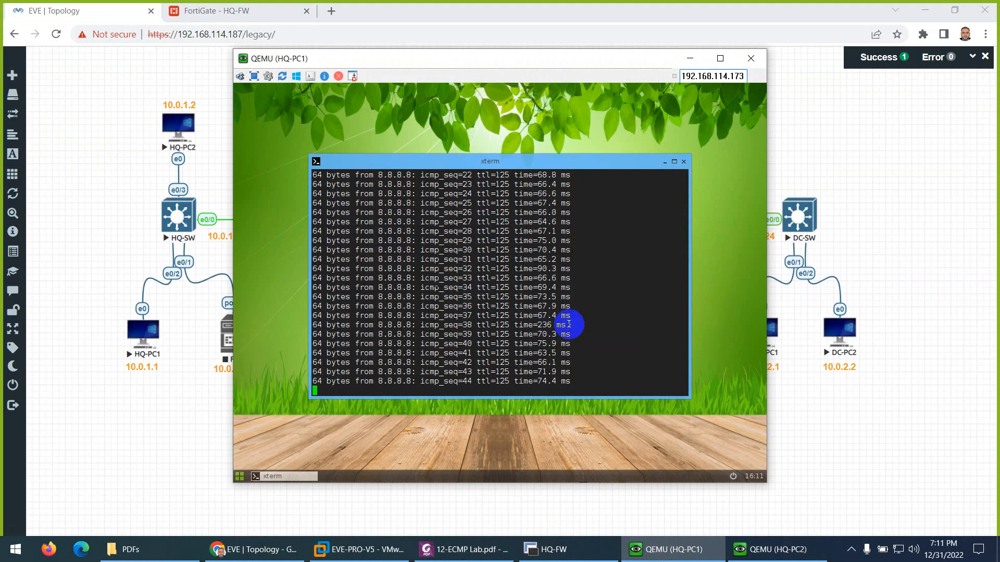
{"action": "left_click_drag", "start_coordinate": [569, 323], "coordinate": [540, 324]}
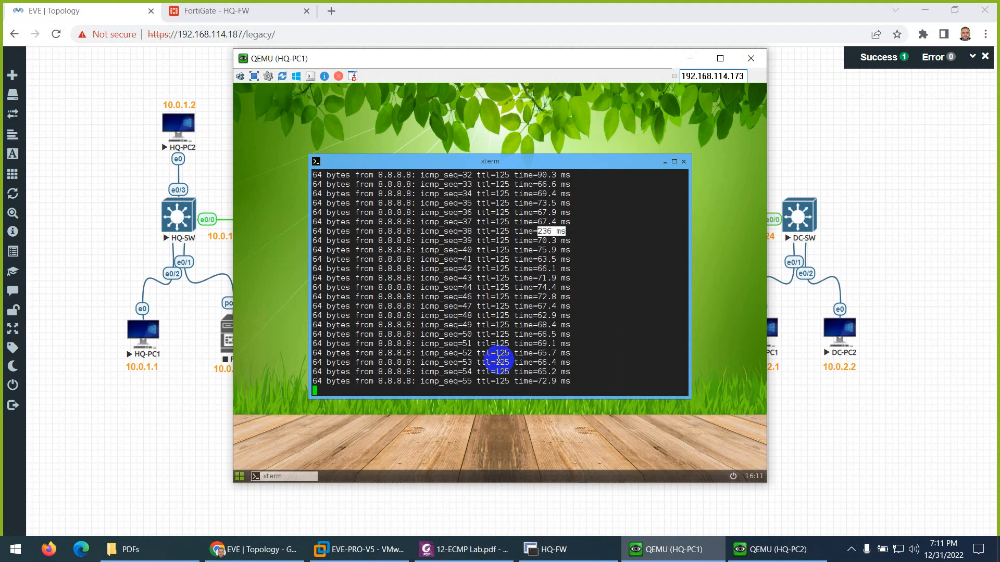
{"action": "left_click_drag", "start_coordinate": [407, 58], "coordinate": [588, 53]}
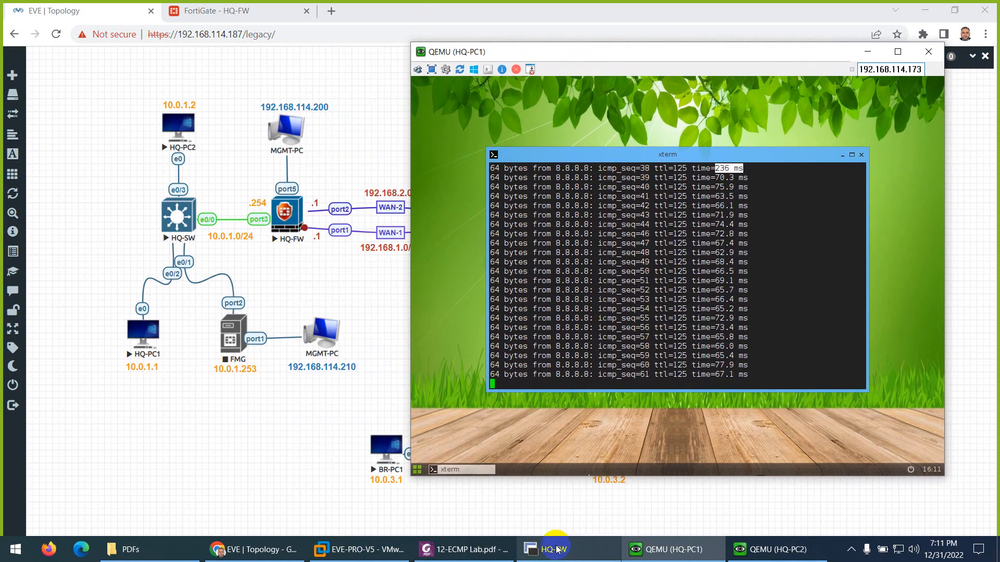
{"action": "left_click", "coordinate": [572, 548]}
Step: Run get router info routing-table static on HQ-FW and mark the port2 gateway 192.168.2.254
{"action": "type", "text": "show"}
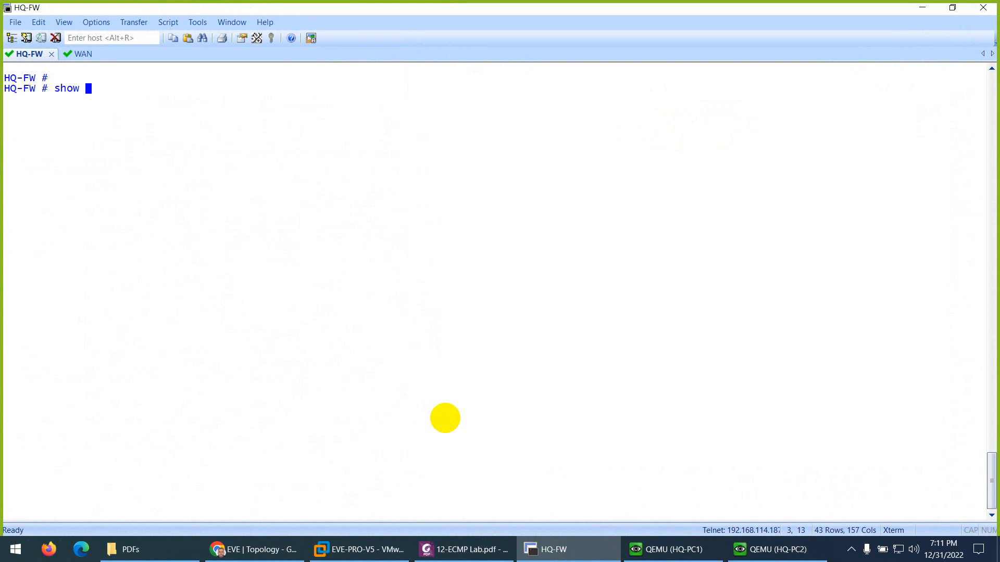
{"action": "key", "text": "BackSpace"}
{"action": "key", "text": "BackSpace"}
{"action": "type", "text": "ger"}
{"action": "key", "text": "BackSpace"}
{"action": "type", "text": "t router info"}
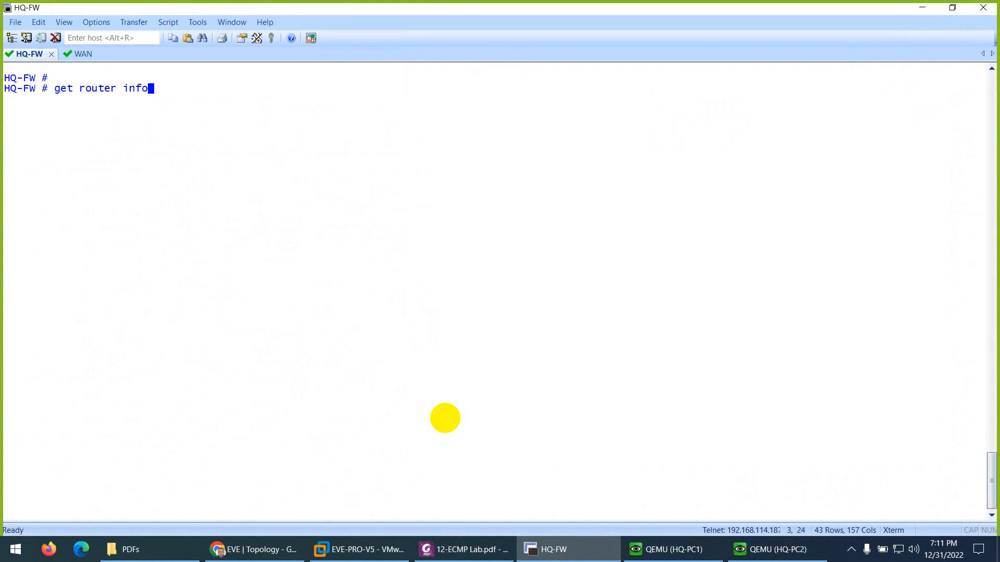
{"action": "type", "text": " routing-tablest"}
{"action": "key", "text": "Return"}
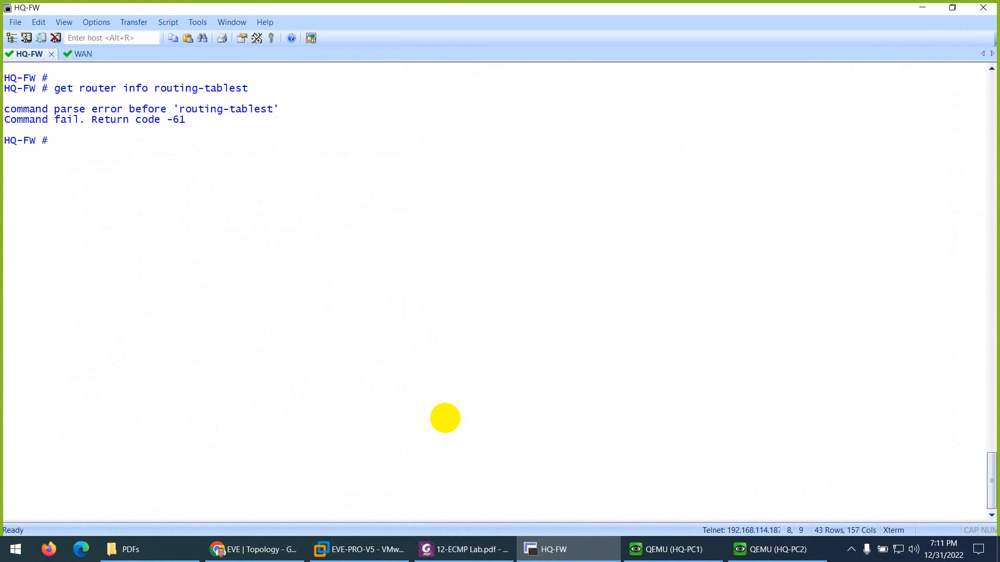
{"action": "key", "text": "Up"}
{"action": "key", "text": "BackSpace"}
{"action": "key", "text": "BackSpace"}
{"action": "key", "text": "BackSpace"}
{"action": "type", "text": "static"}
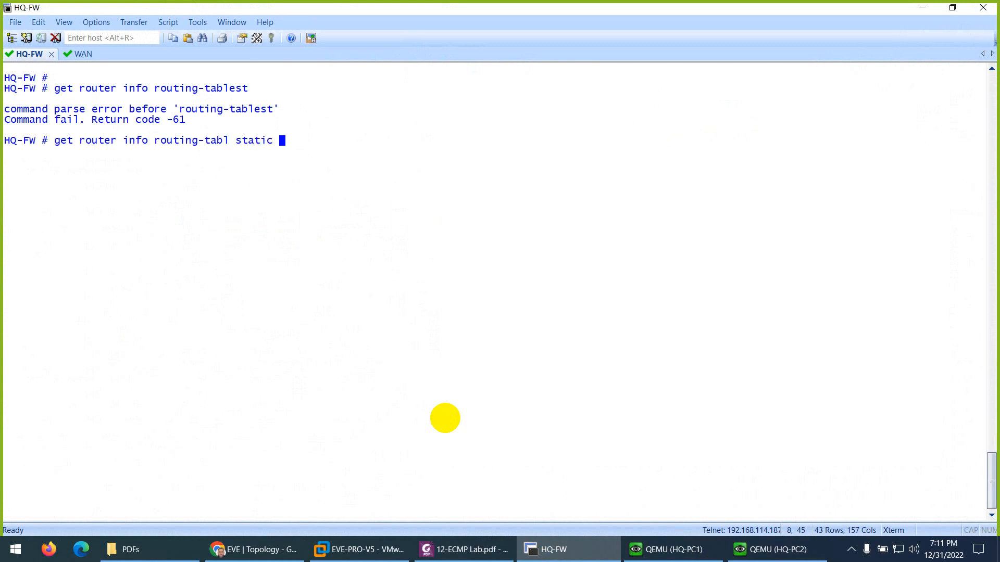
{"action": "key", "text": "Return"}
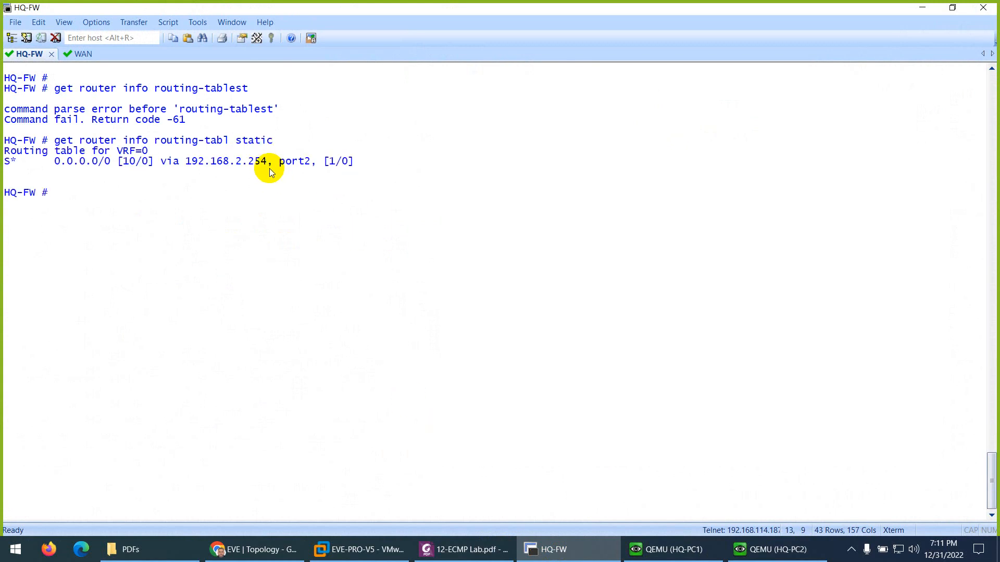
{"action": "left_click_drag", "start_coordinate": [269, 164], "coordinate": [234, 162]}
{"action": "left_click", "coordinate": [234, 217]}
Step: Run get router info routing-table database and highlight 'inactive' on the port1 route via 192.168.1.254
{"action": "key", "text": "Up"}
{"action": "key", "text": "BackSpace"}
{"action": "key", "text": "BackSpace"}
{"action": "key", "text": "BackSpace"}
{"action": "key", "text": "BackSpace"}
{"action": "key", "text": "BackSpace"}
{"action": "key", "text": "BackSpace"}
{"action": "type", "text": "database"}
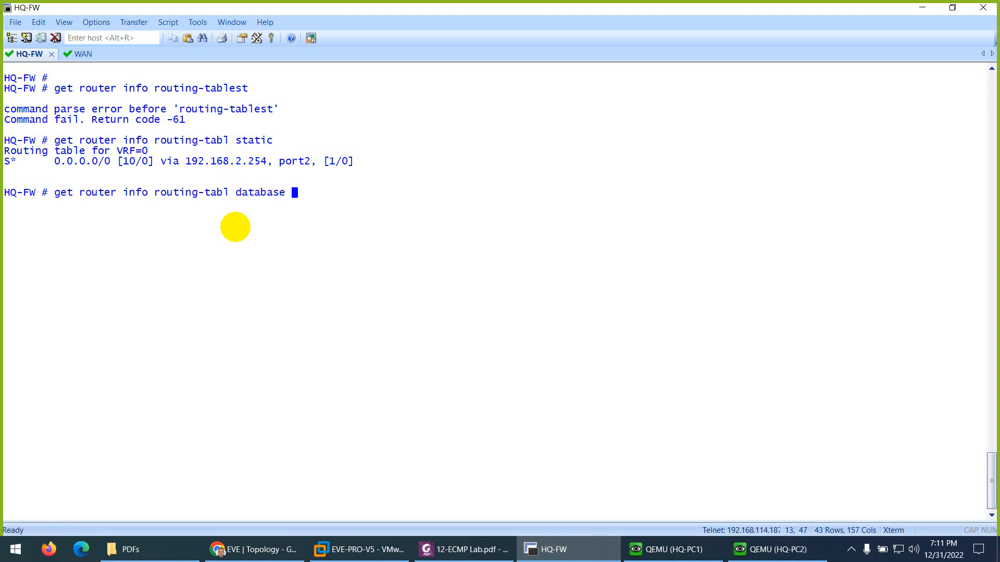
{"action": "key", "text": "Return"}
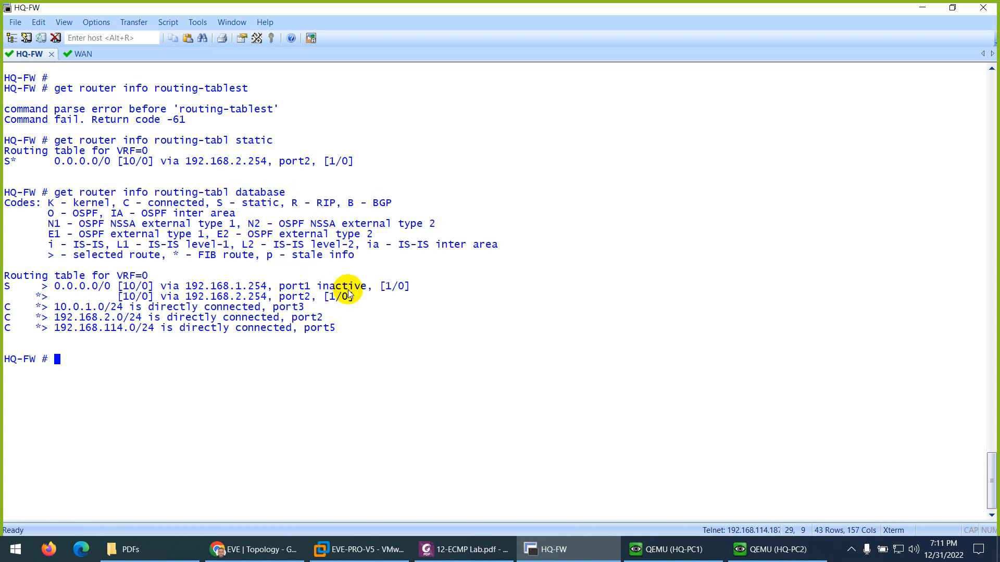
{"action": "left_click_drag", "start_coordinate": [371, 287], "coordinate": [323, 288]}
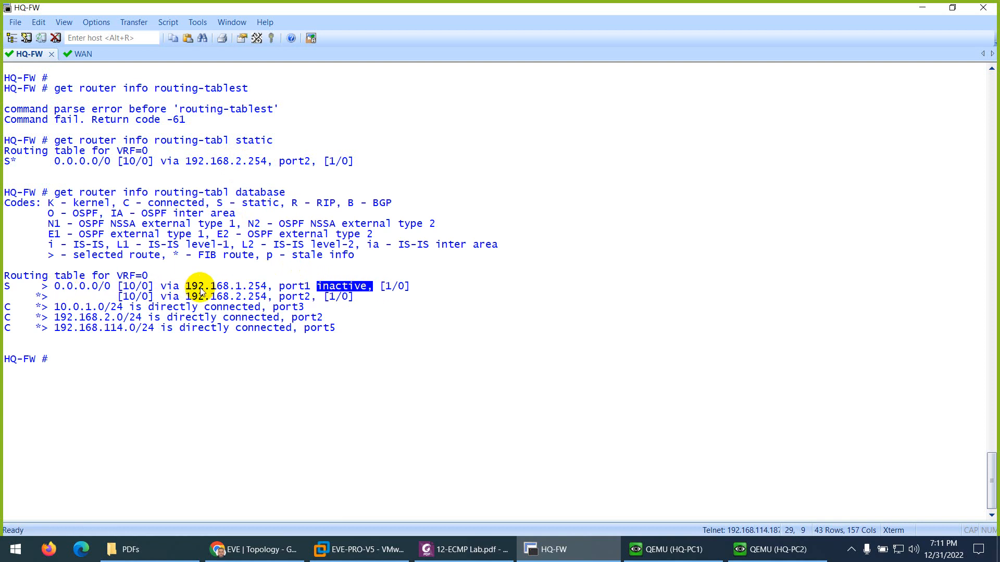
{"action": "left_click_drag", "start_coordinate": [217, 286], "coordinate": [266, 287]}
{"action": "left_click", "coordinate": [254, 549]}
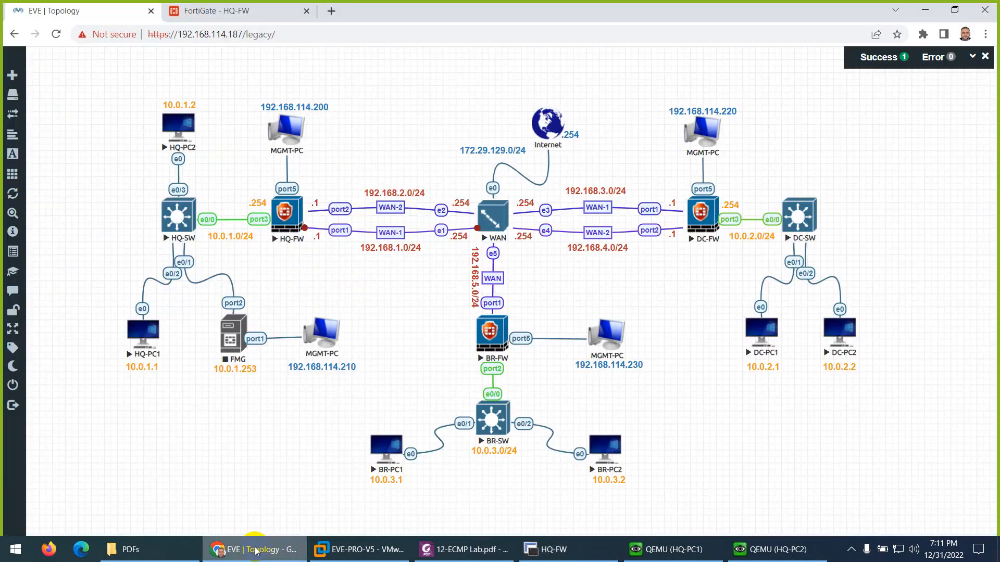
{"action": "left_click", "coordinate": [260, 551]}
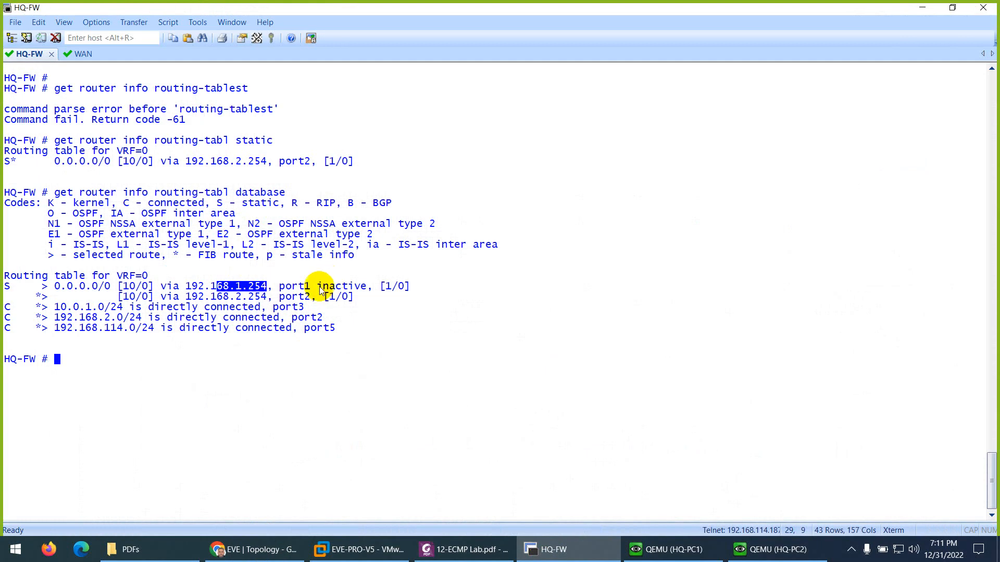
{"action": "left_click_drag", "start_coordinate": [317, 287], "coordinate": [368, 292]}
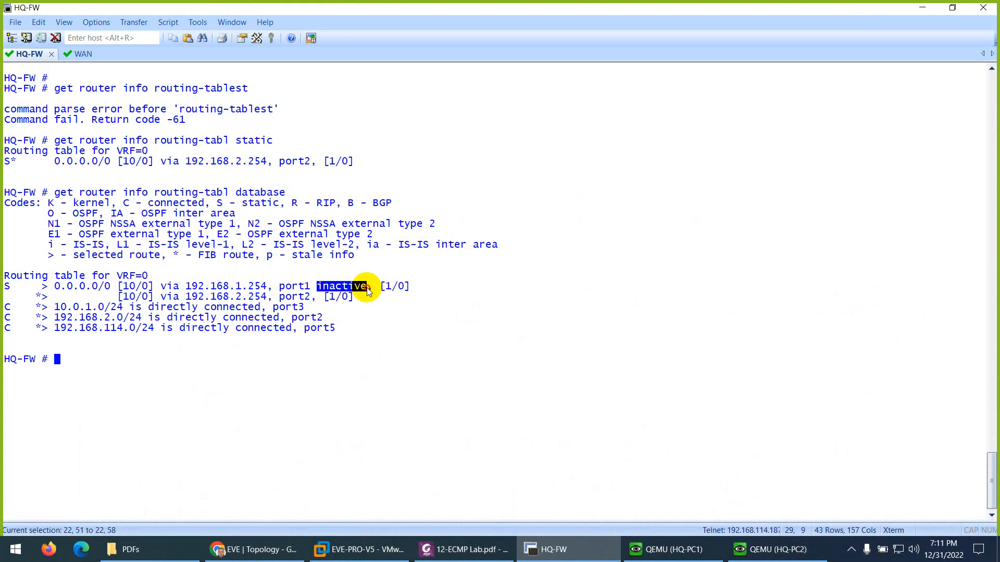
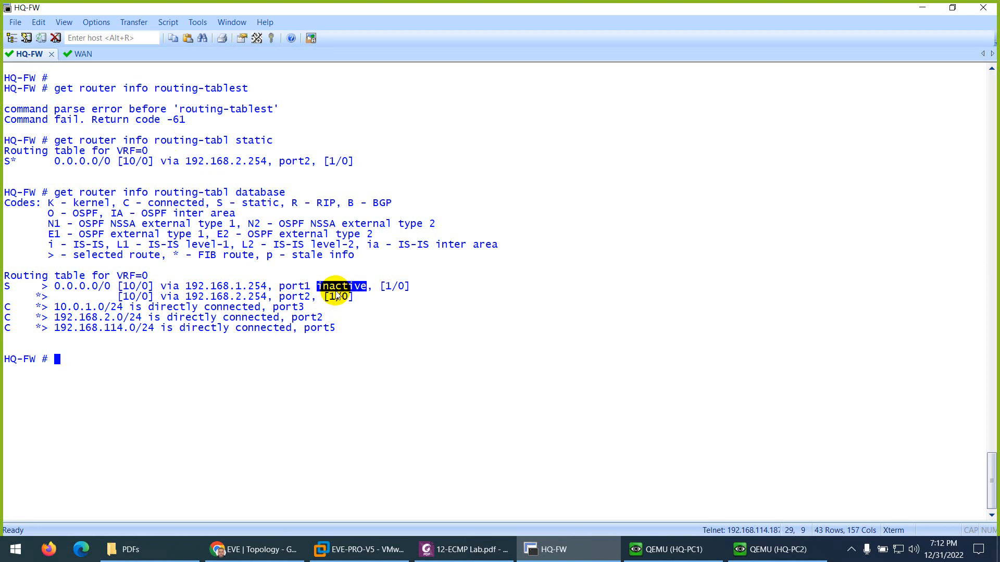
Step: Clear the HQ-FW screen and rerun get router info routing-table database
{"action": "key", "text": "ctrl+l"}
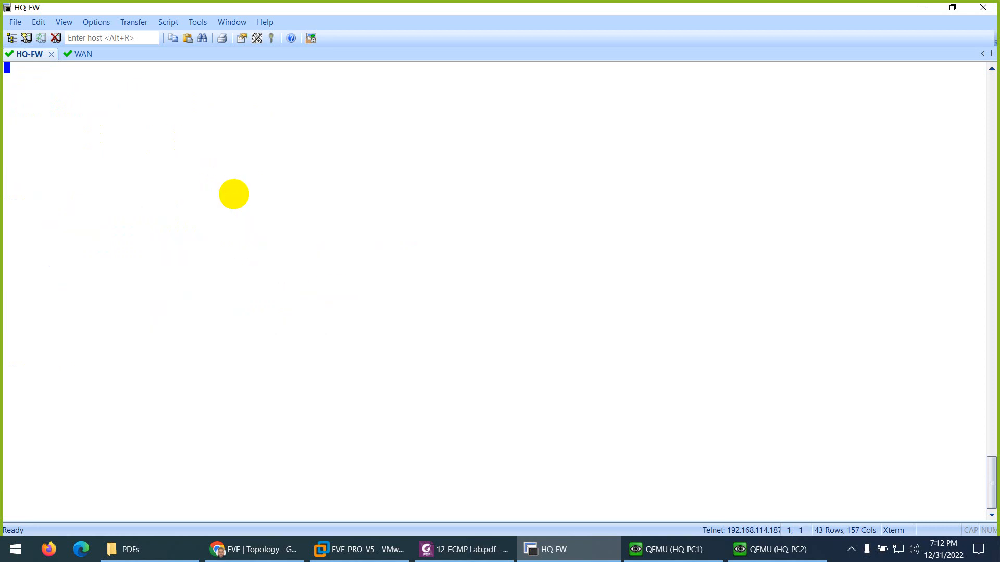
{"action": "key", "text": "Return"}
{"action": "key", "text": "Return"}
{"action": "key", "text": "Up"}
{"action": "key", "text": "Return"}
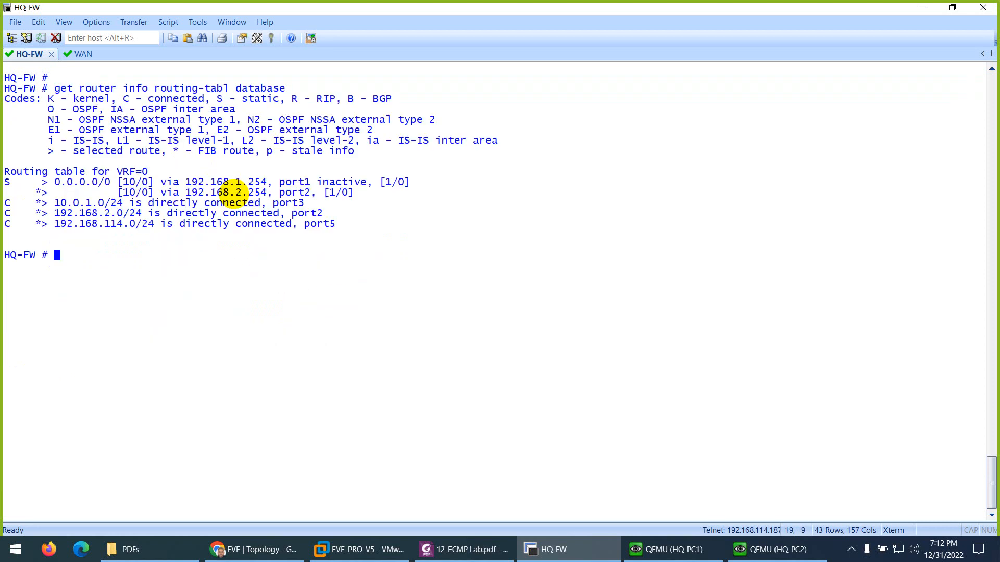
Step: Run get router info routing-table static to show the single default route via 192.168.2.254
{"action": "key", "text": "Up"}
{"action": "key", "text": "BackSpace"}
{"action": "key", "text": "BackSpace"}
{"action": "key", "text": "BackSpace"}
{"action": "key", "text": "BackSpace"}
{"action": "key", "text": "BackSpace"}
{"action": "key", "text": "BackSpace"}
{"action": "key", "text": "BackSpace"}
{"action": "key", "text": "BackSpace"}
{"action": "type", "text": "static"}
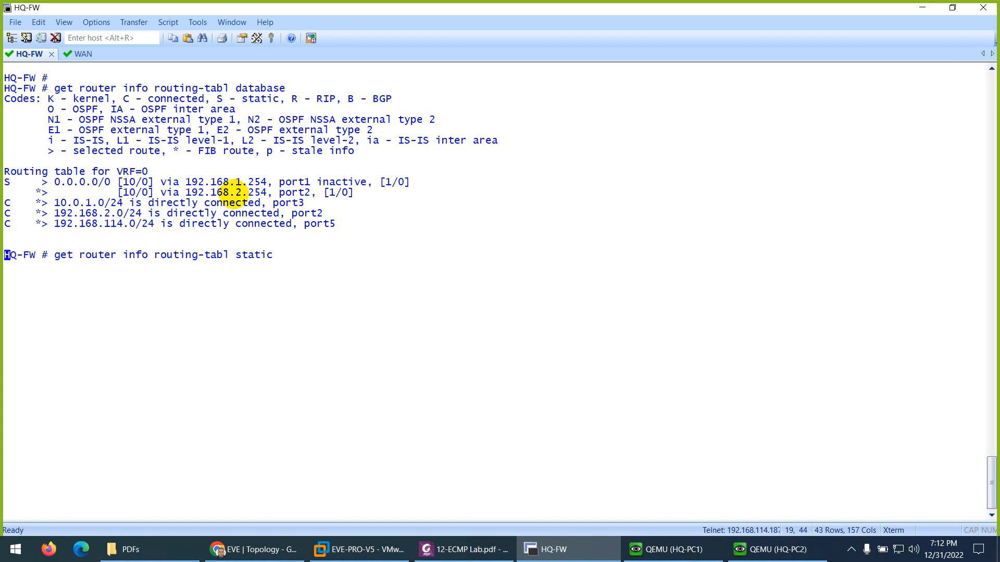
{"action": "key", "text": "Return"}
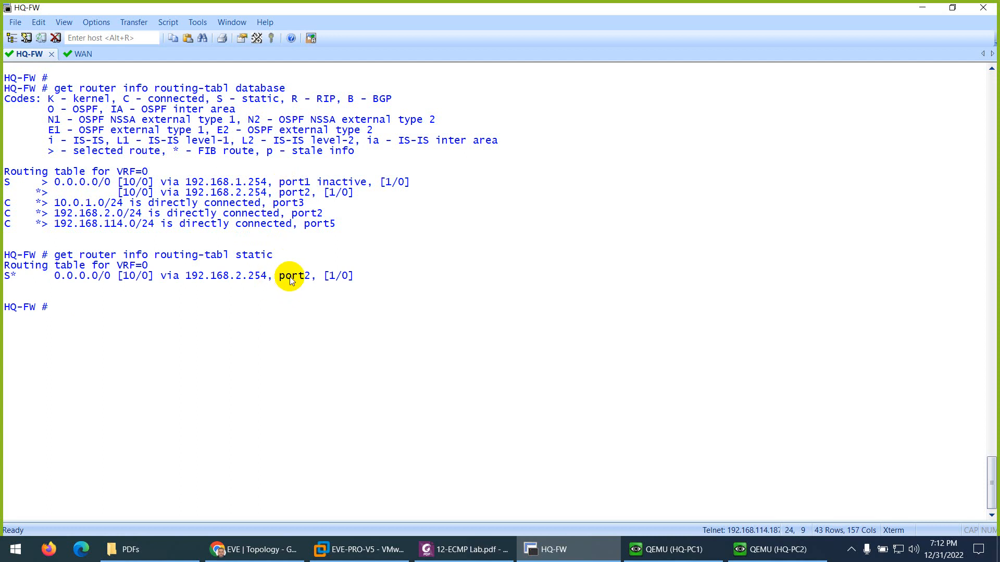
Step: Stop HQ-PC1's continuous ping to 8.8.8.8 and review the reply statistics
{"action": "left_click", "coordinate": [552, 550]}
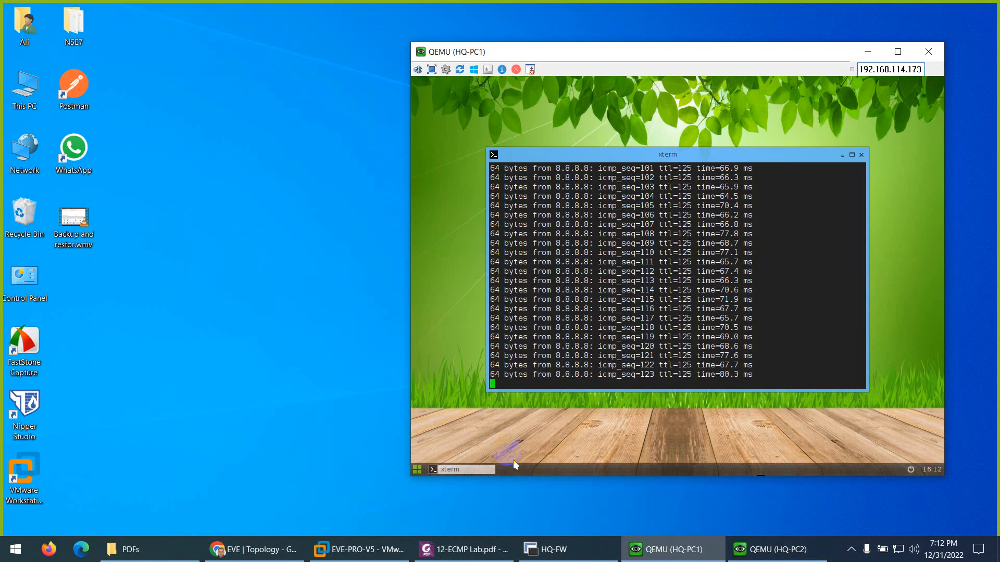
{"action": "left_click", "coordinate": [574, 308]}
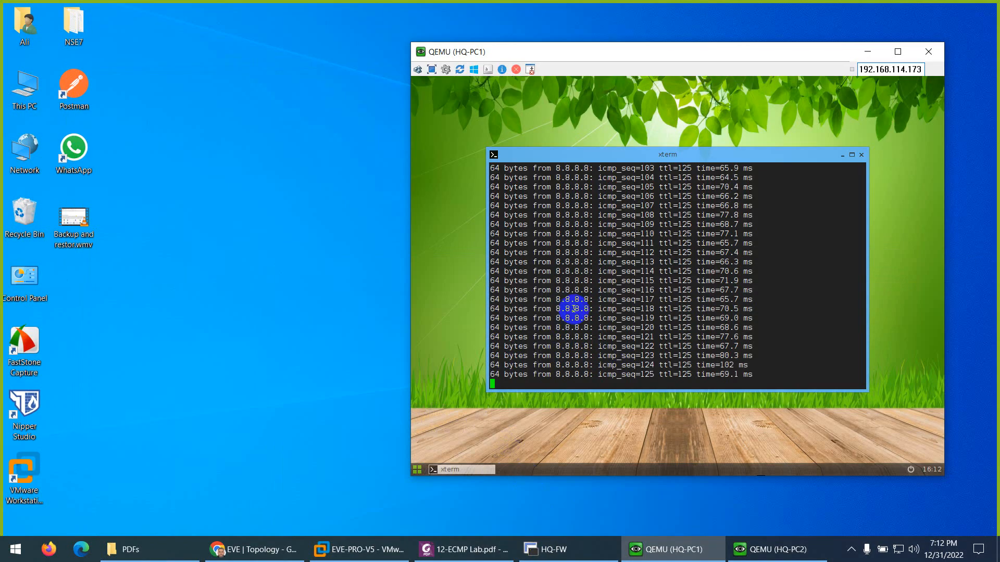
{"action": "key", "text": "ctrl+c"}
{"action": "scroll", "coordinate": [603, 299], "scroll_direction": "up", "scroll_amount": 10}
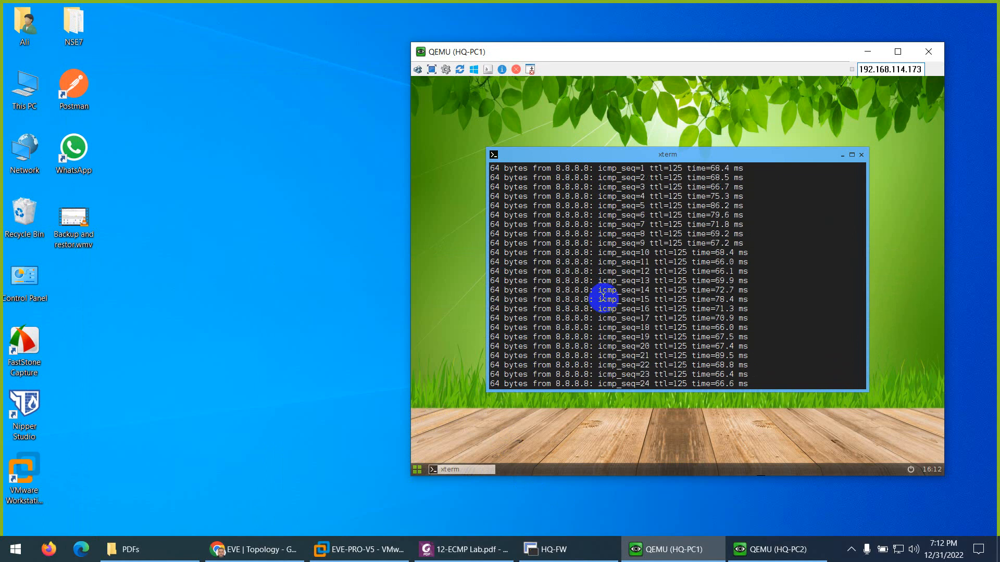
{"action": "scroll", "coordinate": [599, 294], "scroll_direction": "up", "scroll_amount": 15}
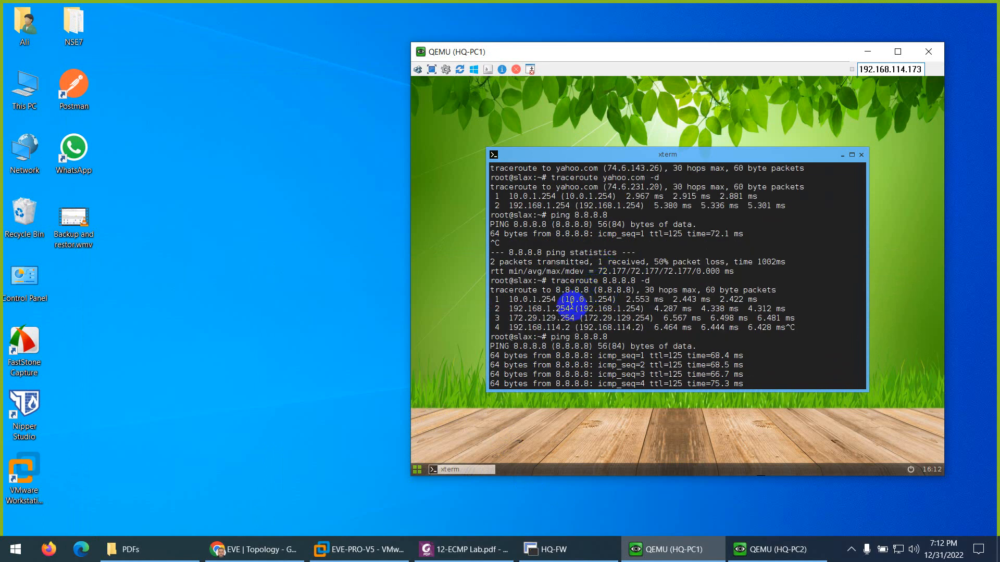
{"action": "scroll", "coordinate": [576, 319], "scroll_direction": "down", "scroll_amount": 20}
{"action": "scroll", "coordinate": [576, 324], "scroll_direction": "down", "scroll_amount": 5}
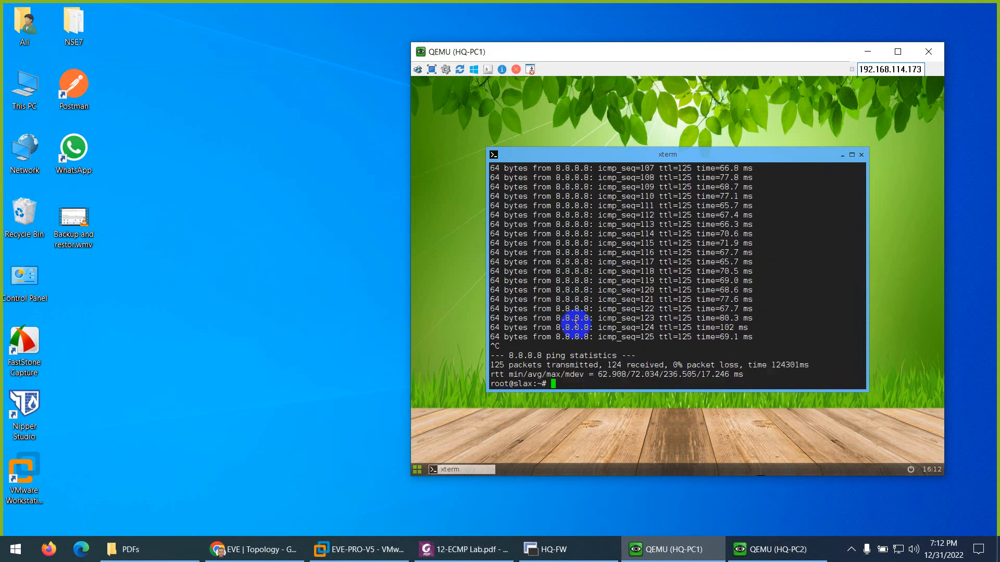
Step: Rerun traceroute 8.8.8.8 -d and mark hop 2 at 192.168.2.254
{"action": "key", "text": "Up"}
{"action": "key", "text": "Up"}
{"action": "key", "text": "Return"}
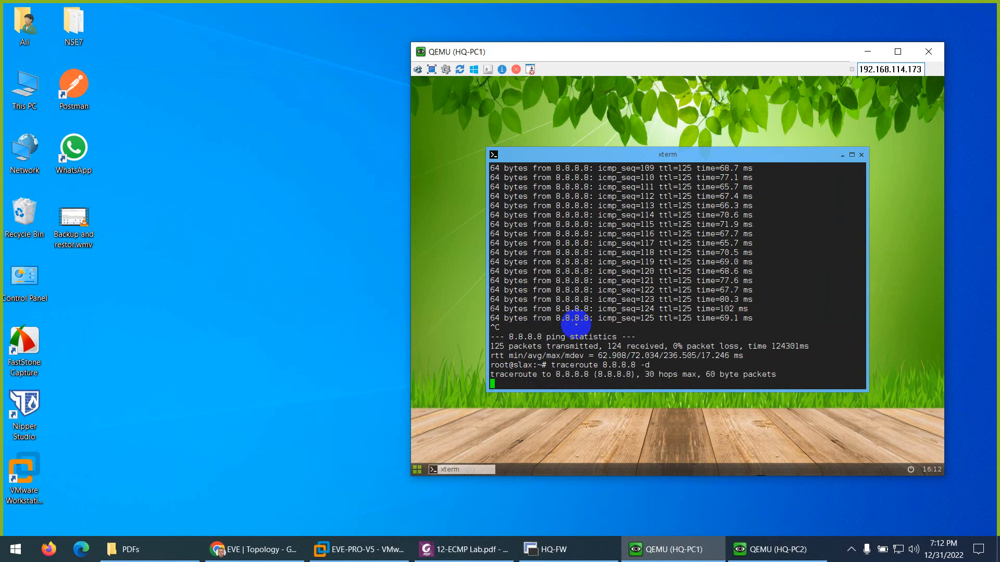
{"action": "left_click_drag", "start_coordinate": [570, 365], "coordinate": [548, 366]}
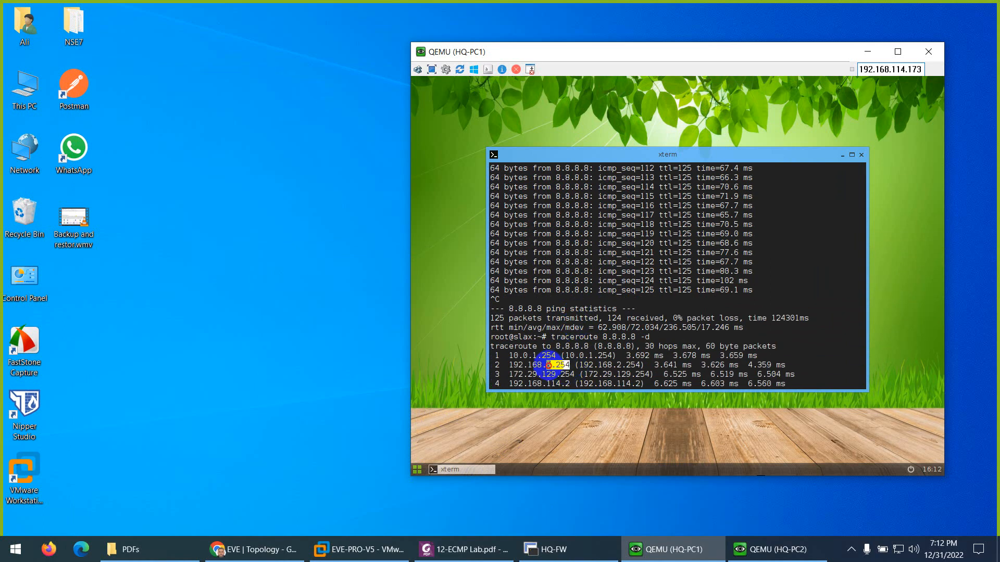
{"action": "key", "text": "ctrl+c"}
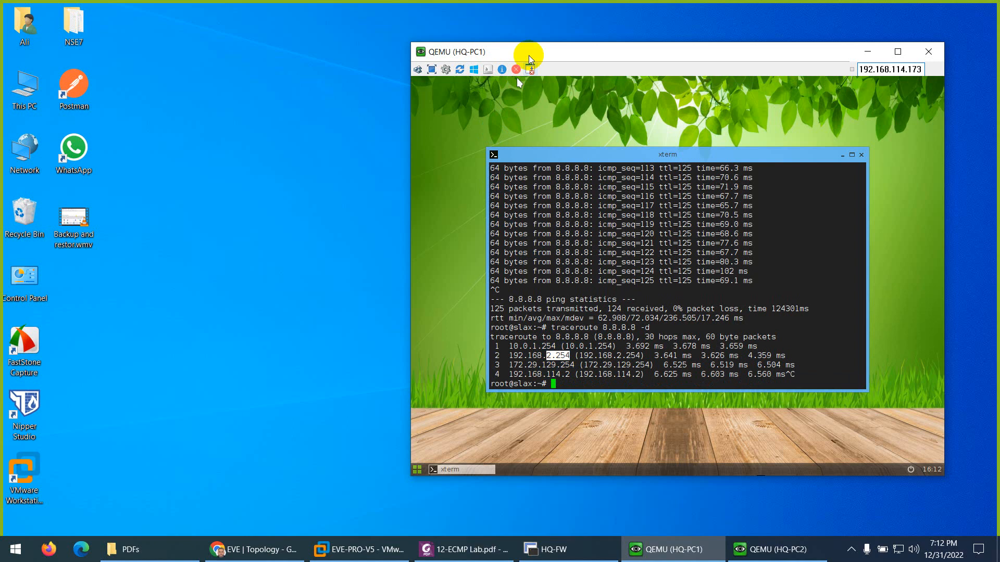
Step: Resume HQ-FW's suspended port1 WAN-1 link in the EVE topology
{"action": "left_click_drag", "start_coordinate": [529, 52], "coordinate": [466, 43]}
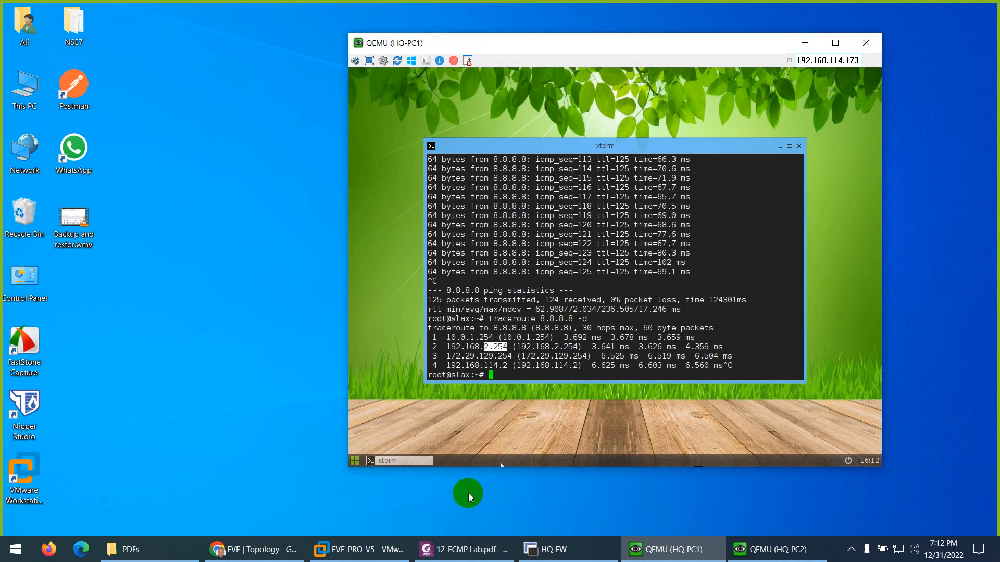
{"action": "left_click", "coordinate": [432, 555]}
{"action": "left_click", "coordinate": [458, 551]}
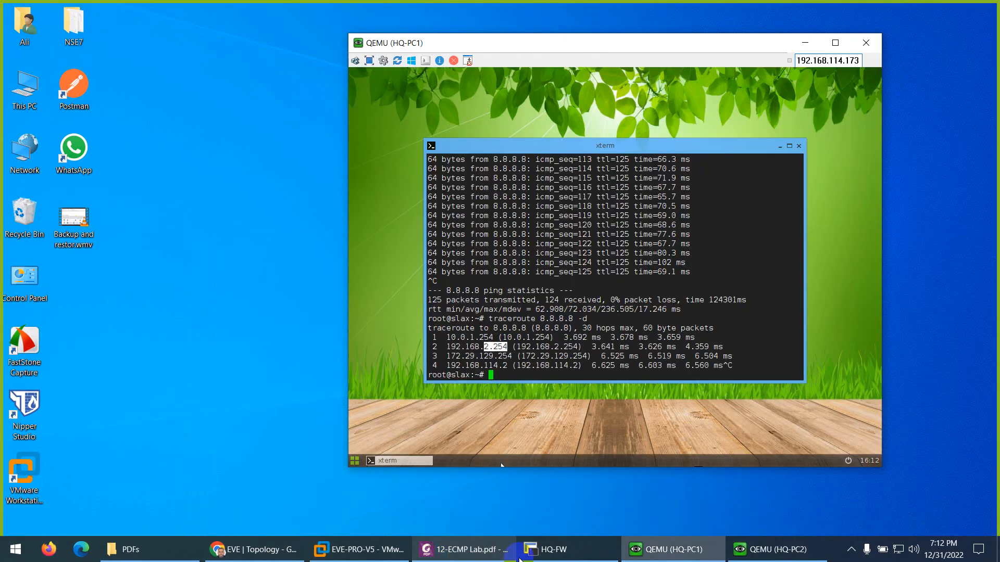
{"action": "left_click", "coordinate": [219, 548]}
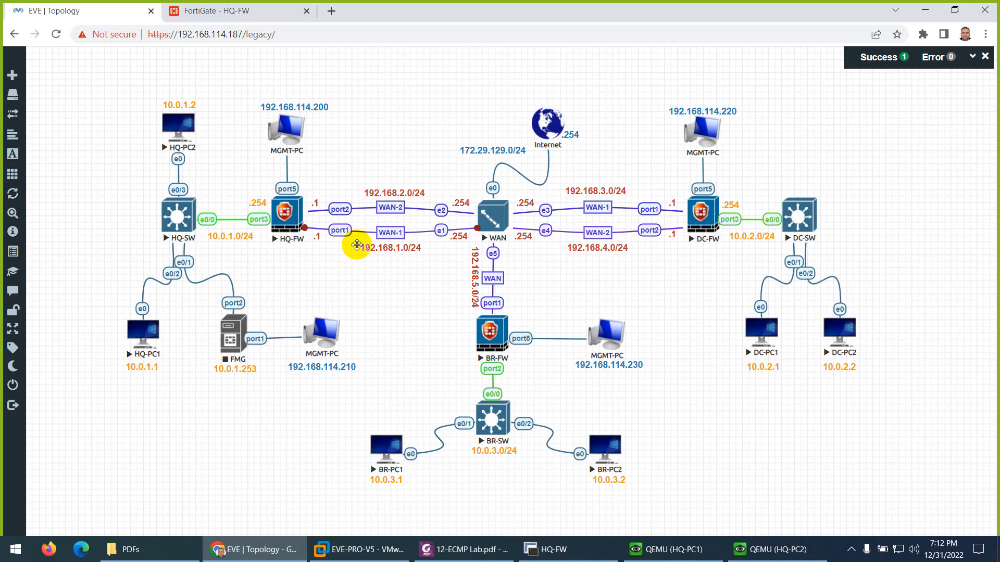
{"action": "right_click", "coordinate": [392, 248]}
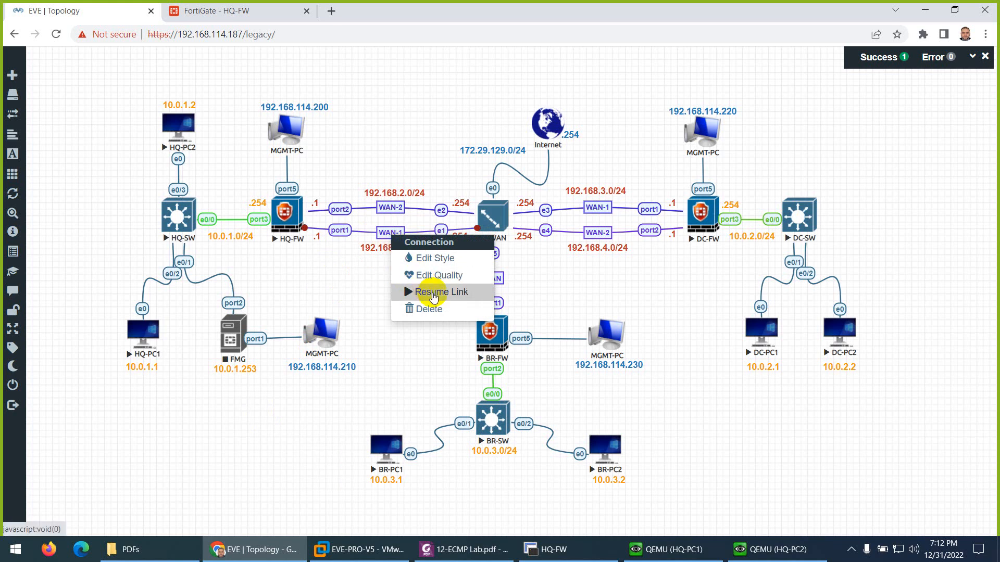
{"action": "left_click", "coordinate": [441, 291]}
{"action": "left_click", "coordinate": [463, 549]}
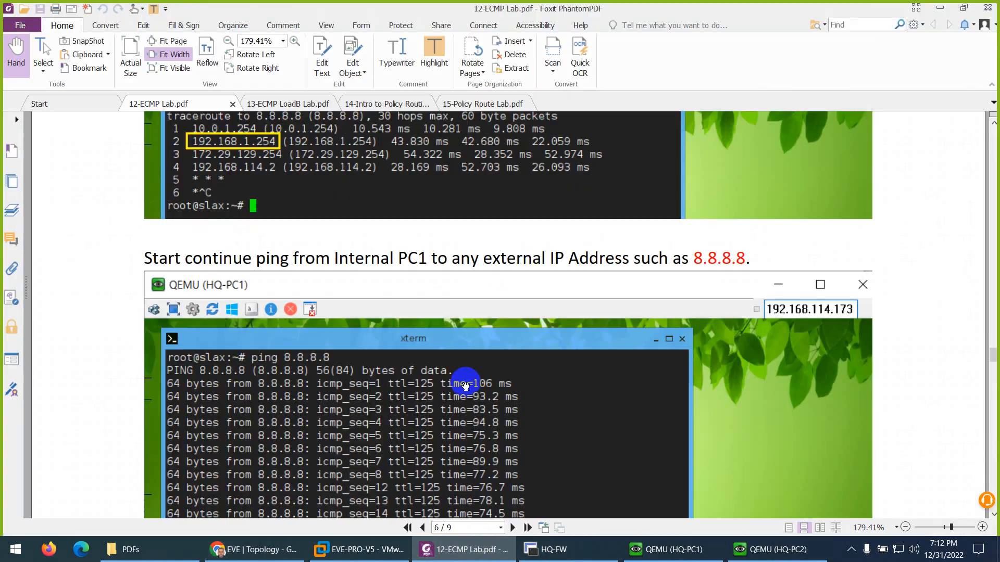
Step: Read the lab guide's traceroute step and the page-8 WAN1 link-down System Events log step
{"action": "scroll", "coordinate": [463, 376], "scroll_direction": "down", "scroll_amount": 2}
{"action": "scroll", "coordinate": [463, 376], "scroll_direction": "down", "scroll_amount": 6}
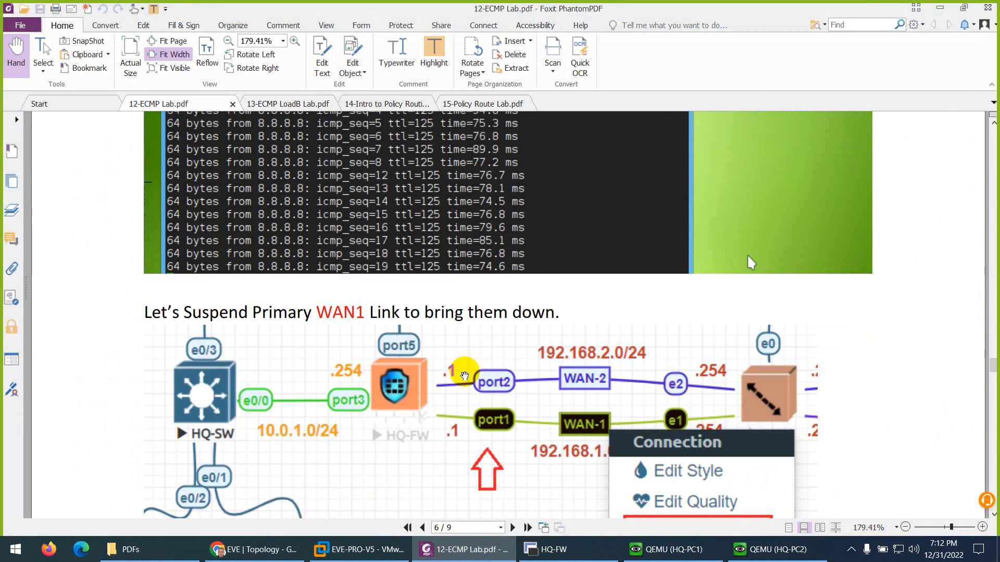
{"action": "scroll", "coordinate": [464, 374], "scroll_direction": "down", "scroll_amount": 10}
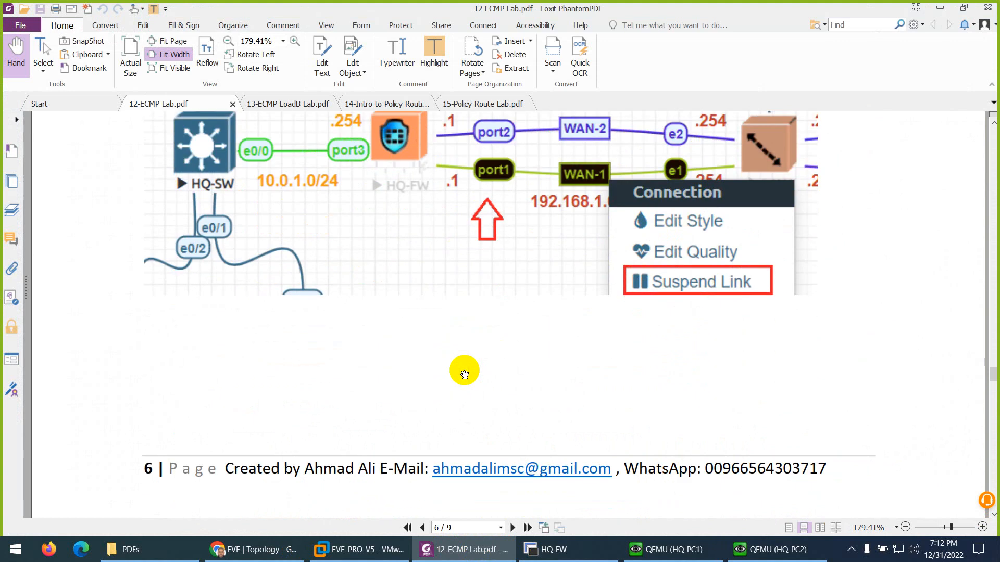
{"action": "scroll", "coordinate": [465, 373], "scroll_direction": "down", "scroll_amount": 8}
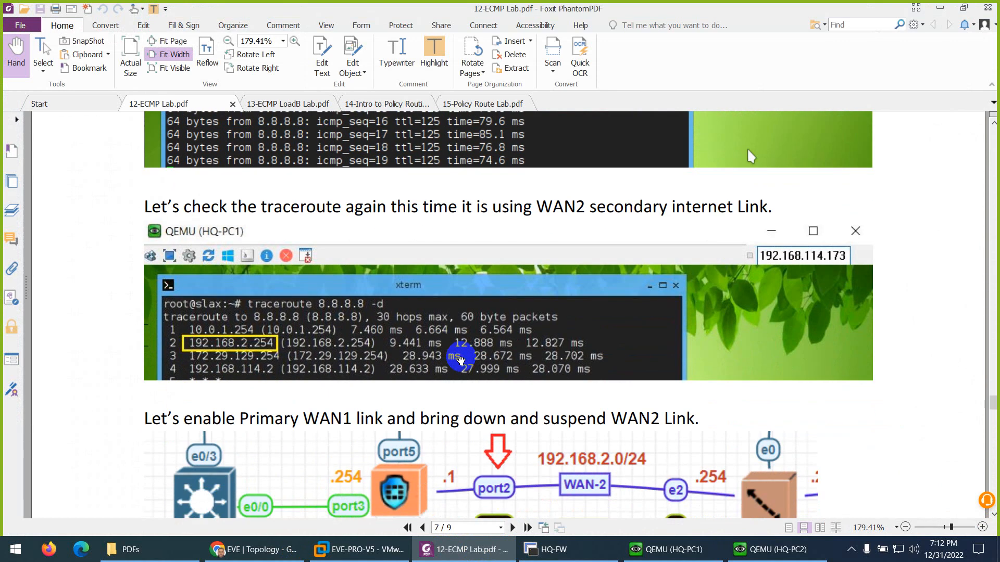
{"action": "scroll", "coordinate": [459, 356], "scroll_direction": "down", "scroll_amount": 7}
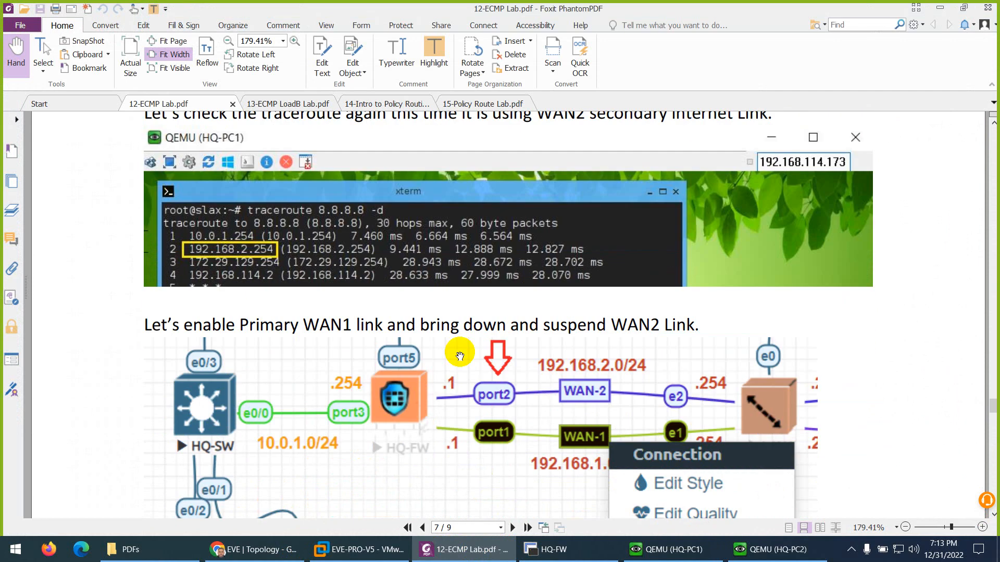
{"action": "scroll", "coordinate": [459, 356], "scroll_direction": "down", "scroll_amount": 12}
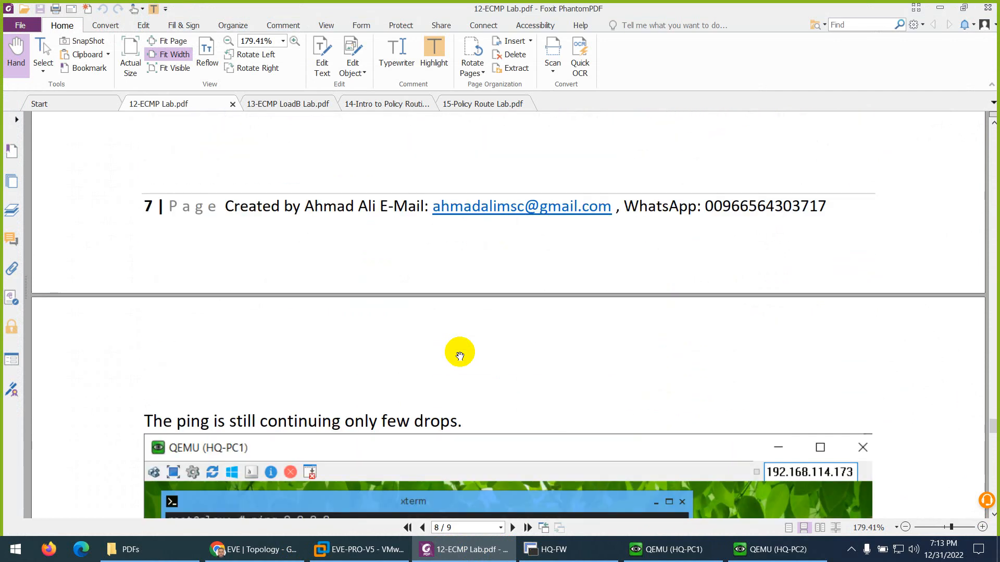
{"action": "scroll", "coordinate": [460, 356], "scroll_direction": "down", "scroll_amount": 6}
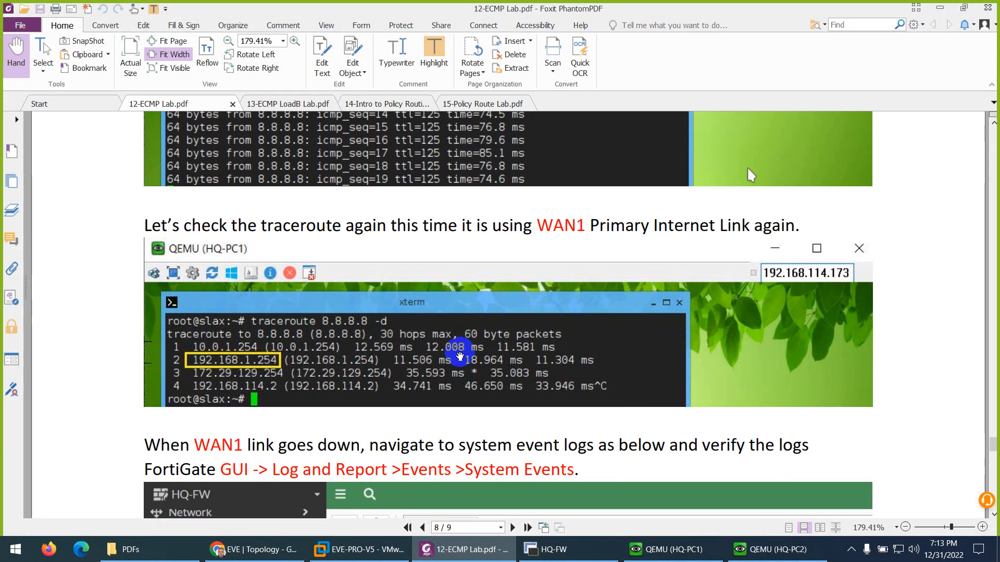
{"action": "scroll", "coordinate": [459, 356], "scroll_direction": "down", "scroll_amount": 1}
{"action": "scroll", "coordinate": [459, 356], "scroll_direction": "down", "scroll_amount": 2}
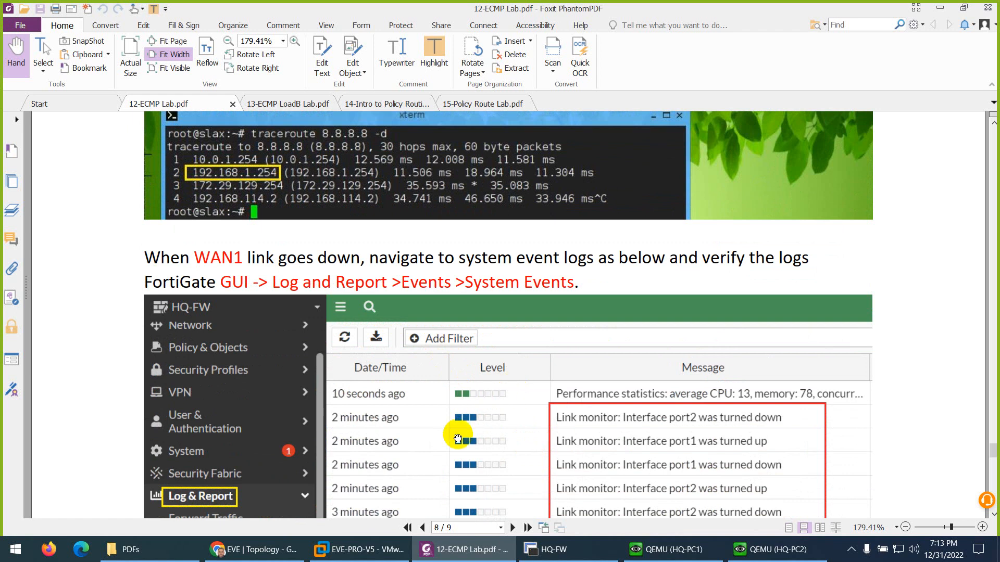
{"action": "left_click", "coordinate": [245, 549]}
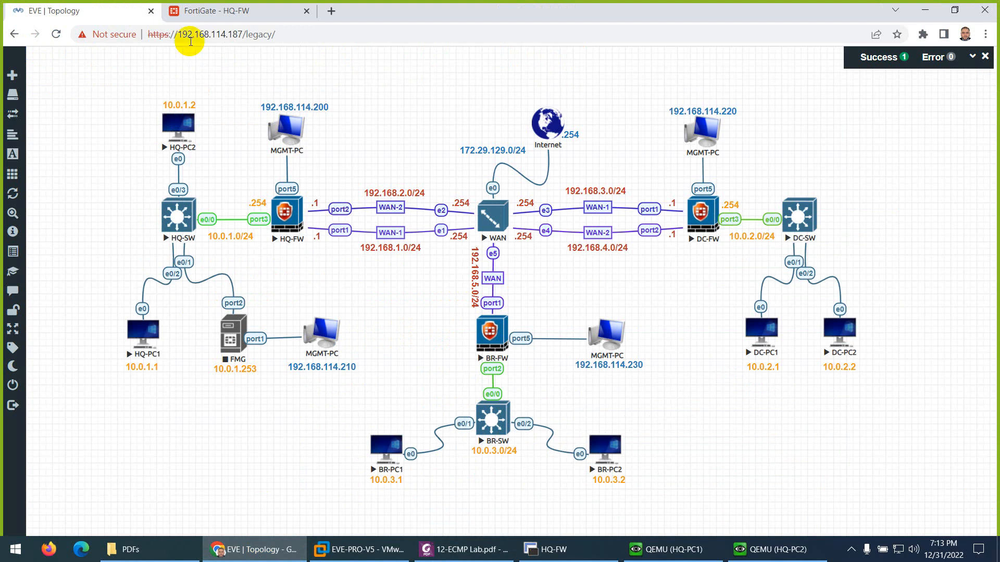
Step: Open HQ-FW's Log & Report > Events > System Events to see port1's link-monitor down and up entries
{"action": "left_click", "coordinate": [230, 10]}
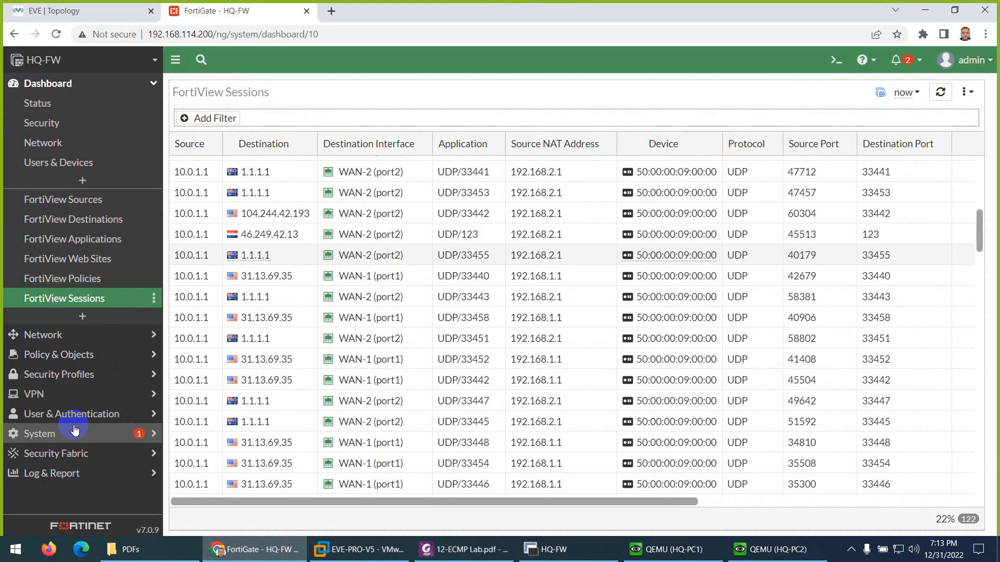
{"action": "left_click", "coordinate": [40, 433]}
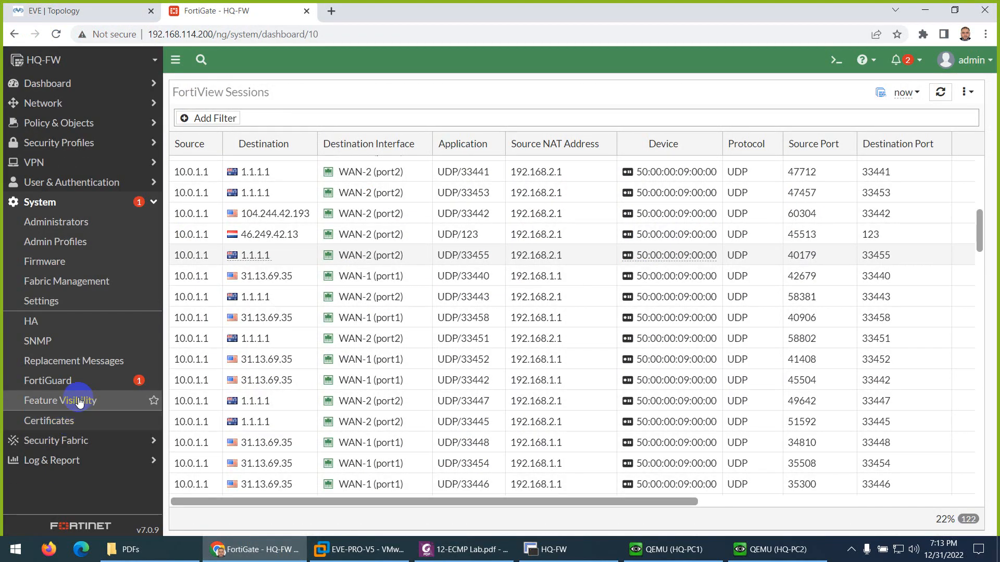
{"action": "left_click", "coordinate": [51, 461]}
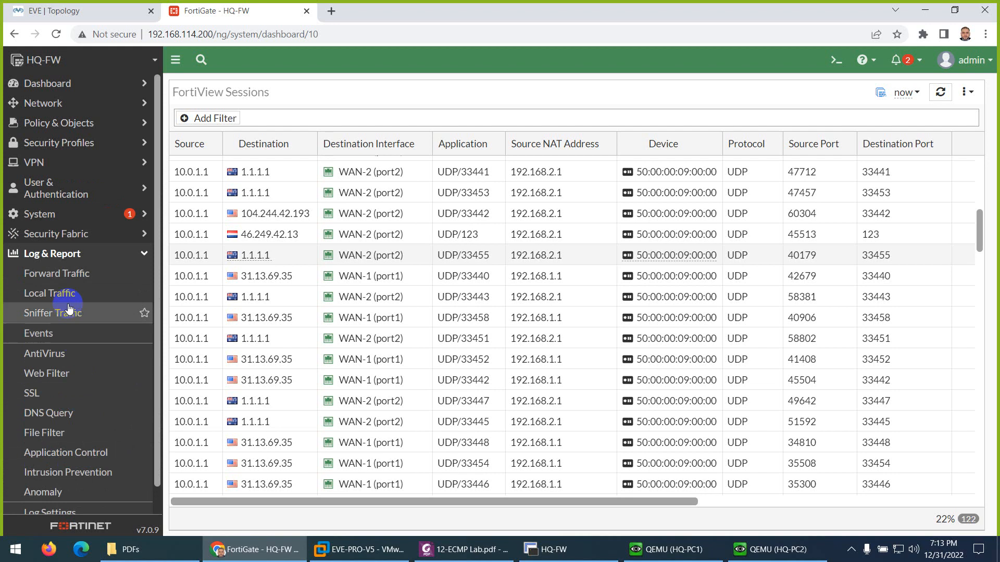
{"action": "left_click", "coordinate": [40, 335]}
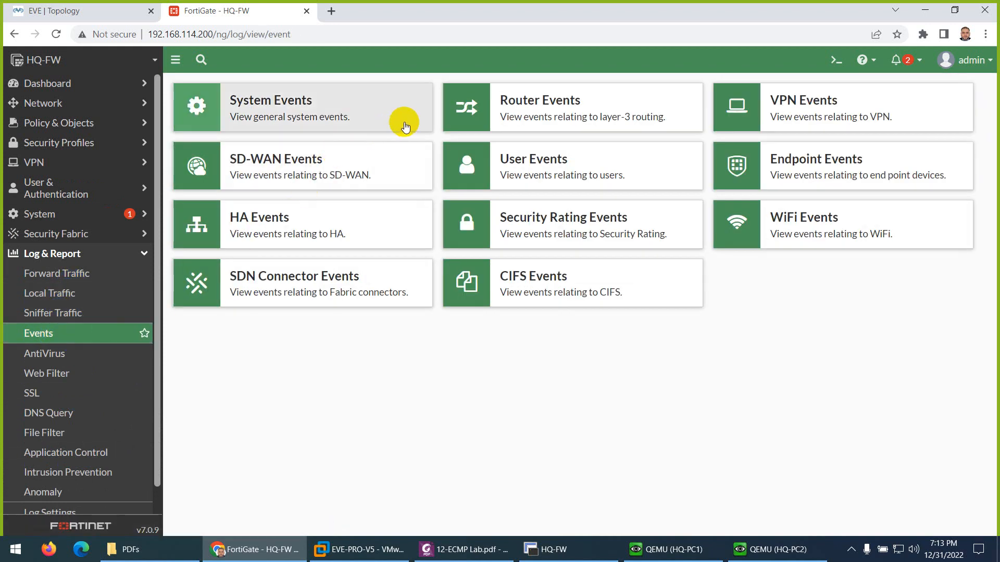
{"action": "left_click", "coordinate": [276, 108]}
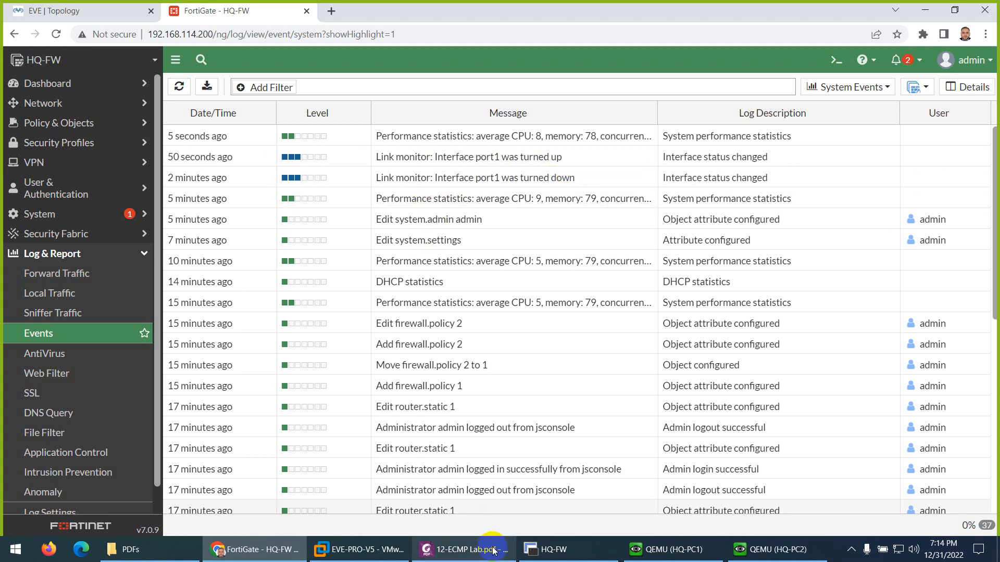
Step: Read the lab guide's page-9 CLI routing-table check for a single downed link
{"action": "left_click", "coordinate": [464, 549]}
{"action": "scroll", "coordinate": [466, 385], "scroll_direction": "down", "scroll_amount": 3}
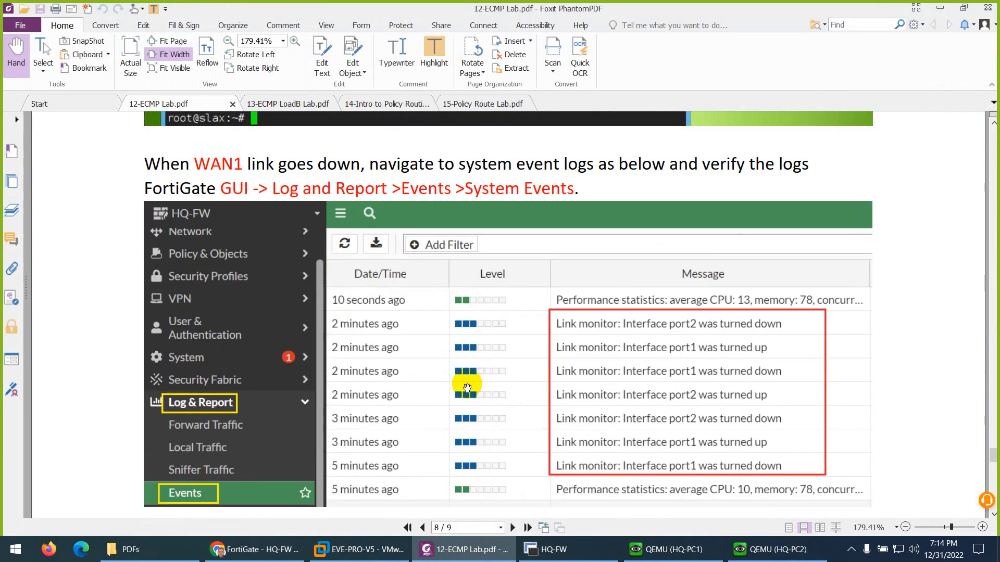
{"action": "scroll", "coordinate": [592, 358], "scroll_direction": "down", "scroll_amount": 10}
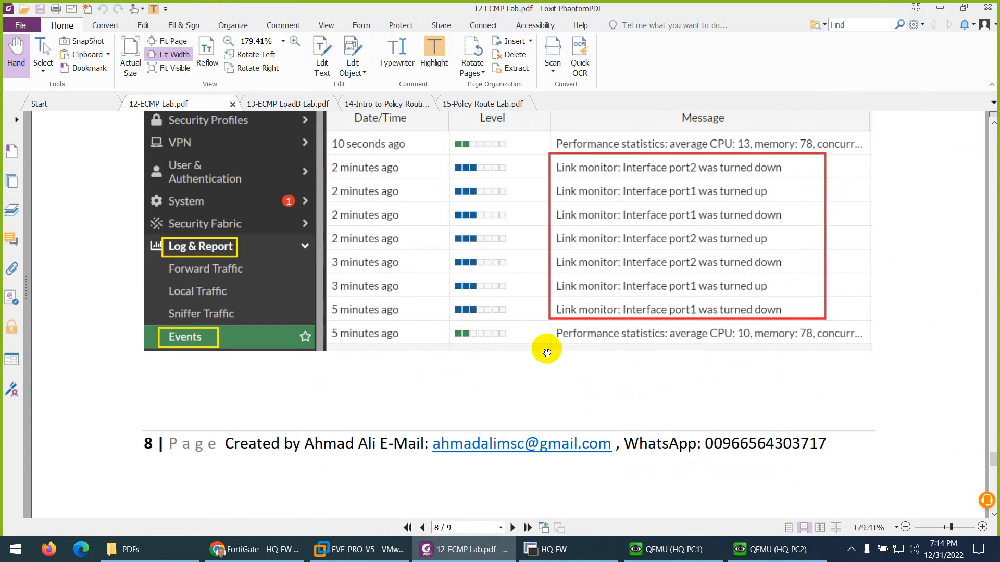
{"action": "scroll", "coordinate": [543, 350], "scroll_direction": "down", "scroll_amount": 4}
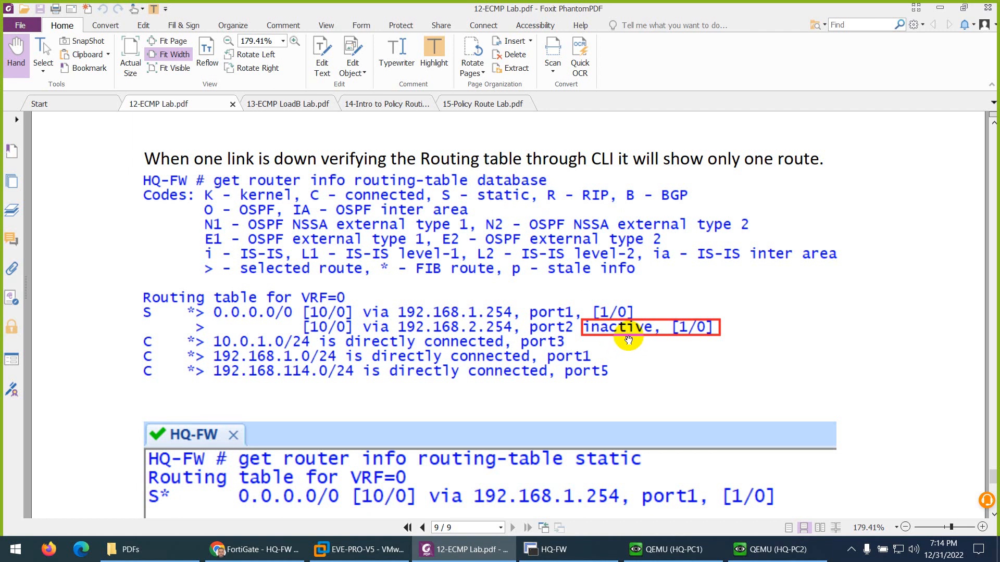
{"action": "scroll", "coordinate": [629, 339], "scroll_direction": "down", "scroll_amount": 2}
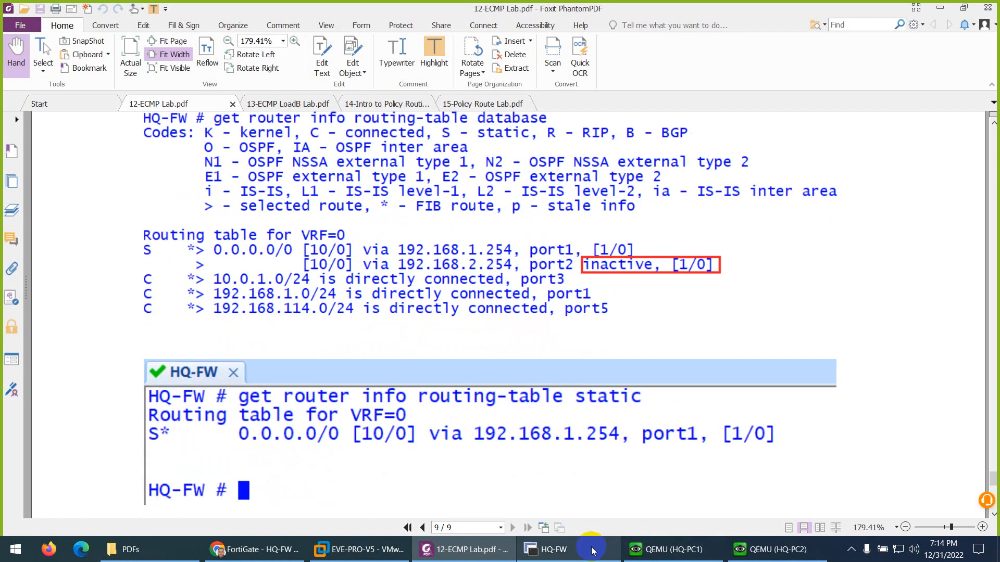
{"action": "left_click", "coordinate": [552, 549]}
Step: Rerun the static and database routing-table queries and mark both active default routes via port1 and port2
{"action": "key", "text": "Up"}
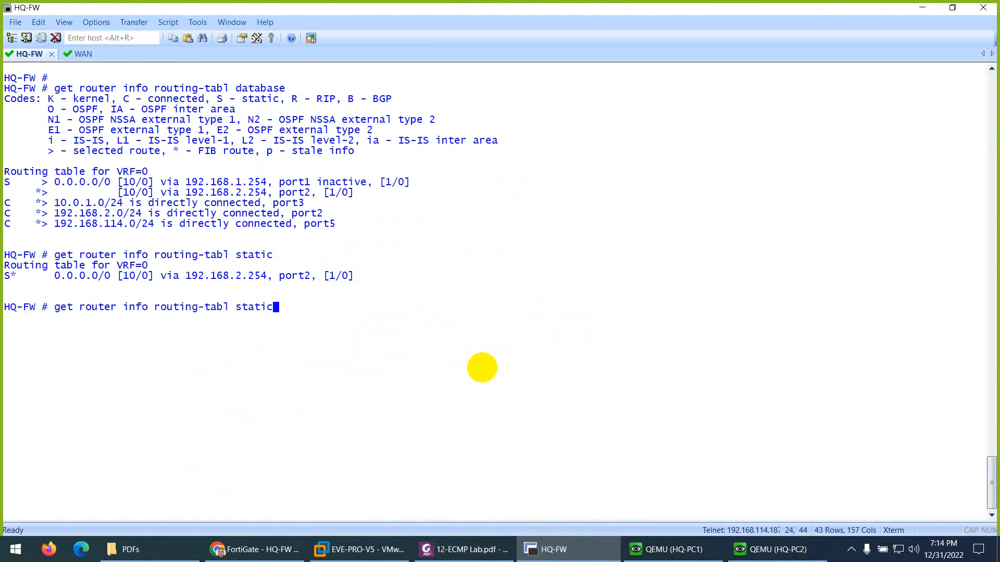
{"action": "key", "text": "Return"}
{"action": "key", "text": "Up"}
{"action": "key", "text": "Up"}
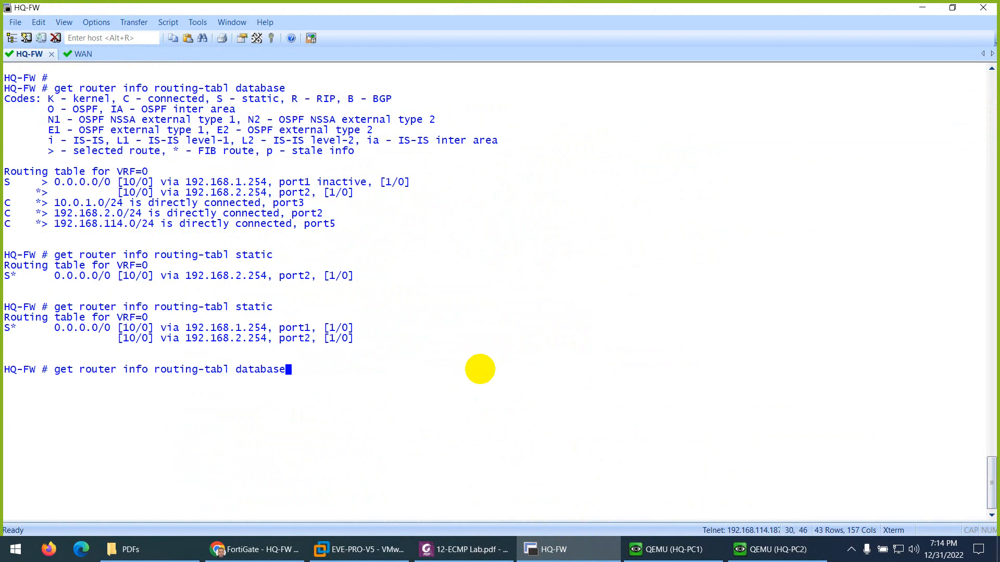
{"action": "key", "text": "Return"}
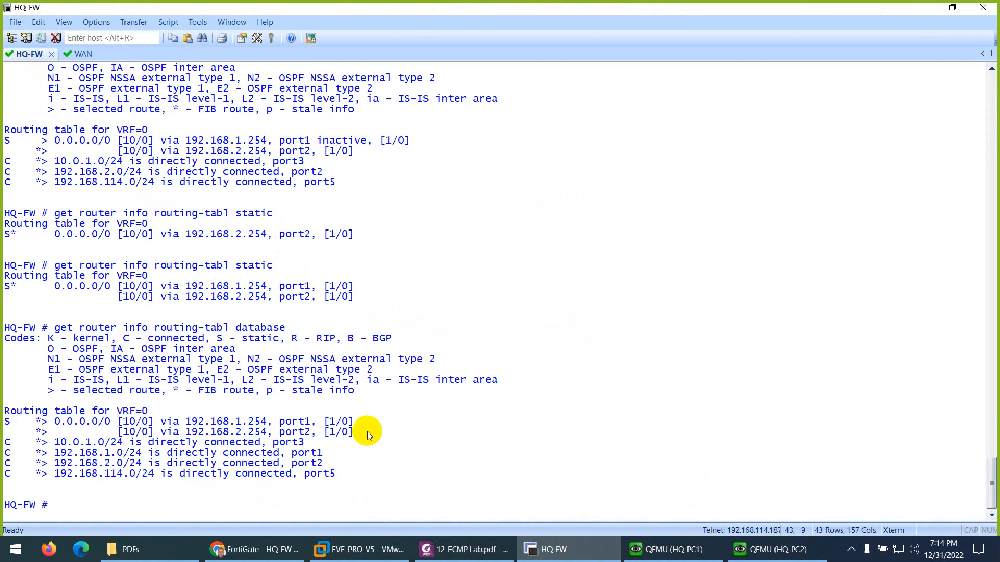
{"action": "left_click_drag", "start_coordinate": [367, 431], "coordinate": [309, 415]}
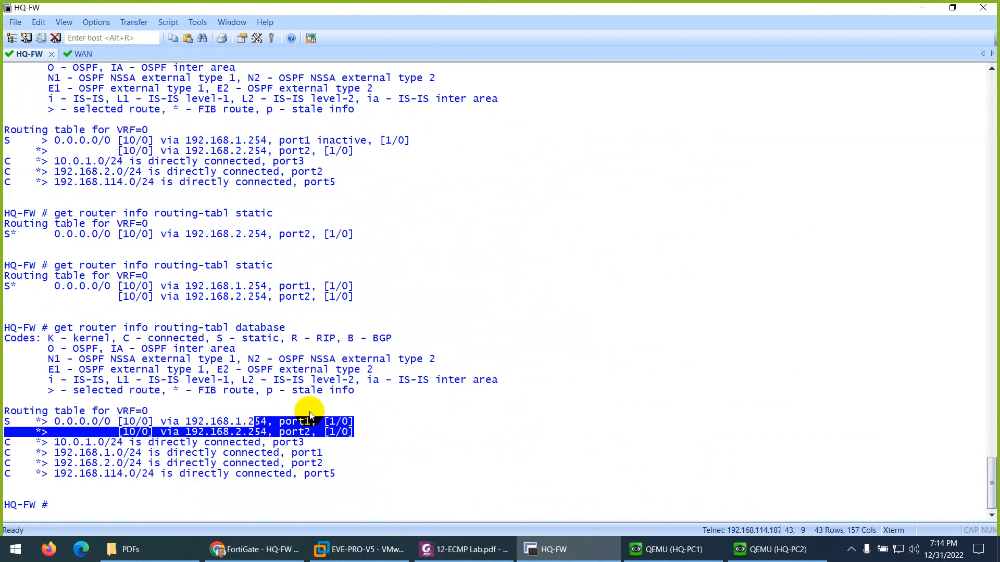
{"action": "double_click", "coordinate": [333, 140]}
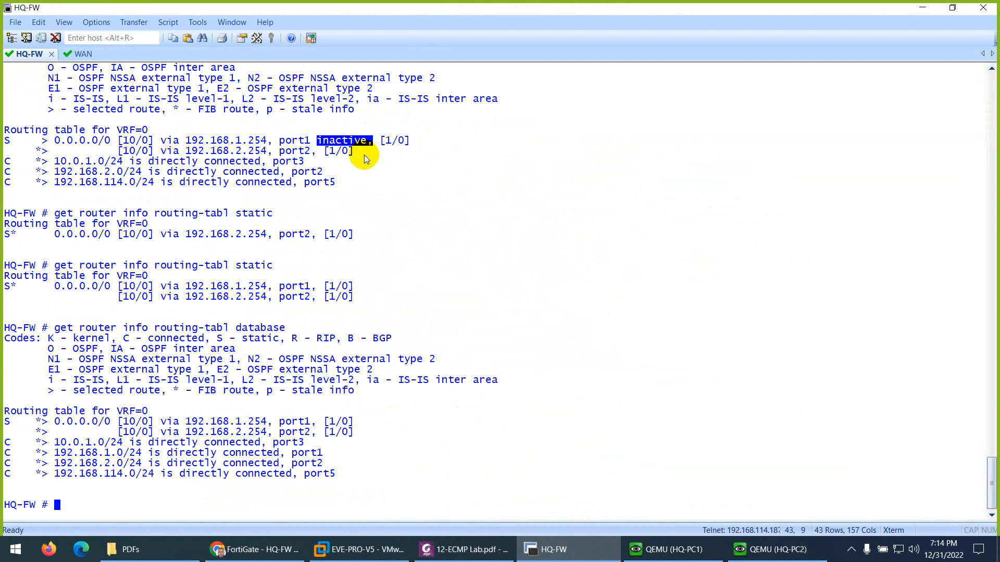
Step: Compare the routing output with the lab guide's routing-table page
{"action": "left_click", "coordinate": [463, 549]}
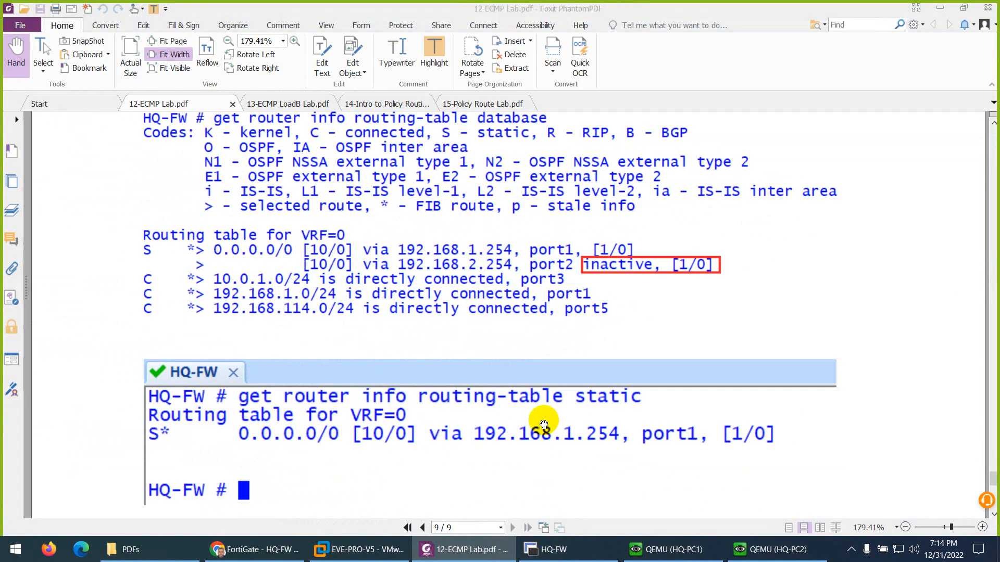
{"action": "scroll", "coordinate": [543, 417], "scroll_direction": "down", "scroll_amount": 7}
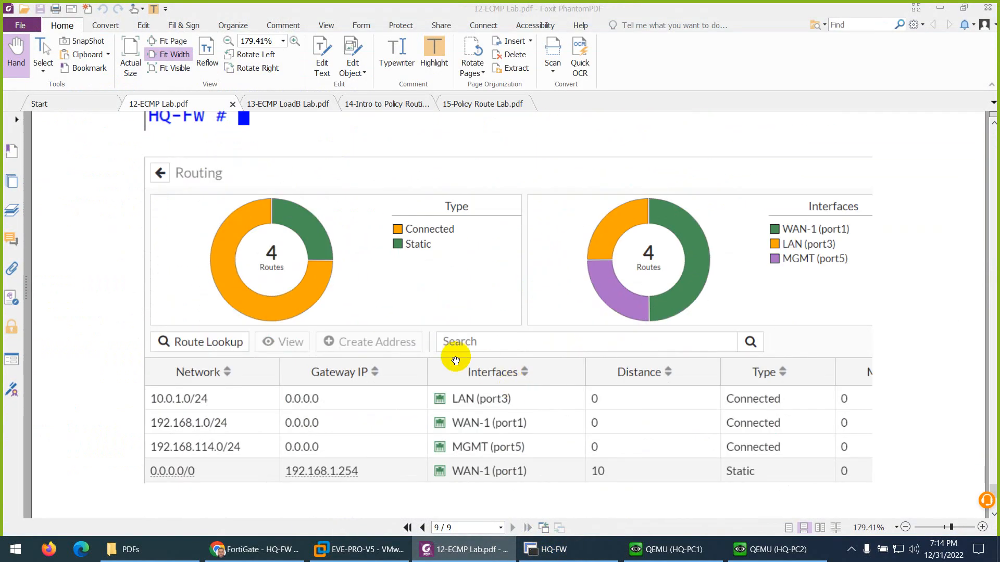
{"action": "scroll", "coordinate": [427, 328], "scroll_direction": "up", "scroll_amount": 1}
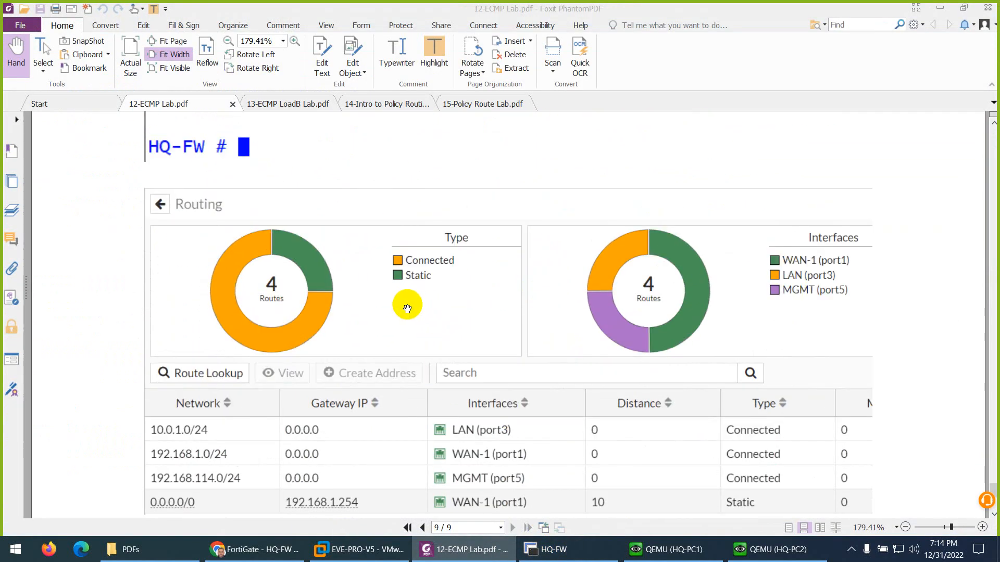
{"action": "scroll", "coordinate": [407, 309], "scroll_direction": "up", "scroll_amount": 1}
{"action": "left_click", "coordinate": [255, 550]}
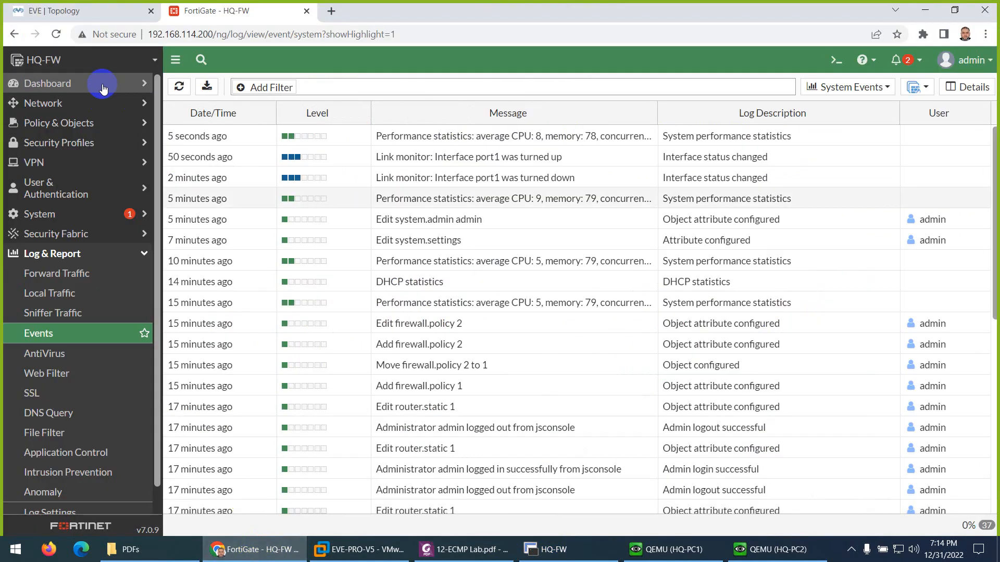
Step: Expand the Network dashboard's Routing widget to full screen
{"action": "left_click", "coordinate": [70, 84]}
{"action": "left_click", "coordinate": [62, 142]}
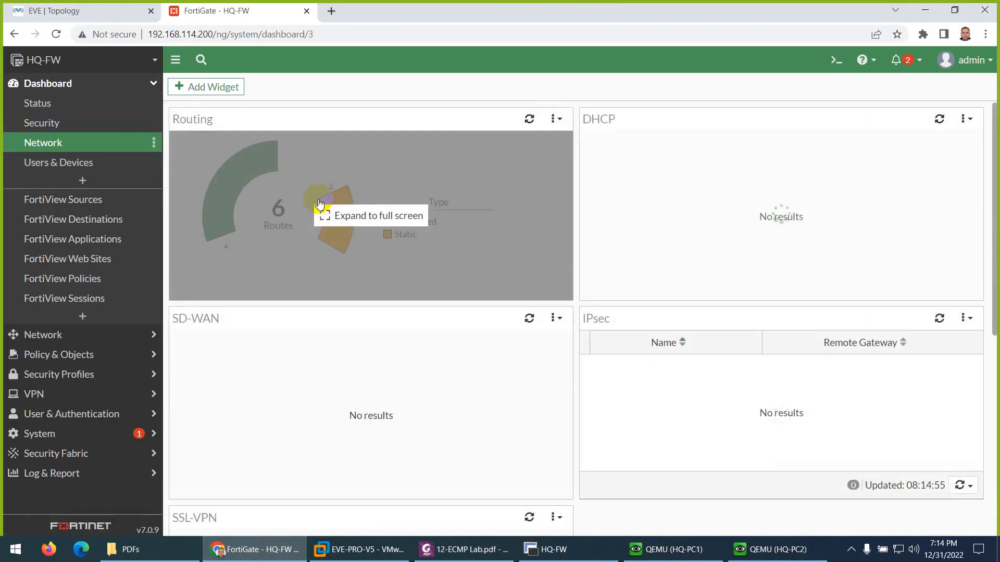
{"action": "left_click", "coordinate": [320, 203]}
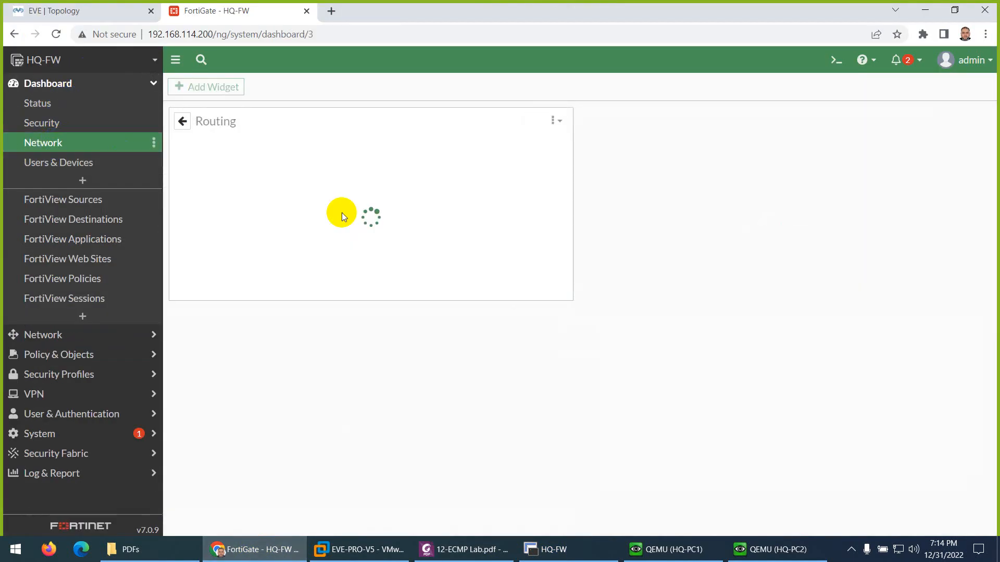
Step: Suspend the WAN-1 link in EVE and refresh Routing to show one default route via port2
{"action": "left_click", "coordinate": [134, 19]}
{"action": "right_click", "coordinate": [388, 232]}
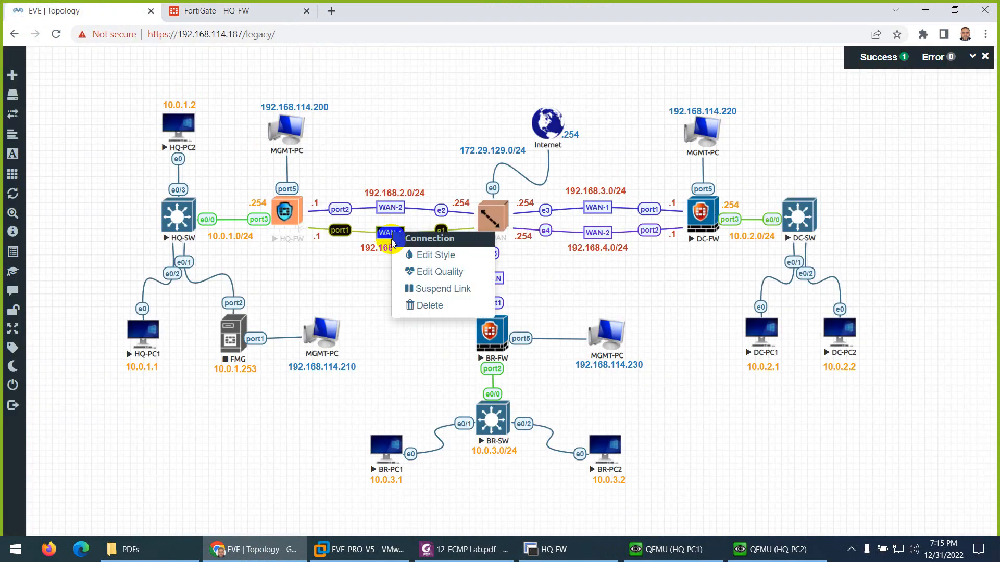
{"action": "left_click", "coordinate": [427, 285]}
{"action": "left_click", "coordinate": [252, 15]}
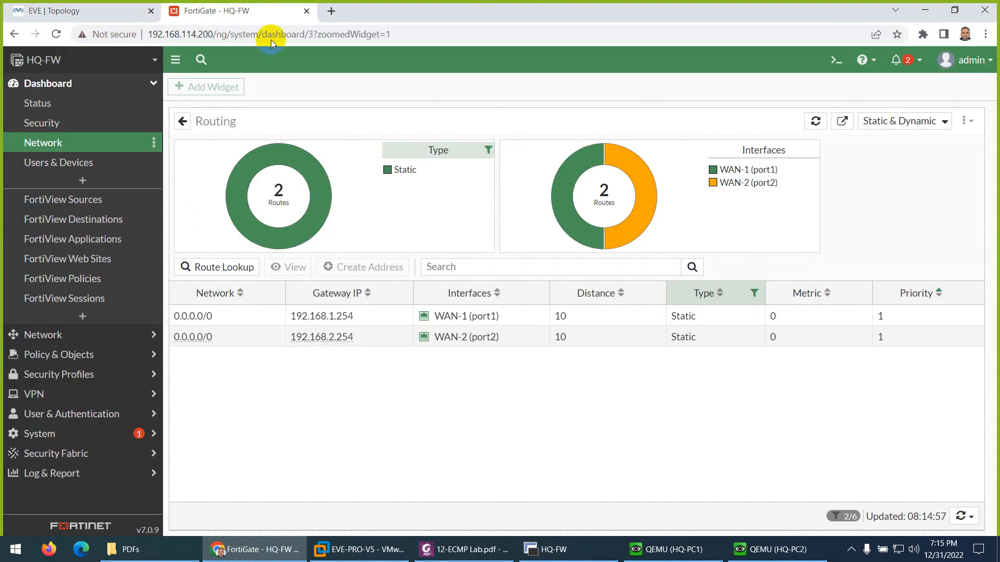
{"action": "left_click", "coordinate": [814, 122]}
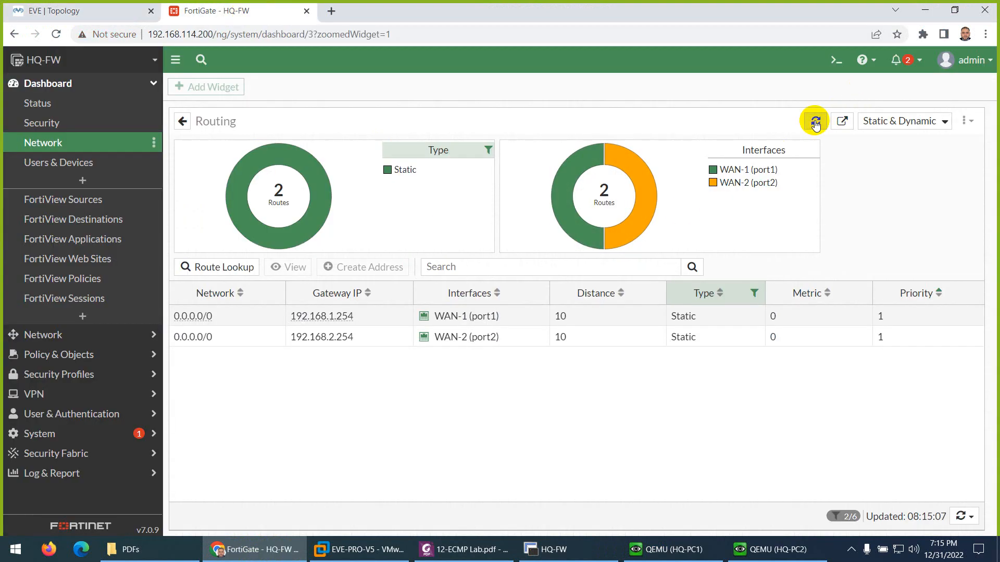
{"action": "left_click", "coordinate": [815, 123]}
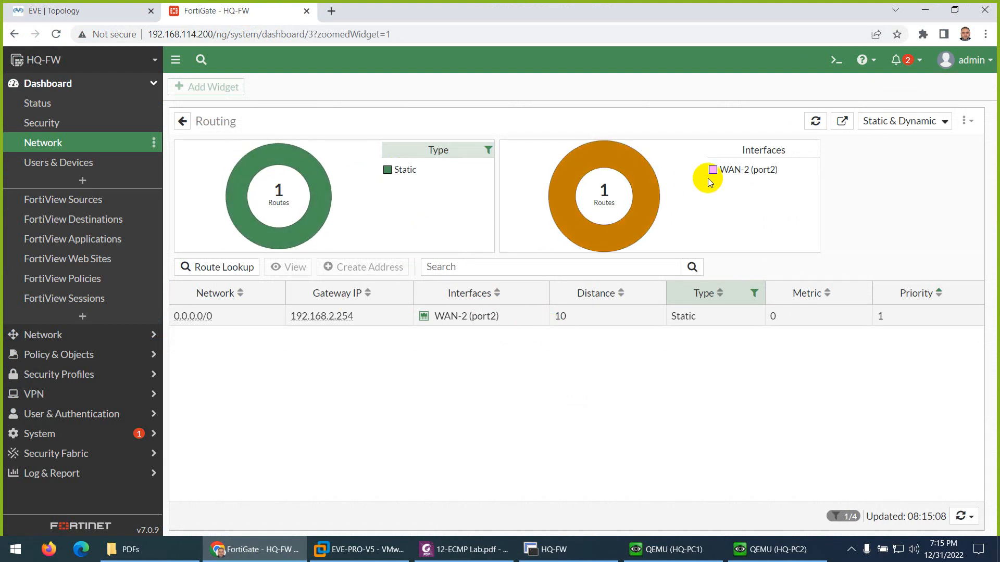
{"action": "left_click", "coordinate": [101, 13]}
{"action": "right_click", "coordinate": [387, 232]}
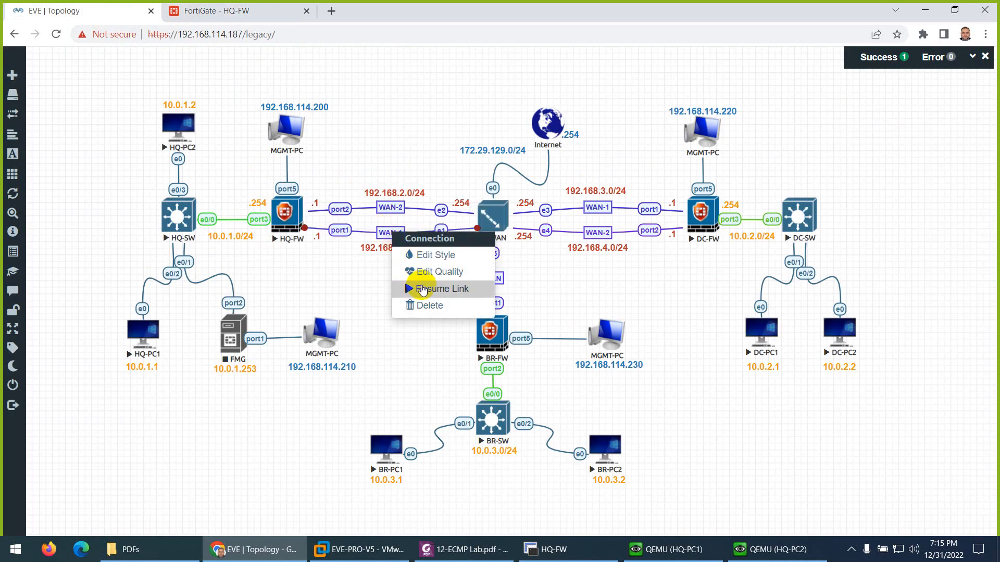
Step: Resume the WAN-1 link and refresh Routing to show default routes via port1 and port2
{"action": "left_click", "coordinate": [410, 289]}
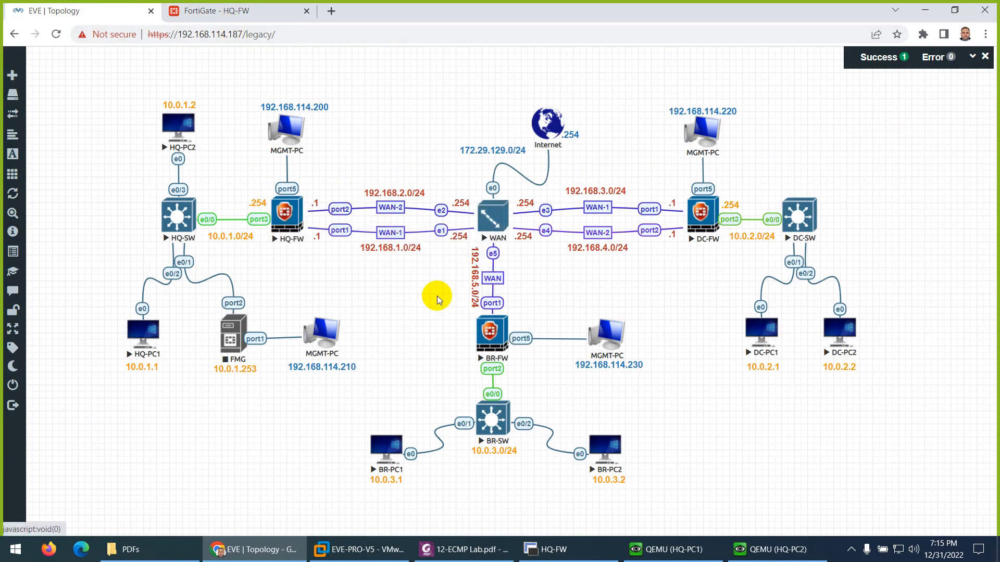
{"action": "left_click", "coordinate": [223, 11]}
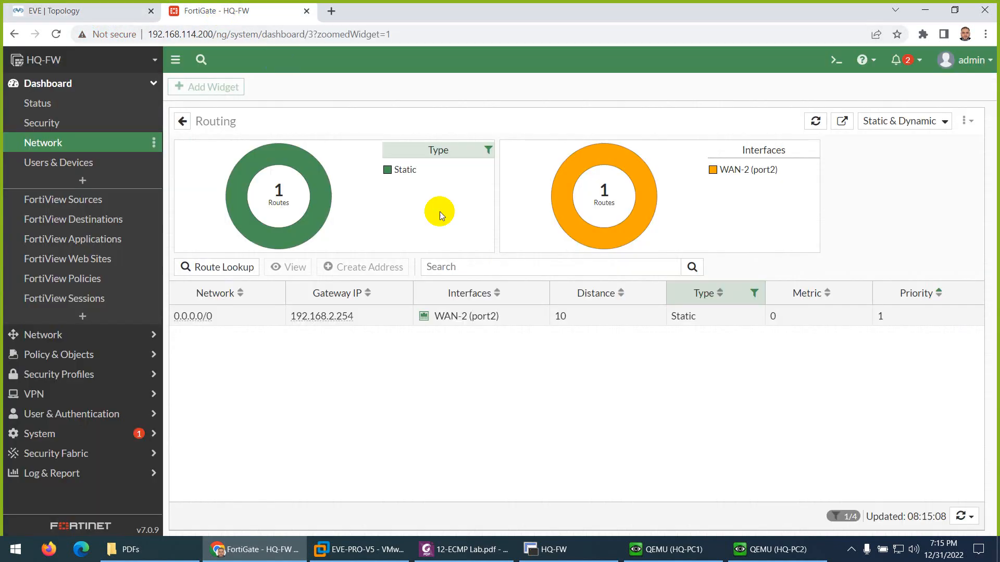
{"action": "left_click", "coordinate": [815, 122]}
{"action": "left_click", "coordinate": [815, 122]}
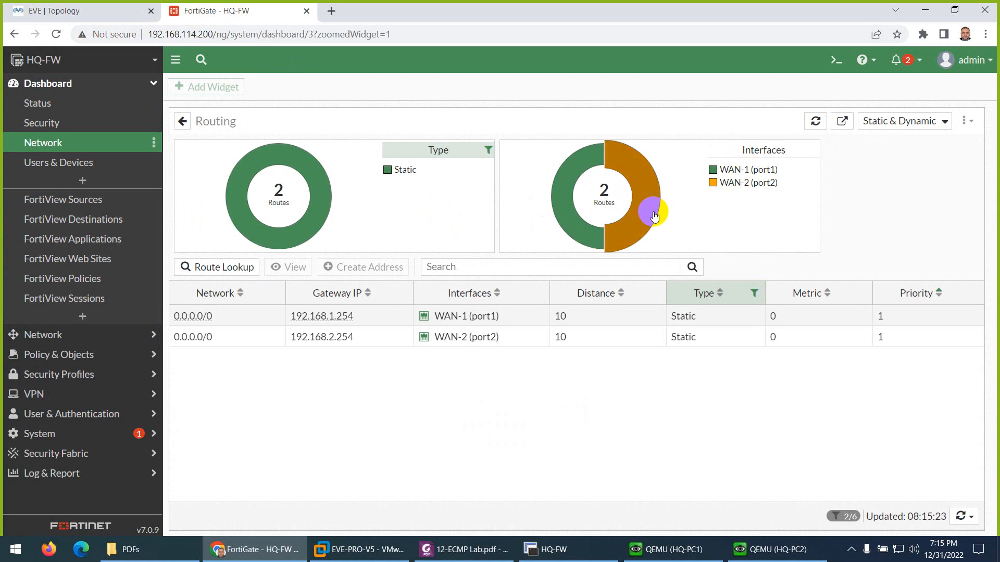
{"action": "mouse_move", "coordinate": [654, 216]}
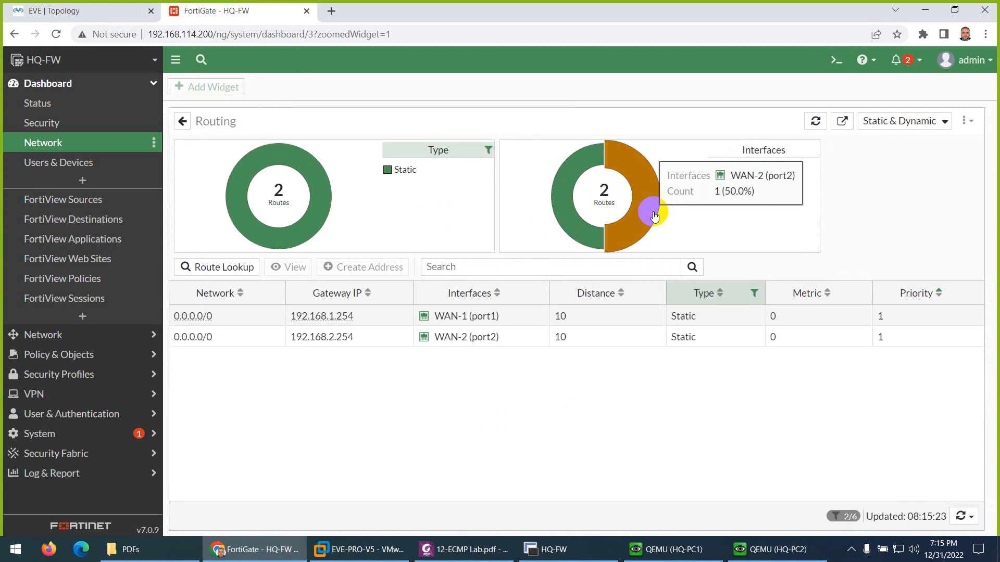
{"action": "mouse_move", "coordinate": [571, 215]}
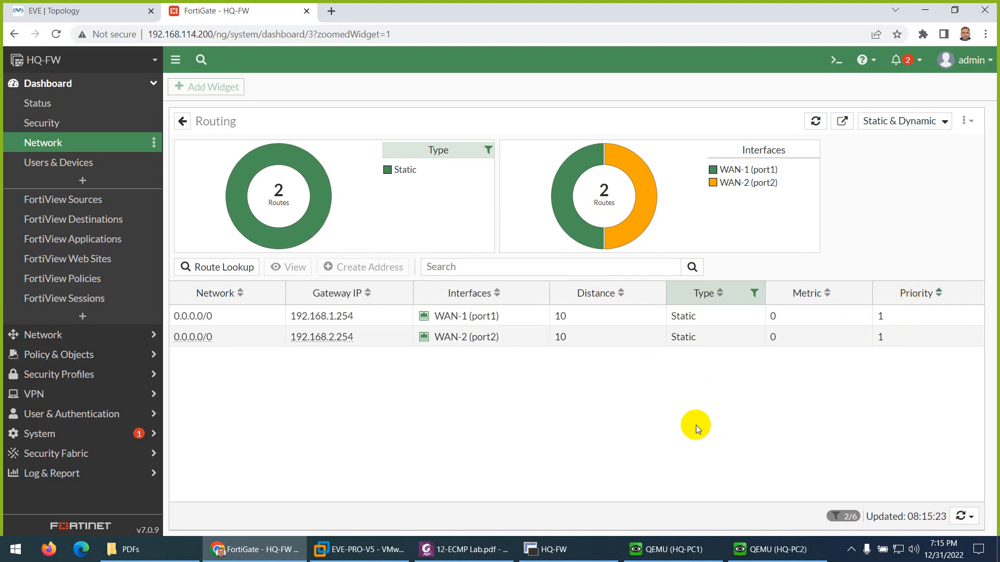
Step: Select the last routing-table database command in the HQ-FW terminal
{"action": "left_click", "coordinate": [550, 551]}
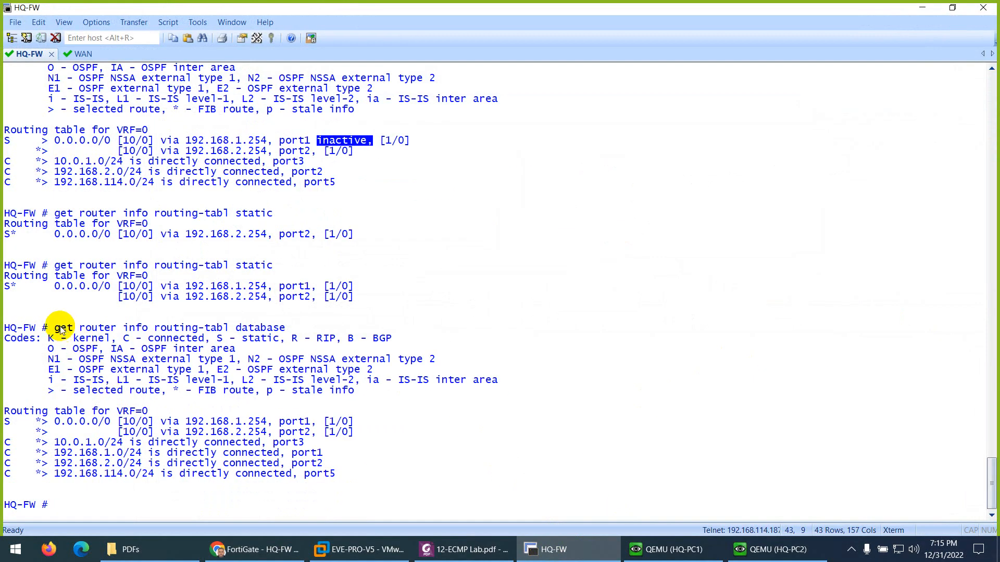
{"action": "left_click_drag", "start_coordinate": [61, 329], "coordinate": [277, 328]}
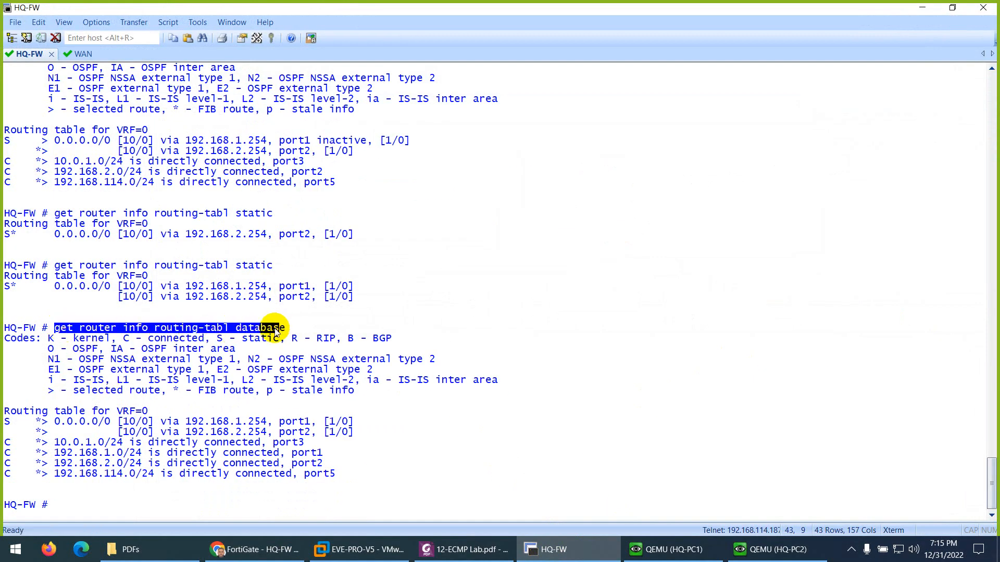
{"action": "left_click", "coordinate": [456, 551]}
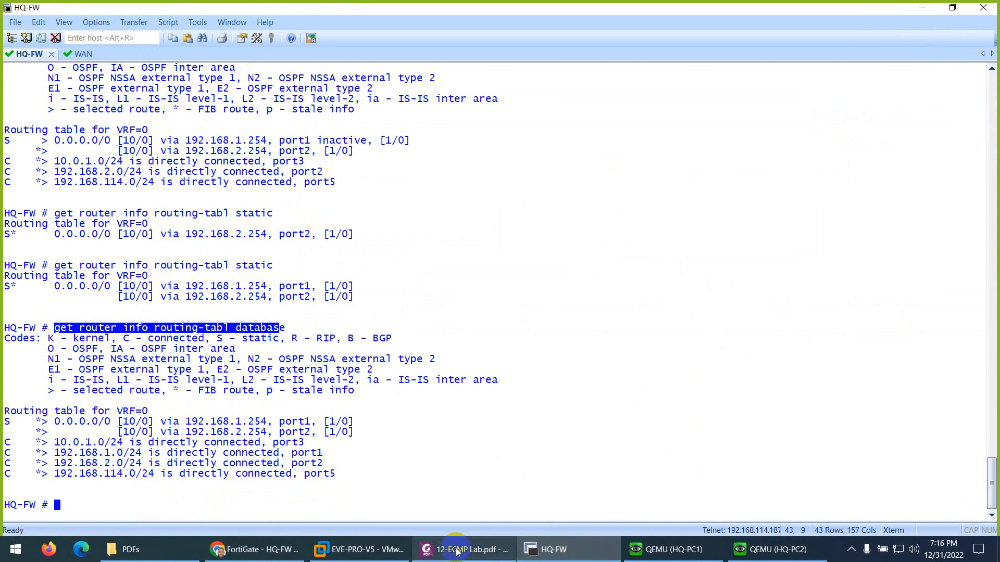
Step: Scroll 12-ECMP Lab.pdf from page 9 back to page 1's ECMP topology diagram
{"action": "scroll", "coordinate": [469, 408], "scroll_direction": "down", "scroll_amount": 10}
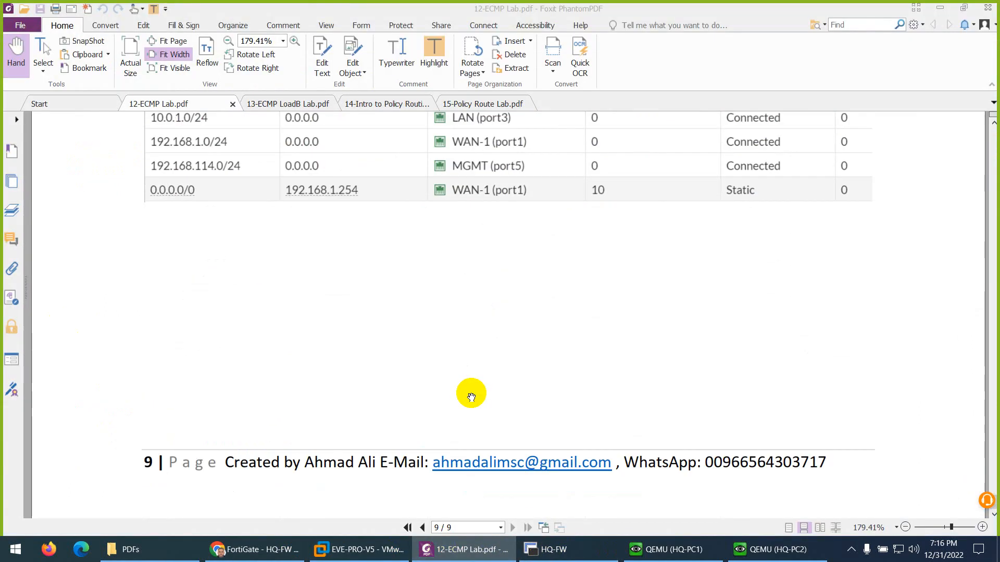
{"action": "scroll", "coordinate": [470, 398], "scroll_direction": "up", "scroll_amount": 20}
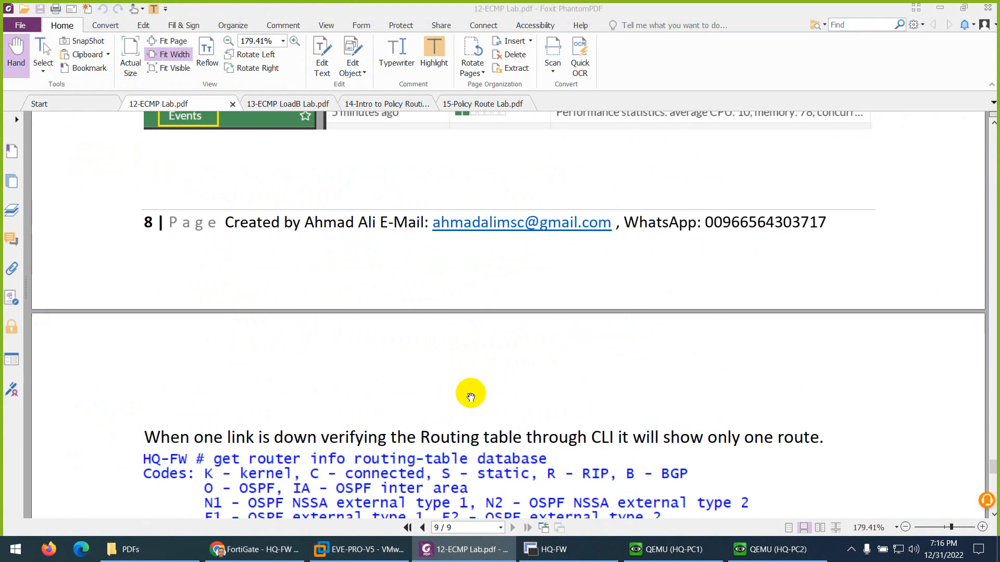
{"action": "scroll", "coordinate": [471, 398], "scroll_direction": "up", "scroll_amount": 20}
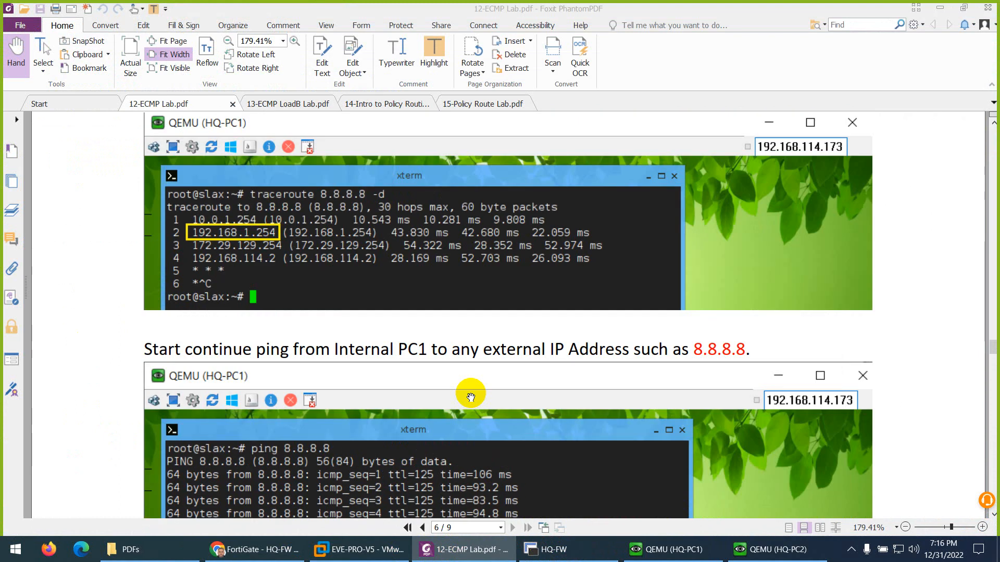
{"action": "scroll", "coordinate": [471, 398], "scroll_direction": "up", "scroll_amount": 20}
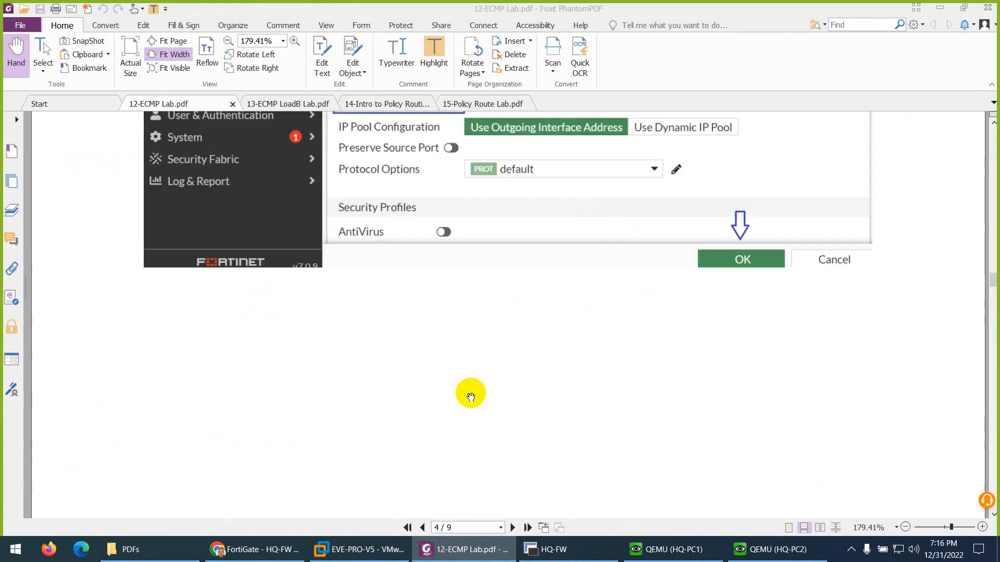
{"action": "scroll", "coordinate": [470, 397], "scroll_direction": "up", "scroll_amount": 20}
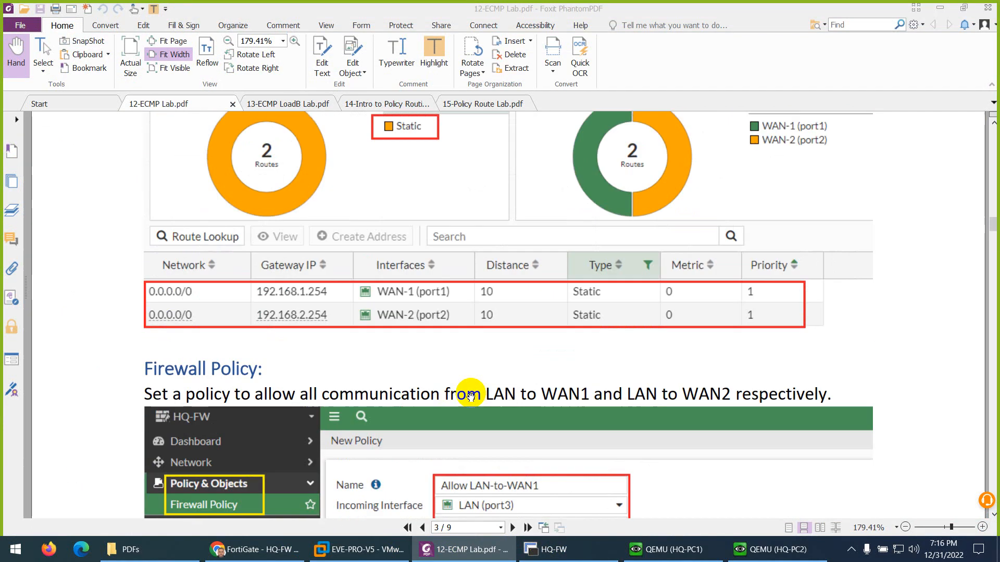
{"action": "scroll", "coordinate": [471, 397], "scroll_direction": "up", "scroll_amount": 20}
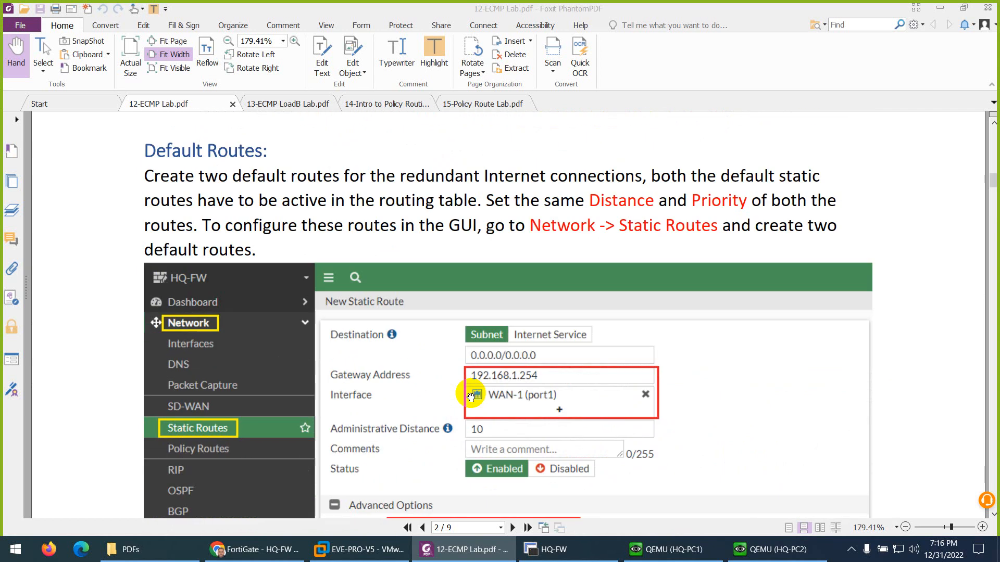
{"action": "scroll", "coordinate": [471, 397], "scroll_direction": "up", "scroll_amount": 10}
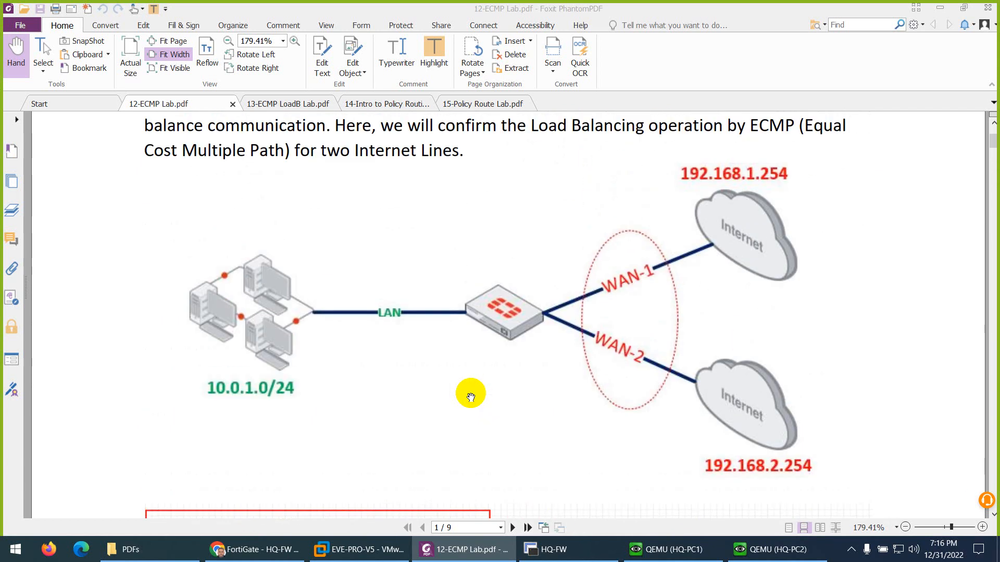